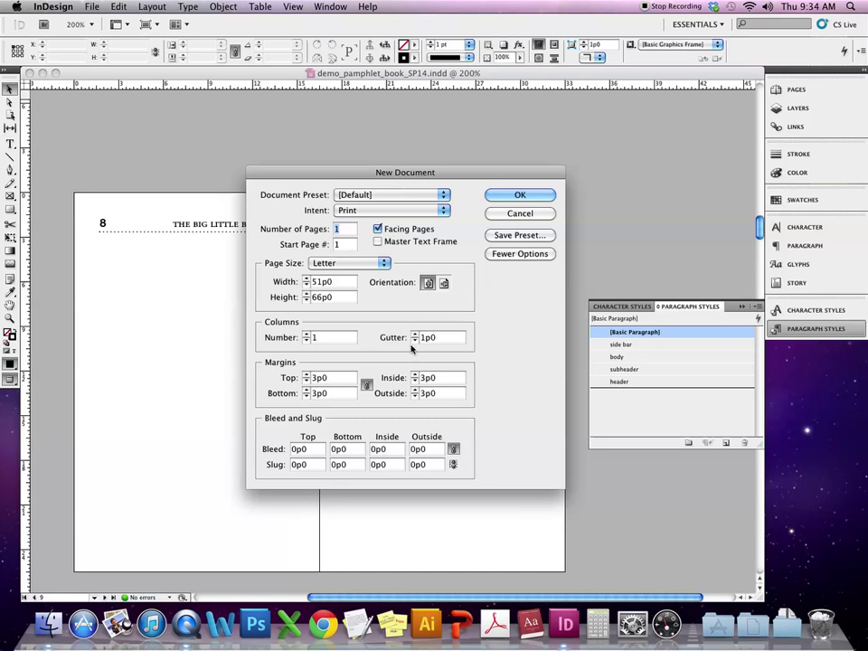
Step: Set the new document's custom page size to 4.25 inches (25p6) wide and 16p6 high
{"action": "left_click", "coordinate": [352, 263]}
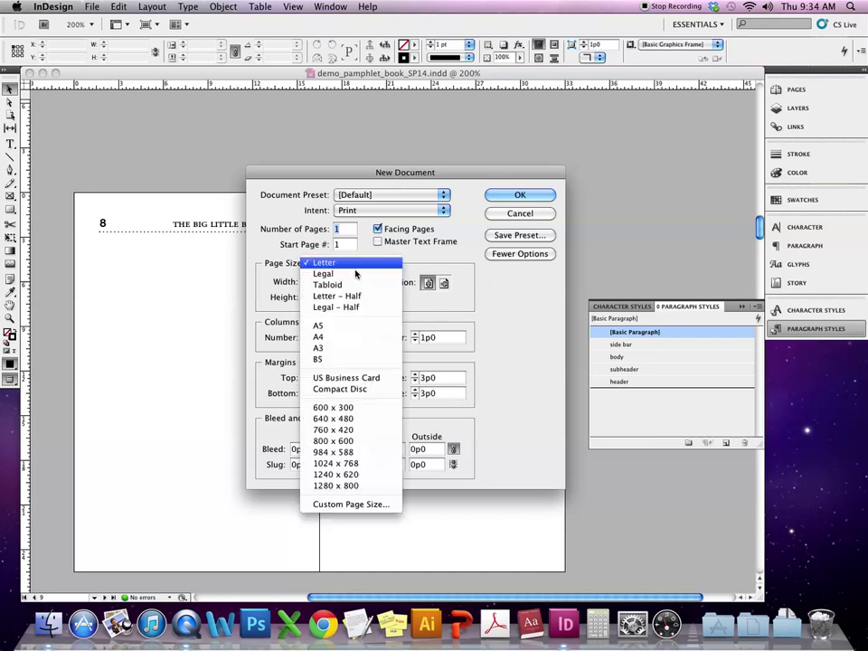
{"action": "left_click", "coordinate": [324, 262]}
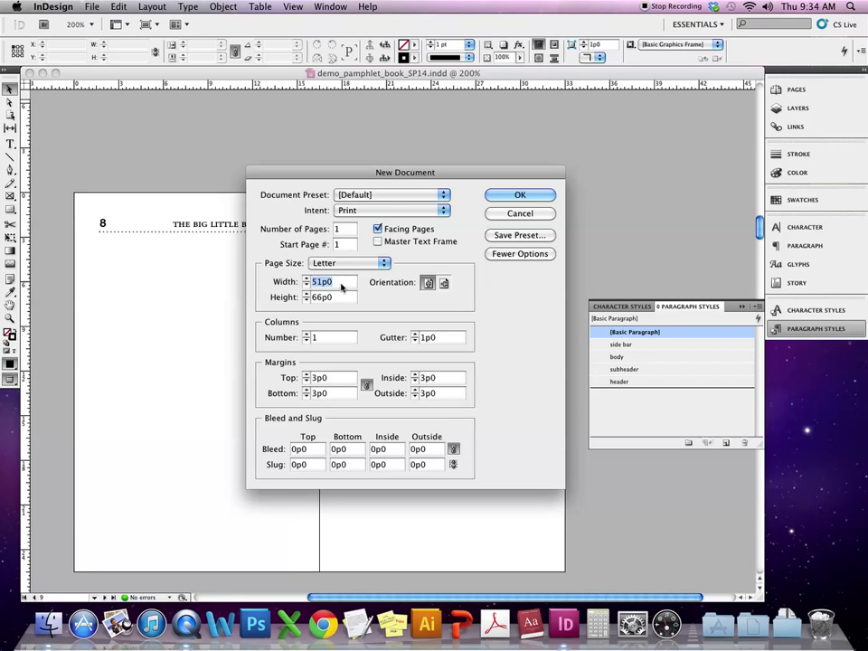
{"action": "type", "text": "4"}
{"action": "type", "text": "25"}
{"action": "key", "text": "Tab"}
{"action": "left_click", "coordinate": [349, 285]}
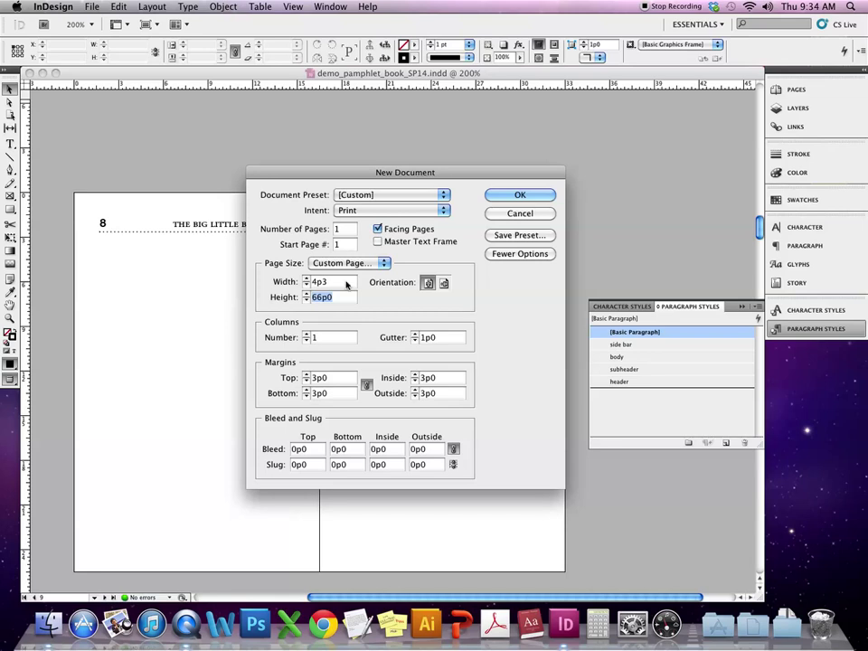
{"action": "type", "text": "4.25\""}
{"action": "key", "text": "Tab"}
{"action": "type", "text": "2."}
{"action": "key", "text": "Tab"}
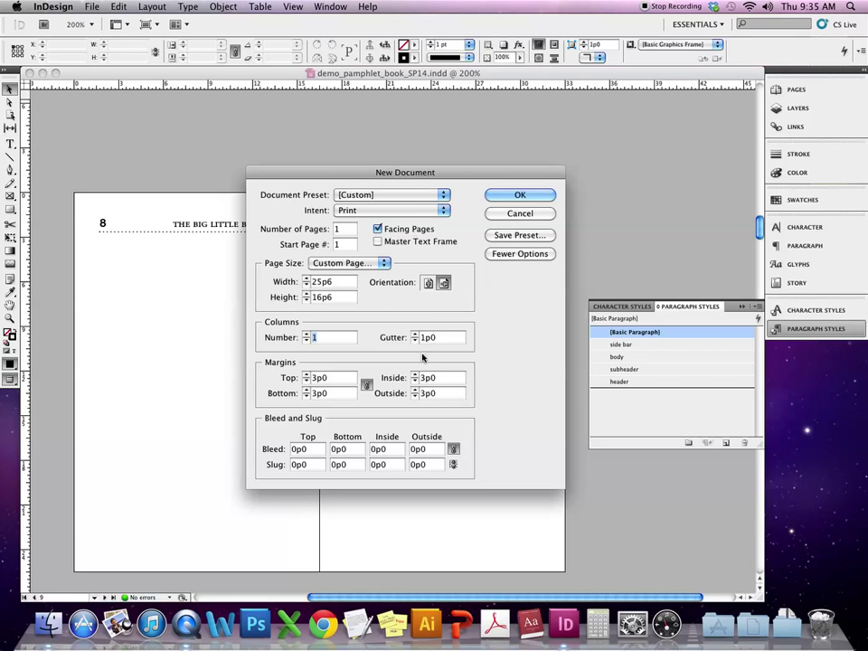
Step: Set the new document to 28 pages with a 0p3 bleed on all sides and create it
{"action": "double_click", "coordinate": [348, 230]}
{"action": "type", "text": "28"}
{"action": "double_click", "coordinate": [298, 450]}
{"action": "type", "text": "0p3"}
{"action": "key", "text": "Tab"}
{"action": "left_click", "coordinate": [511, 196]}
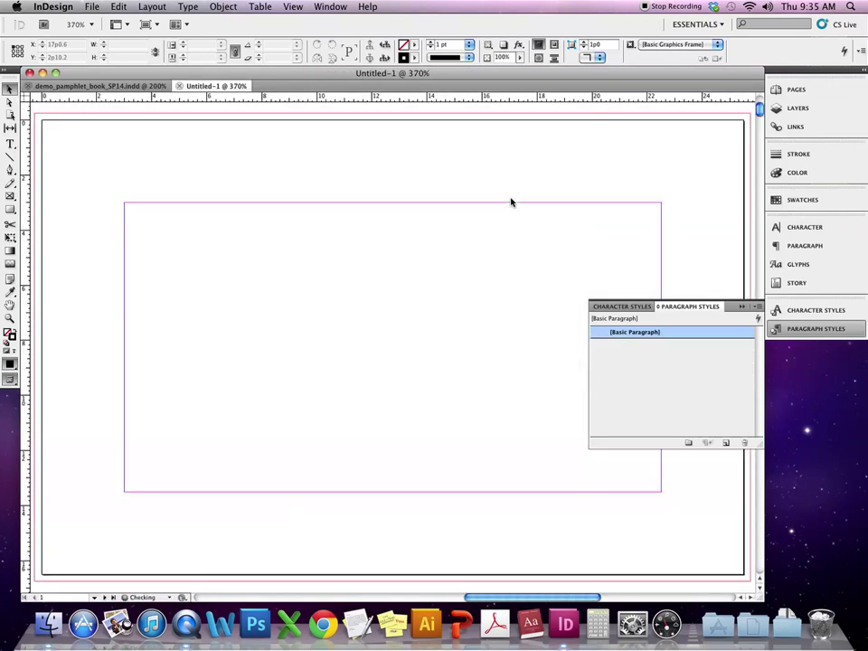
Step: Save the new document in the Demos folder as demo_japanese_stitch_A.indd
{"action": "left_click", "coordinate": [94, 7]}
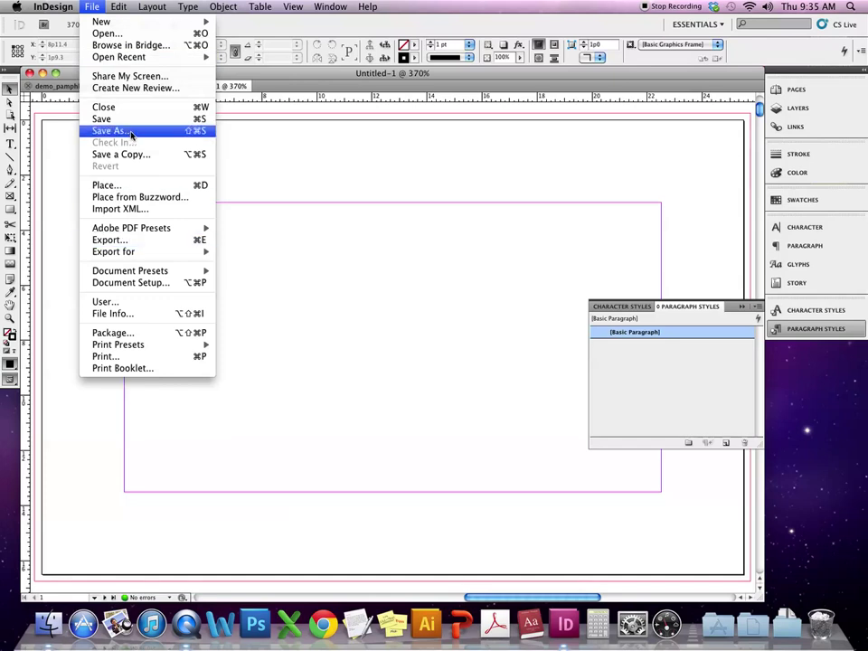
{"action": "left_click", "coordinate": [328, 176]}
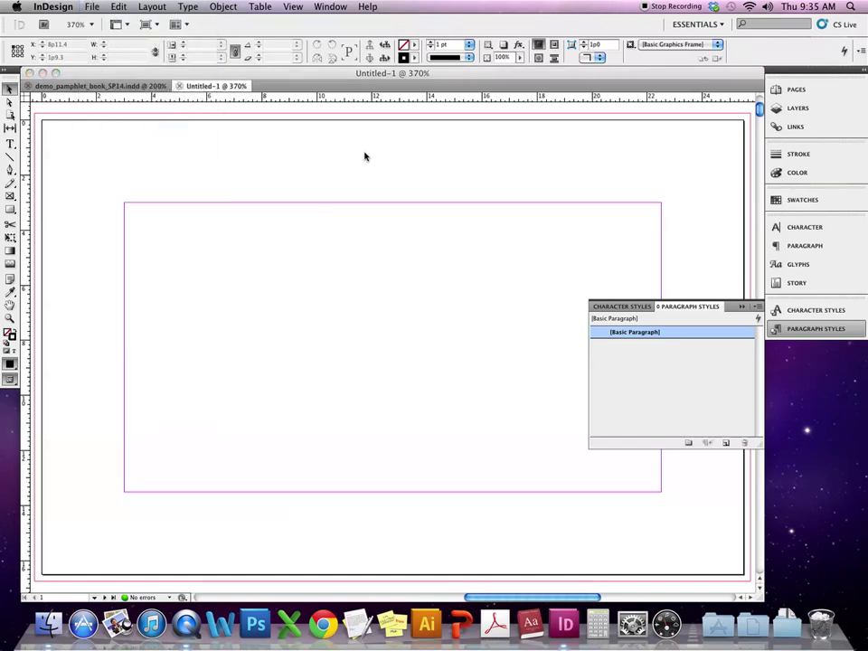
{"action": "key", "text": "super+s"}
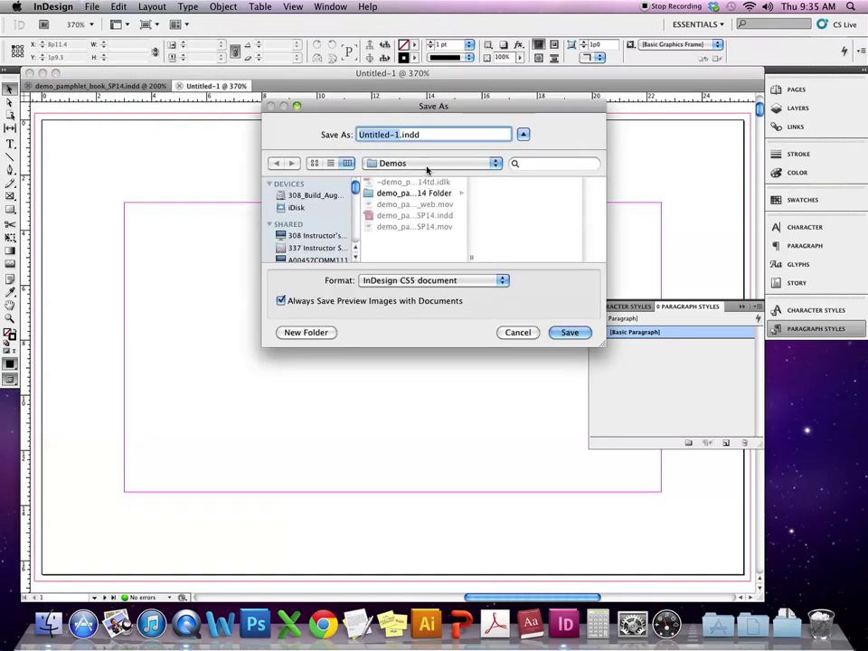
{"action": "left_click", "coordinate": [425, 164]}
{"action": "left_click", "coordinate": [427, 165]}
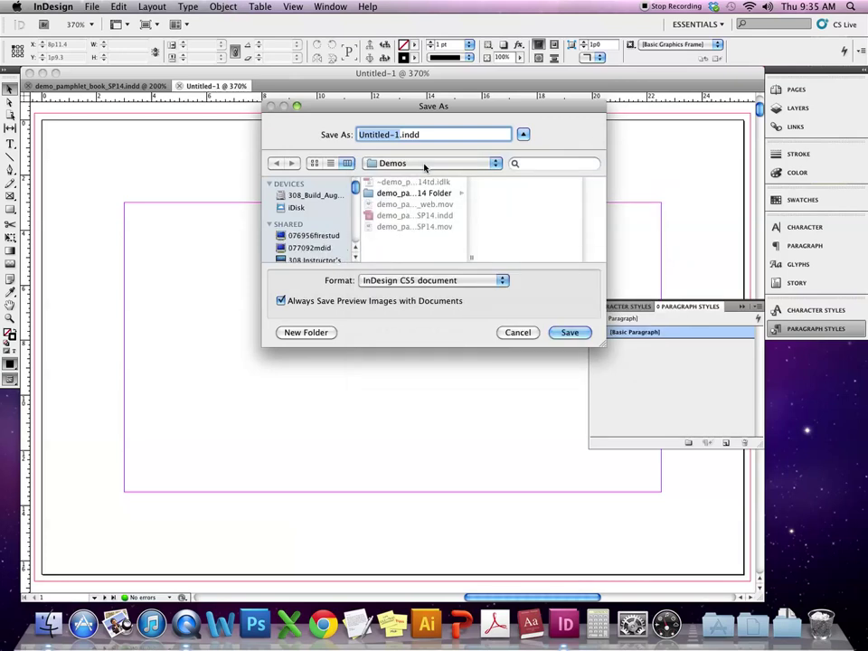
{"action": "type", "text": "demo_"}
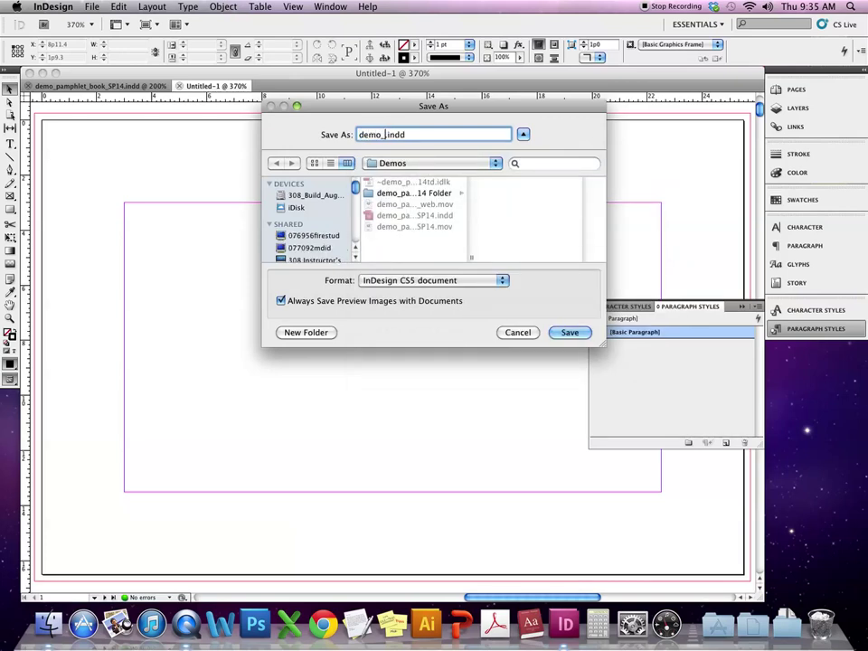
{"action": "type", "text": "japanese_stitche"}
{"action": "key", "text": "BackSpace"}
{"action": "type", "text": "_A"}
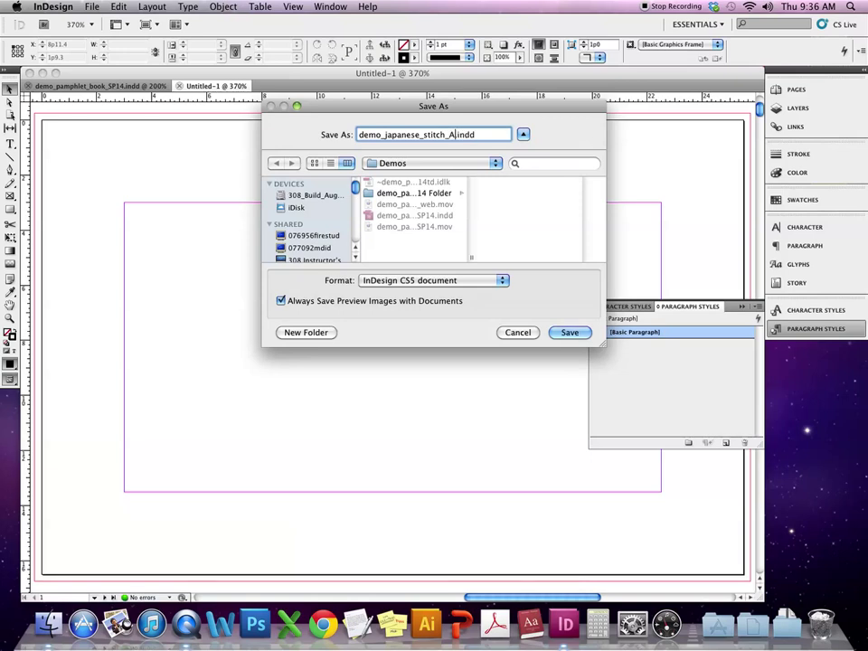
{"action": "left_click", "coordinate": [568, 332]}
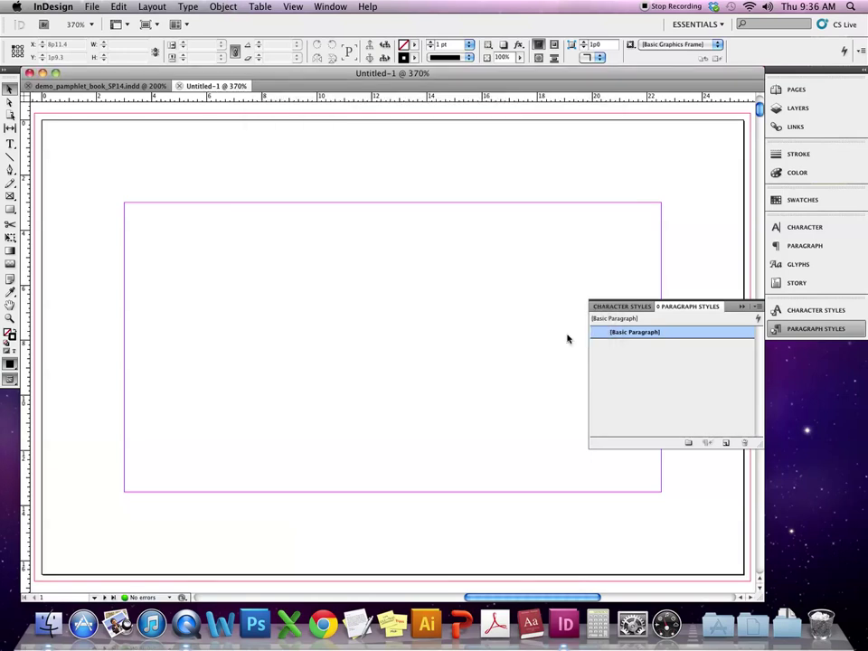
Step: Display the document's pages, view the 2–3 spread, and open the A-Master spread for editing
{"action": "left_click", "coordinate": [796, 89]}
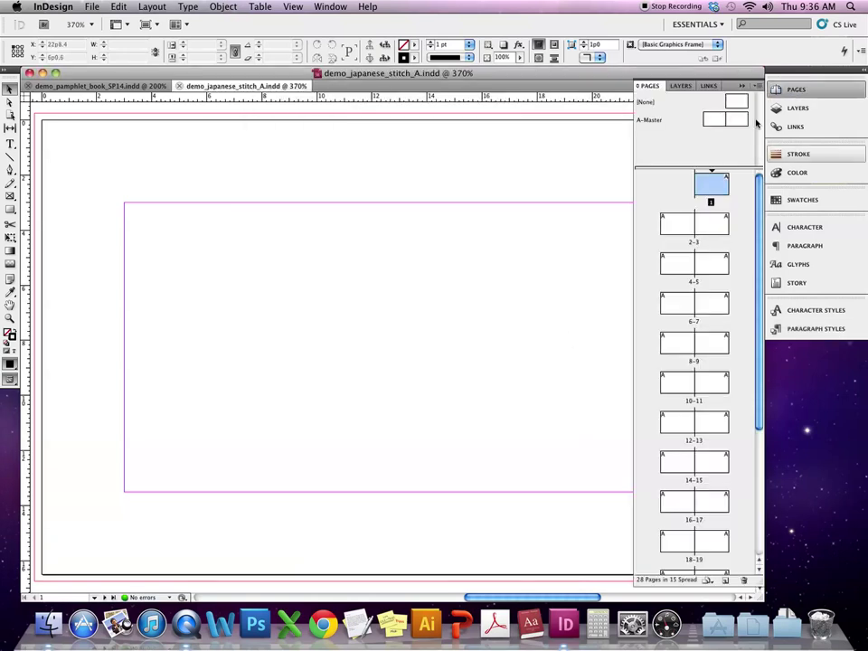
{"action": "key", "text": "super+0"}
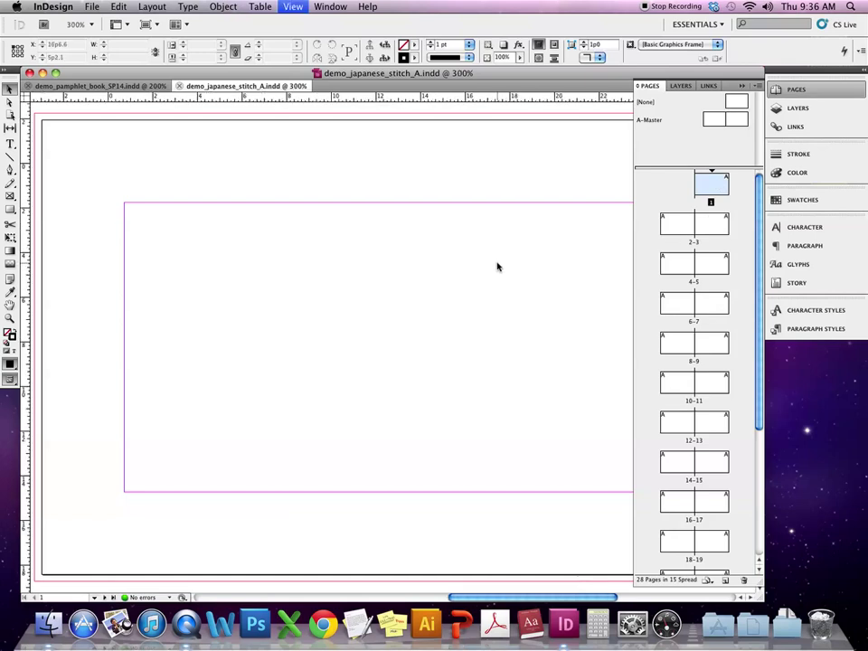
{"action": "double_click", "coordinate": [673, 222]}
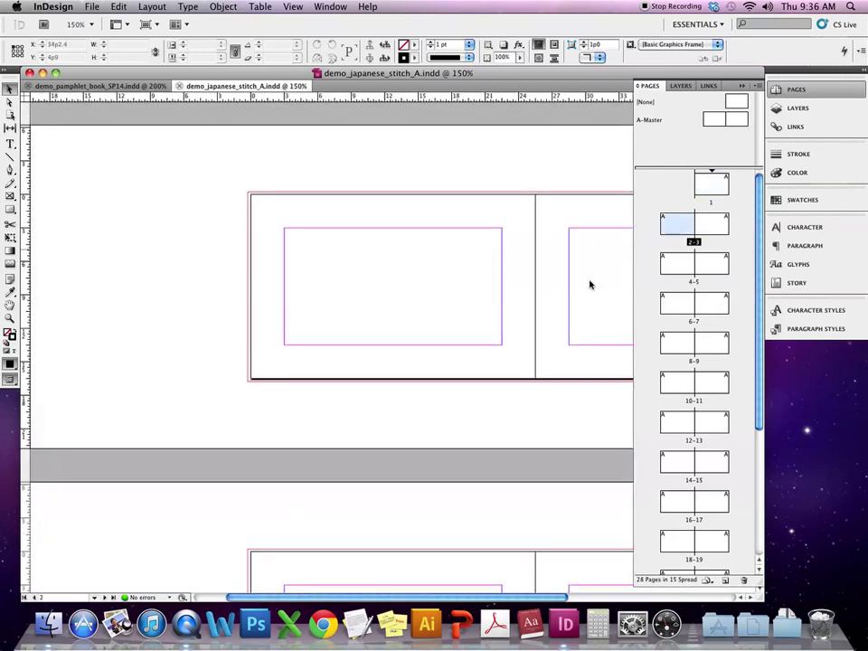
{"action": "scroll", "coordinate": [482, 389], "scroll_direction": "down", "scroll_amount": 2}
{"action": "scroll", "coordinate": [469, 446], "scroll_direction": "right", "scroll_amount": 5}
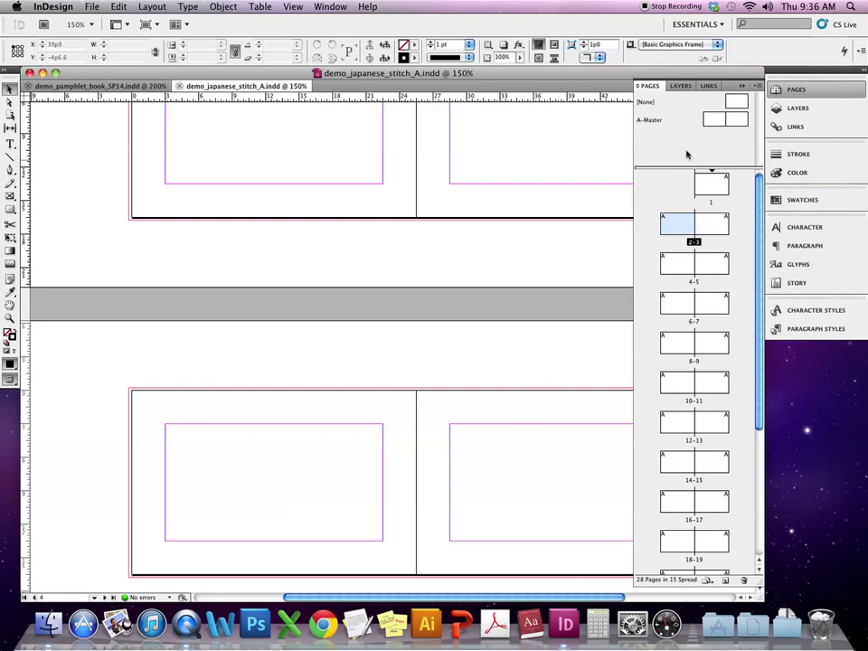
{"action": "scroll", "coordinate": [486, 223], "scroll_direction": "up", "scroll_amount": 6}
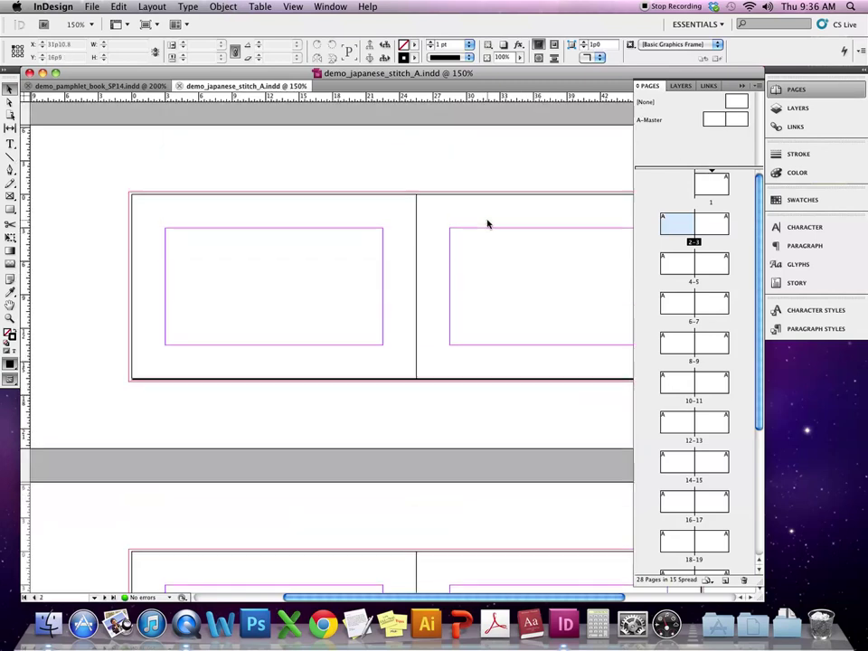
{"action": "double_click", "coordinate": [713, 121]}
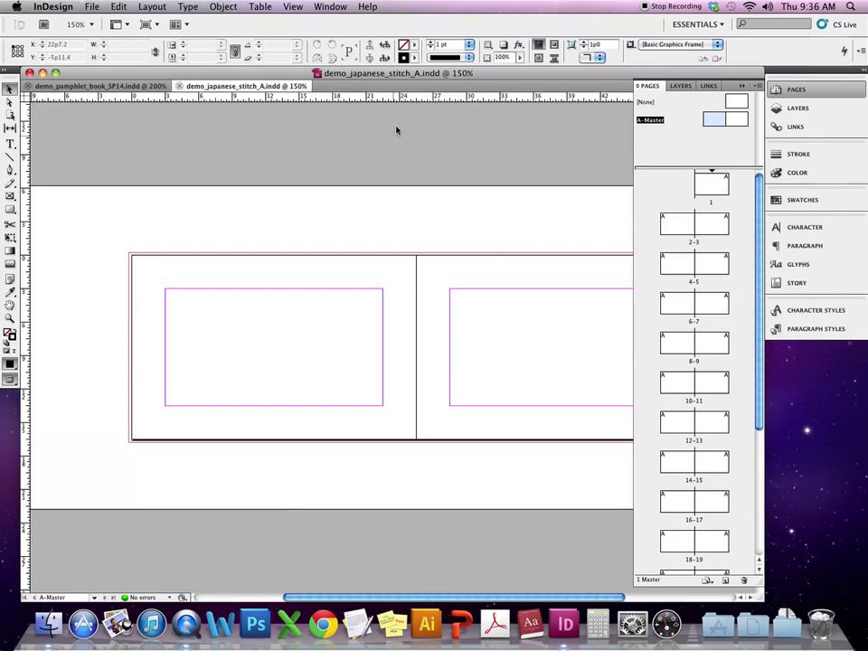
Step: Place vertical guides on the A-Master spread at 22p6, 28p6, 21p0 and 30p0 around the spine
{"action": "left_click", "coordinate": [152, 6]}
{"action": "left_click", "coordinate": [154, 5]}
{"action": "left_click_drag", "start_coordinate": [23, 254], "coordinate": [382, 298]}
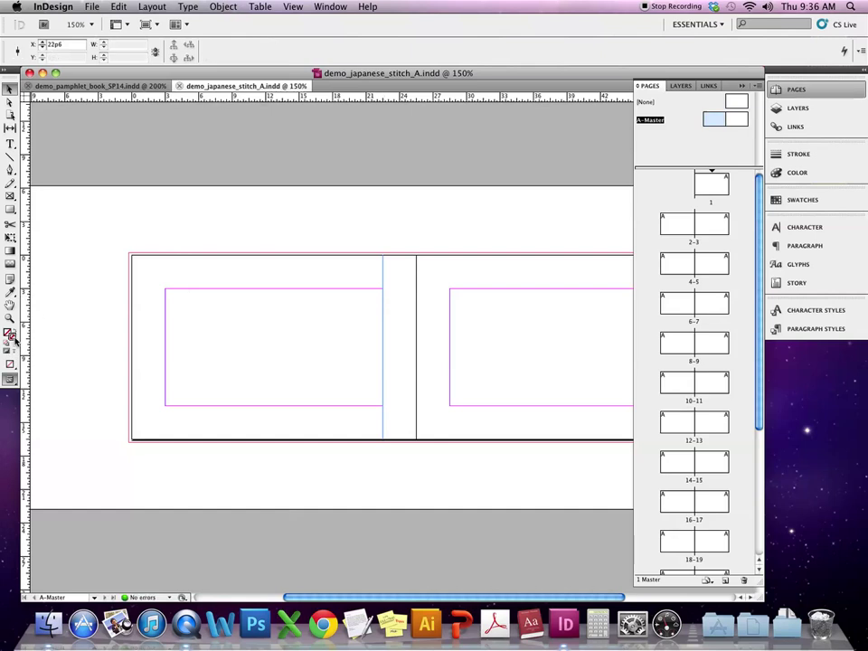
{"action": "left_click_drag", "start_coordinate": [20, 253], "coordinate": [450, 312]}
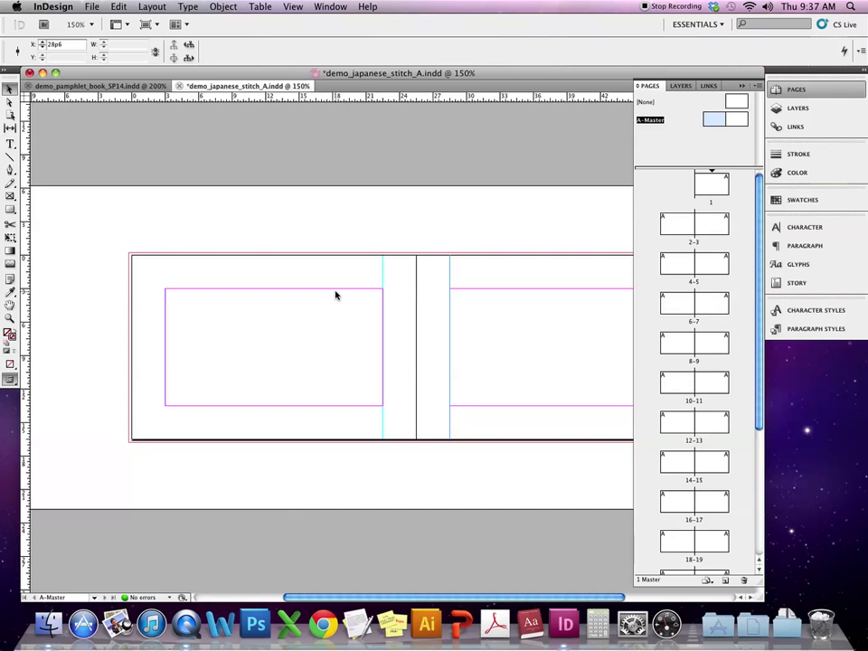
{"action": "left_click_drag", "start_coordinate": [25, 287], "coordinate": [366, 307]}
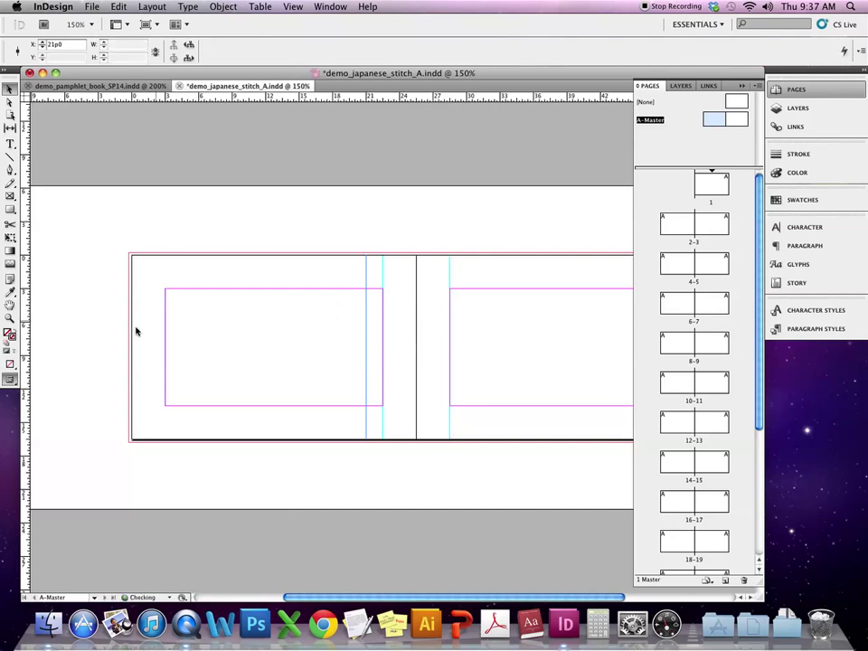
{"action": "left_click_drag", "start_coordinate": [24, 286], "coordinate": [465, 352]}
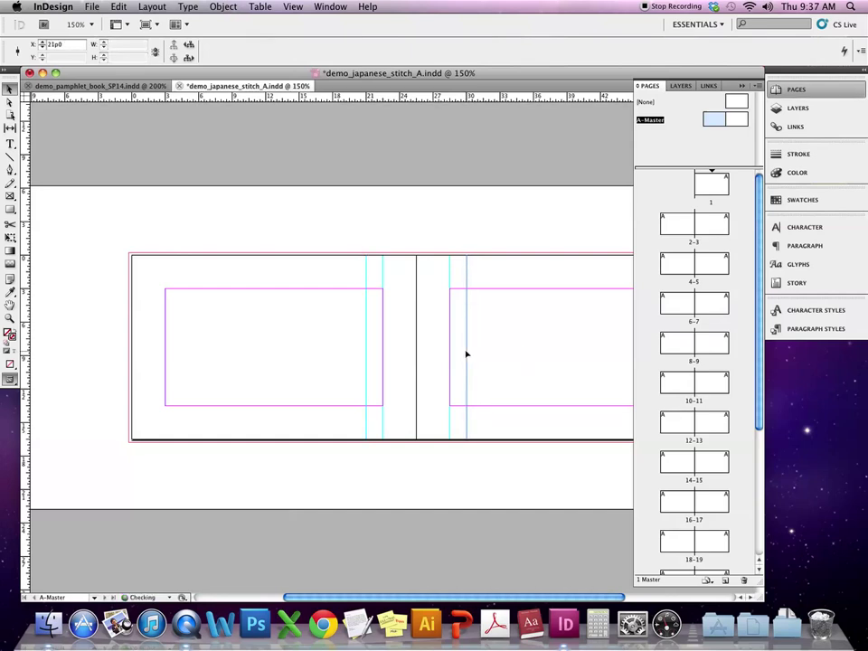
Step: Select both A-Master pages and set their inside margin to 5p6 with preview on
{"action": "left_click", "coordinate": [151, 7]}
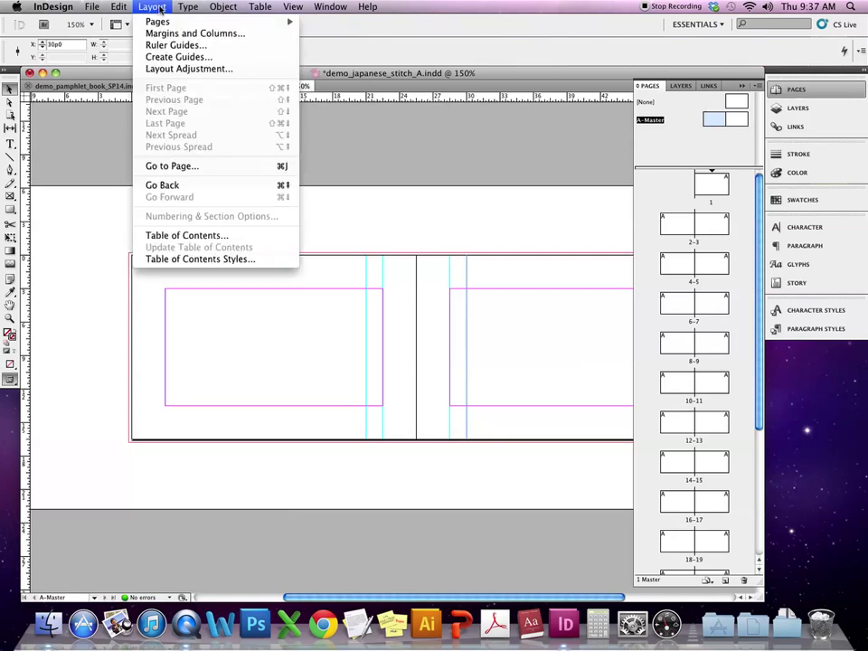
{"action": "left_click", "coordinate": [154, 7]}
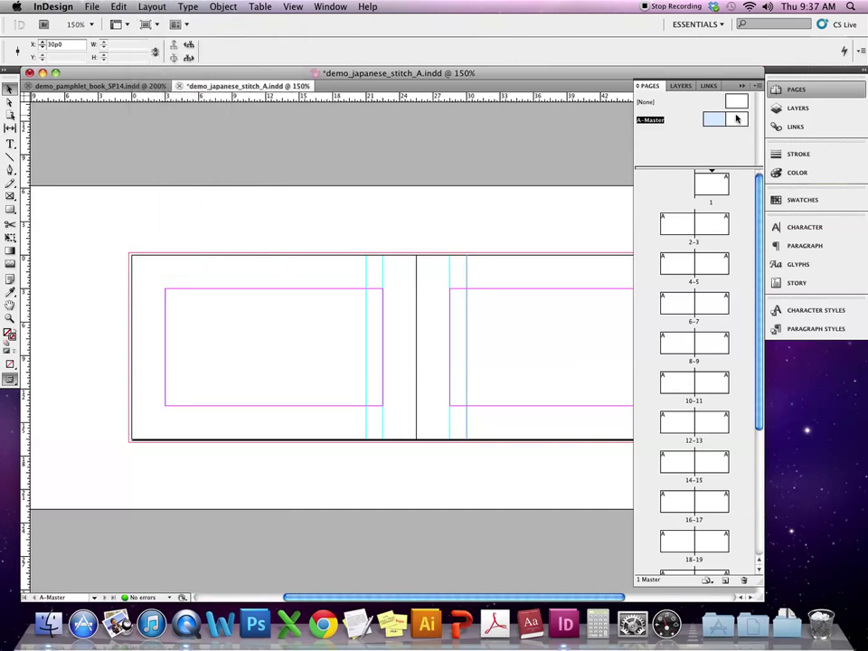
{"action": "left_click", "coordinate": [183, 6]}
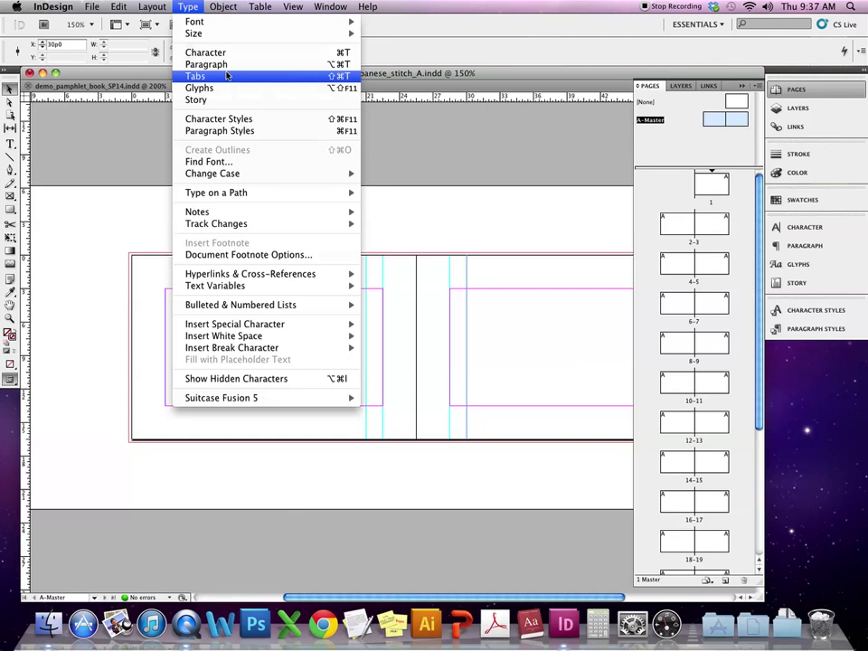
{"action": "mouse_move", "coordinate": [152, 7]}
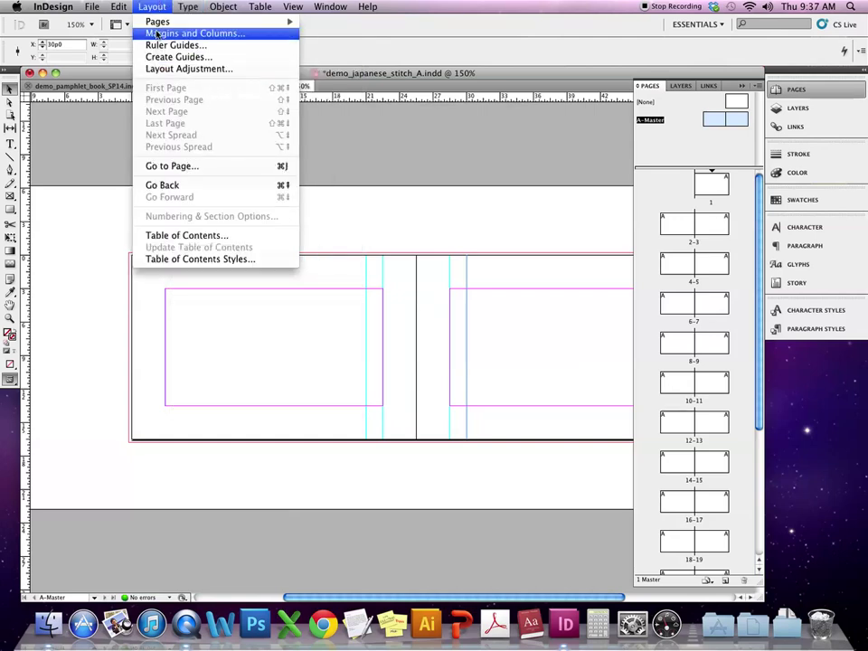
{"action": "left_click", "coordinate": [158, 34]}
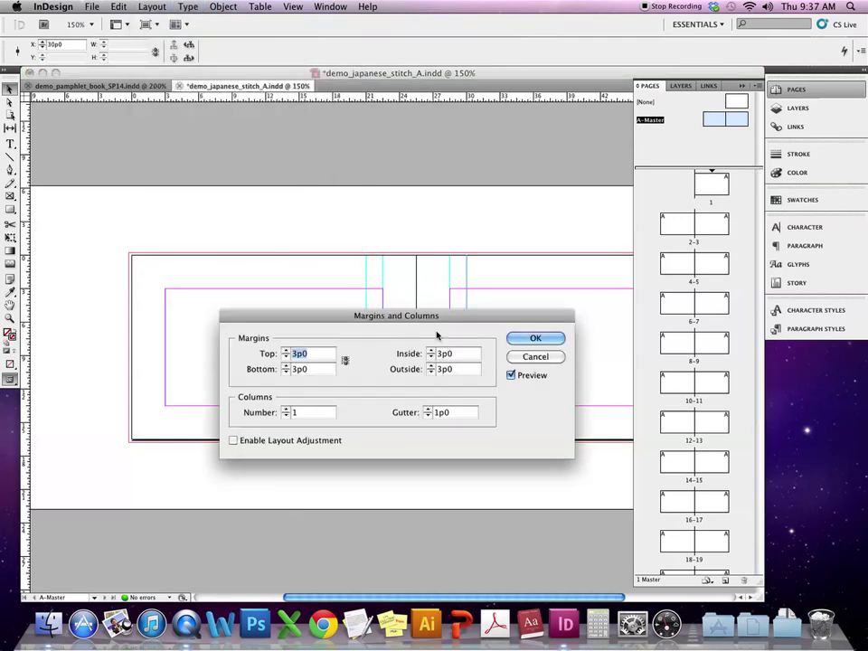
{"action": "left_click_drag", "start_coordinate": [434, 318], "coordinate": [477, 351]}
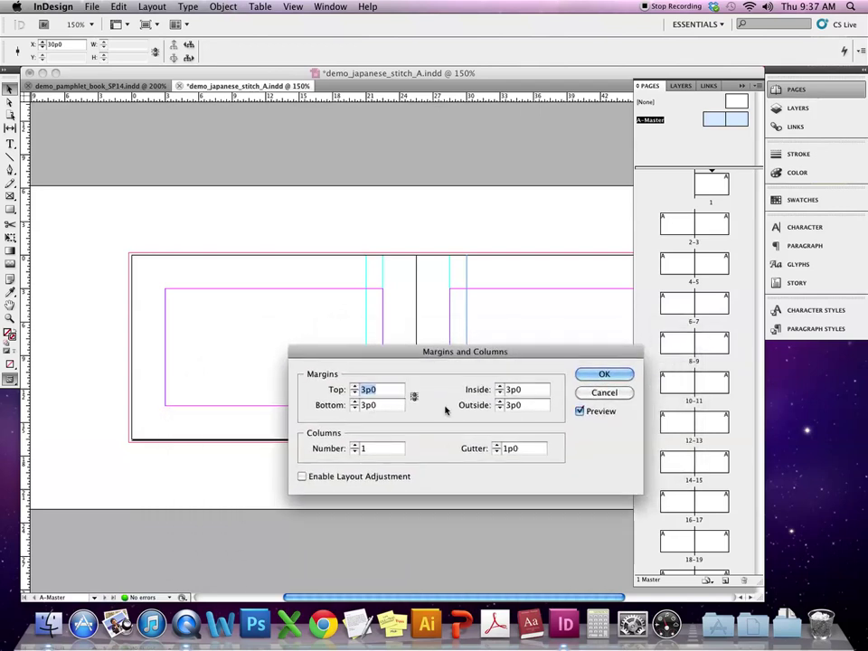
{"action": "left_click_drag", "start_coordinate": [498, 388], "coordinate": [499, 388]}
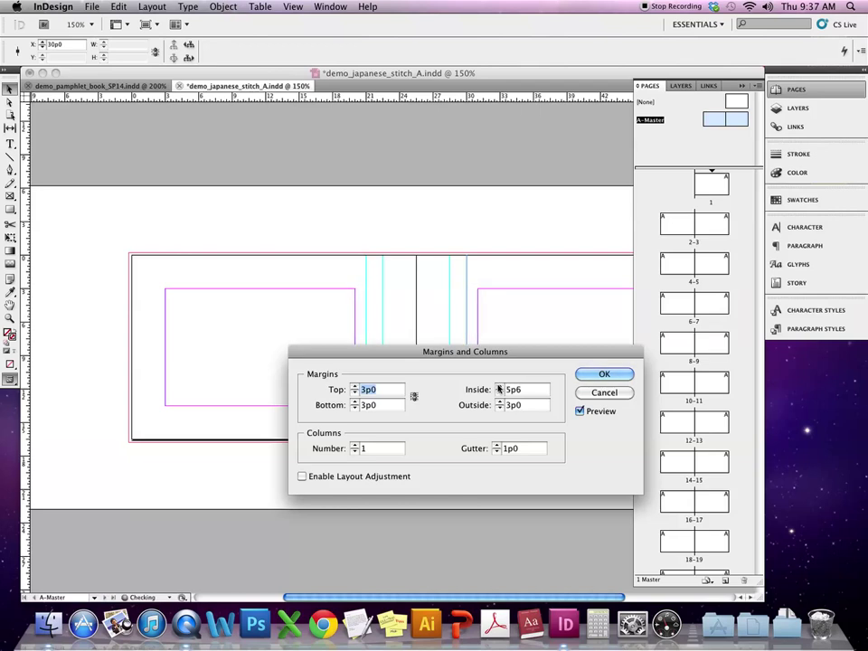
{"action": "left_click_drag", "start_coordinate": [451, 359], "coordinate": [399, 375]}
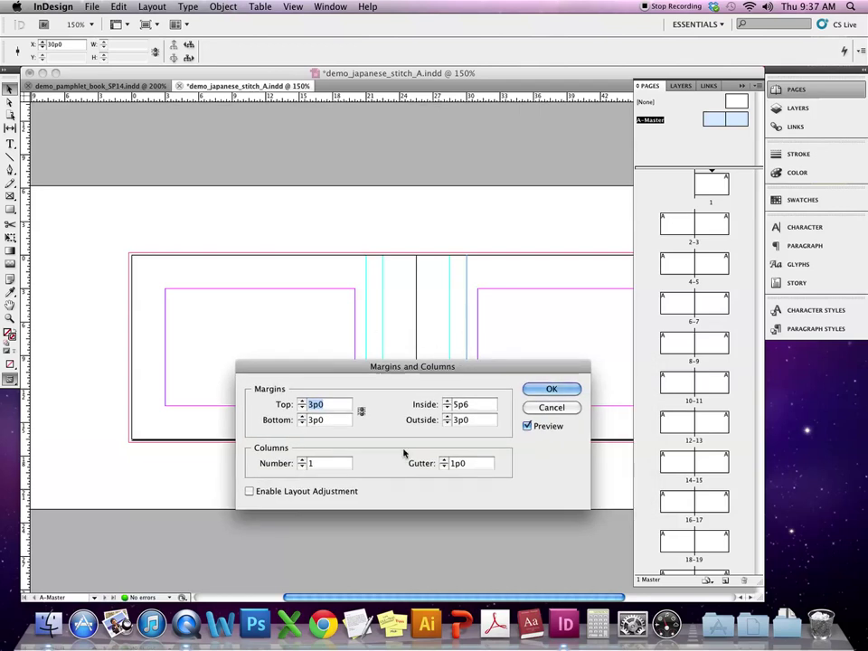
Step: Reduce the bottom margin of the A-Master pages to 2p0
{"action": "left_click", "coordinate": [302, 416]}
{"action": "left_click", "coordinate": [302, 417]}
{"action": "left_click", "coordinate": [302, 417]}
{"action": "left_click", "coordinate": [302, 417]}
{"action": "left_click", "coordinate": [302, 417]}
{"action": "left_click", "coordinate": [303, 424]}
{"action": "left_click", "coordinate": [303, 424]}
{"action": "left_click", "coordinate": [302, 424]}
{"action": "left_click", "coordinate": [303, 424]}
{"action": "left_click", "coordinate": [303, 424]}
{"action": "left_click", "coordinate": [303, 424]}
{"action": "left_click", "coordinate": [303, 424]}
{"action": "left_click", "coordinate": [303, 424]}
{"action": "left_click", "coordinate": [302, 424]}
{"action": "left_click", "coordinate": [303, 424]}
{"action": "left_click", "coordinate": [303, 424]}
{"action": "left_click", "coordinate": [303, 424]}
{"action": "left_click", "coordinate": [302, 424]}
{"action": "left_click", "coordinate": [303, 424]}
{"action": "left_click", "coordinate": [302, 424]}
{"action": "left_click", "coordinate": [303, 424]}
{"action": "left_click", "coordinate": [303, 424]}
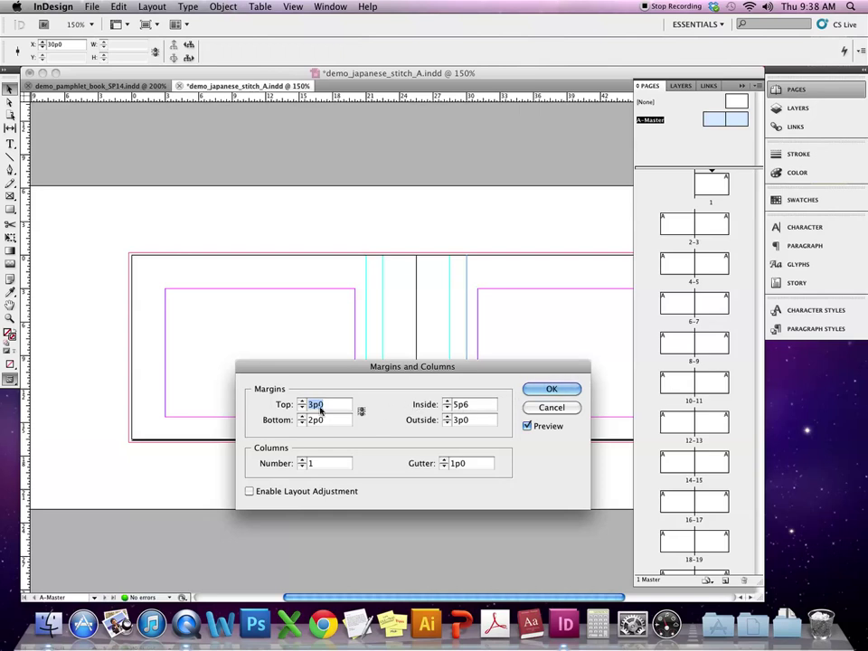
Step: Reduce the outside margin of the A-Master pages to 2p6 and apply the margin settings
{"action": "left_click", "coordinate": [447, 423]}
{"action": "left_click", "coordinate": [447, 423]}
{"action": "left_click", "coordinate": [447, 423]}
{"action": "left_click", "coordinate": [446, 423]}
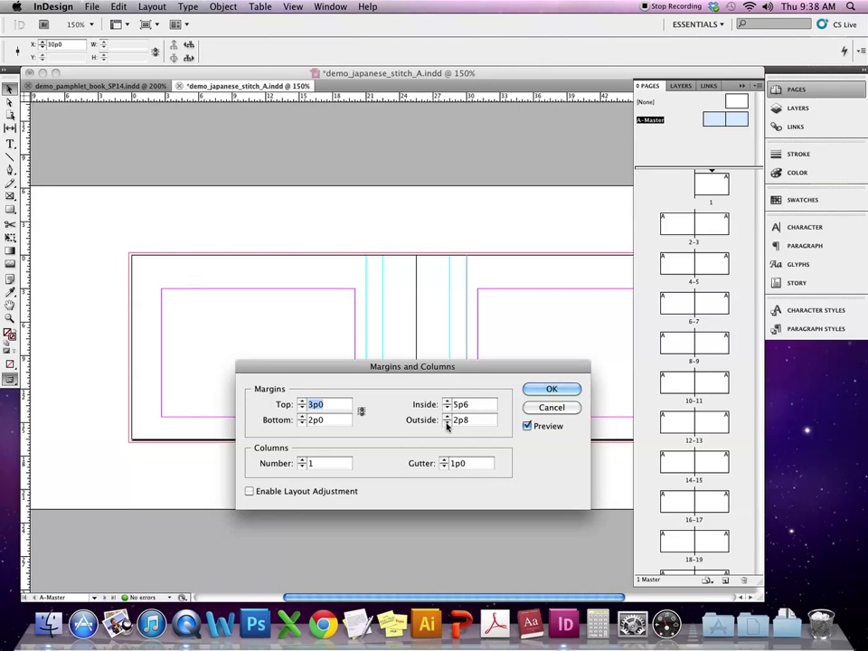
{"action": "left_click", "coordinate": [447, 423]}
{"action": "left_click", "coordinate": [447, 423]}
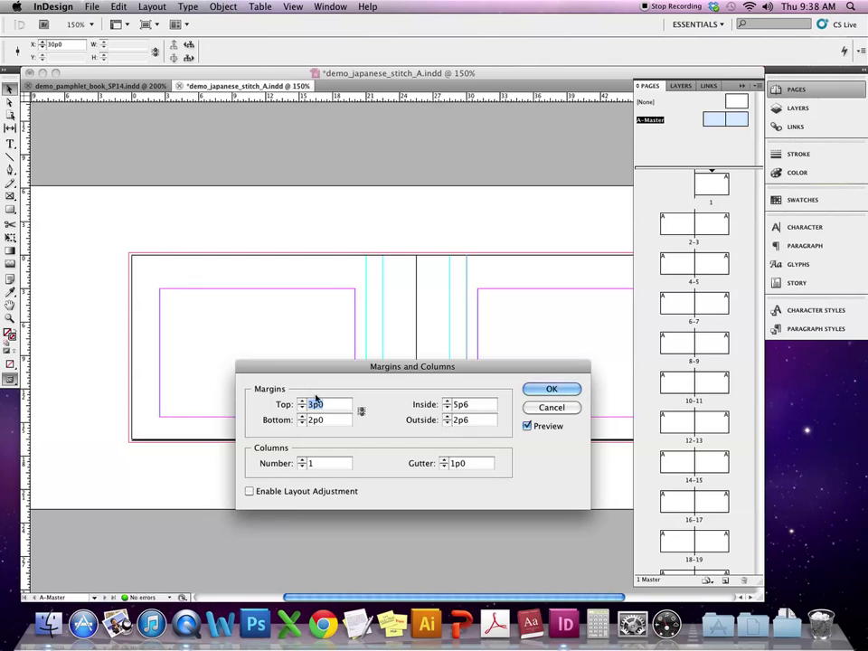
{"action": "left_click", "coordinate": [551, 390]}
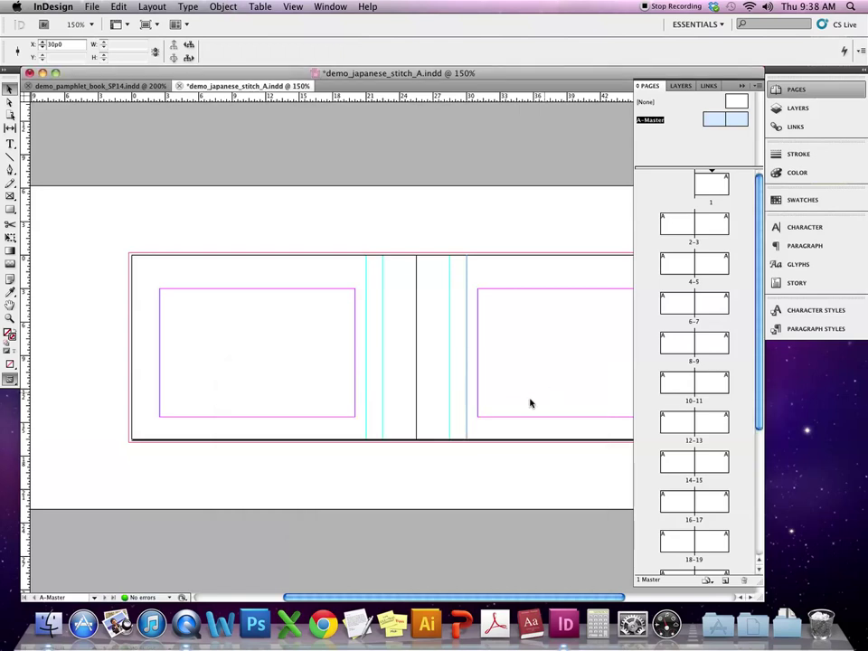
Step: Divide the A-Master pages into 3 columns with a 1p0 gutter and apply the settings
{"action": "left_click", "coordinate": [154, 6]}
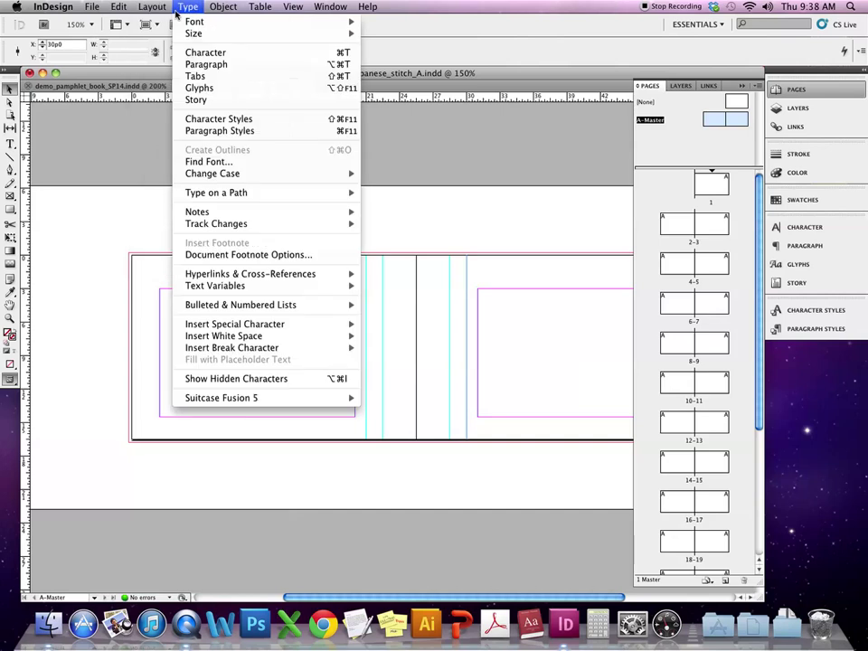
{"action": "left_click", "coordinate": [151, 6]}
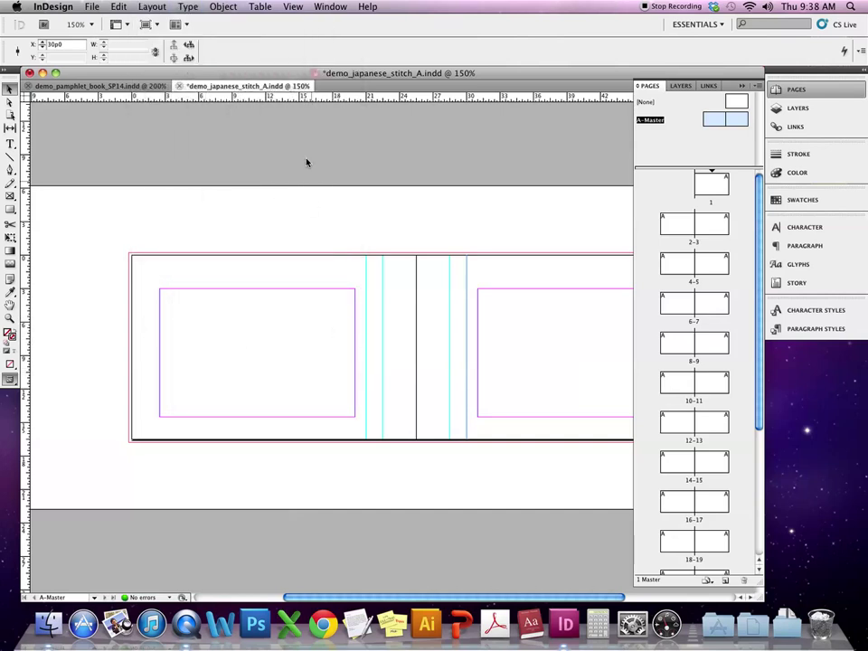
{"action": "left_click", "coordinate": [152, 7]}
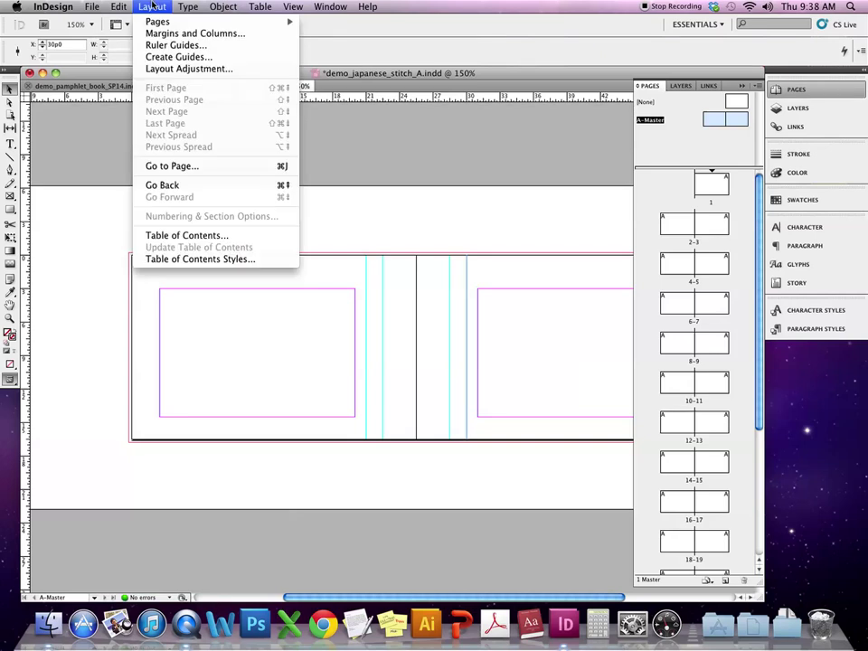
{"action": "left_click", "coordinate": [132, 30]}
{"action": "left_click", "coordinate": [303, 460]}
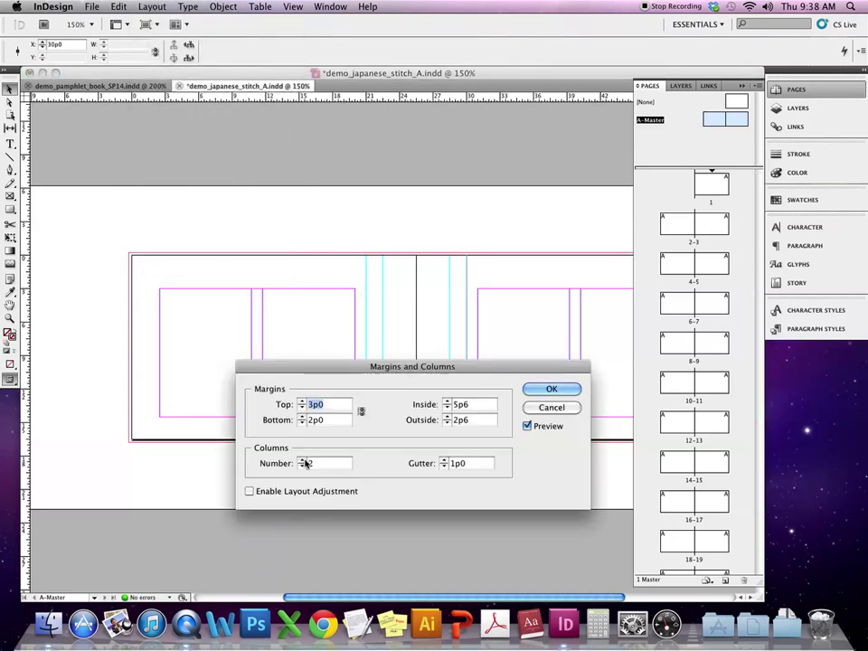
{"action": "left_click", "coordinate": [302, 459]}
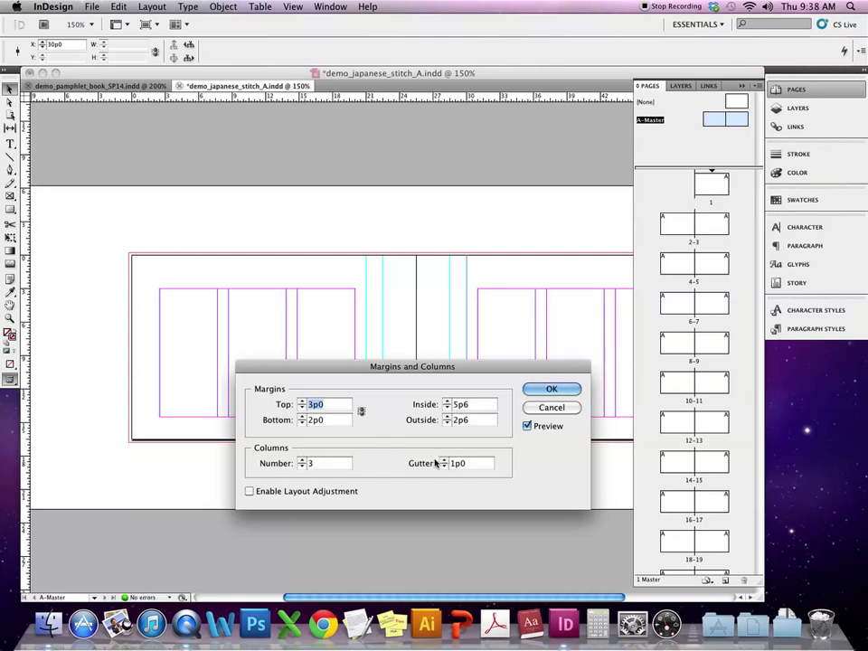
{"action": "left_click", "coordinate": [551, 389]}
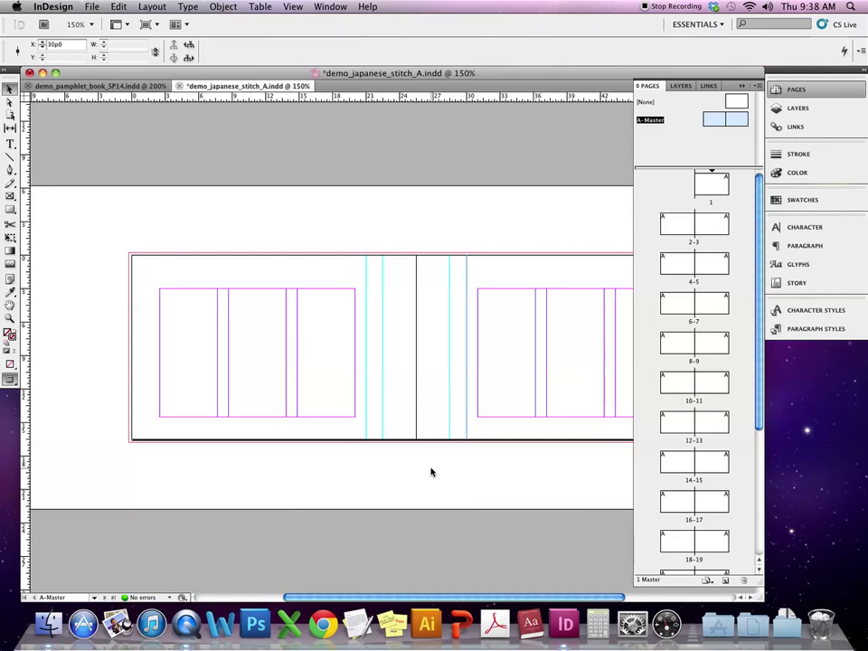
Step: Check the master columns and guides on the document spreads from 2-3 through 10-11
{"action": "double_click", "coordinate": [714, 229]}
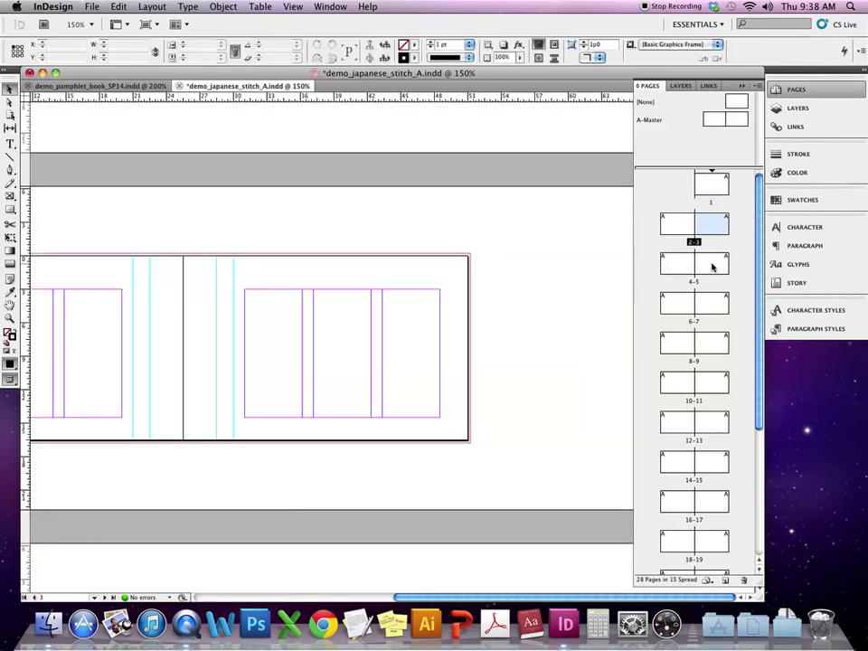
{"action": "double_click", "coordinate": [713, 266]}
{"action": "double_click", "coordinate": [714, 303]}
{"action": "double_click", "coordinate": [710, 345]}
{"action": "double_click", "coordinate": [714, 384]}
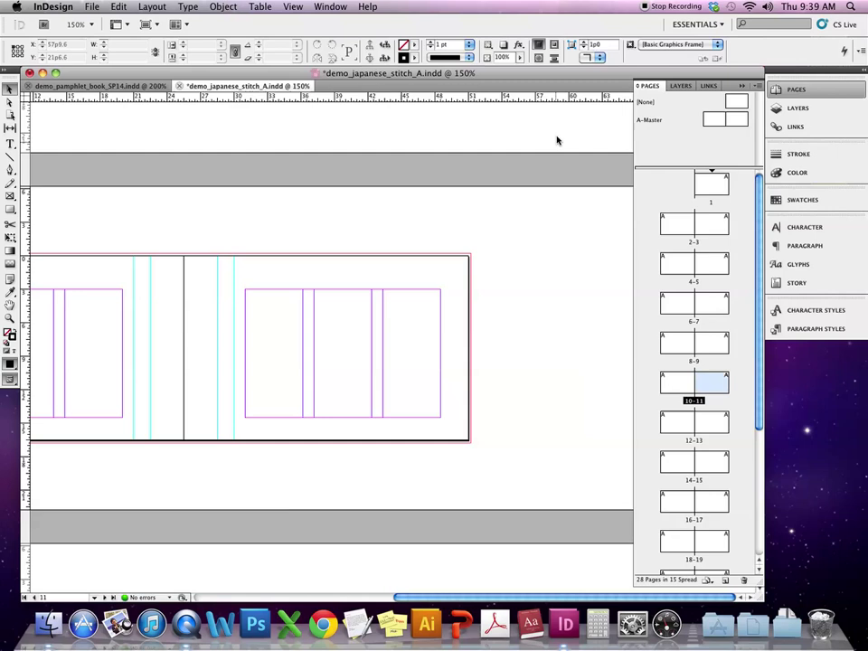
Step: Export all pages as the print PDF demo_japanese_stitch_A.pdf in the Demos folder, with crop marks and the document bleed settings
{"action": "left_click", "coordinate": [93, 6]}
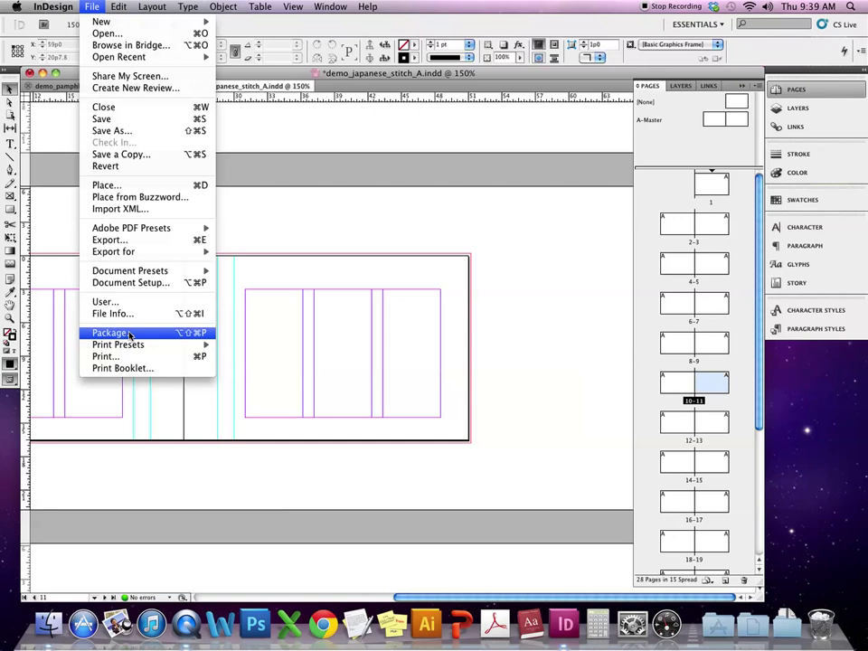
{"action": "left_click", "coordinate": [210, 241]}
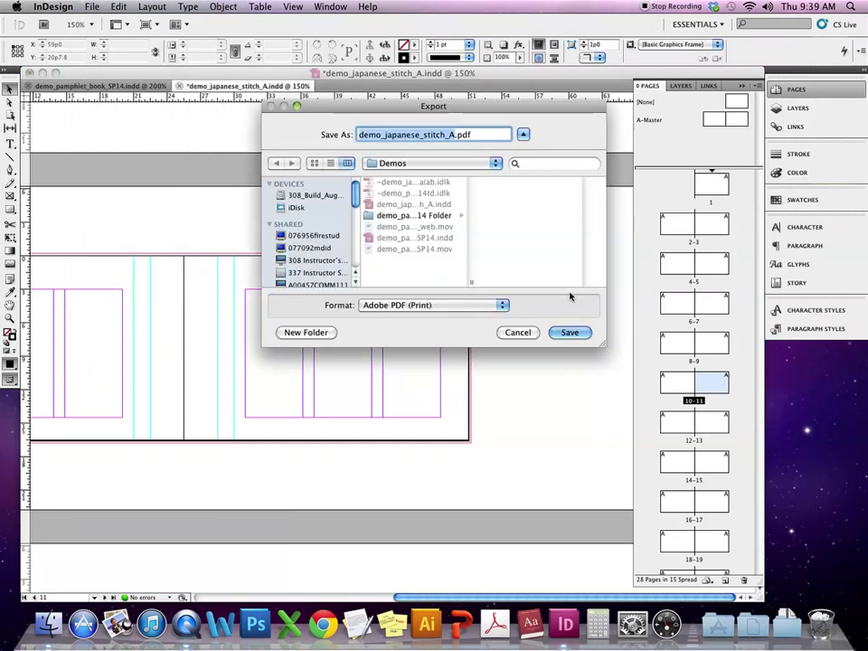
{"action": "left_click", "coordinate": [572, 333]}
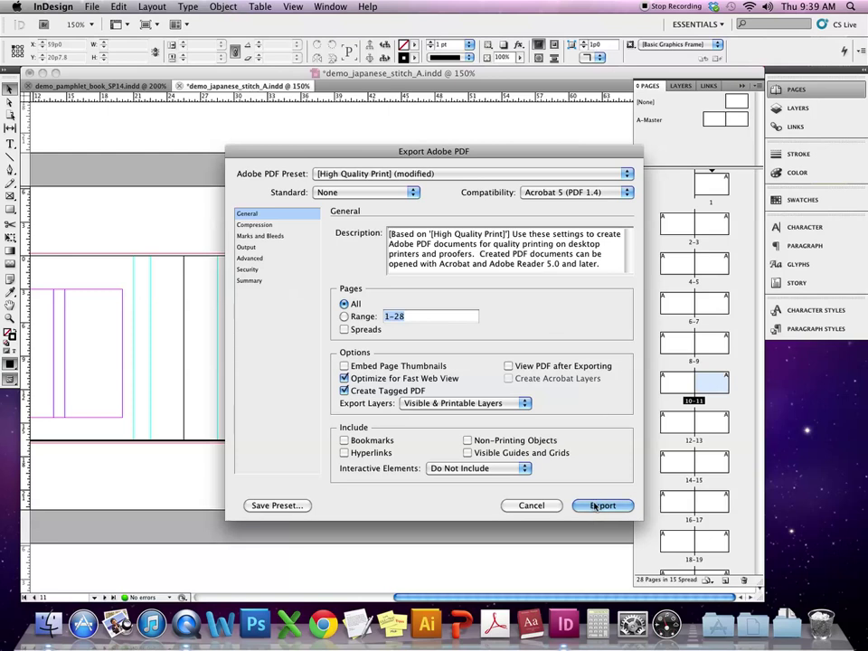
{"action": "left_click", "coordinate": [298, 237]}
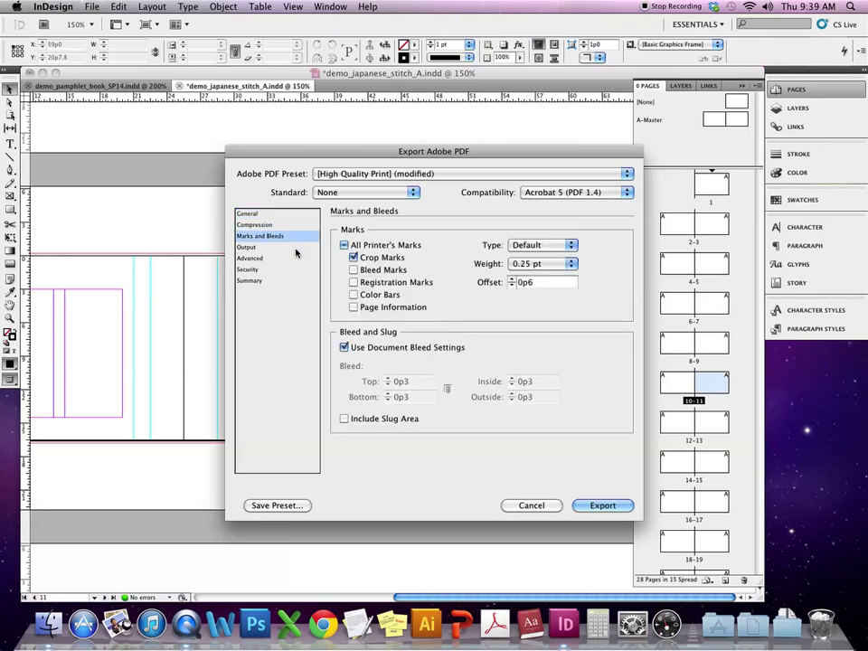
{"action": "left_click", "coordinate": [294, 248]}
{"action": "left_click", "coordinate": [299, 237]}
{"action": "key", "text": "Return"}
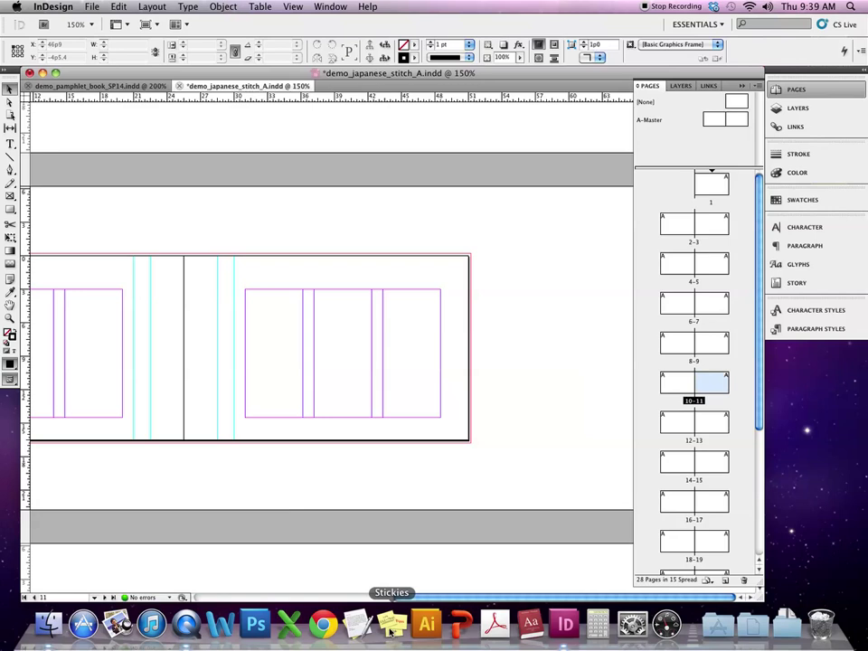
Step: Switch to Finder, open demo_japanese_stitch_A.pdf from the Demos folder in Acrobat and examine its pages and crop marks
{"action": "left_click", "coordinate": [49, 624]}
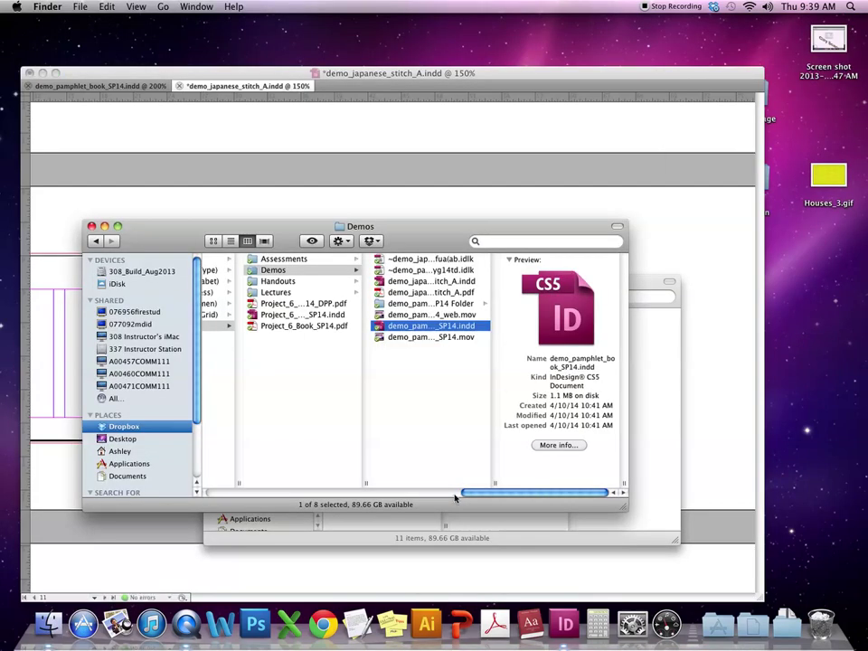
{"action": "double_click", "coordinate": [446, 293]}
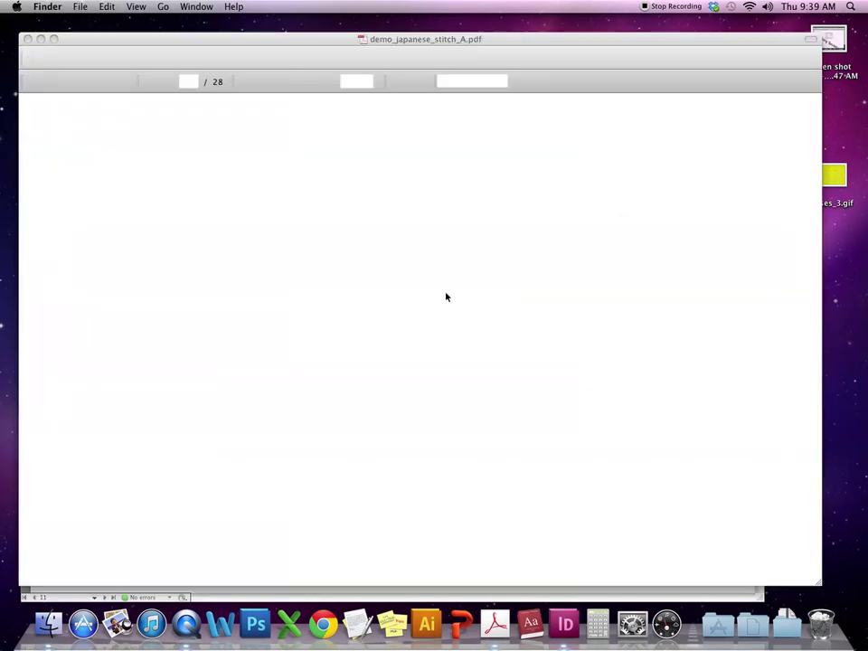
{"action": "scroll", "coordinate": [445, 342], "scroll_direction": "down", "scroll_amount": 3}
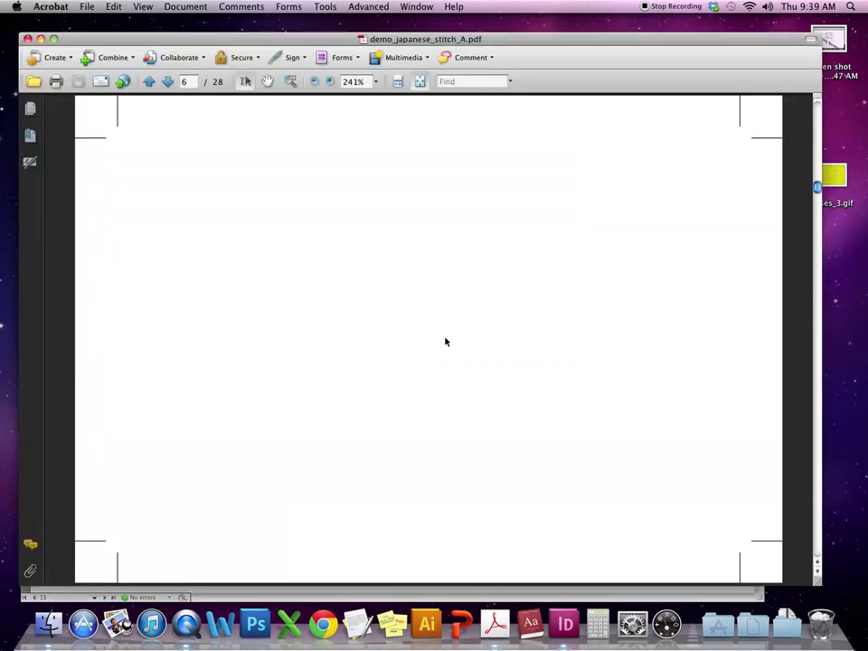
{"action": "scroll", "coordinate": [445, 341], "scroll_direction": "down", "scroll_amount": 3}
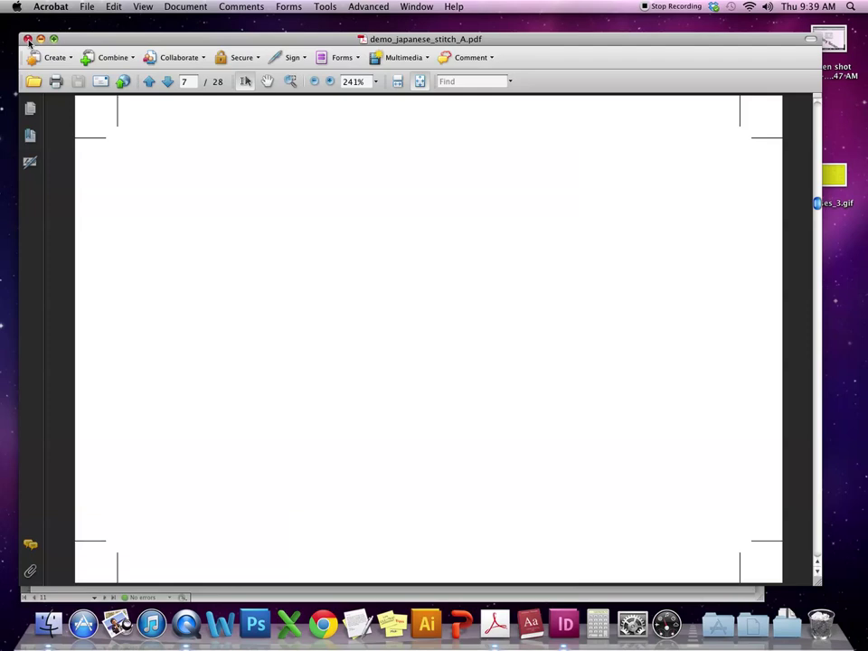
Step: Hide Acrobat and return to the demo_japanese_stitch_A.indd document in InDesign
{"action": "left_click", "coordinate": [57, 5]}
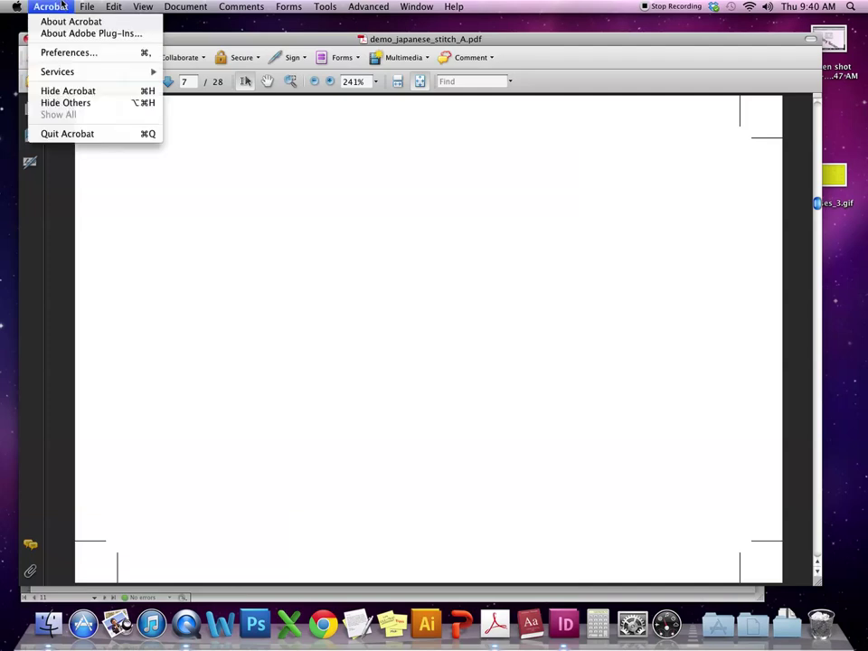
{"action": "left_click", "coordinate": [68, 91]}
{"action": "left_click", "coordinate": [465, 575]}
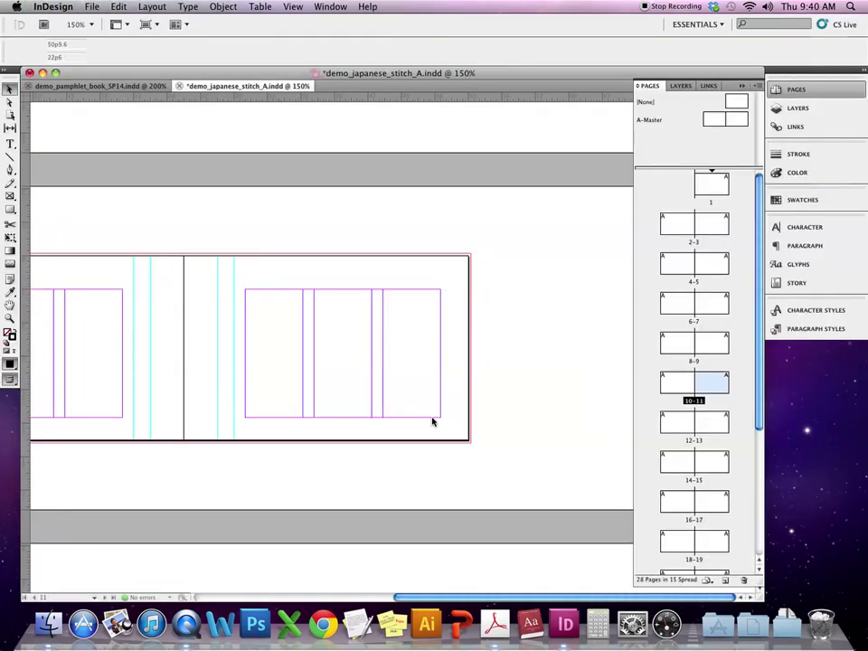
Step: Examine the columns, margins and binding guides across the facing document spreads
{"action": "scroll", "coordinate": [227, 354], "scroll_direction": "left", "scroll_amount": 5}
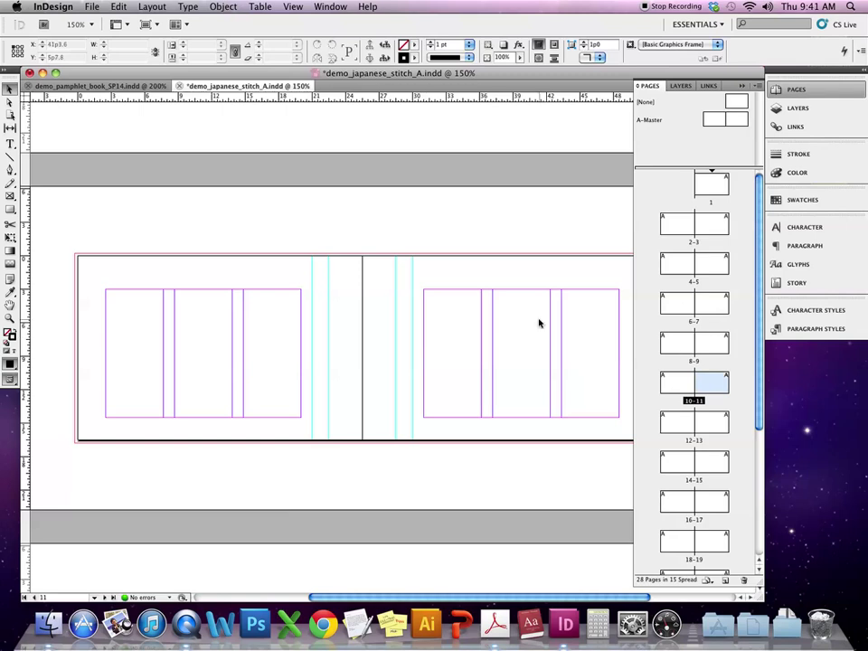
{"action": "scroll", "coordinate": [540, 323], "scroll_direction": "down", "scroll_amount": 5}
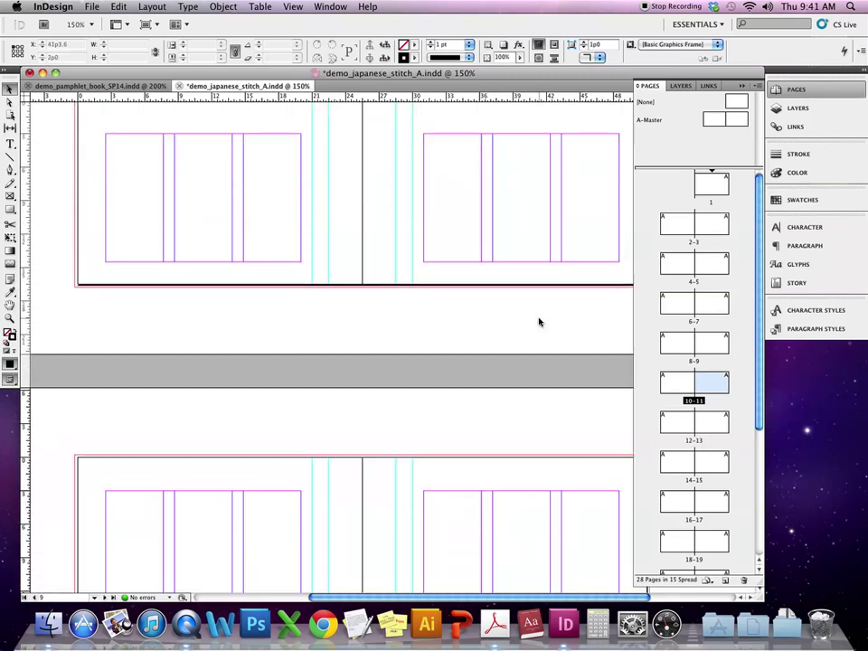
{"action": "scroll", "coordinate": [540, 322], "scroll_direction": "up", "scroll_amount": 3}
{"action": "scroll", "coordinate": [459, 262], "scroll_direction": "down", "scroll_amount": 4}
{"action": "scroll", "coordinate": [458, 262], "scroll_direction": "up", "scroll_amount": 6}
{"action": "scroll", "coordinate": [458, 261], "scroll_direction": "down", "scroll_amount": 6}
{"action": "scroll", "coordinate": [458, 262], "scroll_direction": "up", "scroll_amount": 5}
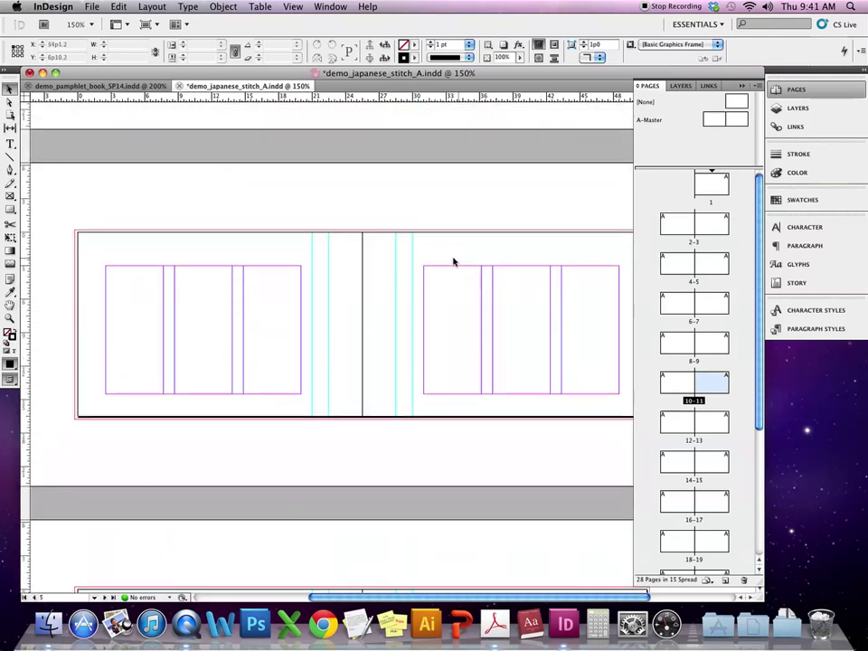
{"action": "scroll", "coordinate": [232, 276], "scroll_direction": "down", "scroll_amount": 7}
{"action": "scroll", "coordinate": [232, 278], "scroll_direction": "up", "scroll_amount": 4}
{"action": "scroll", "coordinate": [247, 276], "scroll_direction": "up", "scroll_amount": 5}
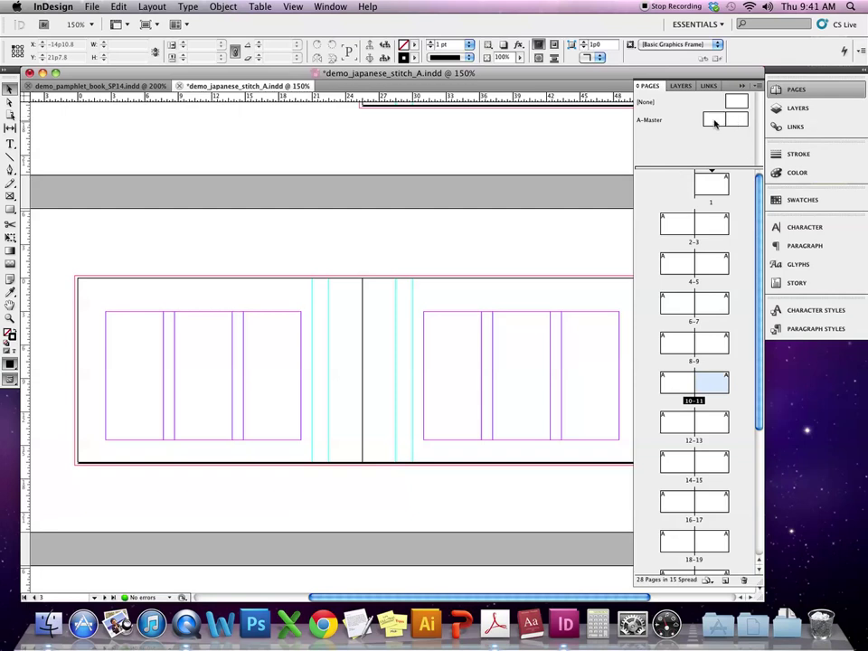
Step: Try starting a new section at page 2, with page numbering from 1 and the section prefix A
{"action": "double_click", "coordinate": [684, 225]}
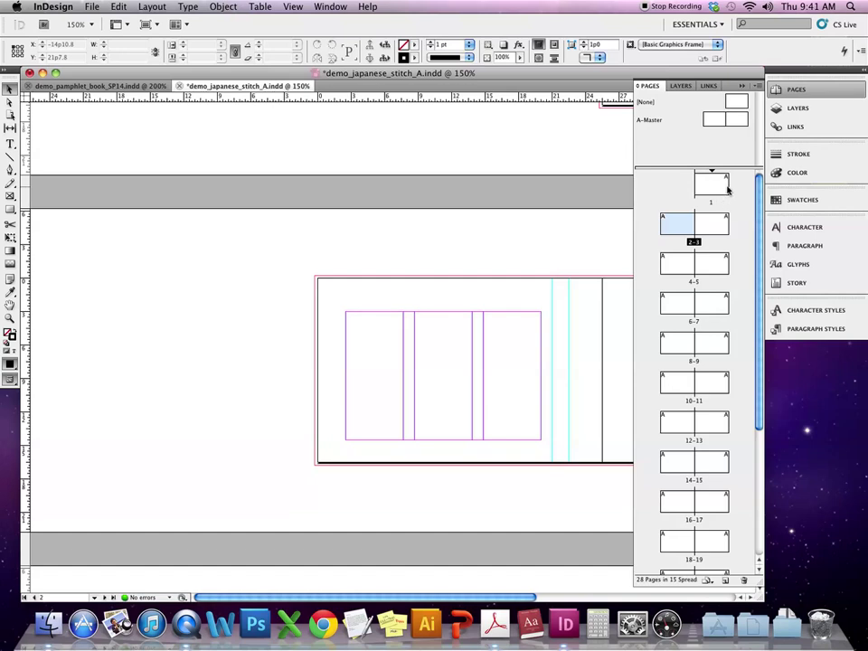
{"action": "right_click", "coordinate": [684, 226]}
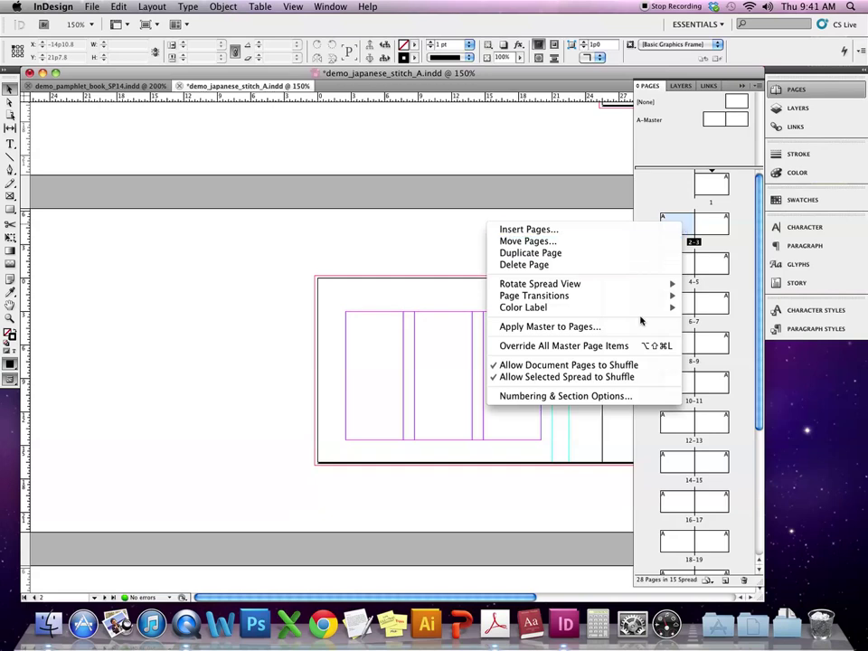
{"action": "left_click", "coordinate": [609, 398]}
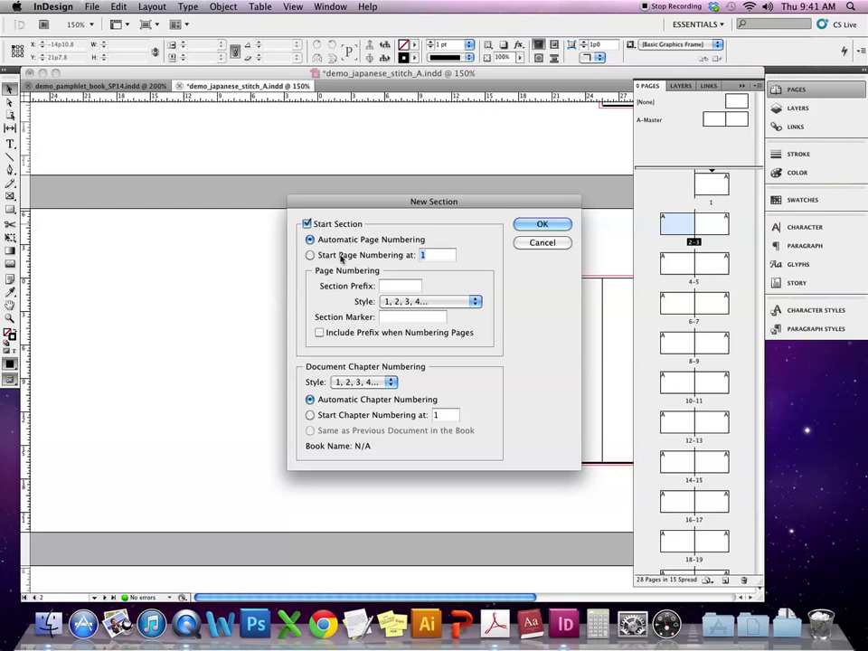
{"action": "left_click", "coordinate": [352, 257]}
{"action": "key", "text": "Tab"}
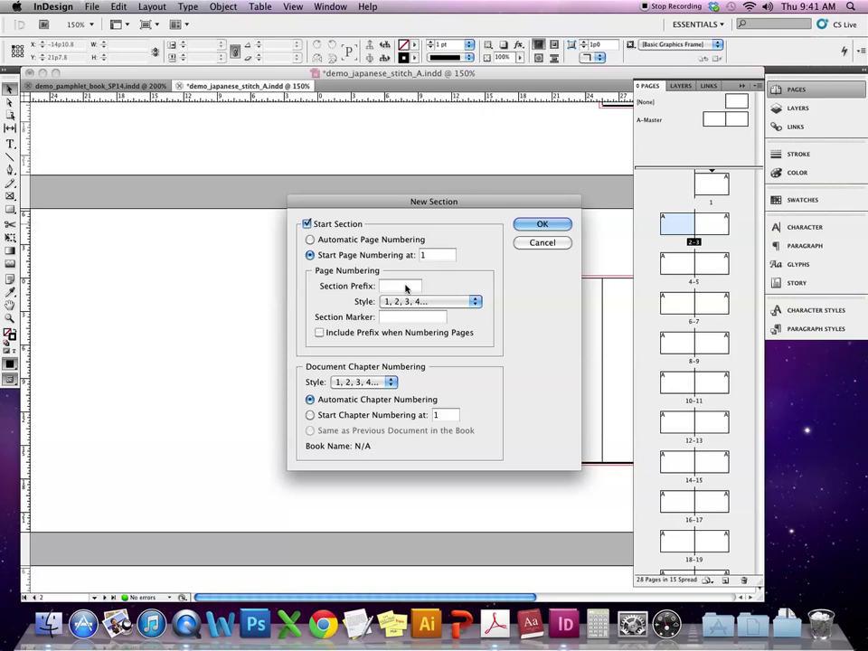
{"action": "type", "text": "A"}
{"action": "left_click", "coordinate": [559, 227]}
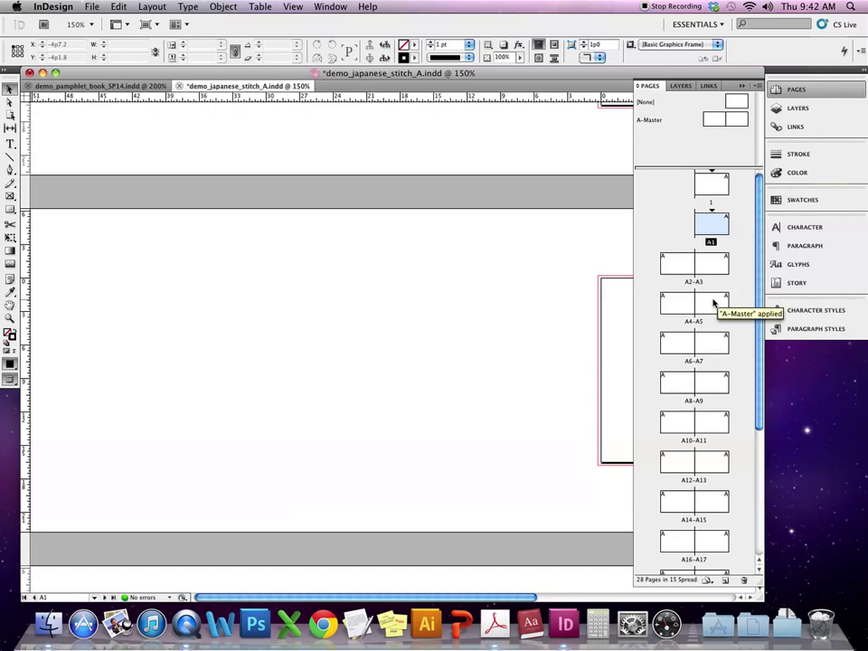
{"action": "double_click", "coordinate": [713, 228]}
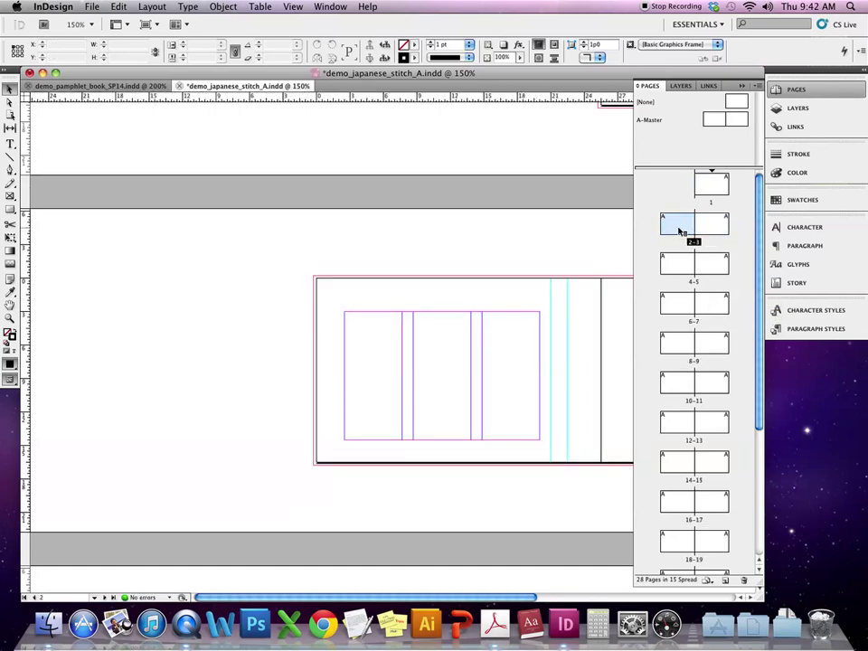
Step: Start a new section at page 2 with page numbering from 1 and no section prefix, accepting the duplicate page numbers
{"action": "right_click", "coordinate": [676, 236]}
{"action": "left_click", "coordinate": [588, 400]}
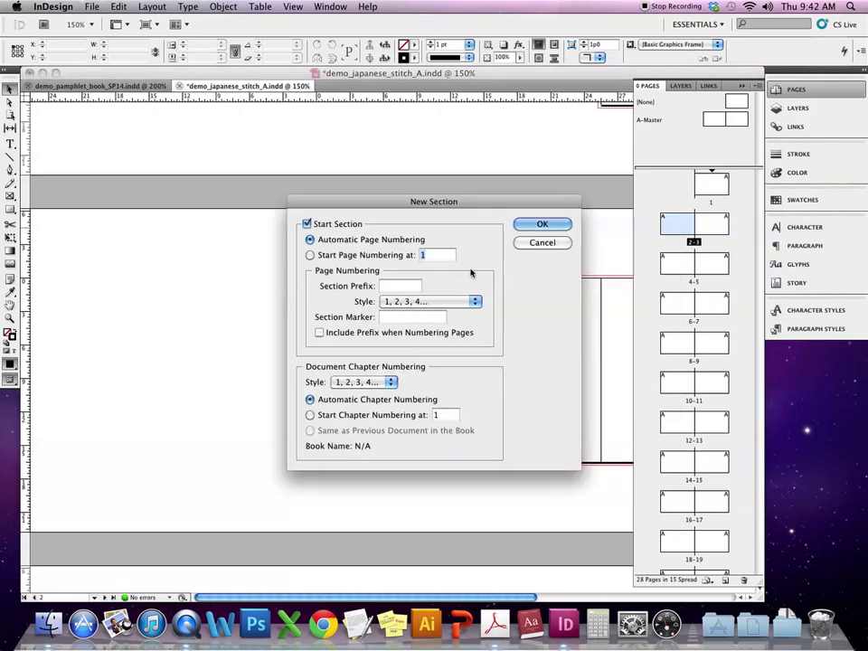
{"action": "left_click_drag", "start_coordinate": [464, 209], "coordinate": [411, 253]}
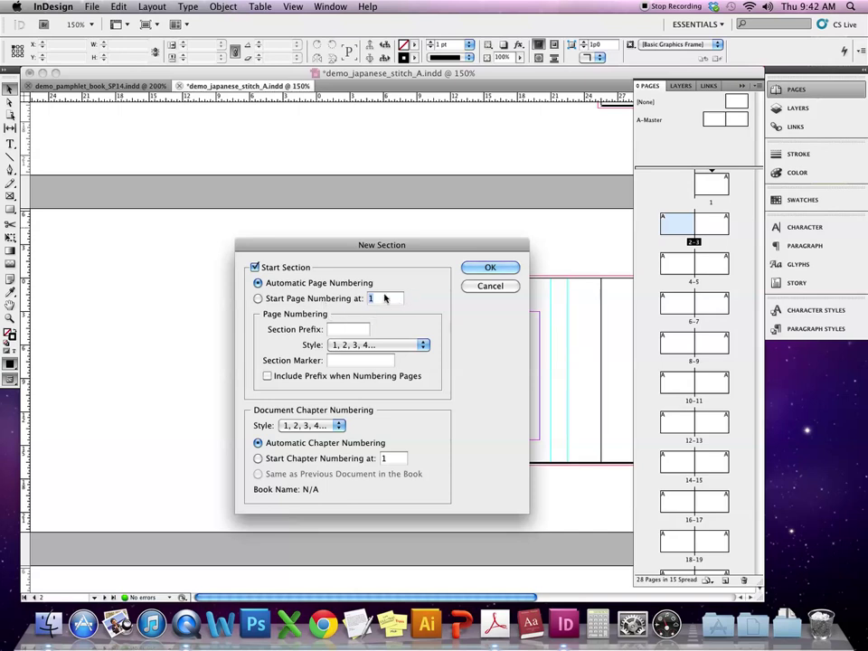
{"action": "left_click", "coordinate": [313, 299]}
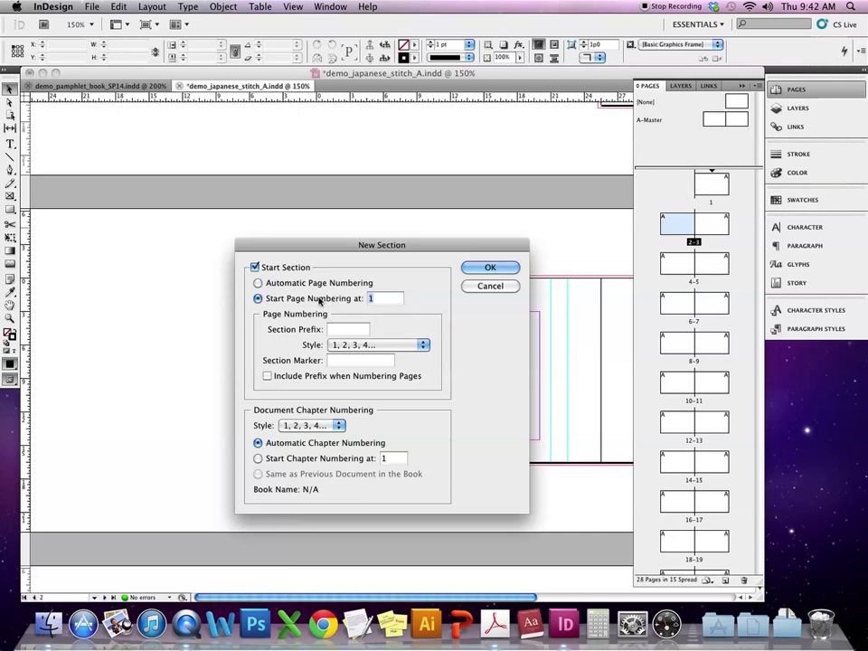
{"action": "left_click", "coordinate": [359, 345]}
{"action": "left_click", "coordinate": [359, 345]}
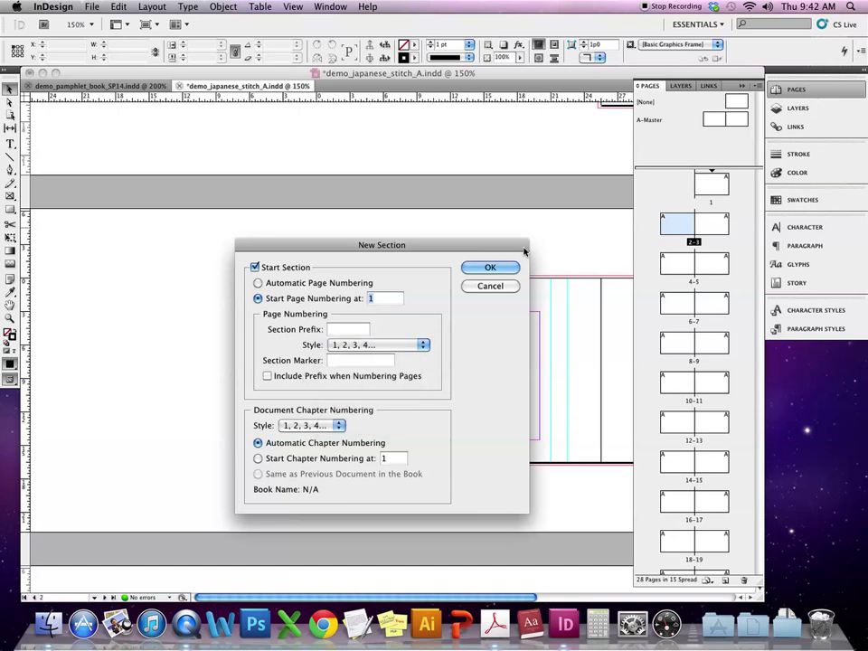
{"action": "left_click", "coordinate": [505, 268]}
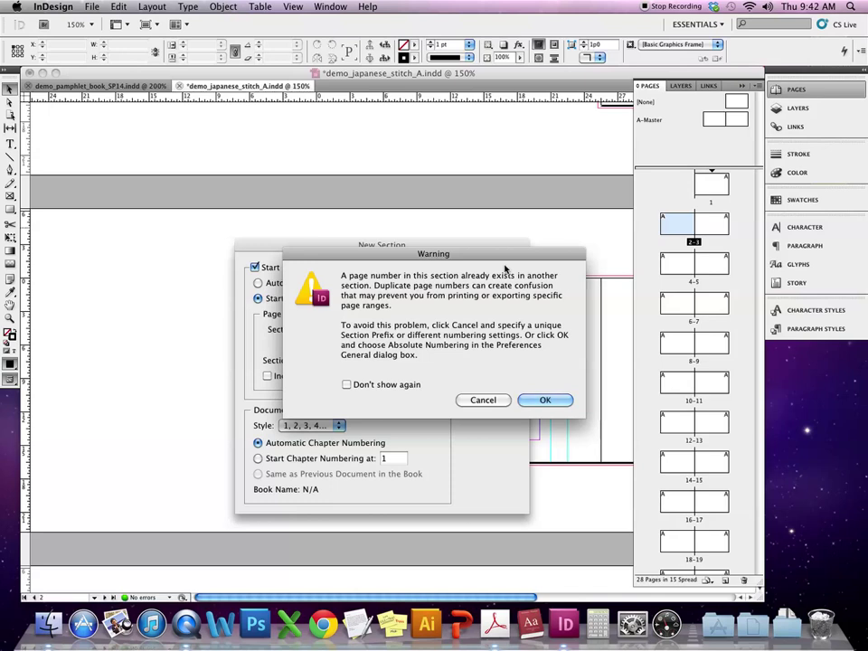
{"action": "left_click", "coordinate": [545, 398]}
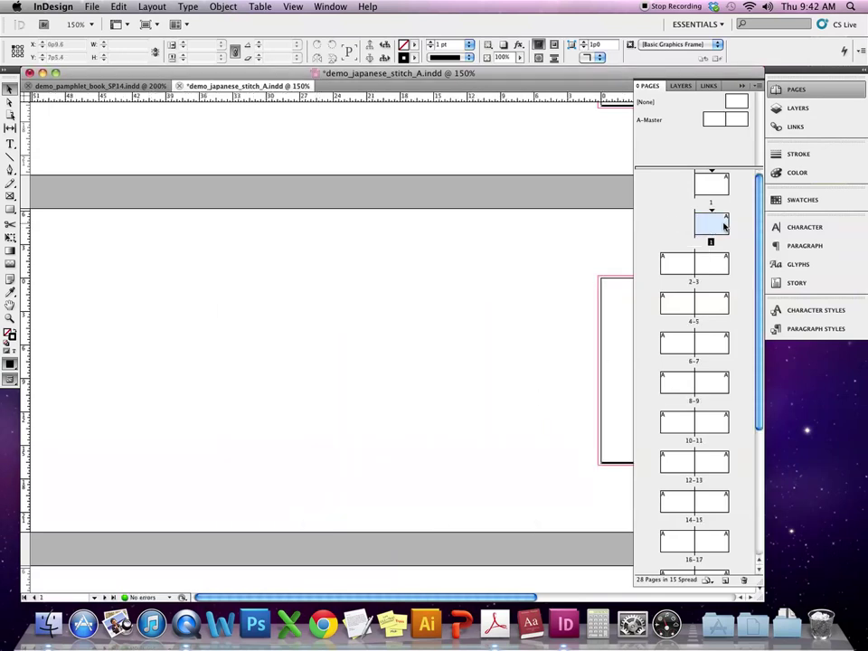
Step: Undo the new section at page 2 and try moving page 1 to the left-hand side of its spread
{"action": "double_click", "coordinate": [691, 226]}
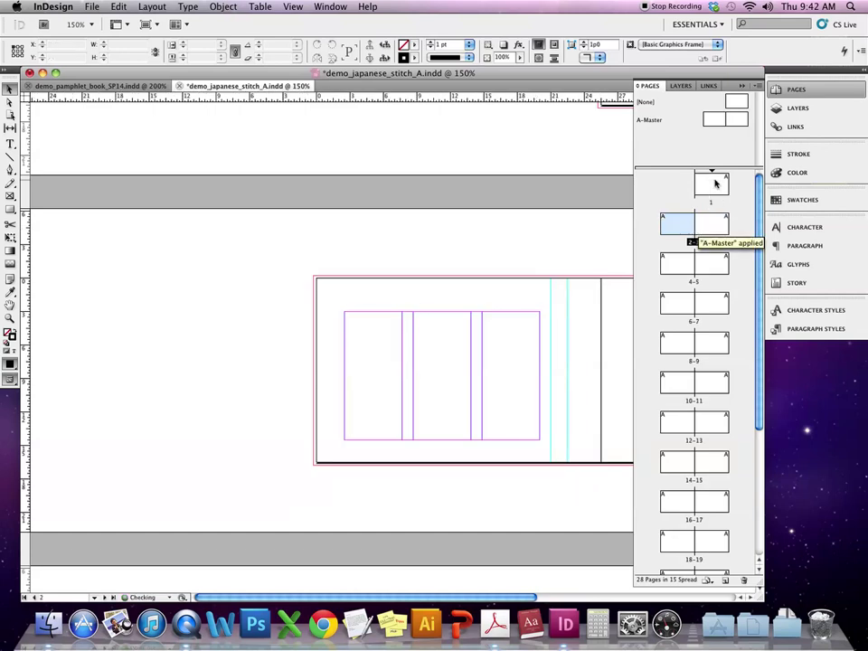
{"action": "left_click", "coordinate": [706, 188]}
{"action": "left_click_drag", "start_coordinate": [699, 192], "coordinate": [676, 210]}
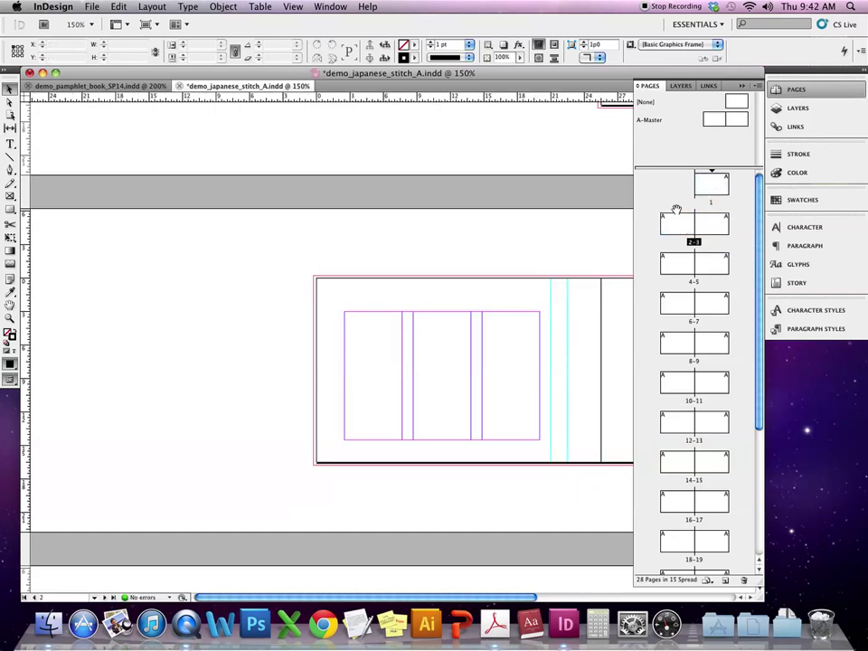
{"action": "left_click_drag", "start_coordinate": [676, 210], "coordinate": [687, 228]}
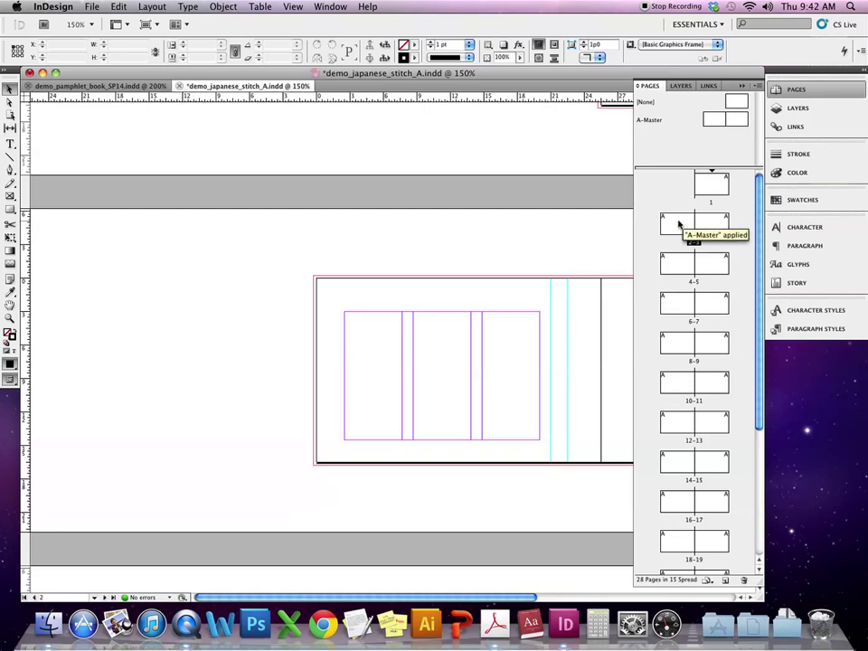
Step: Turn off the option that allows document pages to shuffle
{"action": "right_click", "coordinate": [674, 194]}
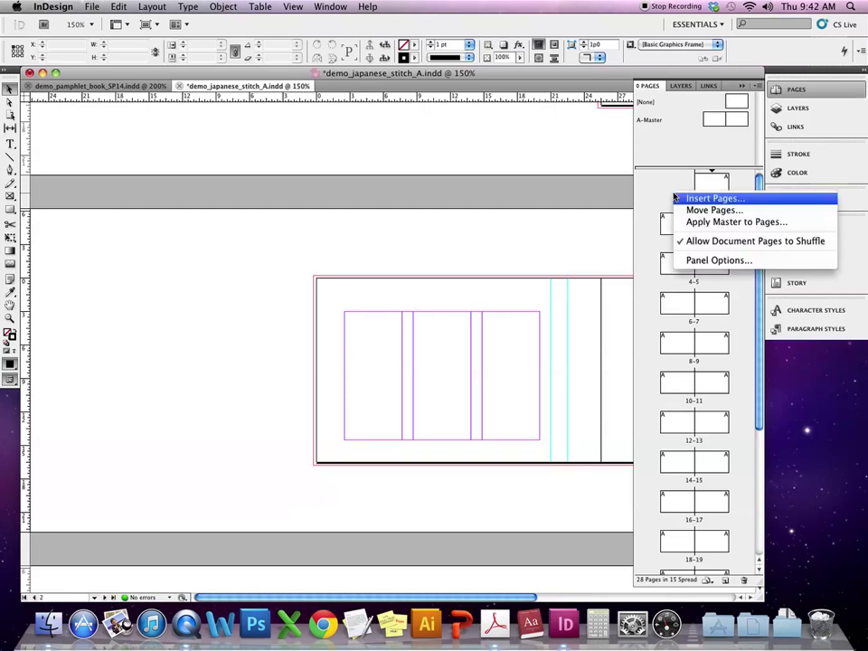
{"action": "key", "text": "Escape"}
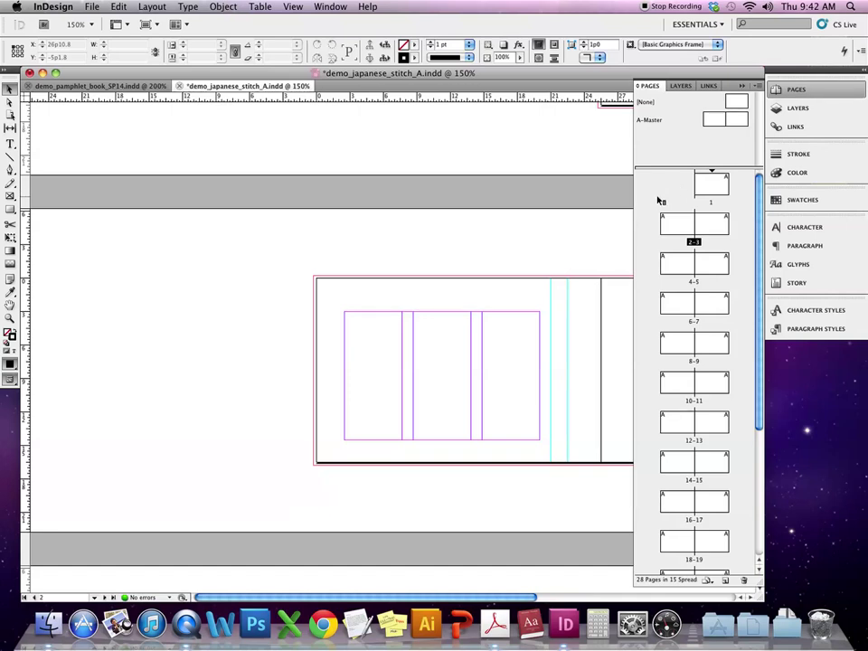
{"action": "right_click", "coordinate": [660, 201]}
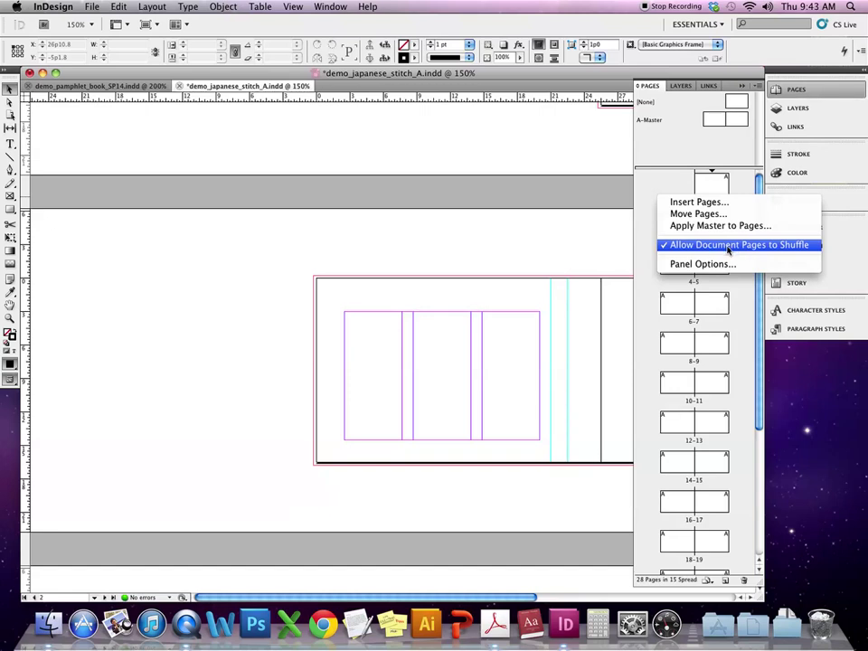
{"action": "left_click", "coordinate": [670, 250]}
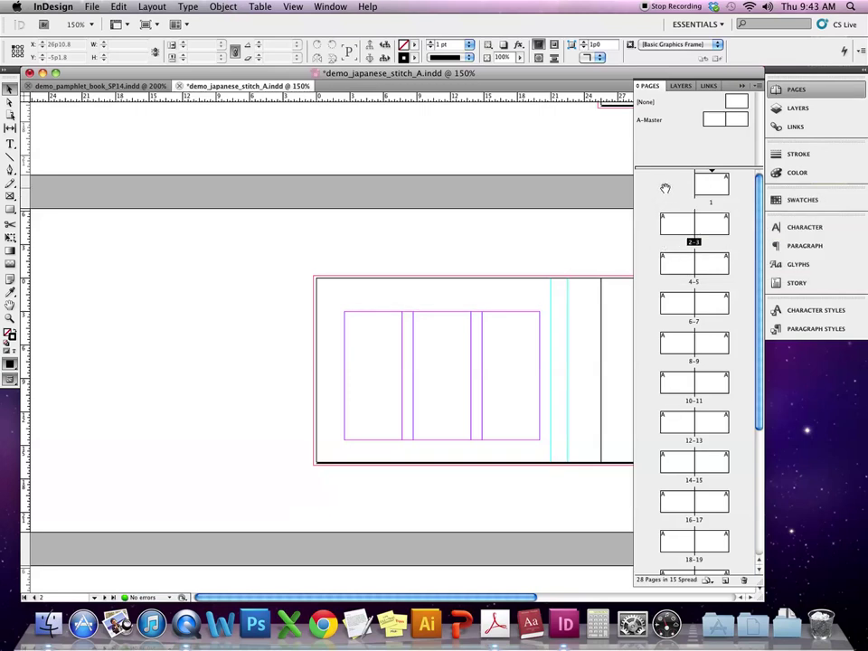
Step: Try moving page 1 to the left-hand side of the spine and deleting it, and undo both changes
{"action": "left_click_drag", "start_coordinate": [714, 191], "coordinate": [692, 187]}
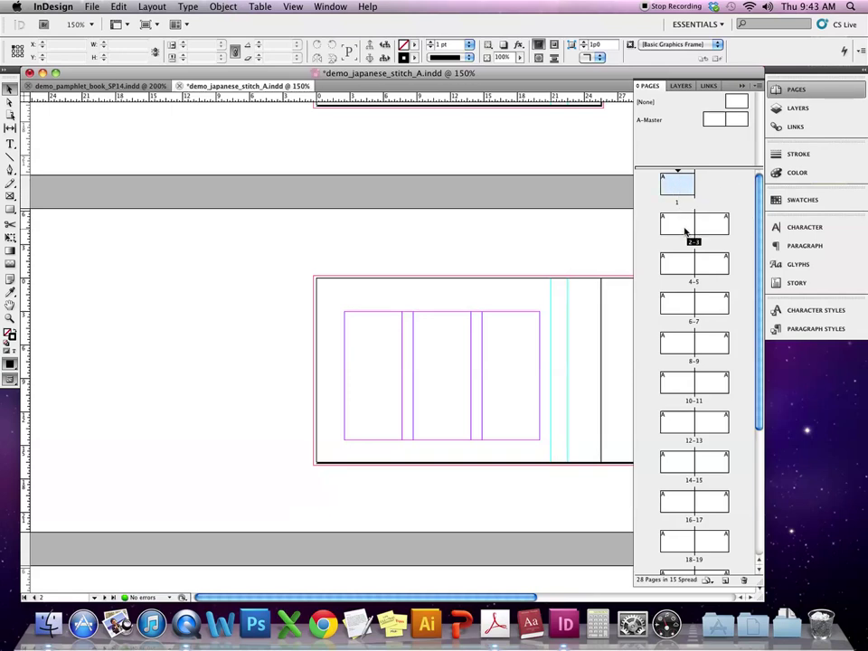
{"action": "left_click_drag", "start_coordinate": [678, 189], "coordinate": [744, 580]}
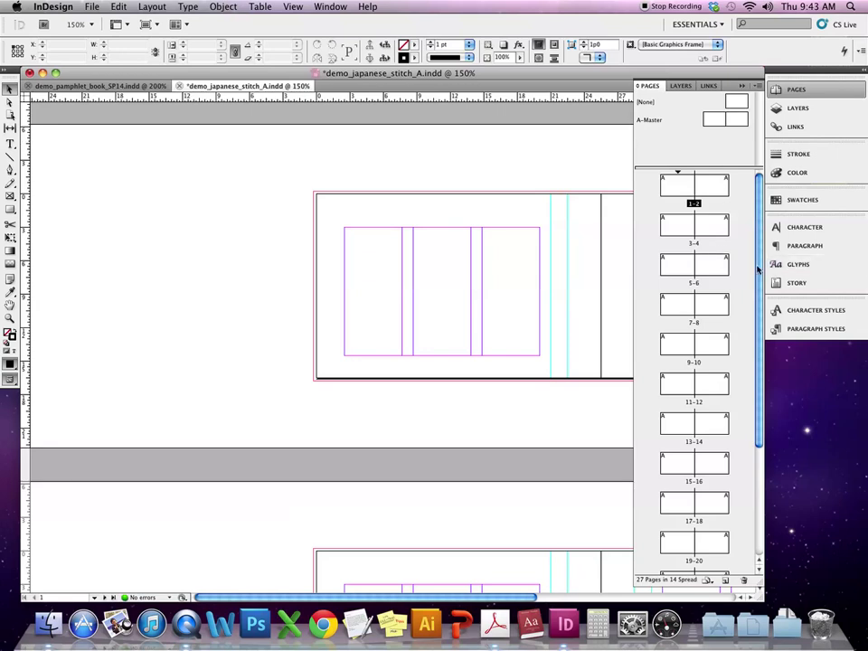
{"action": "key", "text": "super+shift+p"}
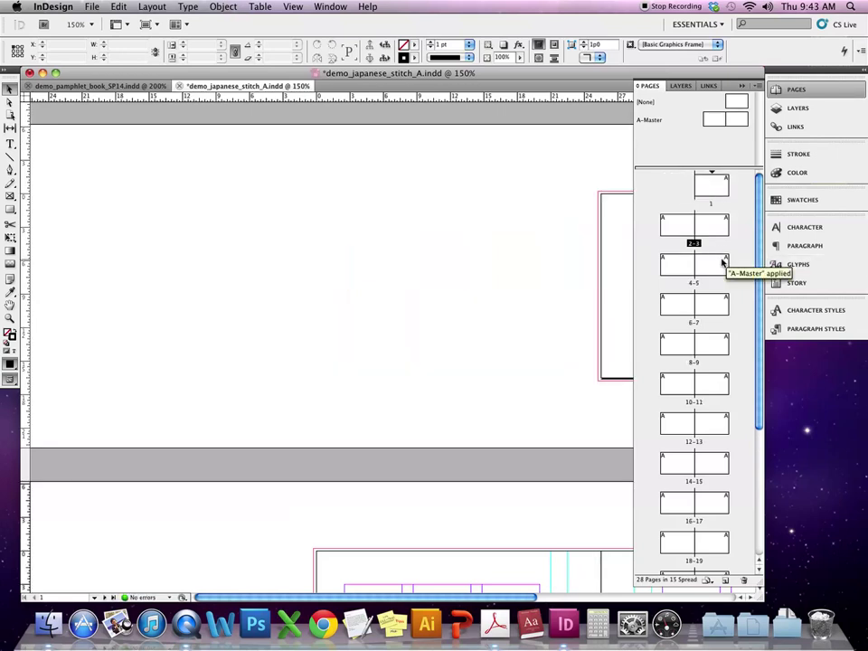
{"action": "left_click", "coordinate": [718, 188]}
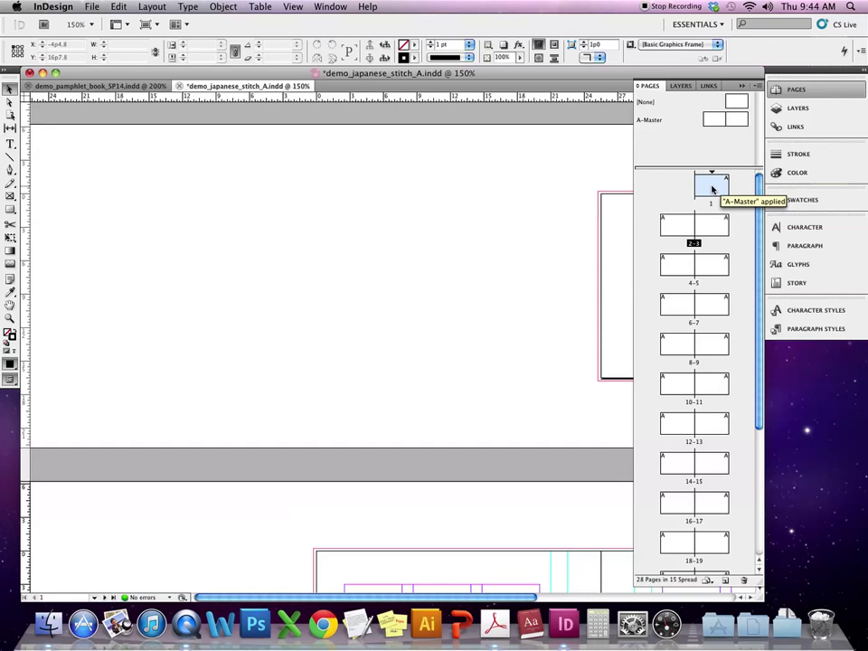
{"action": "double_click", "coordinate": [712, 188]}
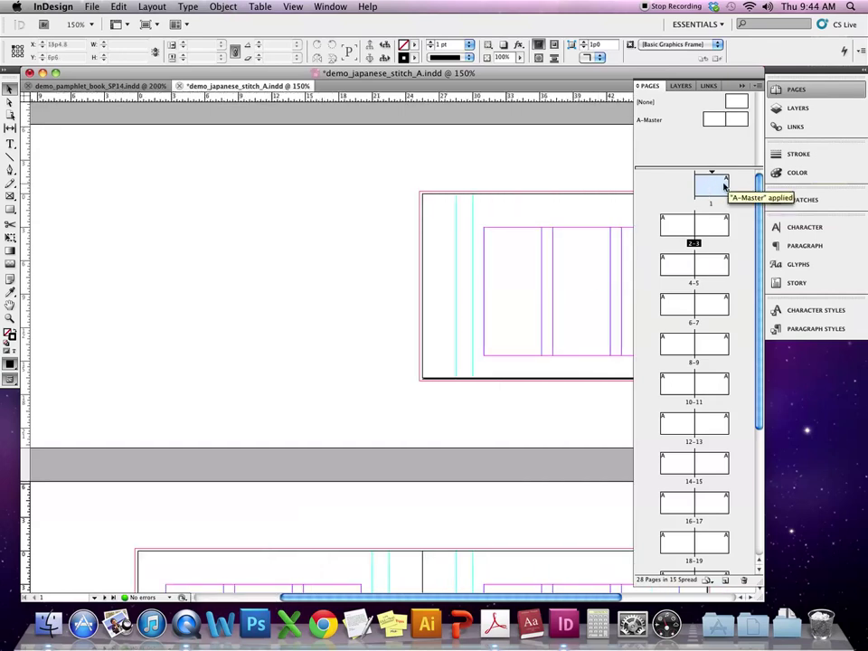
{"action": "right_click", "coordinate": [706, 191]}
{"action": "left_click", "coordinate": [664, 234]}
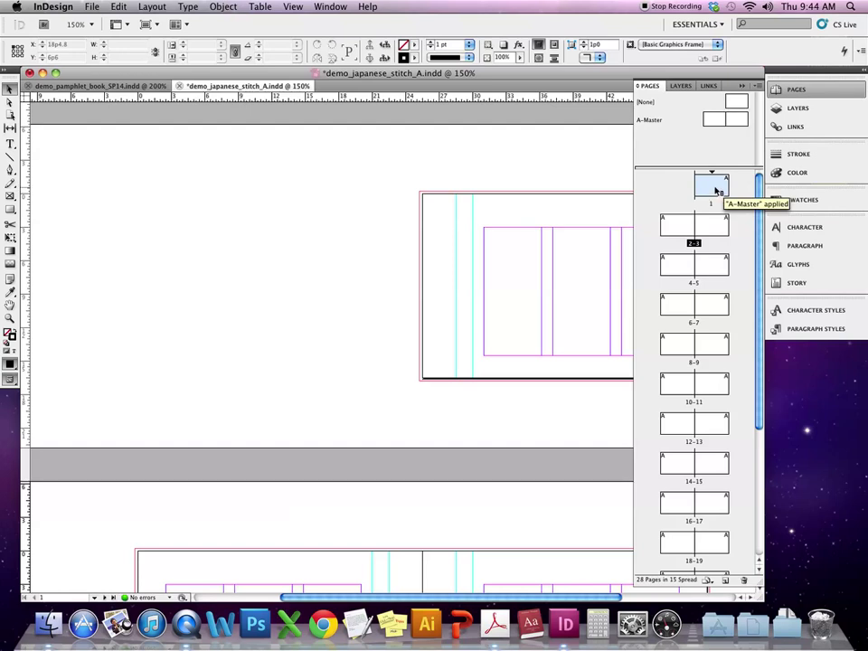
{"action": "right_click", "coordinate": [716, 190]}
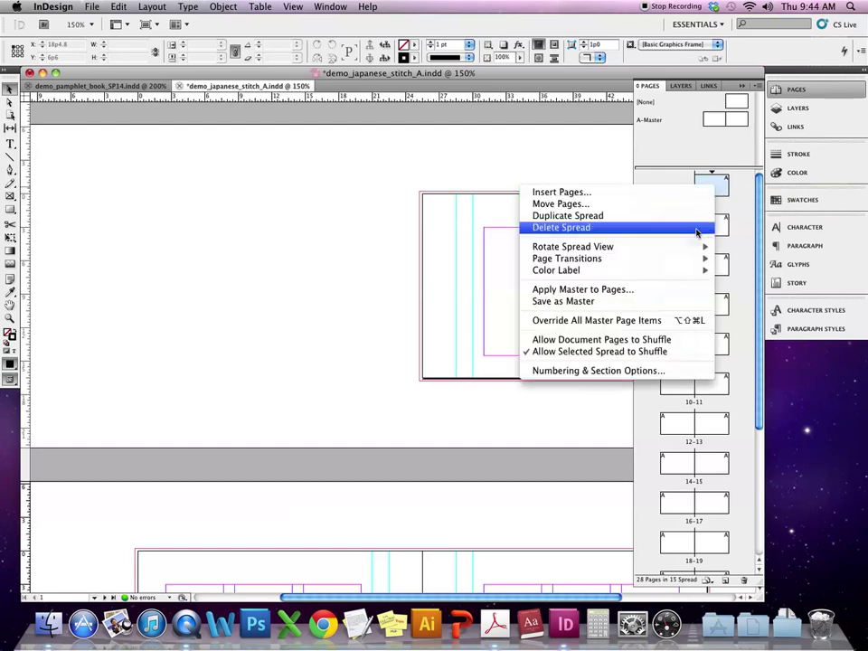
{"action": "left_click", "coordinate": [720, 180]}
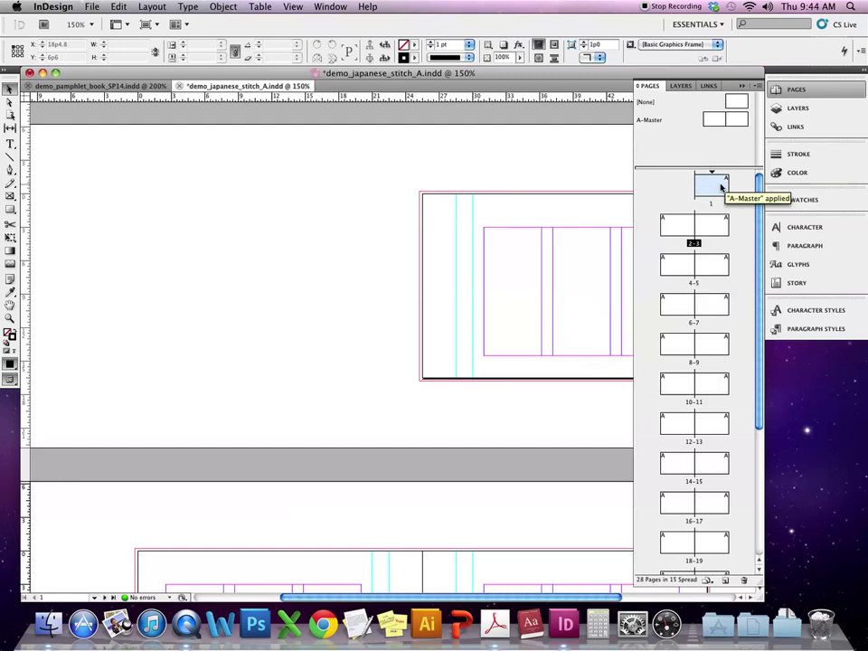
Step: Set page 1's section to start numbering at 1 in the i, ii, iii, iv style with the section prefix A
{"action": "right_click", "coordinate": [717, 184]}
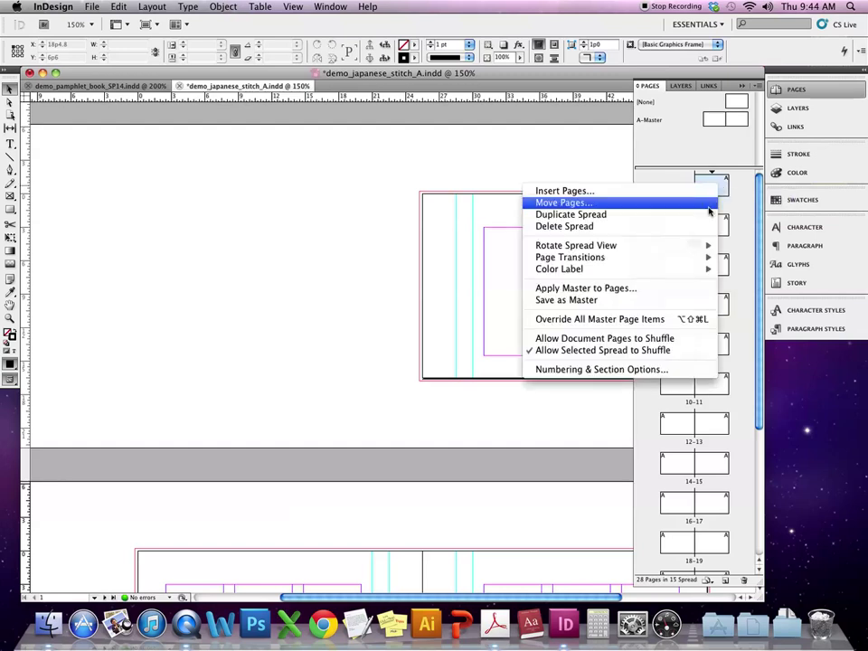
{"action": "left_click", "coordinate": [652, 369]}
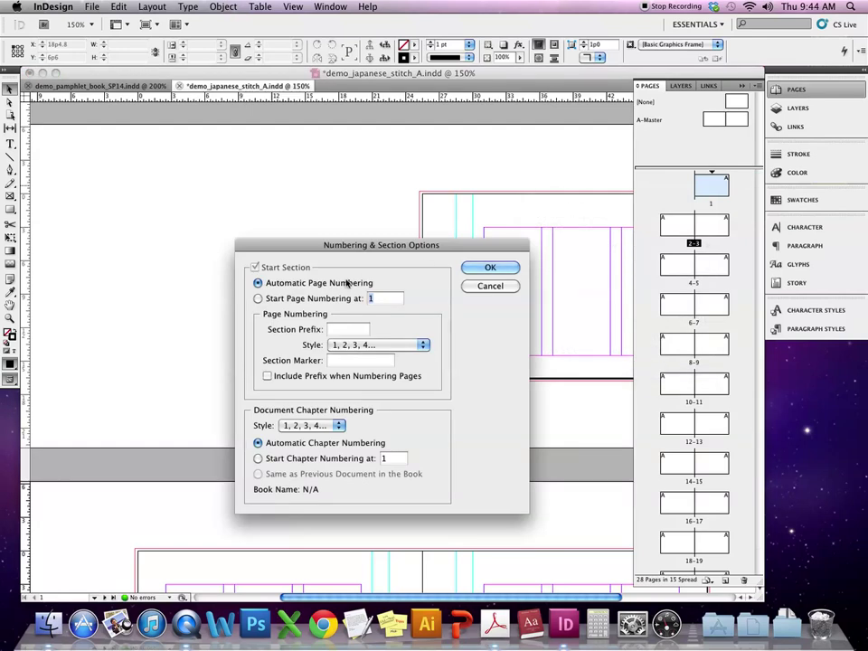
{"action": "left_click", "coordinate": [305, 301]}
{"action": "left_click", "coordinate": [350, 345]}
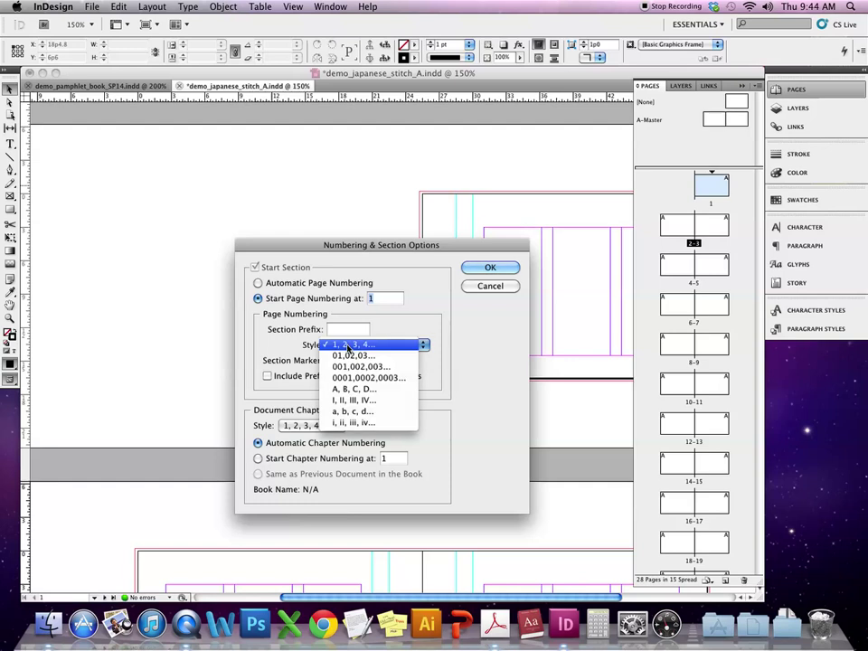
{"action": "left_click", "coordinate": [403, 332]}
{"action": "left_click", "coordinate": [379, 345]}
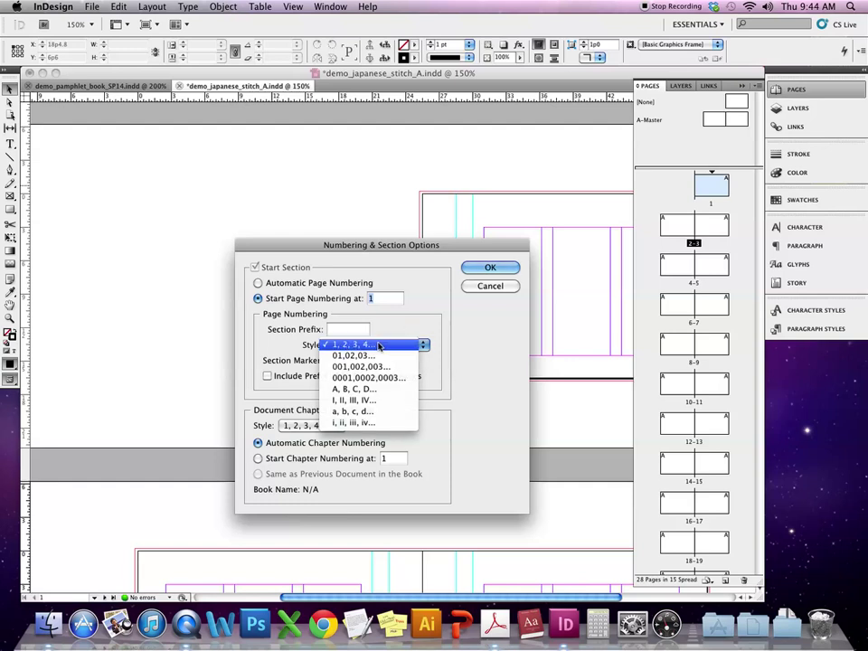
{"action": "left_click", "coordinate": [366, 424]}
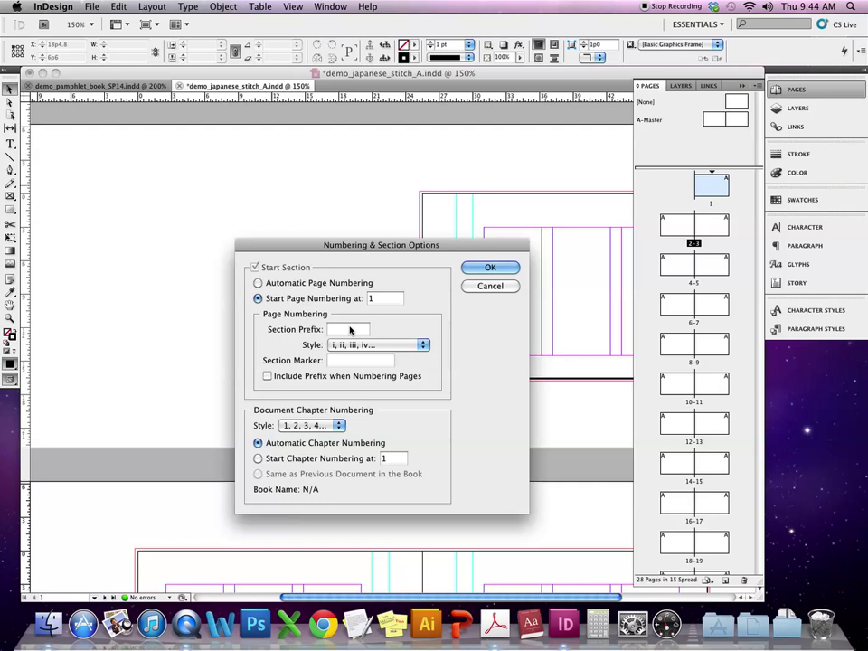
{"action": "type", "text": "A"}
{"action": "left_click", "coordinate": [486, 266]}
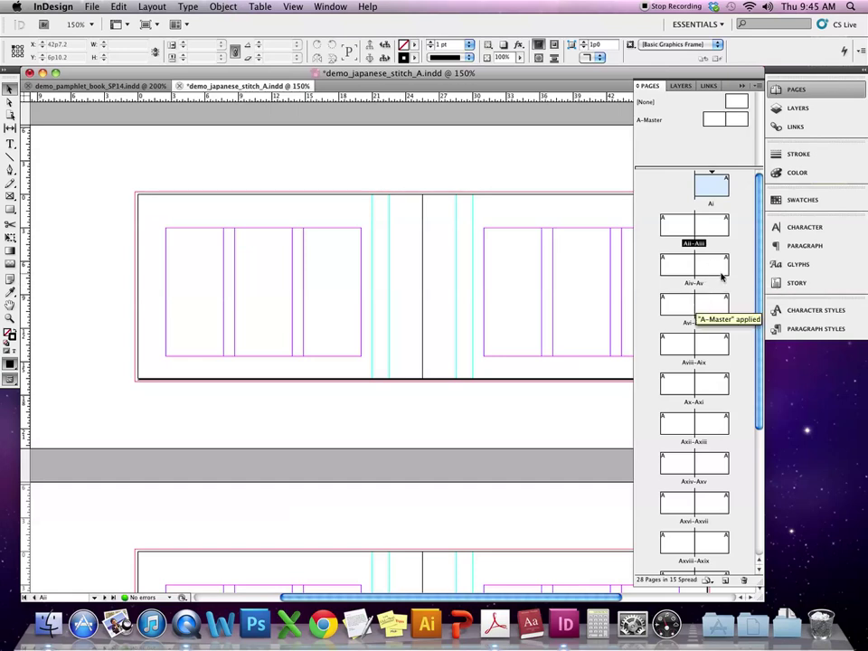
Step: Start a new section at page Avi, numbered from 1 in the 1, 2, 3, 4 style with the section prefix B
{"action": "left_click", "coordinate": [668, 309]}
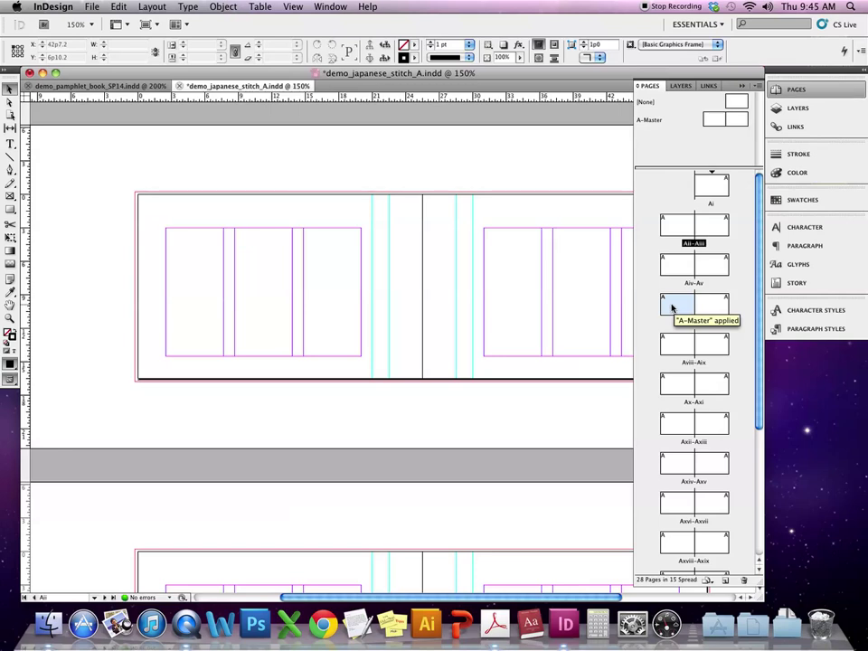
{"action": "right_click", "coordinate": [672, 308]}
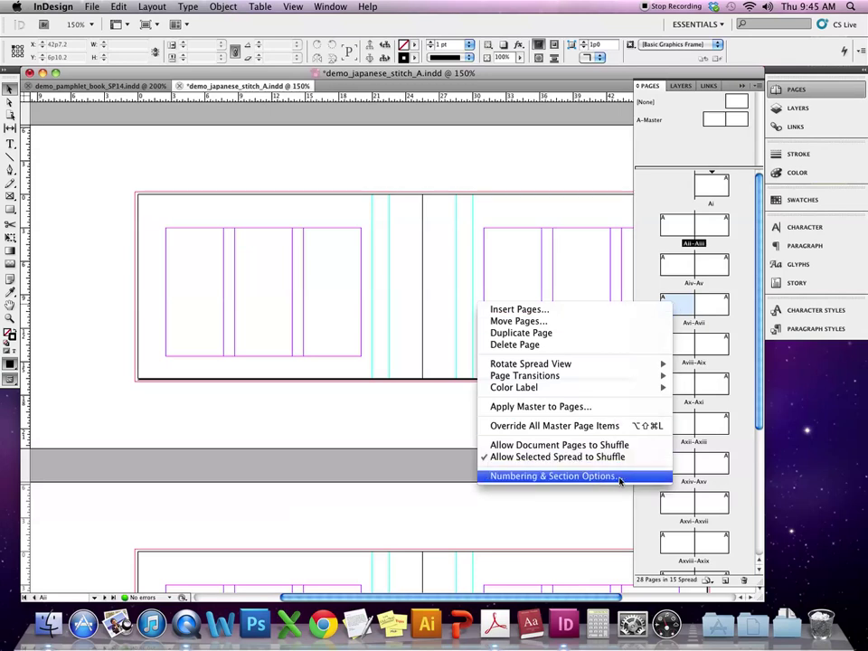
{"action": "left_click", "coordinate": [554, 475]}
{"action": "left_click", "coordinate": [307, 300]}
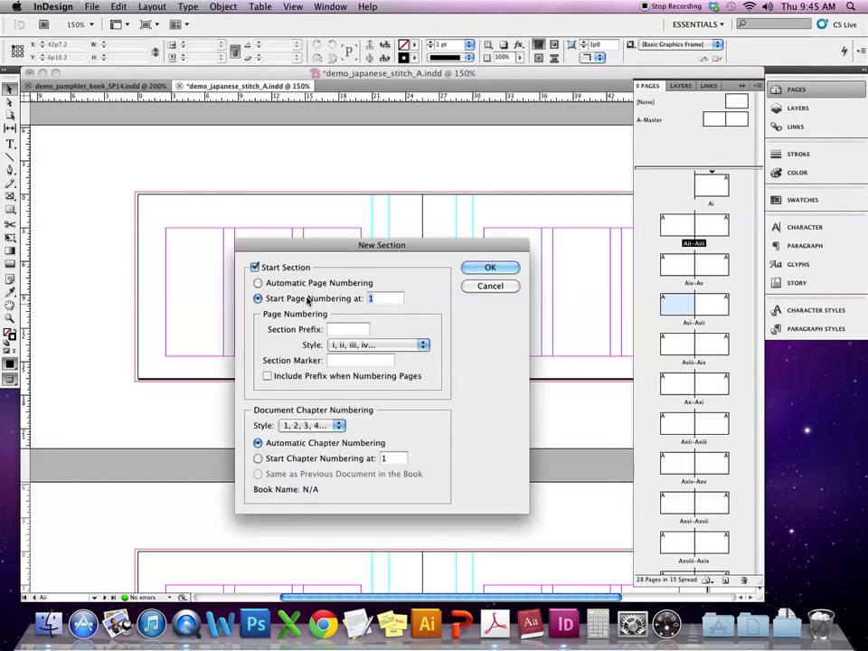
{"action": "left_click", "coordinate": [404, 346]}
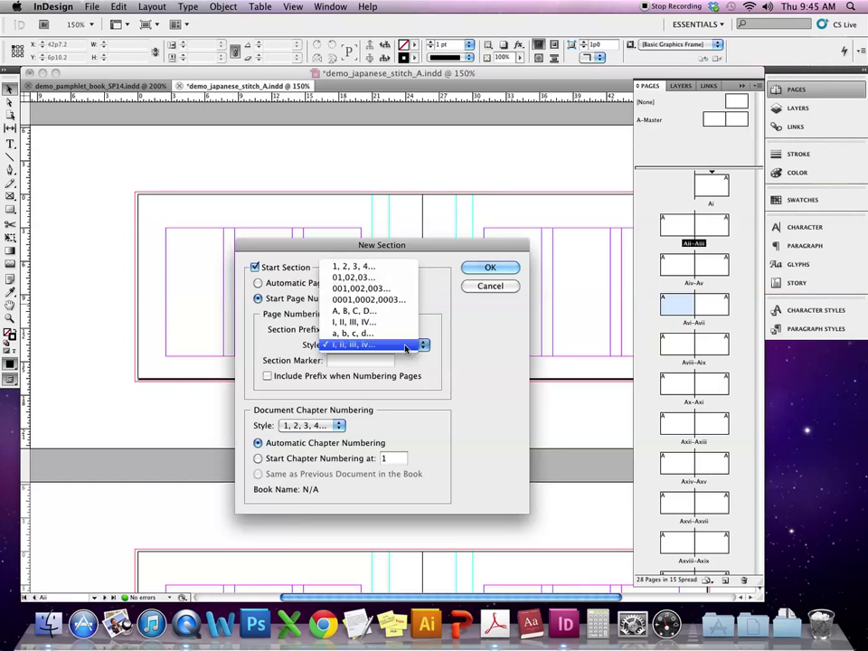
{"action": "left_click", "coordinate": [398, 269]}
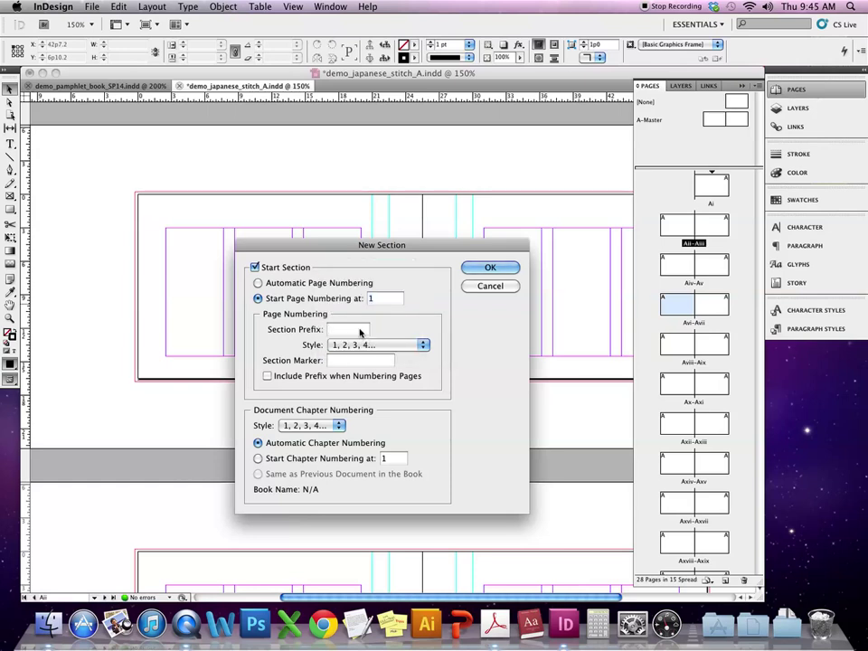
{"action": "left_click", "coordinate": [359, 331]}
{"action": "type", "text": "B"}
{"action": "left_click", "coordinate": [489, 268]}
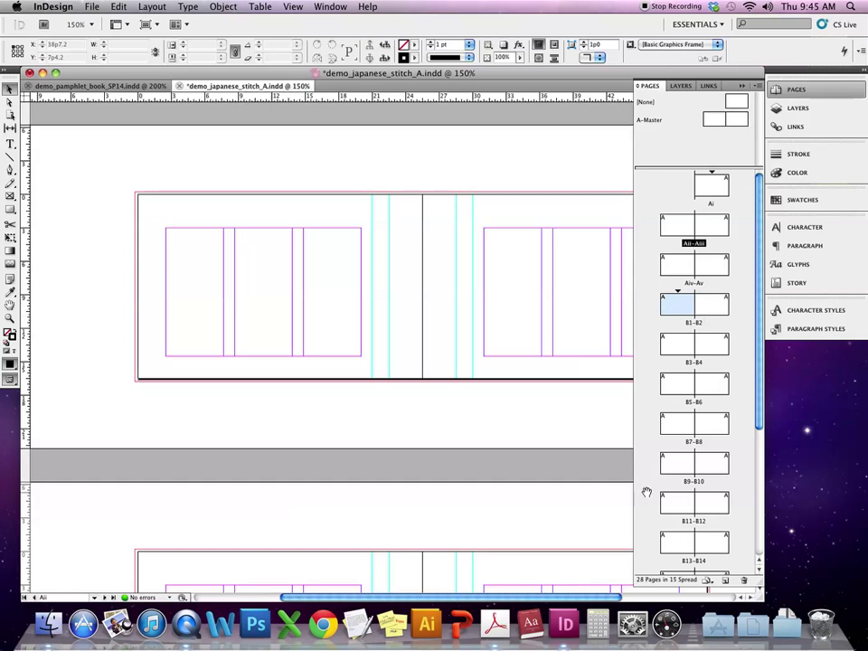
Step: Add a text frame about 2p2 by 2p5 in the lower-left margin corner of A-Master's left page, containing a Current Page Number marker
{"action": "double_click", "coordinate": [716, 121]}
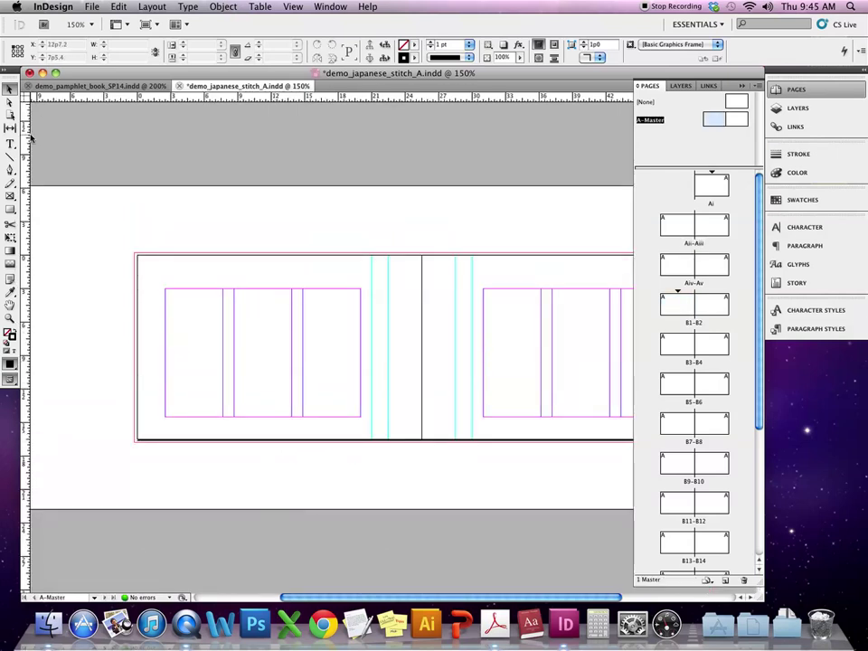
{"action": "key", "text": "t"}
{"action": "left_click_drag", "start_coordinate": [164, 389], "coordinate": [184, 413]}
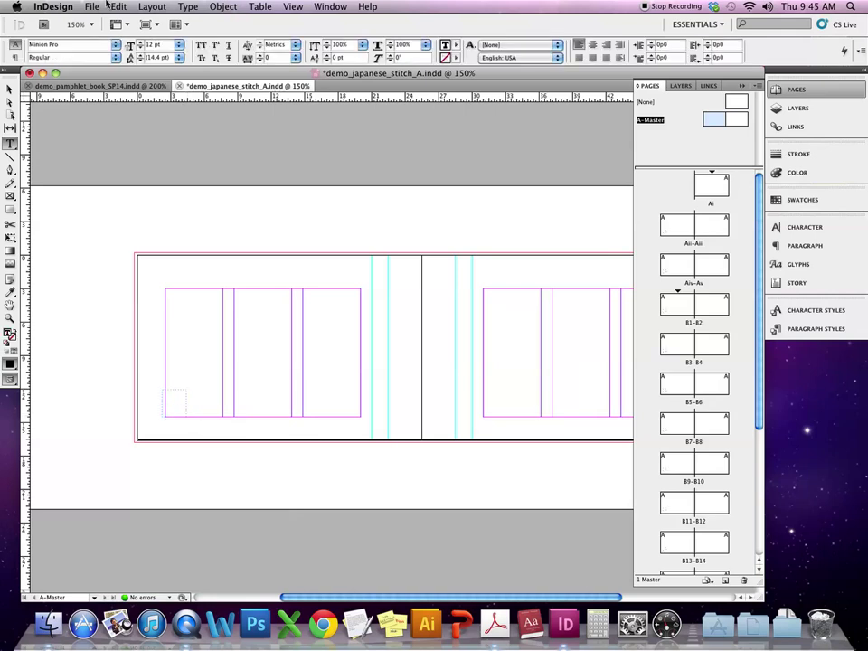
{"action": "left_click", "coordinate": [106, 6]}
{"action": "mouse_move", "coordinate": [188, 6]}
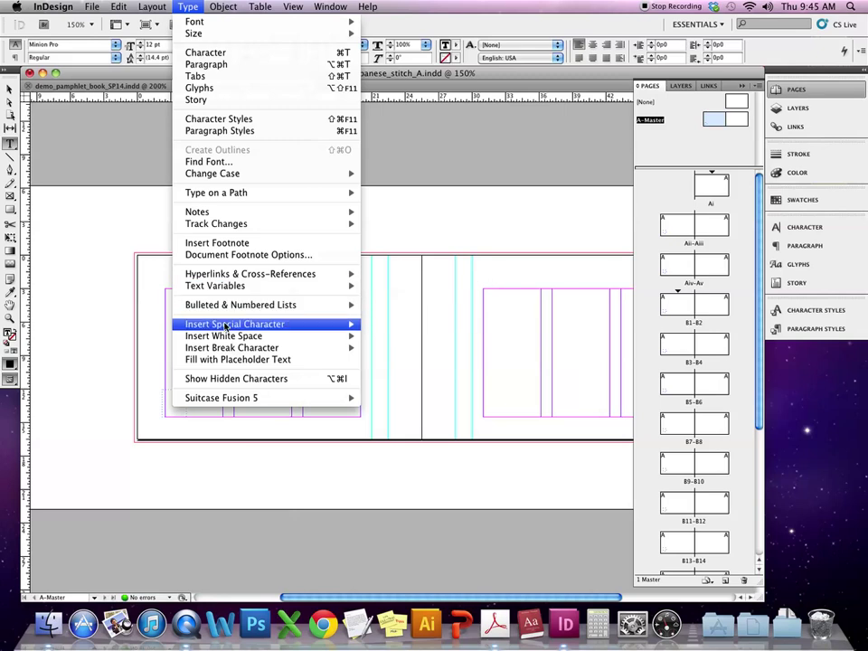
{"action": "mouse_move", "coordinate": [227, 326]}
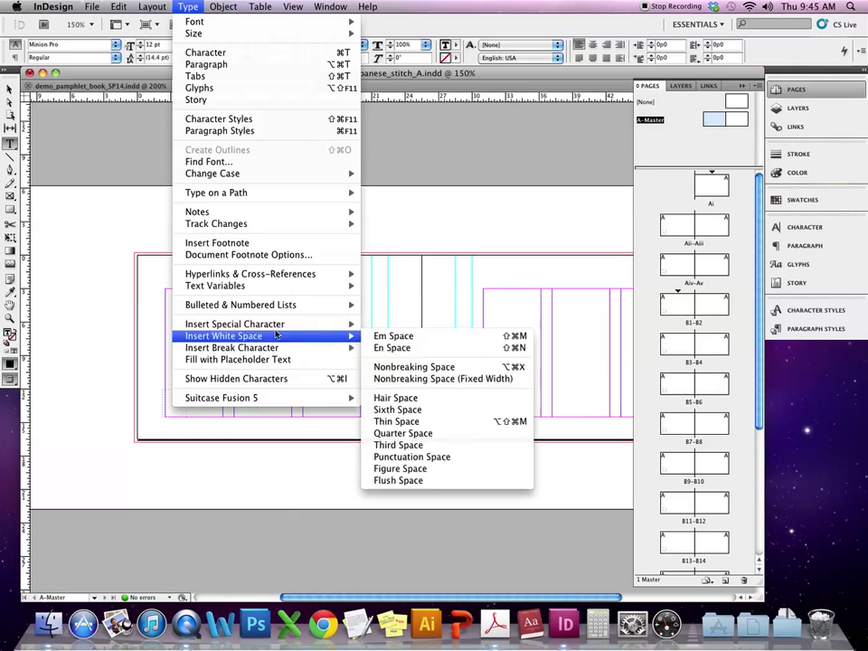
{"action": "mouse_move", "coordinate": [402, 335]}
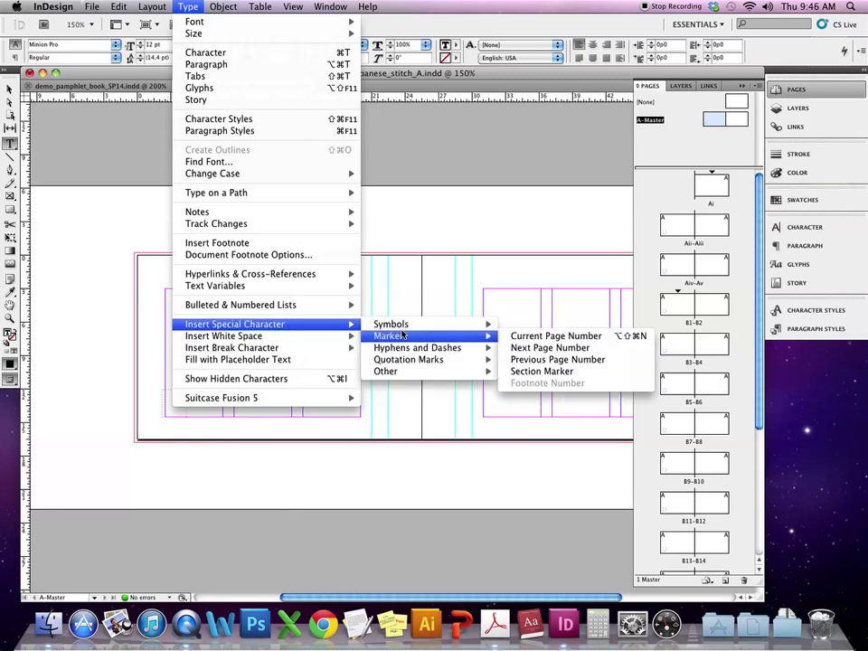
{"action": "left_click", "coordinate": [516, 335]}
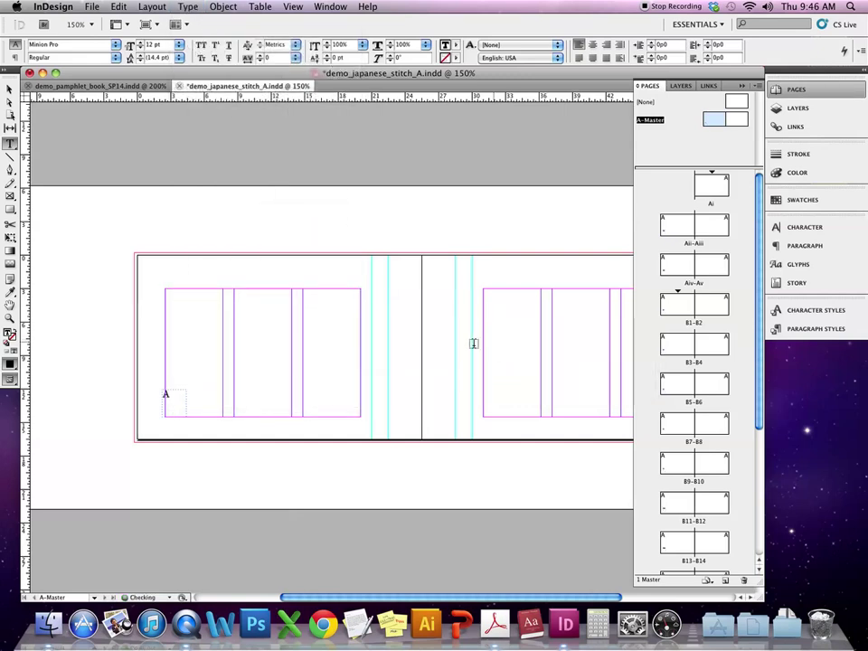
{"action": "key", "text": "Escape"}
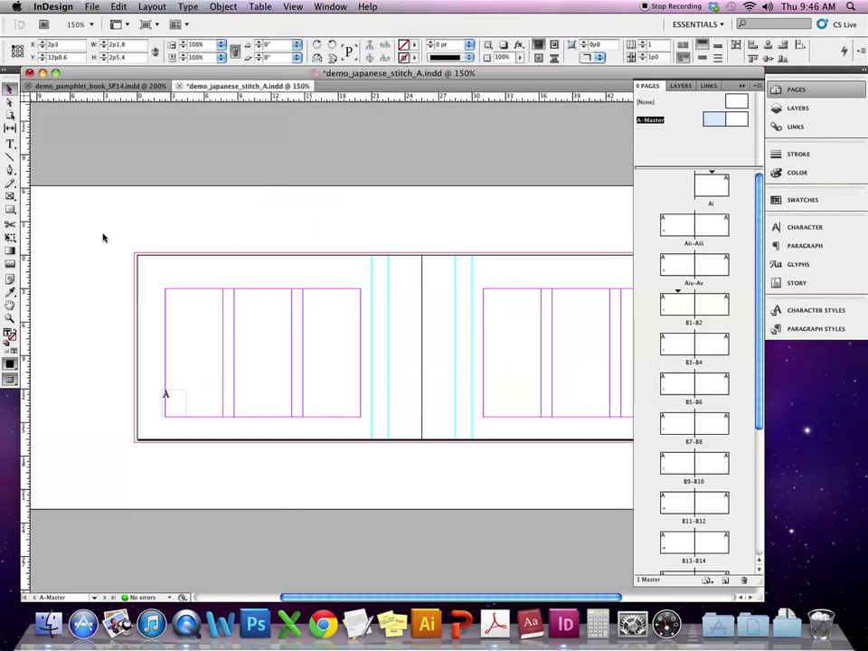
Step: Shrink the page-number frame on A-Master's left page to about 1p11 by 0p11 and duplicate it onto the right page
{"action": "left_click", "coordinate": [162, 402]}
{"action": "left_click_drag", "start_coordinate": [159, 386], "coordinate": [523, 433]}
{"action": "scroll", "coordinate": [389, 442], "scroll_direction": "right", "scroll_amount": 3}
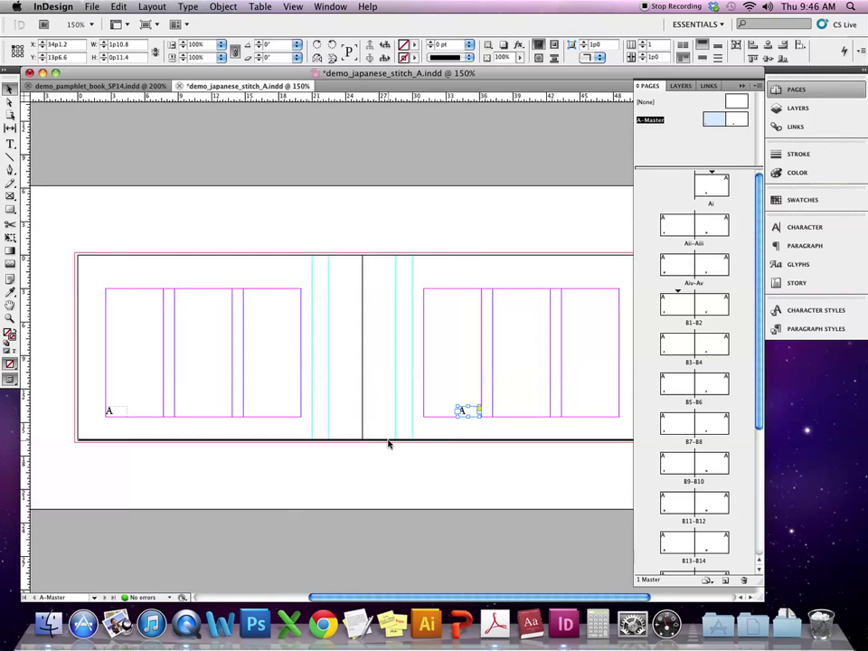
Step: Delete the duplicated page-number frame from A-Master's right page
{"action": "left_click", "coordinate": [110, 414]}
{"action": "left_click", "coordinate": [459, 408]}
{"action": "key", "text": "Delete"}
Step: Set the page number on A-Master's left page in Helvetica Regular at 9 pt
{"action": "left_click", "coordinate": [124, 414]}
{"action": "left_click", "coordinate": [804, 227]}
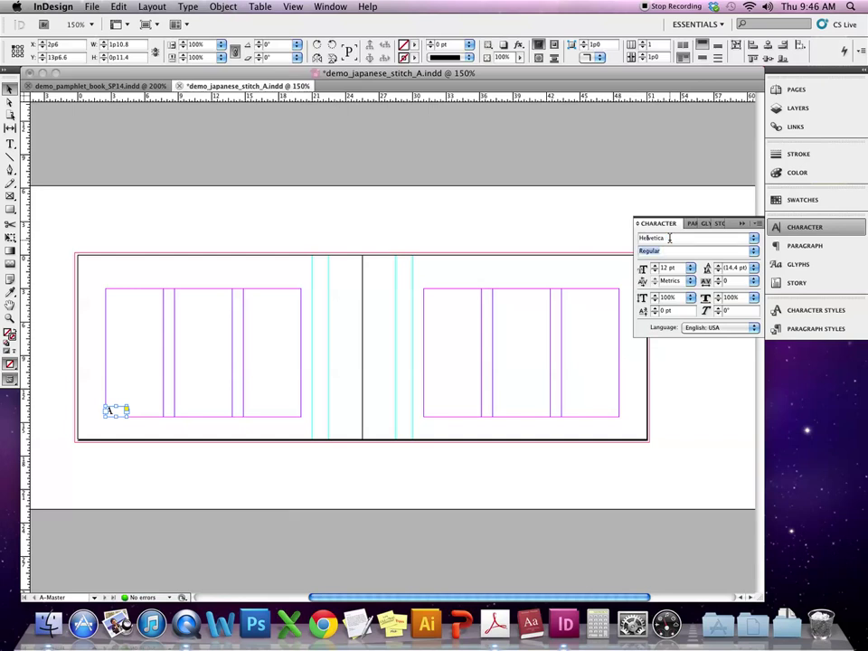
{"action": "left_click", "coordinate": [690, 268]}
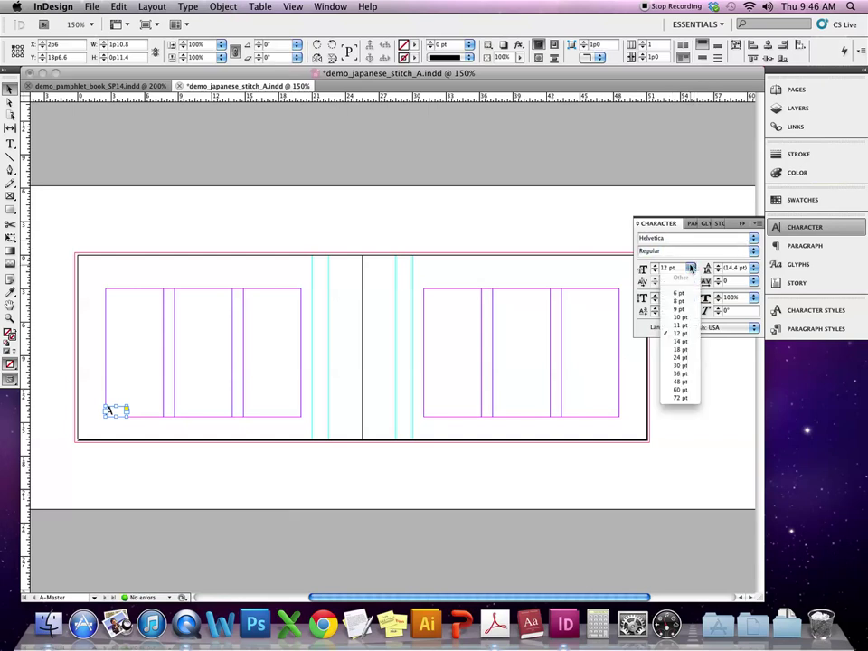
{"action": "left_click", "coordinate": [680, 318]}
{"action": "left_click", "coordinate": [690, 269]}
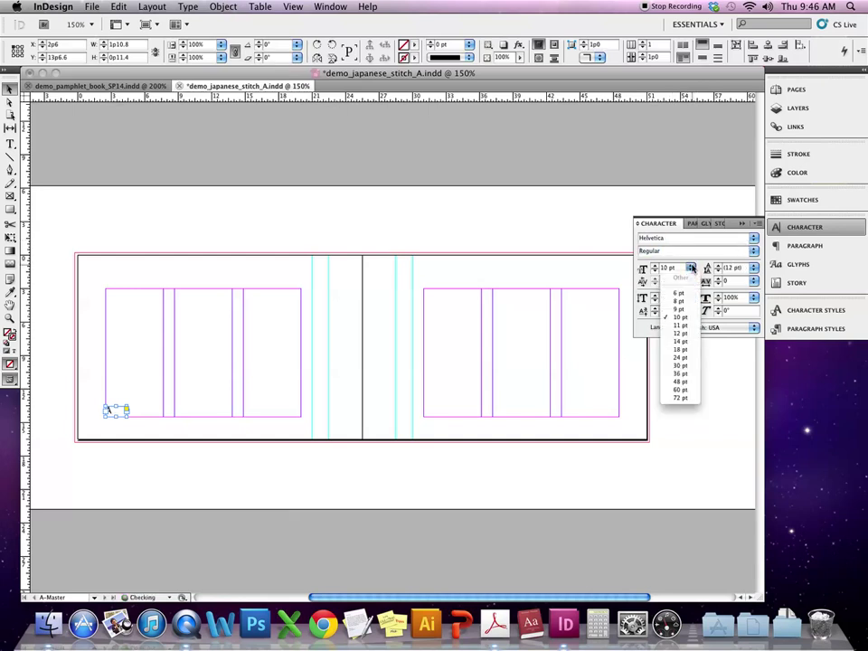
{"action": "left_click", "coordinate": [680, 309]}
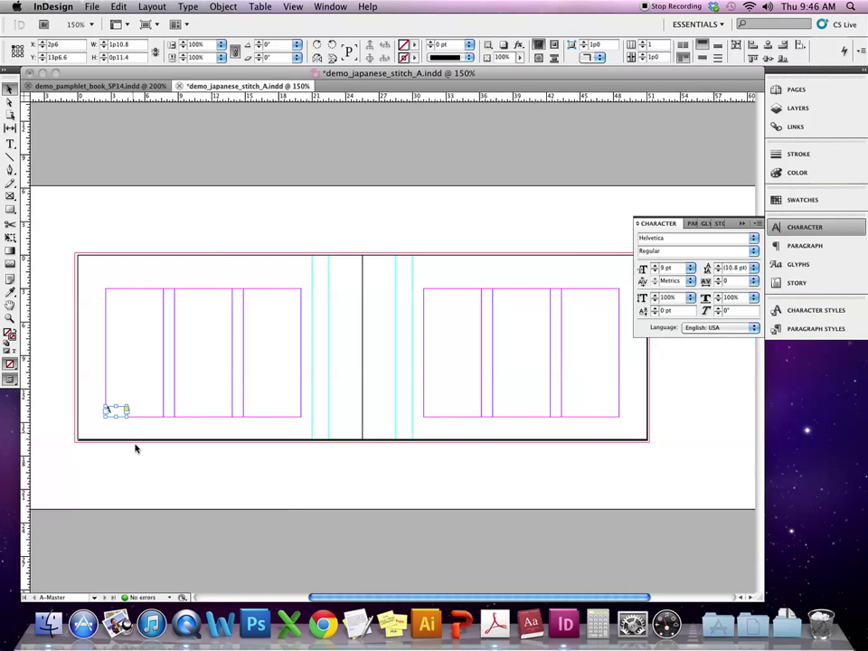
Step: Move the page number above the left page's upper margin and place a right-aligned copy in the right page's upper outer corner
{"action": "left_click_drag", "start_coordinate": [111, 411], "coordinate": [601, 304]}
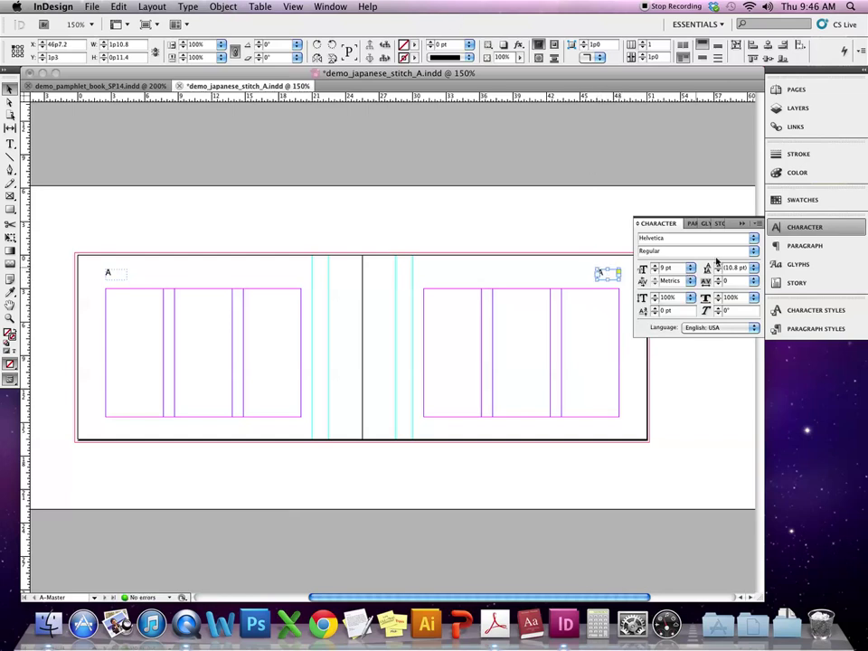
{"action": "key", "text": "super+alt+t"}
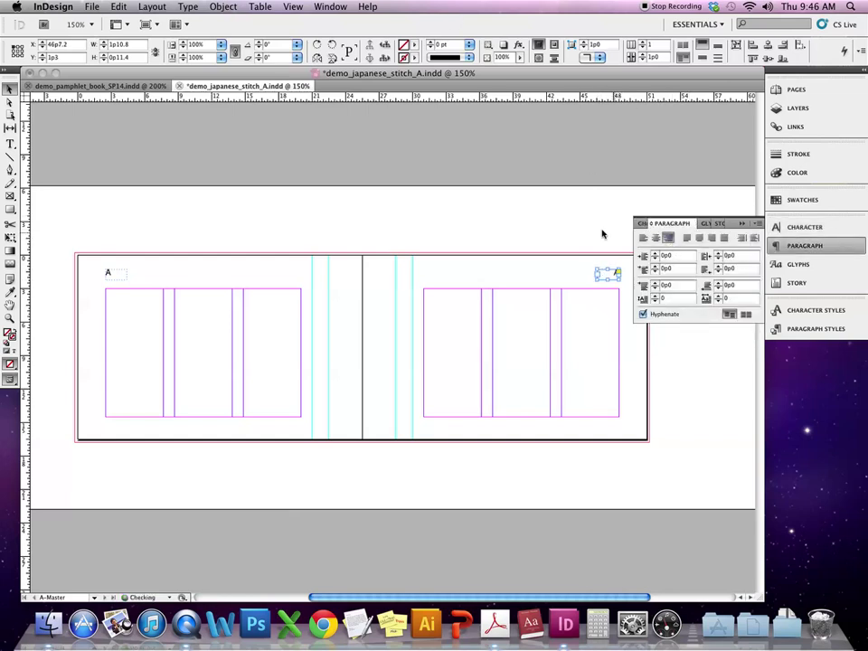
{"action": "key", "text": "super+shift+r"}
{"action": "left_click", "coordinate": [454, 176]}
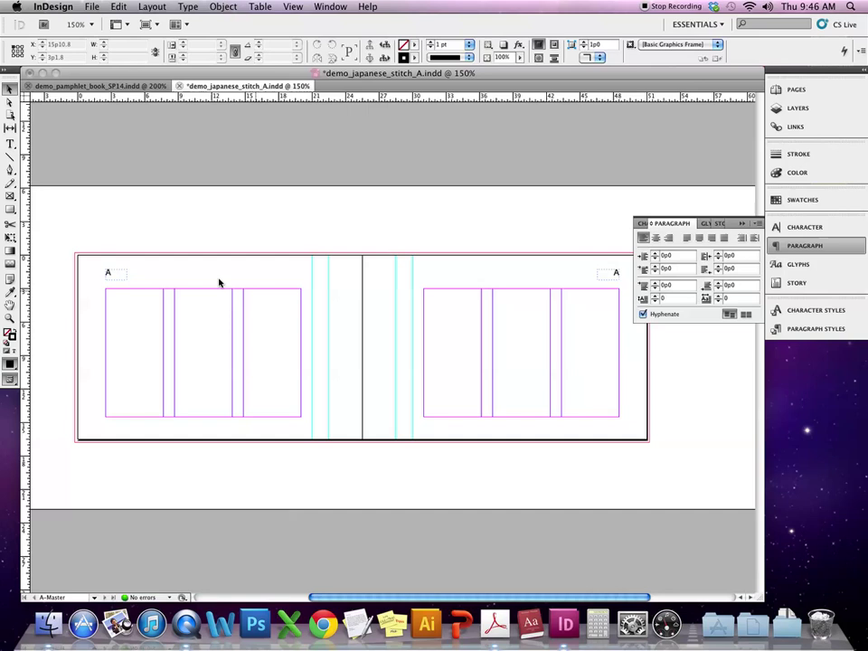
Step: Go to page Ai and hide the frame edges around the page numbers
{"action": "left_click", "coordinate": [795, 89]}
{"action": "double_click", "coordinate": [711, 192]}
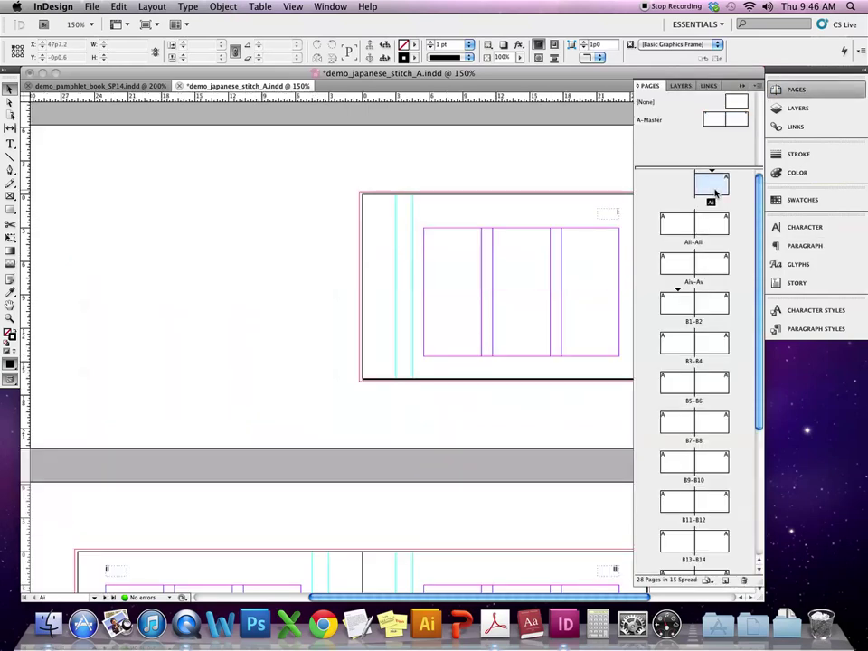
{"action": "scroll", "coordinate": [494, 286], "scroll_direction": "left", "scroll_amount": 4}
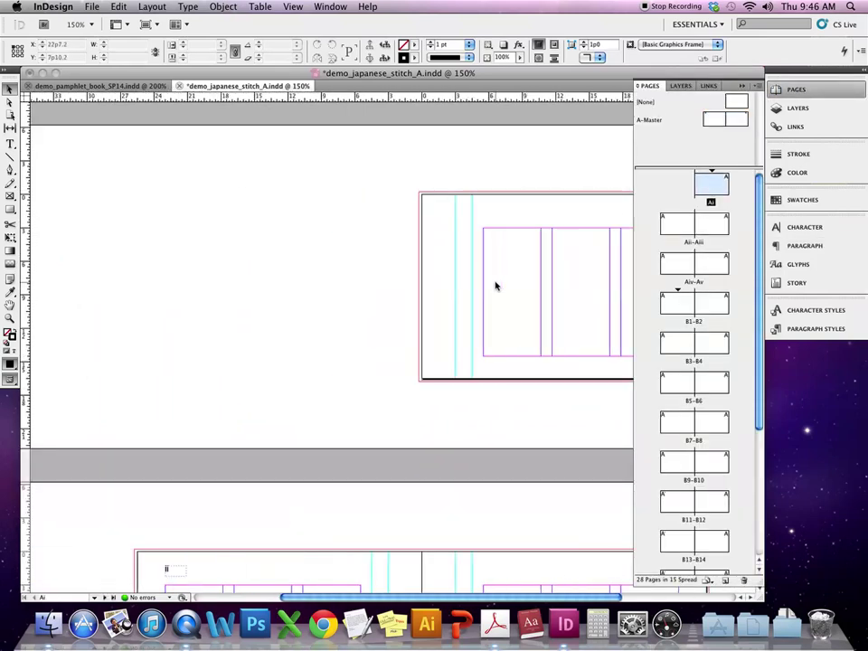
{"action": "scroll", "coordinate": [494, 286], "scroll_direction": "down", "scroll_amount": 5}
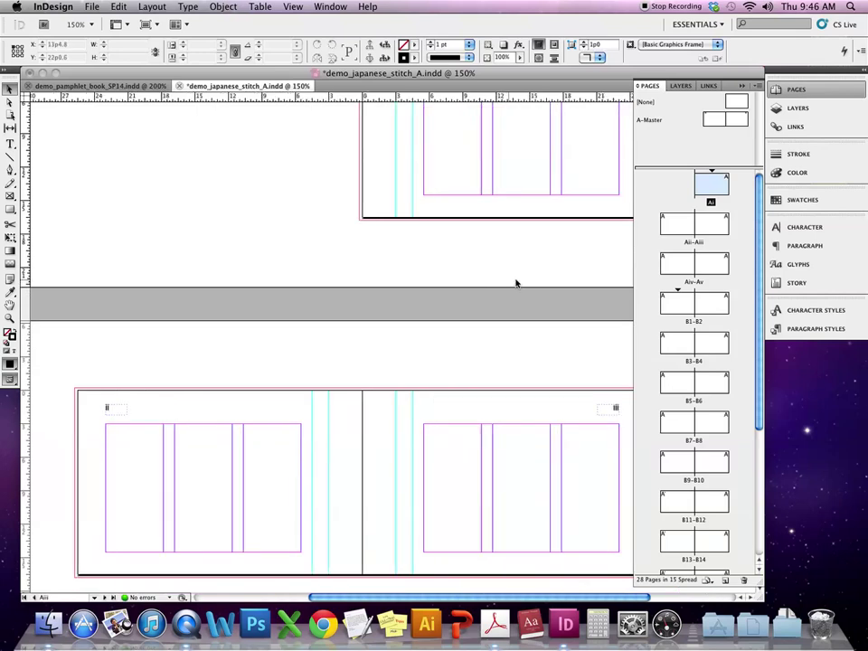
{"action": "left_click", "coordinate": [292, 7]}
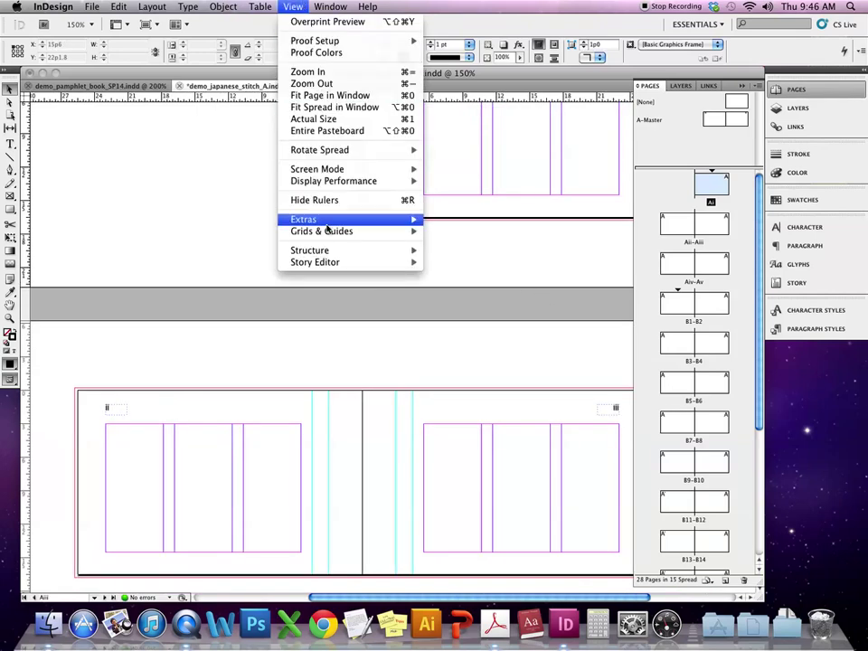
{"action": "mouse_move", "coordinate": [407, 220]}
{"action": "left_click", "coordinate": [474, 220]}
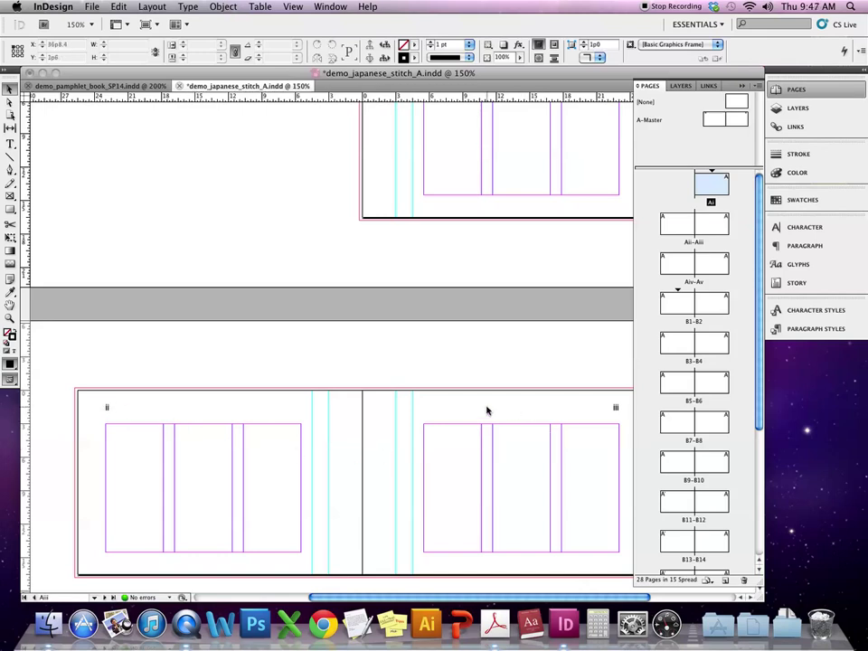
Step: Draw a rectangle about 25p9 by 17p1 covering page B2 out to the bleed and fill it with C=100 M=0 Y=0 K=0
{"action": "scroll", "coordinate": [487, 411], "scroll_direction": "down", "scroll_amount": 5}
{"action": "scroll", "coordinate": [485, 406], "scroll_direction": "down", "scroll_amount": 10}
{"action": "scroll", "coordinate": [485, 406], "scroll_direction": "down", "scroll_amount": 3}
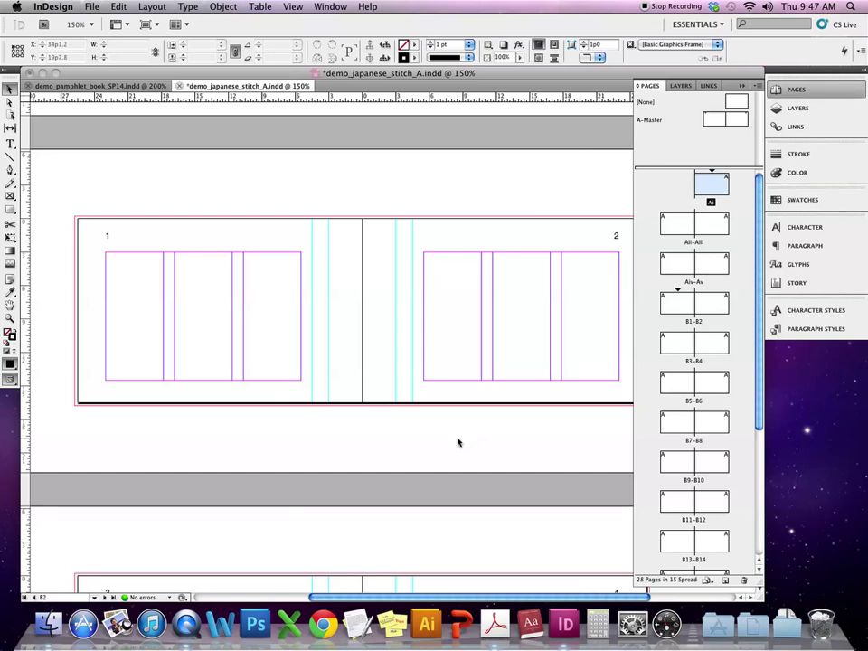
{"action": "scroll", "coordinate": [457, 441], "scroll_direction": "right", "scroll_amount": 3}
{"action": "scroll", "coordinate": [456, 439], "scroll_direction": "down", "scroll_amount": 2}
{"action": "scroll", "coordinate": [459, 437], "scroll_direction": "up", "scroll_amount": 3}
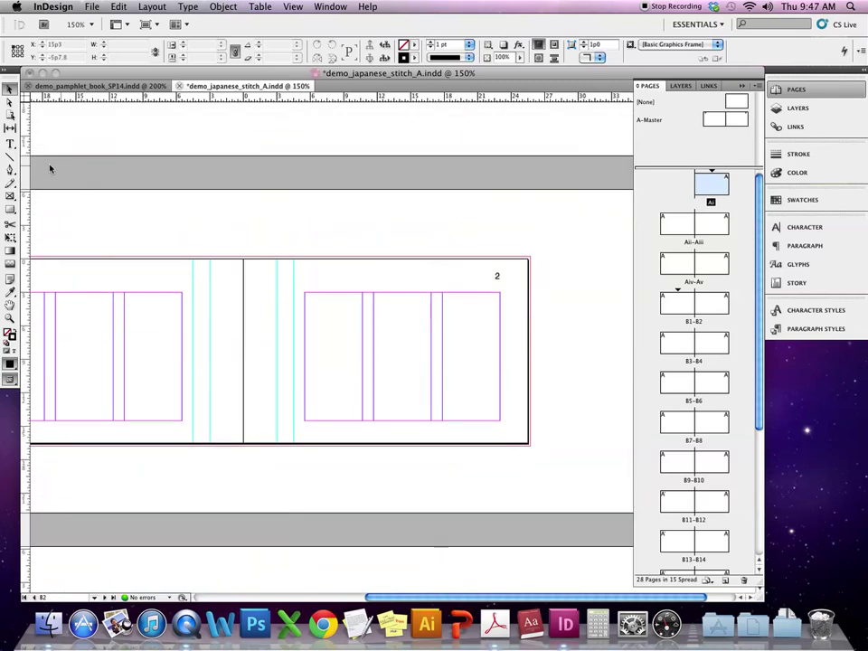
{"action": "left_click", "coordinate": [10, 210]}
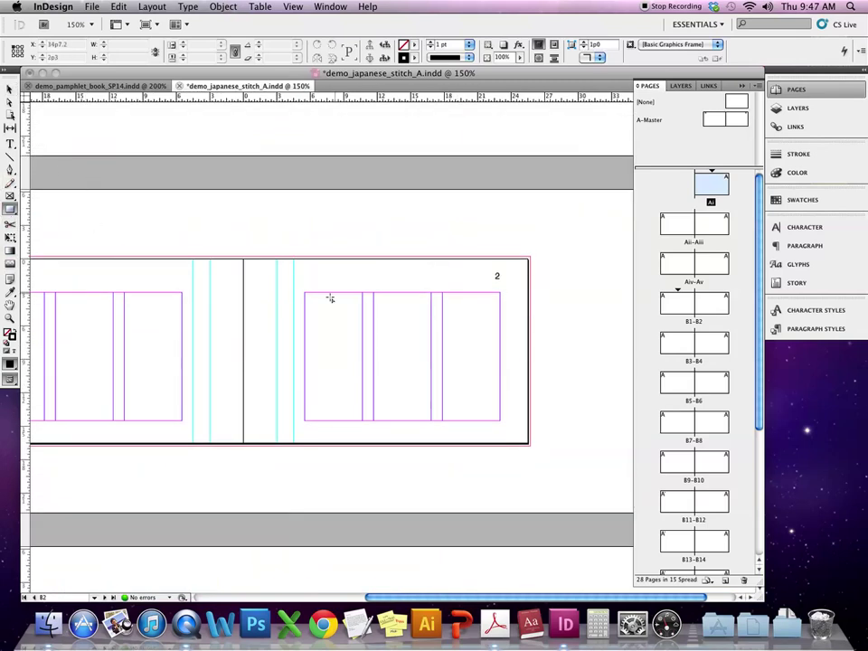
{"action": "mouse_move", "coordinate": [244, 258]}
{"action": "left_mouse_down"}
{"action": "mouse_move", "coordinate": [422, 409]}
{"action": "mouse_move", "coordinate": [529, 448]}
{"action": "left_mouse_up"}
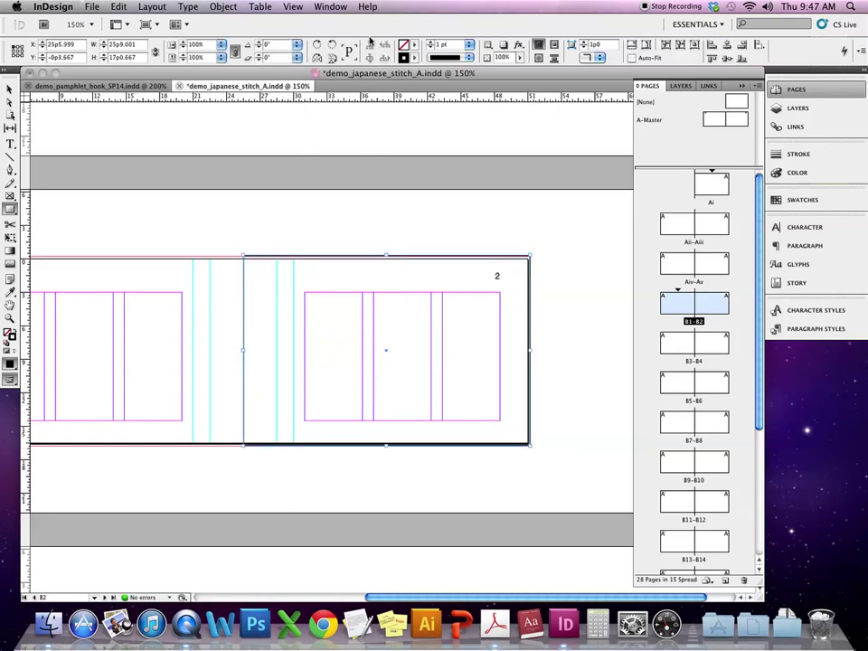
{"action": "left_click", "coordinate": [413, 44]}
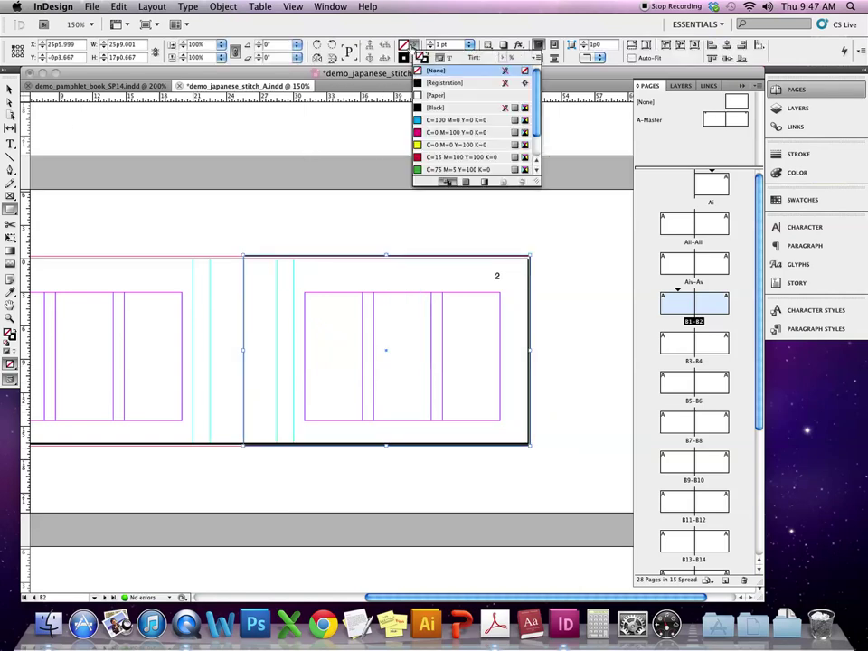
{"action": "left_click", "coordinate": [445, 119]}
Step: Lower the cyan rectangle's upper edge to just below the page number, making the rectangle about 14p7 high
{"action": "scroll", "coordinate": [339, 120], "scroll_direction": "right", "scroll_amount": 2}
{"action": "left_click", "coordinate": [9, 89]}
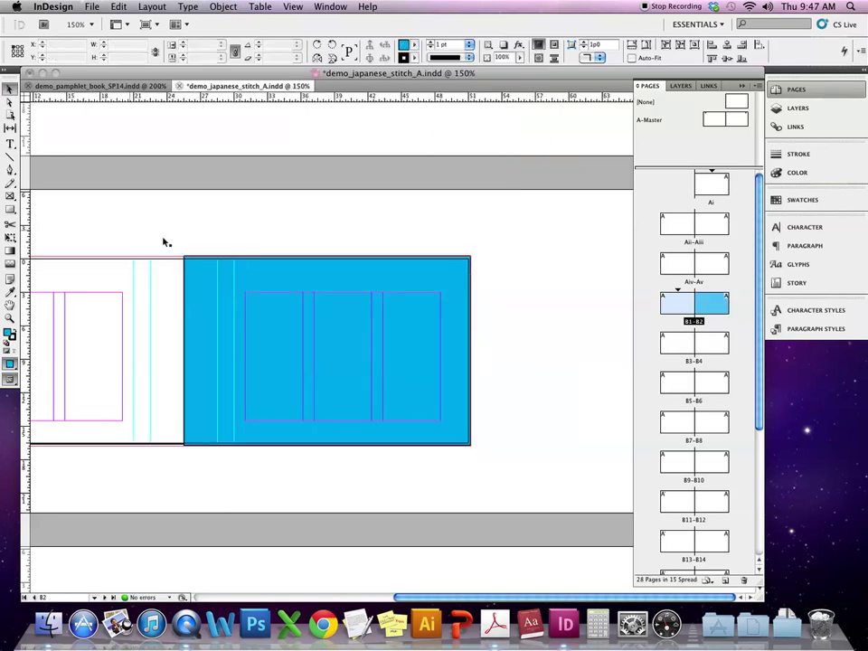
{"action": "left_click_drag", "start_coordinate": [328, 255], "coordinate": [326, 284]}
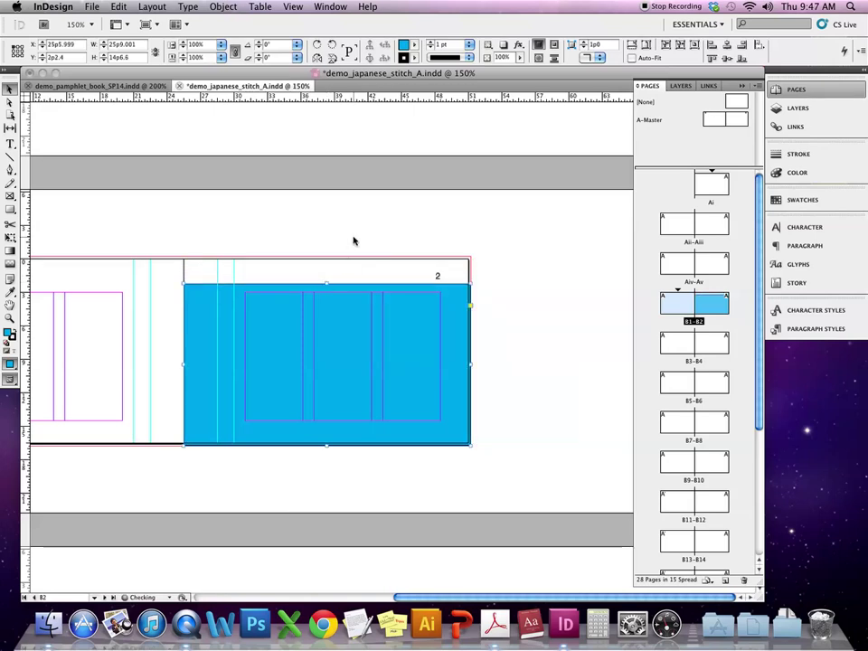
{"action": "left_click", "coordinate": [354, 240]}
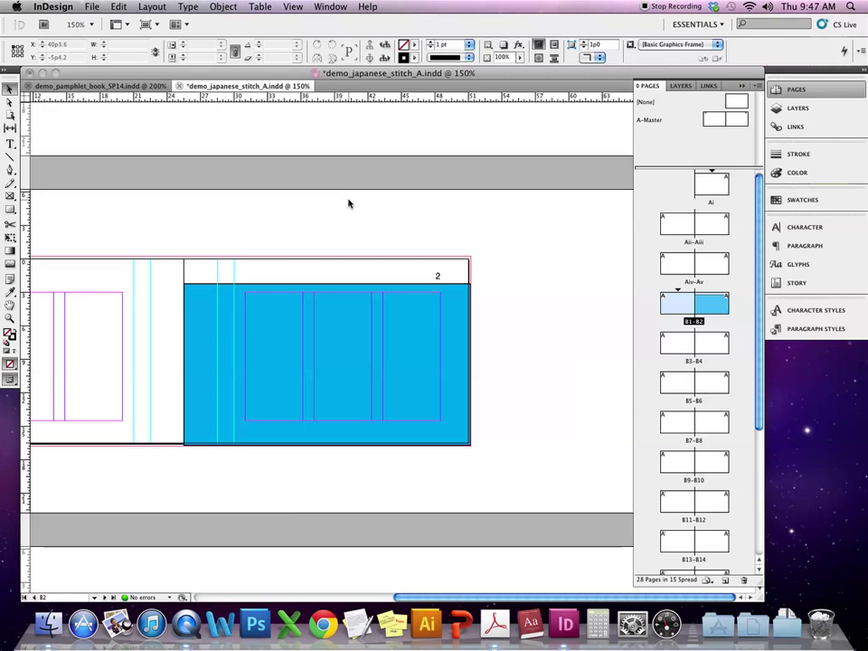
Step: Override and delete the master page number on page B2, and save the document
{"action": "left_click", "coordinate": [437, 278]}
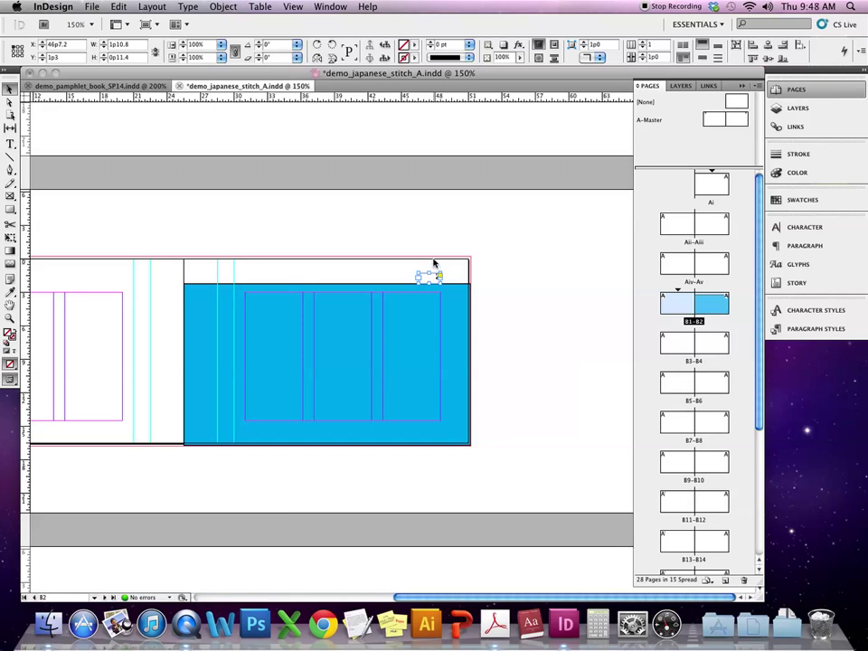
{"action": "key", "text": "Delete"}
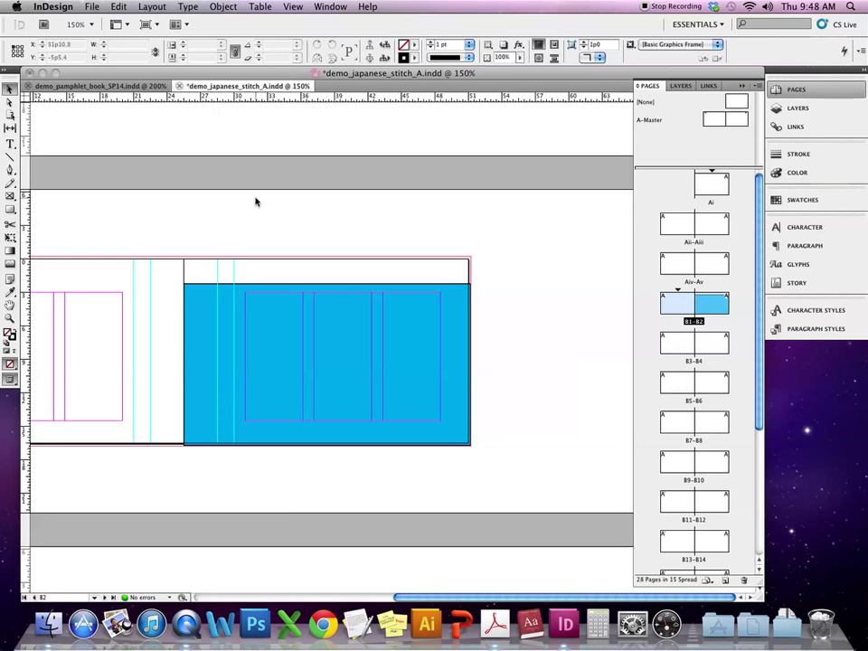
{"action": "key", "text": "super+s"}
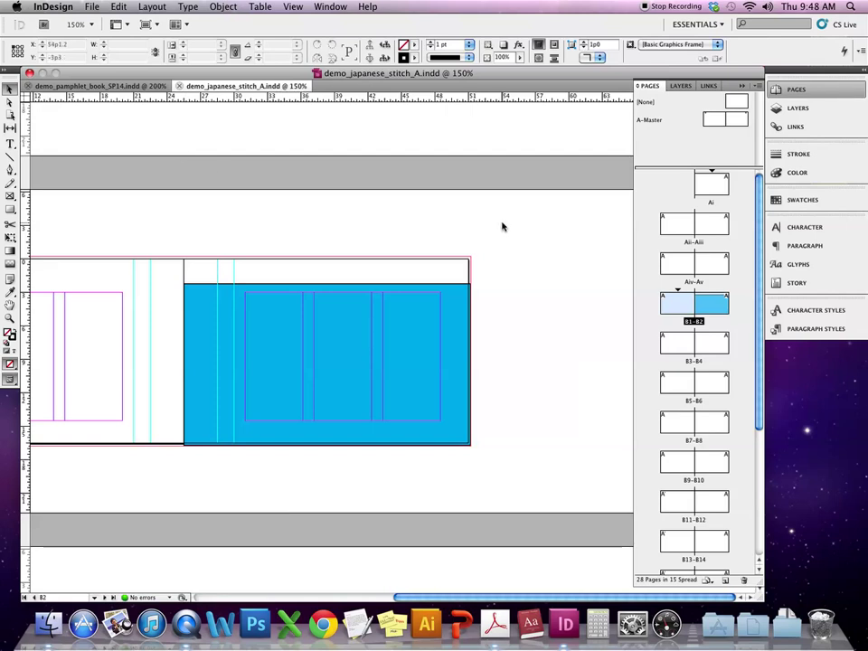
Step: Start a new print document with a custom page size of 4.25" wide by 2.75" high
{"action": "left_click", "coordinate": [93, 6]}
{"action": "mouse_move", "coordinate": [104, 21]}
{"action": "left_click", "coordinate": [246, 23]}
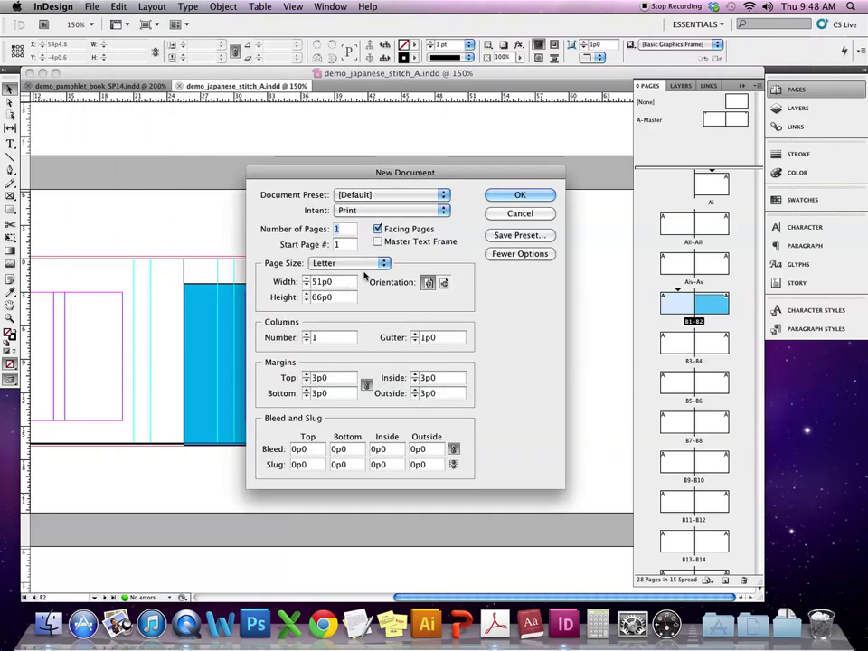
{"action": "double_click", "coordinate": [337, 284]}
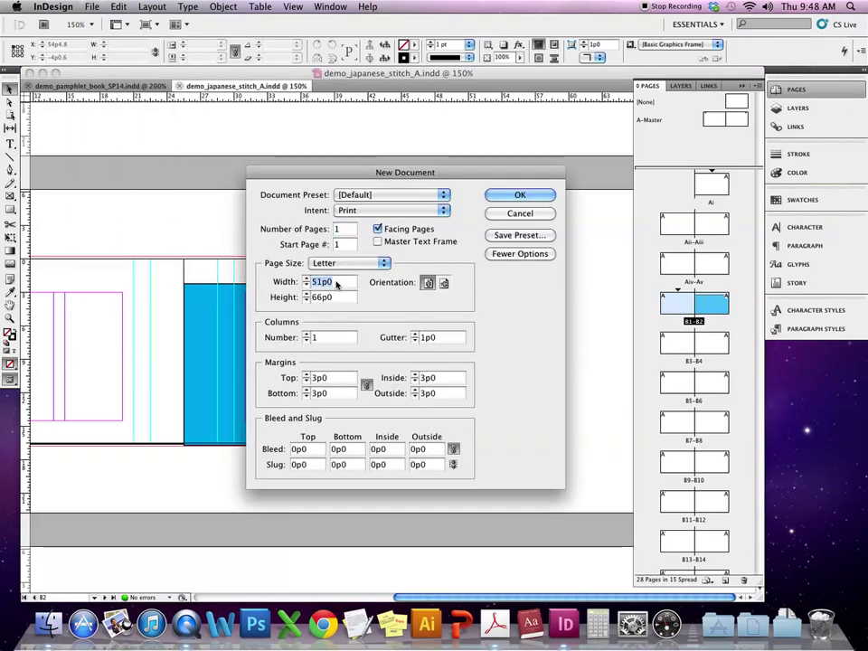
{"action": "type", "text": "4.25\""}
{"action": "key", "text": "Tab"}
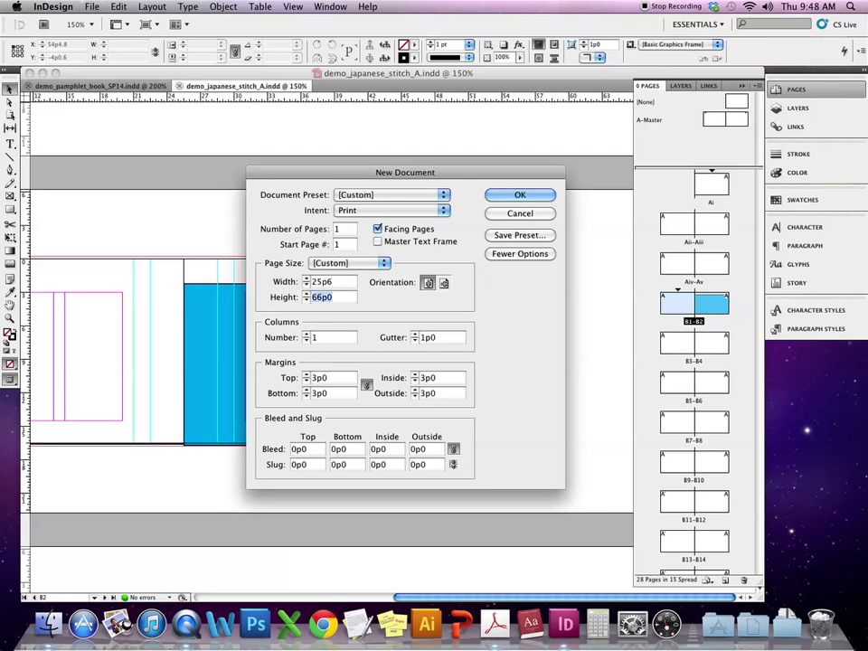
{"action": "type", "text": "2.75\""}
{"action": "key", "text": "Tab"}
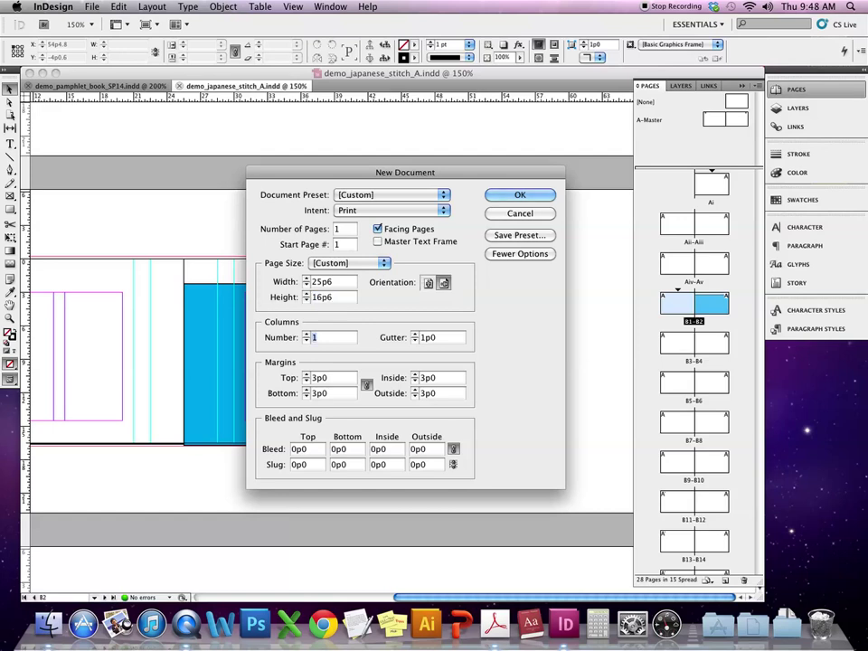
Step: Give the new document 28 pages, turn off facing pages, and create it
{"action": "left_click", "coordinate": [340, 230]}
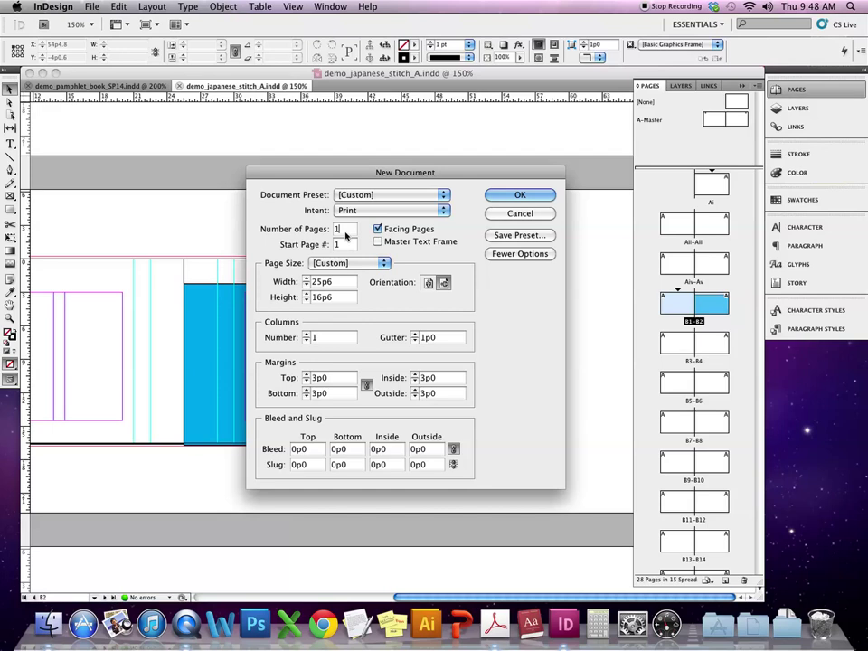
{"action": "type", "text": "28"}
{"action": "left_click", "coordinate": [377, 230]}
{"action": "left_click", "coordinate": [520, 197]}
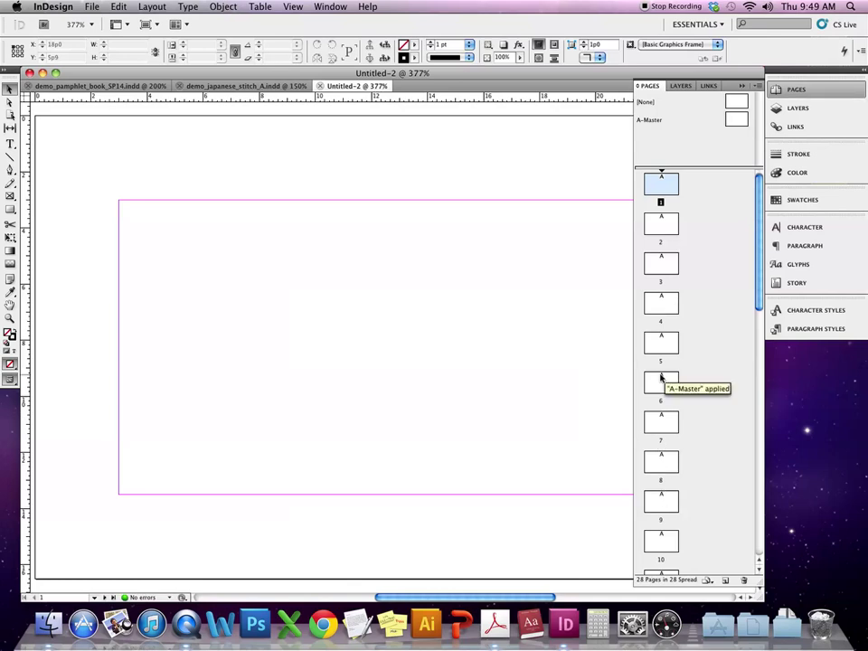
Step: On A-Master of the new document, add vertical ruler guides at 3p0 and 4p6
{"action": "double_click", "coordinate": [734, 118]}
{"action": "key", "text": "super+minus"}
{"action": "key", "text": "super+minus"}
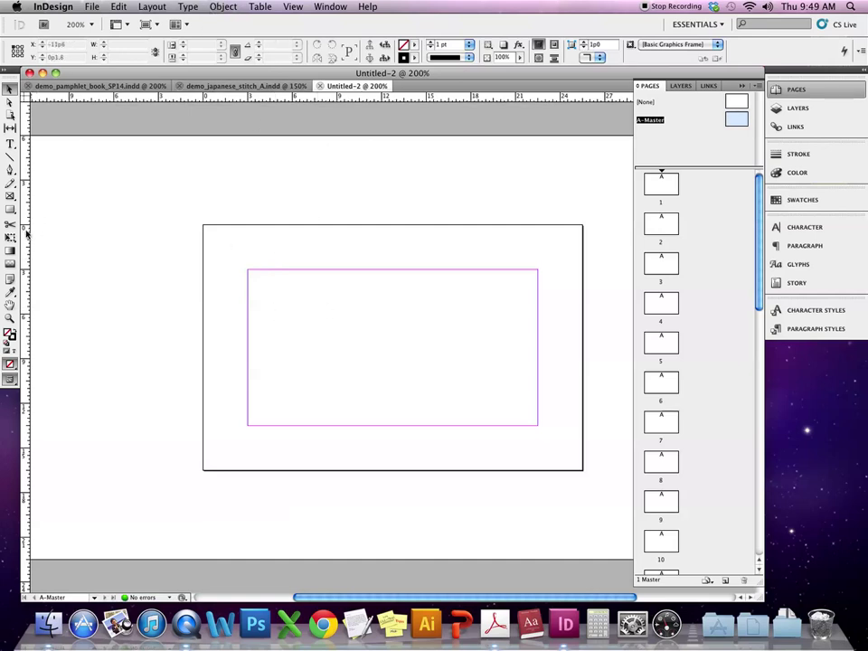
{"action": "left_click_drag", "start_coordinate": [21, 177], "coordinate": [247, 206]}
{"action": "left_click_drag", "start_coordinate": [21, 262], "coordinate": [270, 226]}
Step: Set the left margin of A-Master to 6p0
{"action": "left_click", "coordinate": [152, 7]}
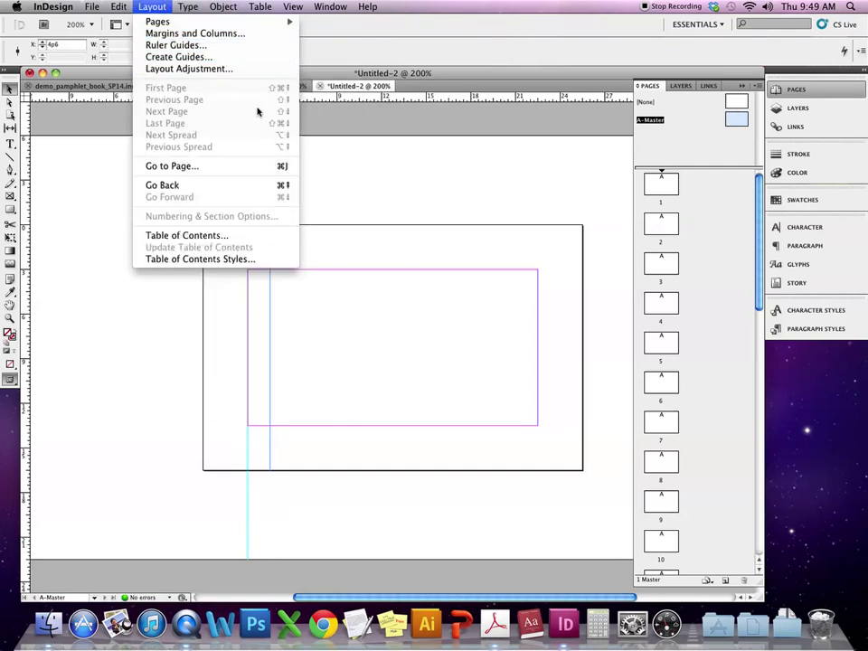
{"action": "left_click", "coordinate": [217, 33]}
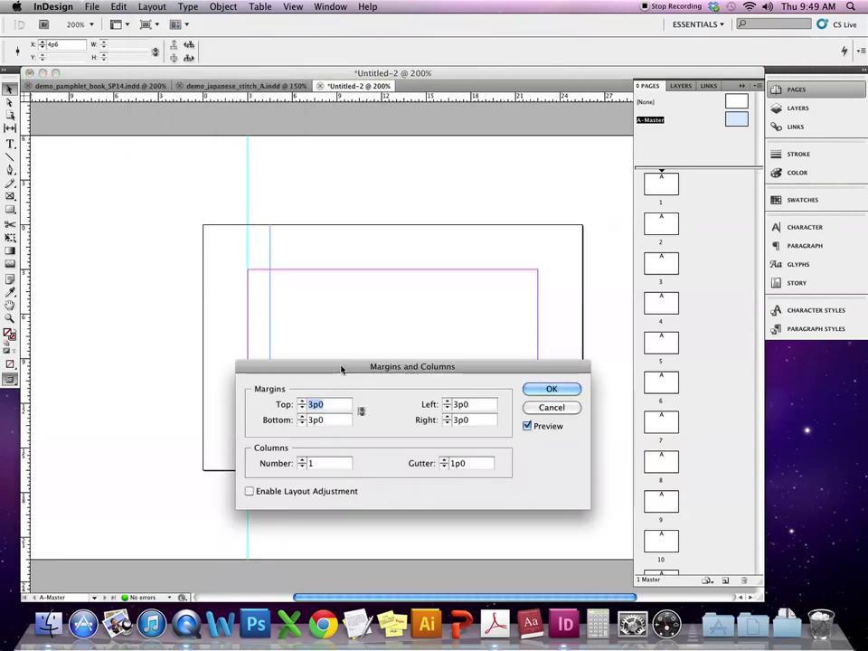
{"action": "left_click_drag", "start_coordinate": [342, 368], "coordinate": [340, 388]}
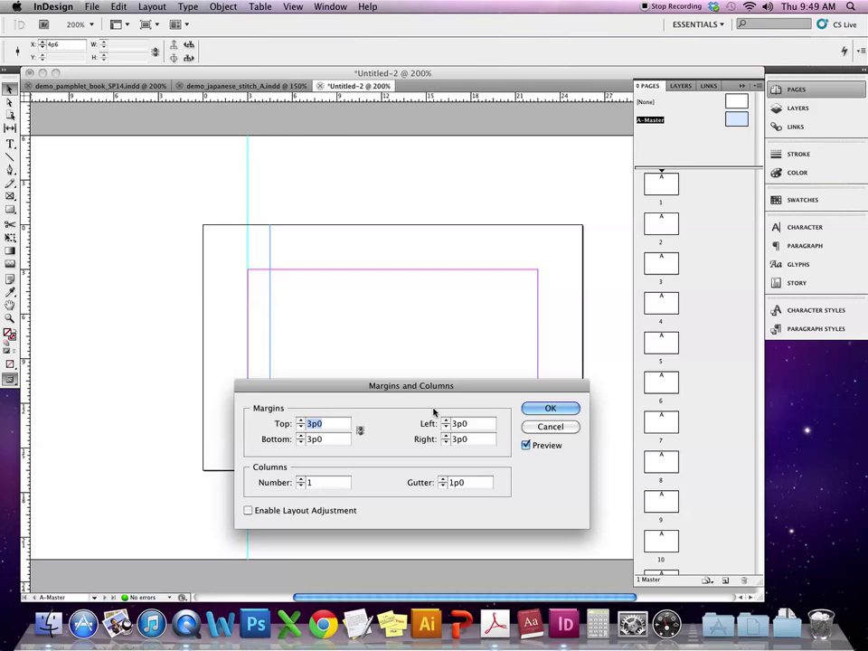
{"action": "left_click", "coordinate": [444, 422]}
{"action": "left_click", "coordinate": [444, 421]}
{"action": "double_click", "coordinate": [445, 421]}
{"action": "left_click", "coordinate": [445, 421]}
{"action": "double_click", "coordinate": [444, 421]}
{"action": "double_click", "coordinate": [445, 422]}
{"action": "double_click", "coordinate": [445, 421]}
{"action": "double_click", "coordinate": [445, 422]}
{"action": "double_click", "coordinate": [445, 421]}
{"action": "double_click", "coordinate": [445, 421]}
{"action": "double_click", "coordinate": [444, 421]}
{"action": "double_click", "coordinate": [445, 422]}
{"action": "double_click", "coordinate": [445, 421]}
{"action": "double_click", "coordinate": [444, 421]}
{"action": "double_click", "coordinate": [445, 421]}
{"action": "double_click", "coordinate": [445, 421]}
{"action": "left_click", "coordinate": [445, 421]}
{"action": "left_click", "coordinate": [445, 422]}
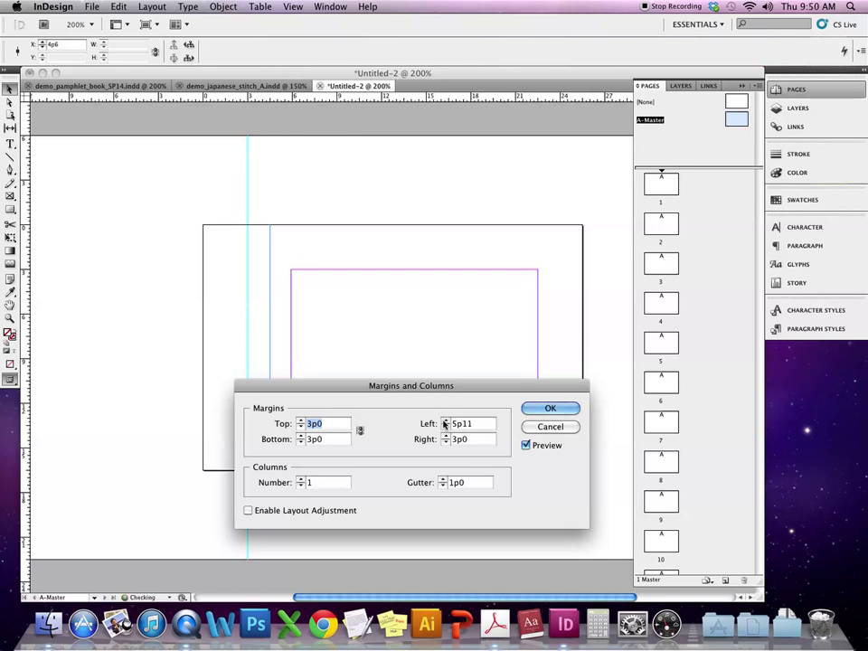
{"action": "left_click", "coordinate": [445, 421]}
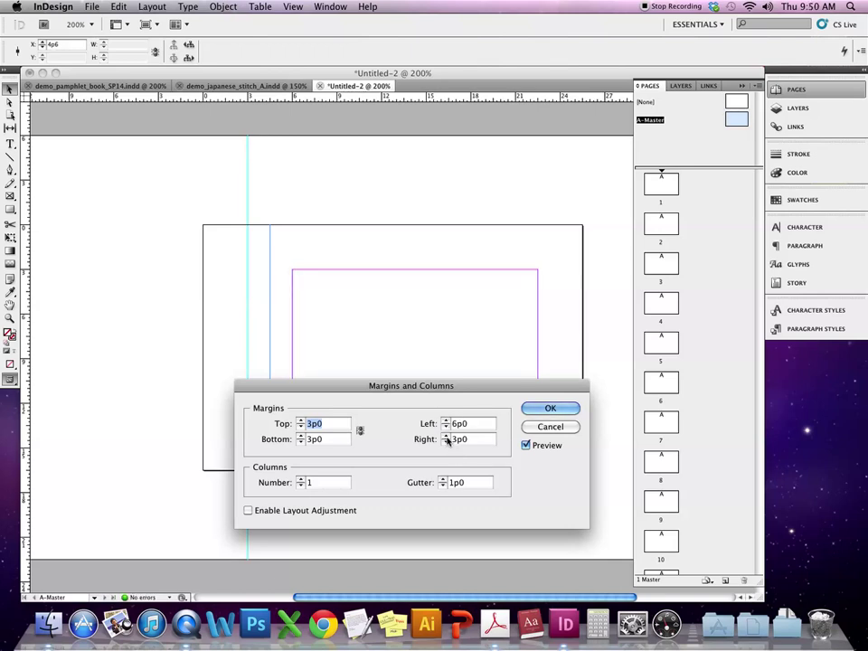
Step: Set A-Master's bottom margin to 2p0 and right margin to 2p6, and apply the margin settings
{"action": "left_click_drag", "start_coordinate": [480, 386], "coordinate": [238, 284]}
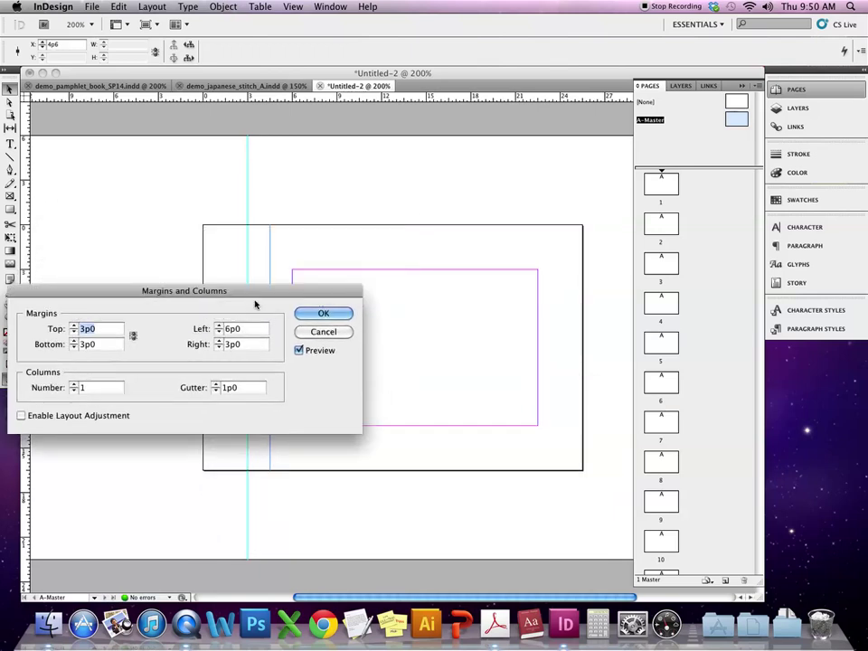
{"action": "left_click", "coordinate": [74, 348]}
{"action": "left_click", "coordinate": [73, 348]}
{"action": "left_click", "coordinate": [73, 348]}
{"action": "left_click", "coordinate": [74, 348]}
{"action": "left_click", "coordinate": [74, 348]}
{"action": "left_click", "coordinate": [74, 348]}
{"action": "left_click", "coordinate": [73, 348]}
{"action": "left_click", "coordinate": [73, 348]}
{"action": "left_click", "coordinate": [219, 348]}
{"action": "left_click", "coordinate": [219, 348]}
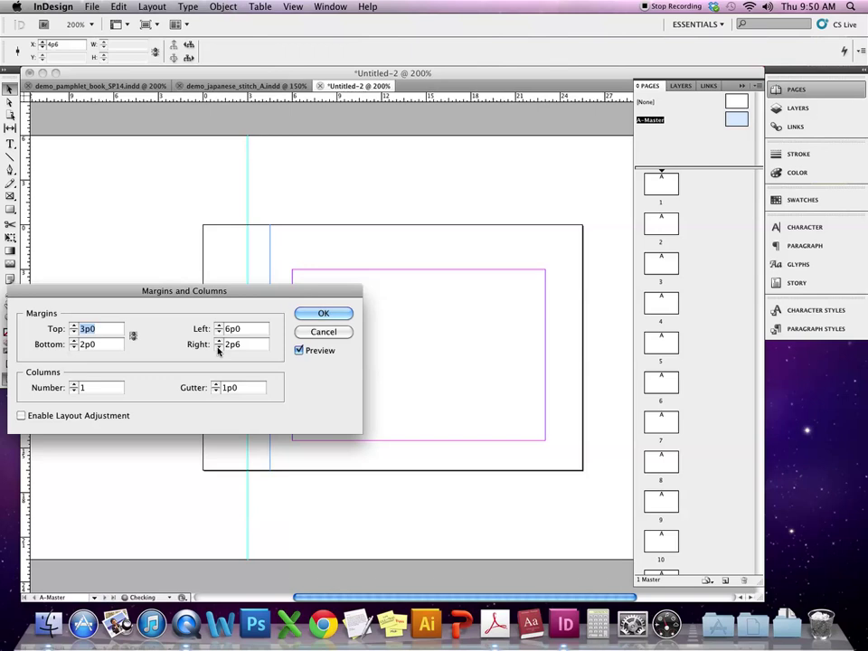
{"action": "left_click", "coordinate": [341, 313]}
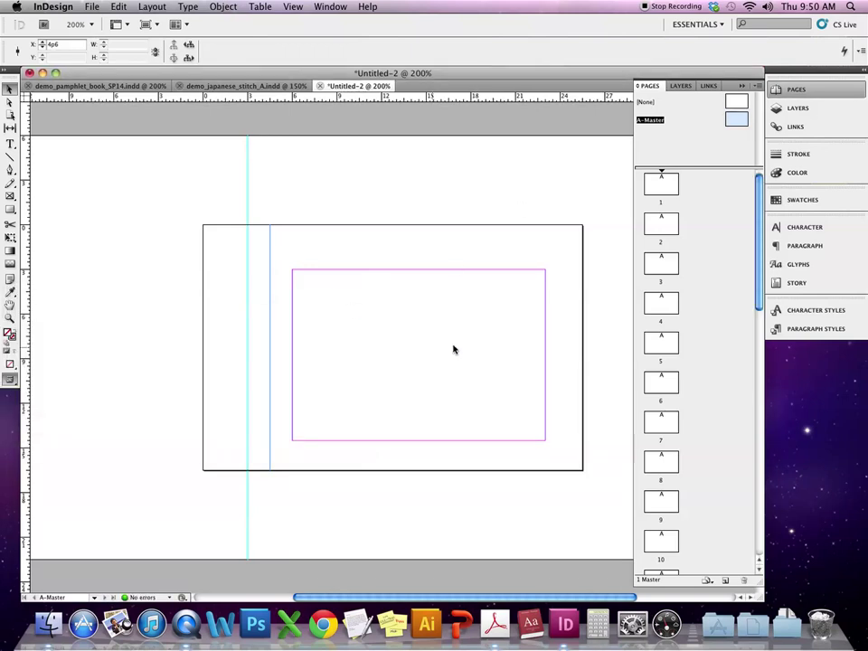
Step: Draw a small text frame inside the lower-right corner of A-Master's margins and insert the Current Page Number marker in it
{"action": "left_click", "coordinate": [78, 207]}
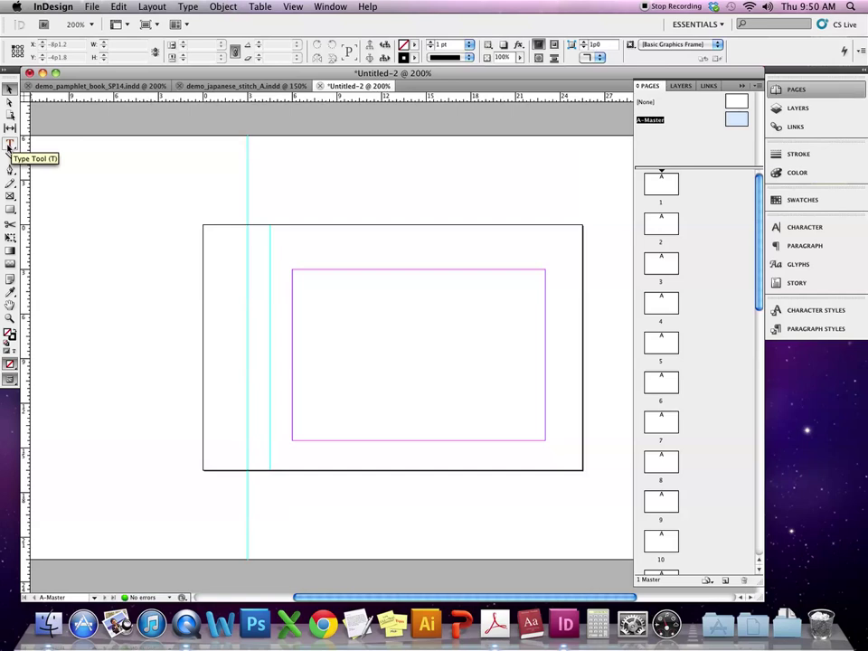
{"action": "left_click", "coordinate": [10, 144]}
{"action": "left_click_drag", "start_coordinate": [524, 418], "coordinate": [542, 436]}
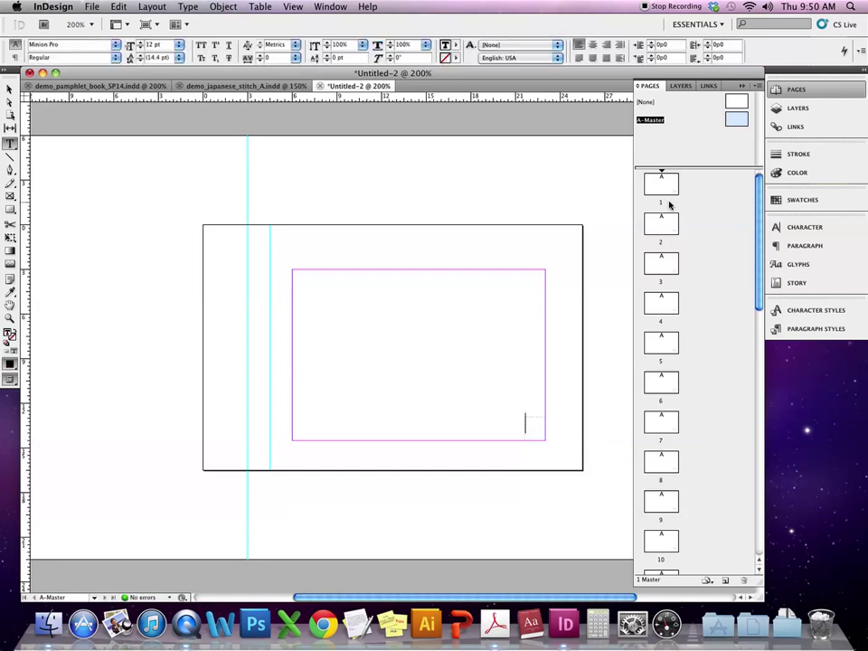
{"action": "left_click", "coordinate": [184, 7]}
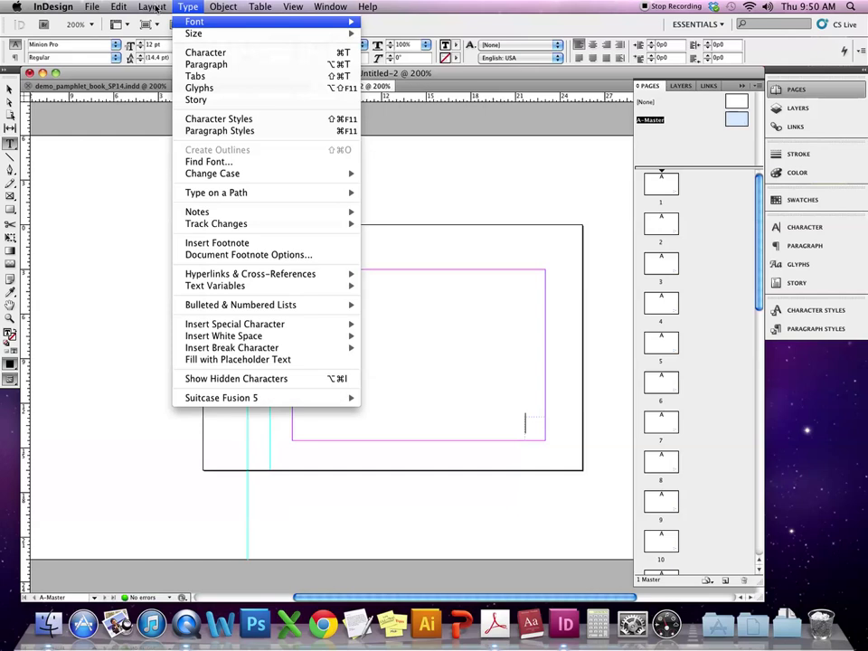
{"action": "mouse_move", "coordinate": [155, 9]}
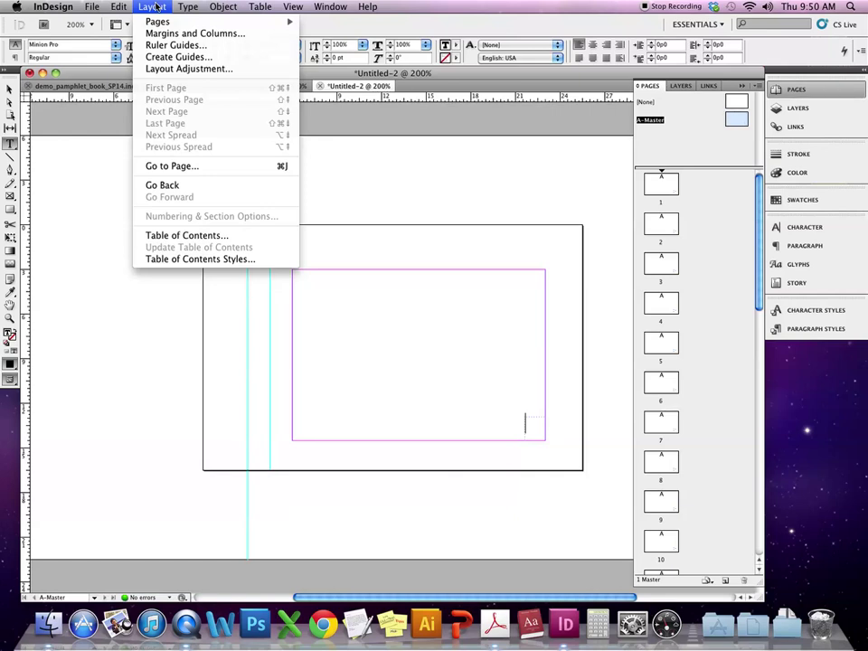
{"action": "mouse_move", "coordinate": [187, 6]}
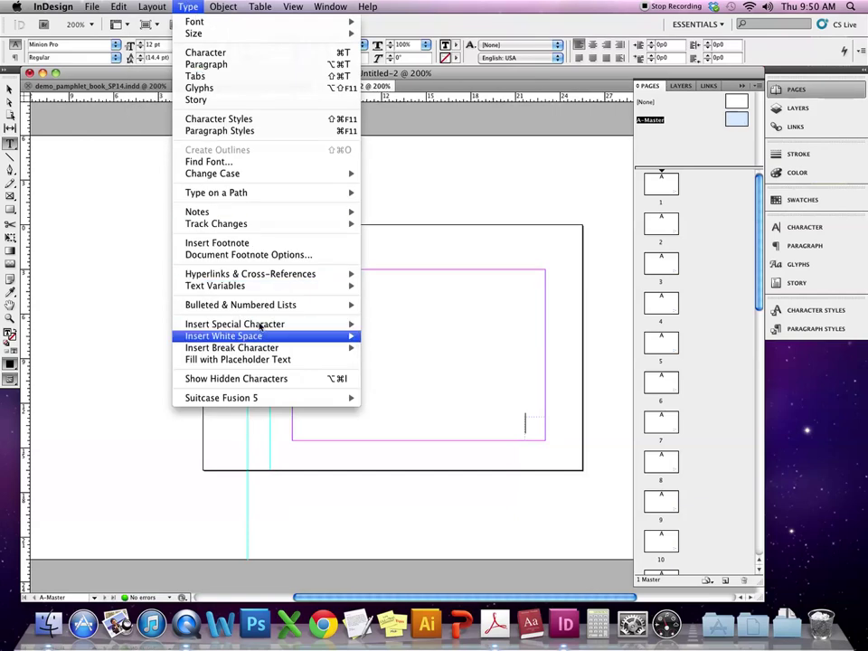
{"action": "mouse_move", "coordinate": [272, 324]}
{"action": "mouse_move", "coordinate": [437, 339]}
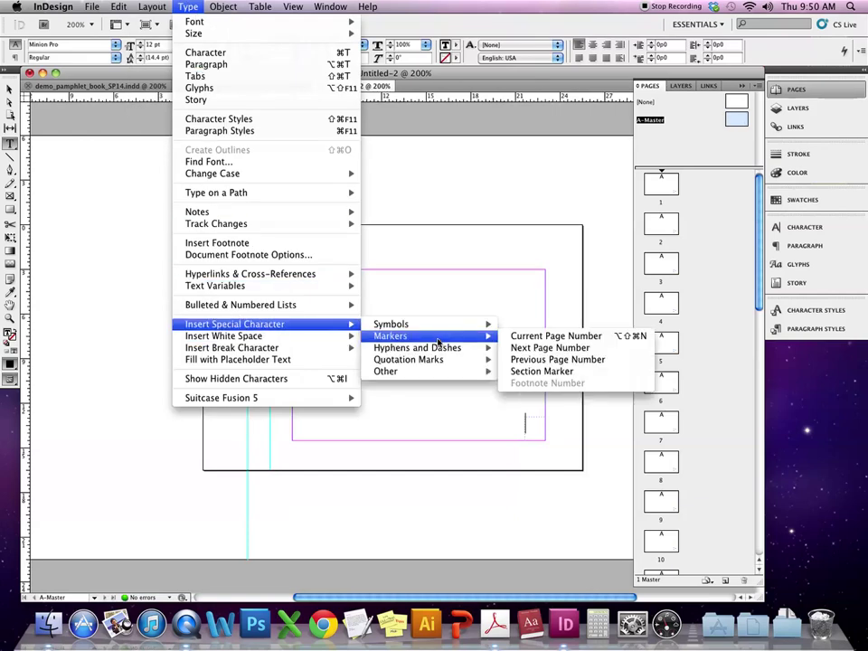
{"action": "left_click", "coordinate": [538, 337]}
Step: Change the font of the master page number to Helvetica
{"action": "left_click", "coordinate": [86, 44]}
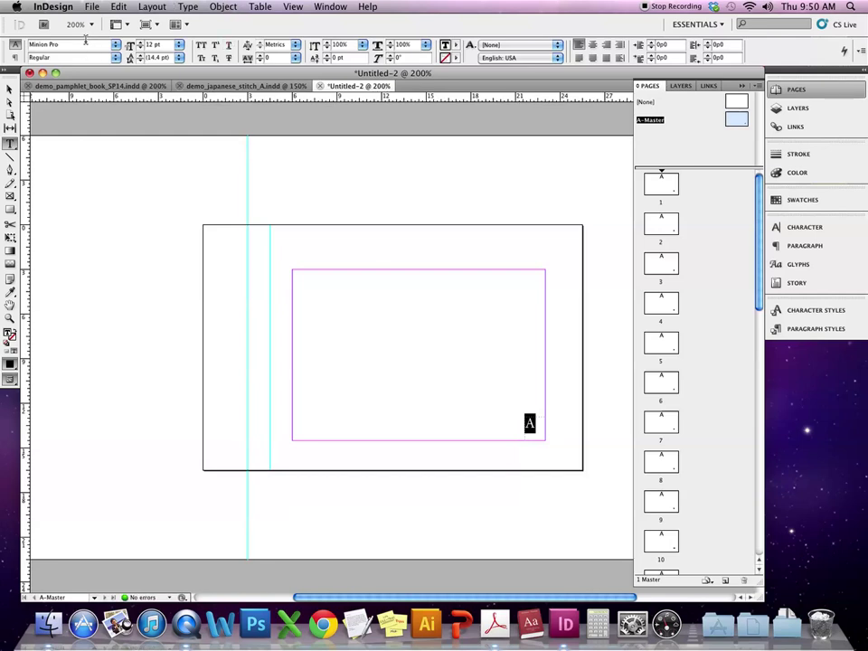
{"action": "type", "text": "Helvetica"}
{"action": "key", "text": "Return"}
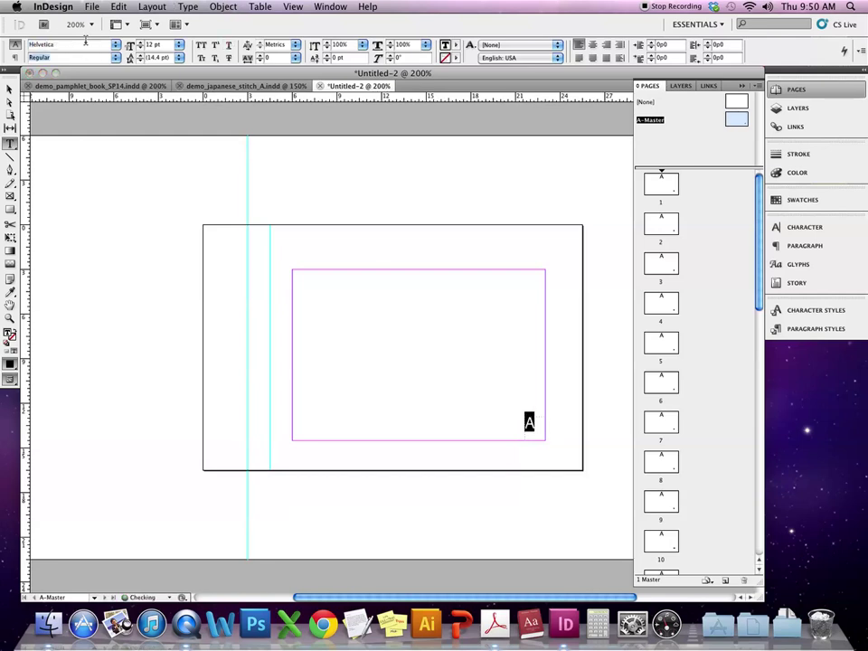
{"action": "left_click", "coordinate": [179, 44]}
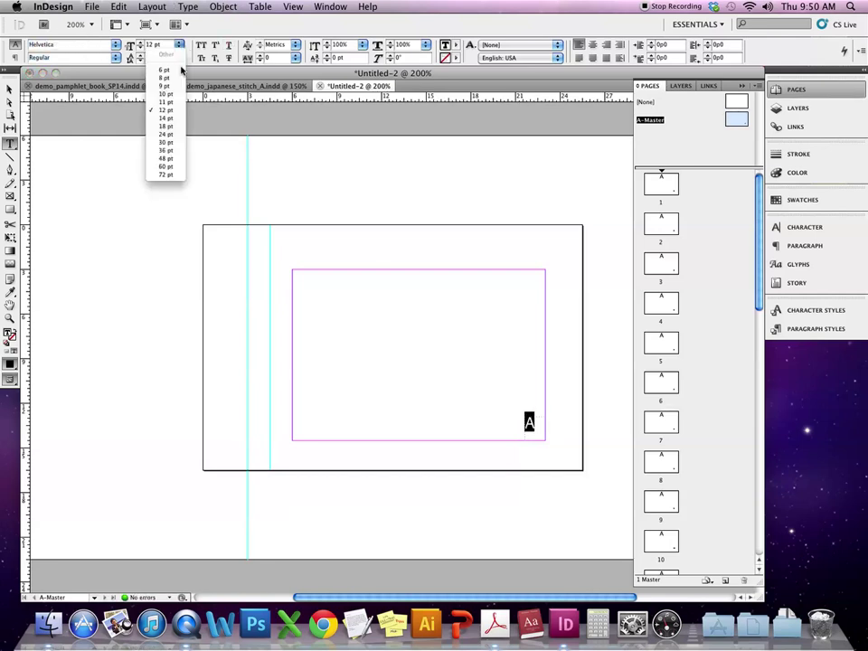
{"action": "key", "text": "Escape"}
{"action": "left_click", "coordinate": [178, 74]}
{"action": "key", "text": "Escape"}
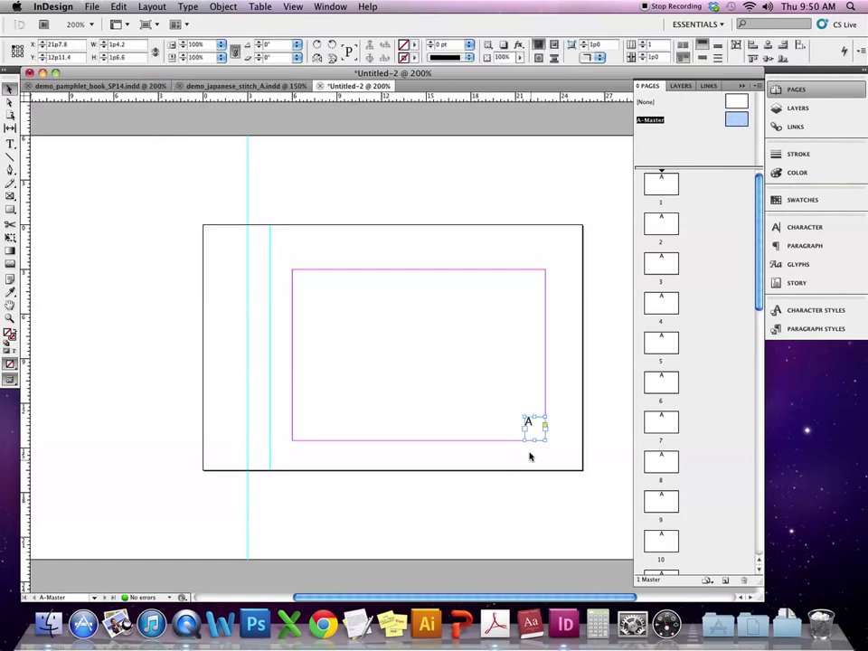
Step: Right-align the master page number and move its frame just above the upper-right corner of the margins
{"action": "left_click", "coordinate": [803, 245]}
{"action": "left_click_drag", "start_coordinate": [539, 423], "coordinate": [540, 255]}
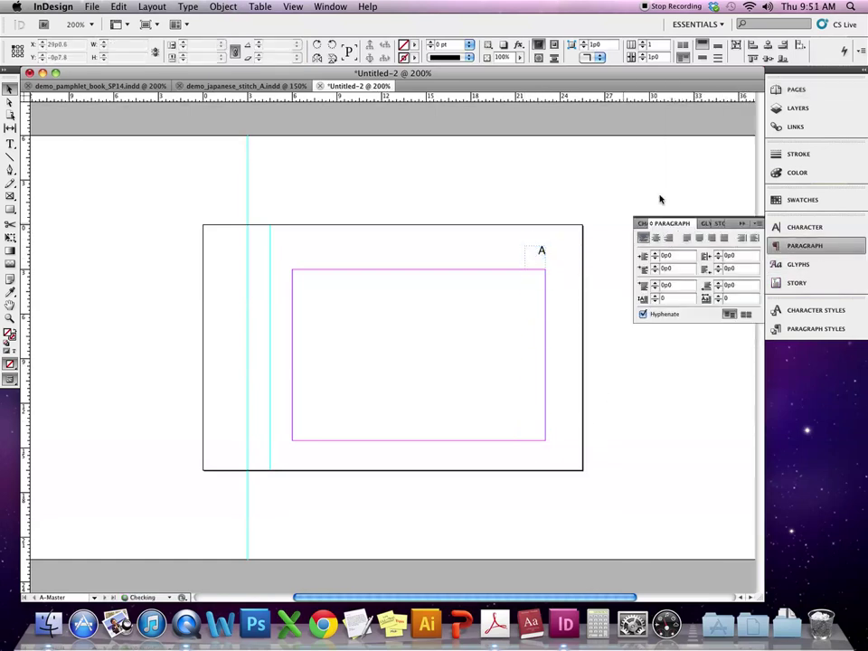
Step: Hide the frame edges in the document
{"action": "left_click", "coordinate": [292, 6]}
{"action": "mouse_move", "coordinate": [310, 219]}
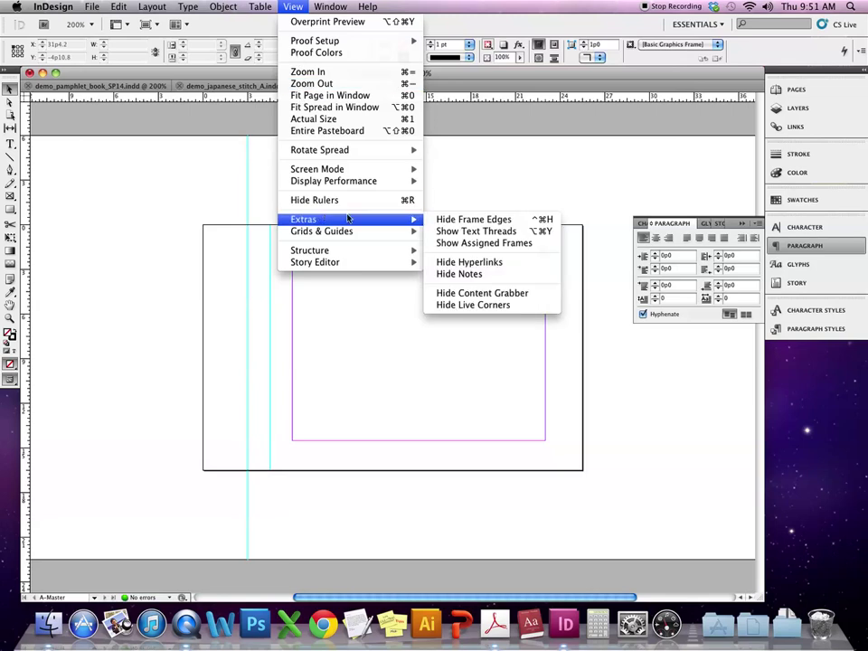
{"action": "left_click", "coordinate": [468, 219]}
Step: Go through document pages 1 to 6 to check the automatic page numbers
{"action": "left_click", "coordinate": [796, 90]}
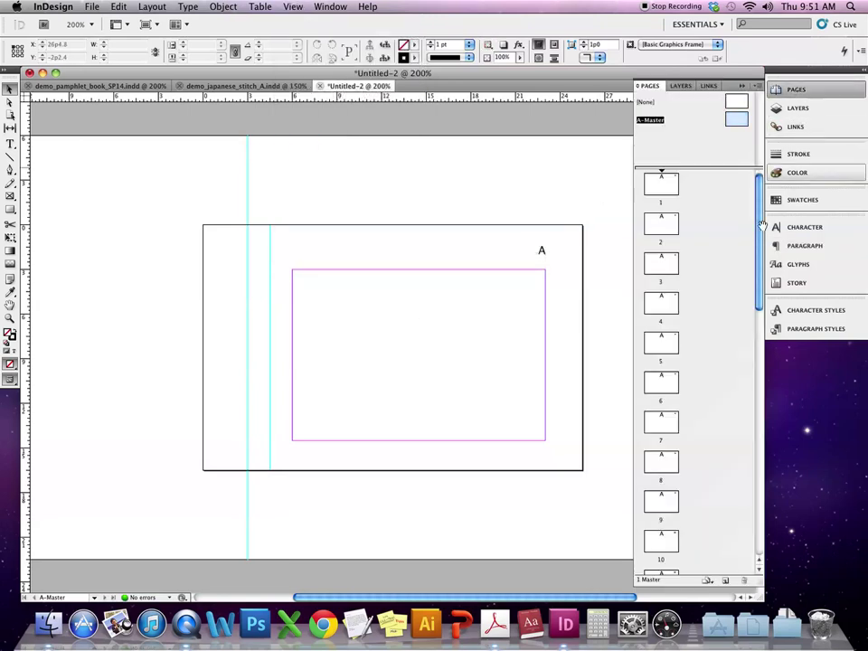
{"action": "double_click", "coordinate": [665, 181]}
{"action": "double_click", "coordinate": [667, 224]}
{"action": "double_click", "coordinate": [667, 264]}
{"action": "double_click", "coordinate": [667, 304]}
{"action": "double_click", "coordinate": [666, 350]}
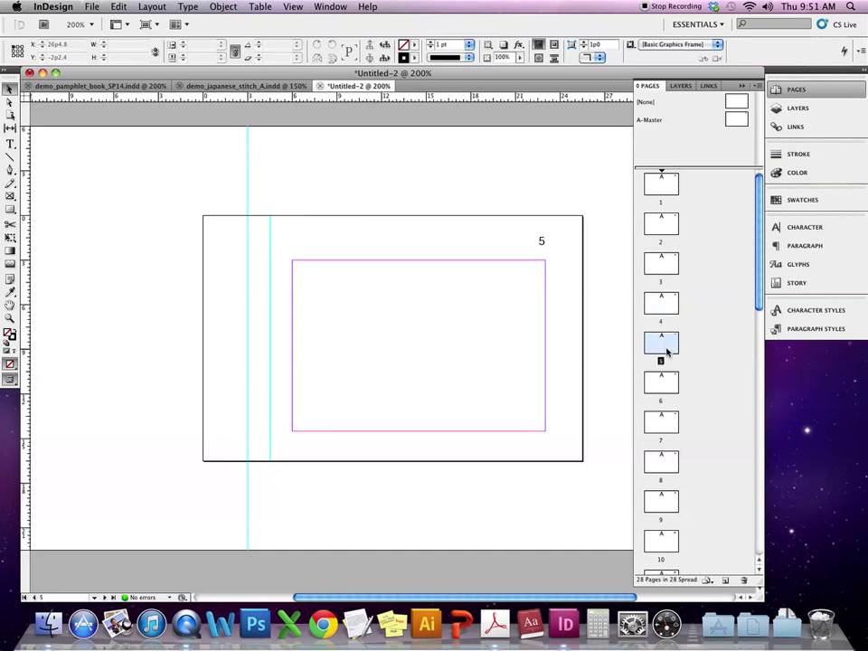
{"action": "double_click", "coordinate": [665, 391]}
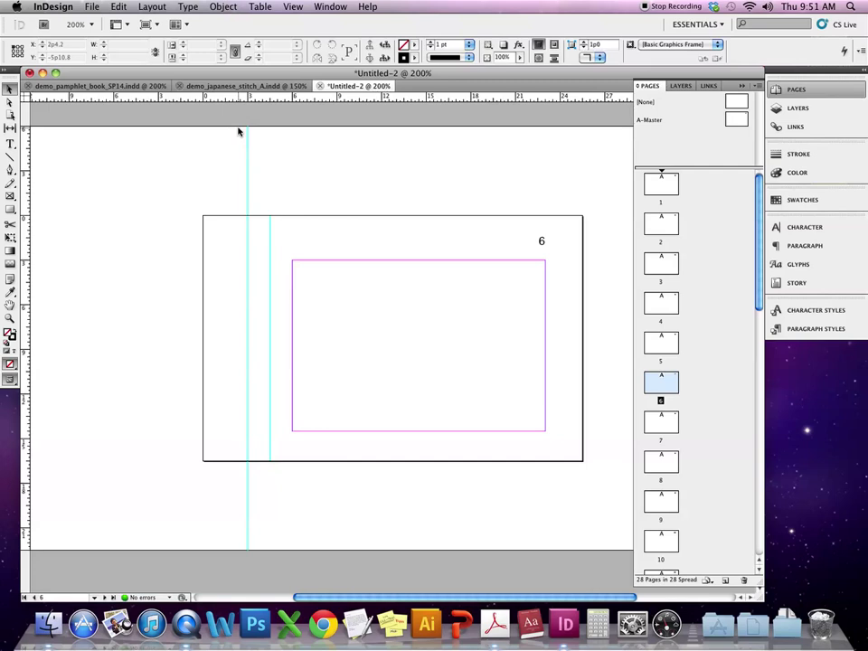
Step: Save the document in the Demos folder as demo_japanese_stitch_B.indd
{"action": "key", "text": "super+shift+s"}
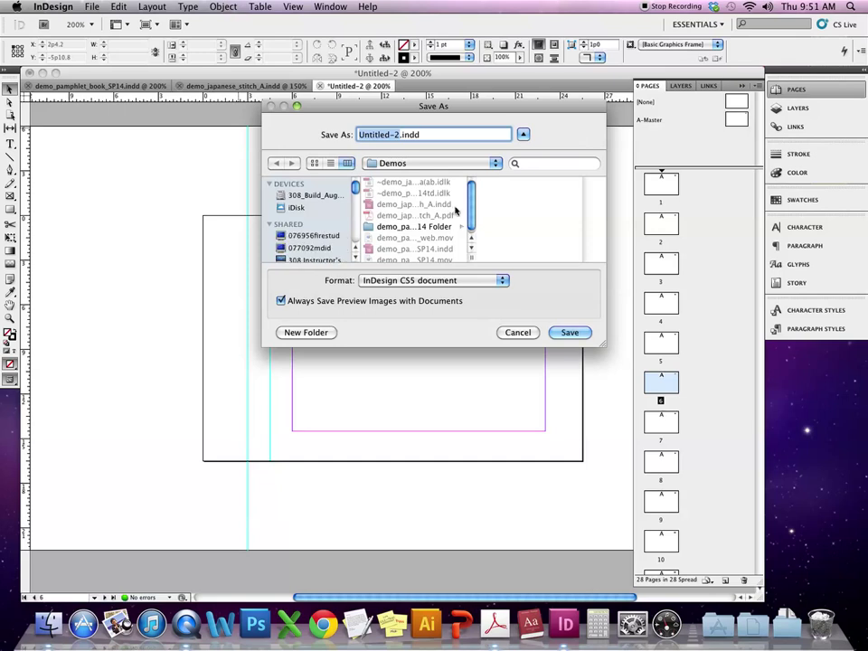
{"action": "double_click", "coordinate": [471, 260]}
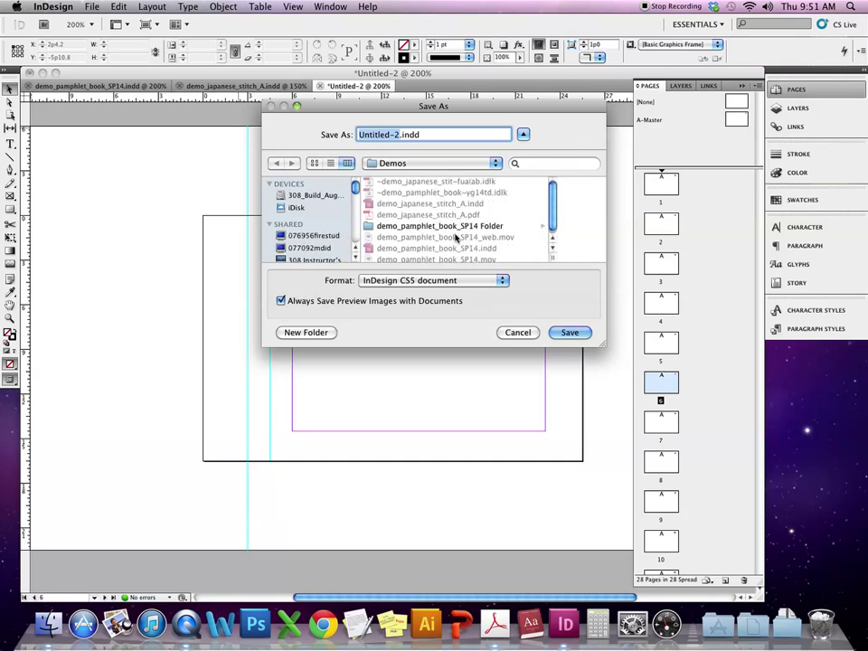
{"action": "left_click", "coordinate": [431, 199]}
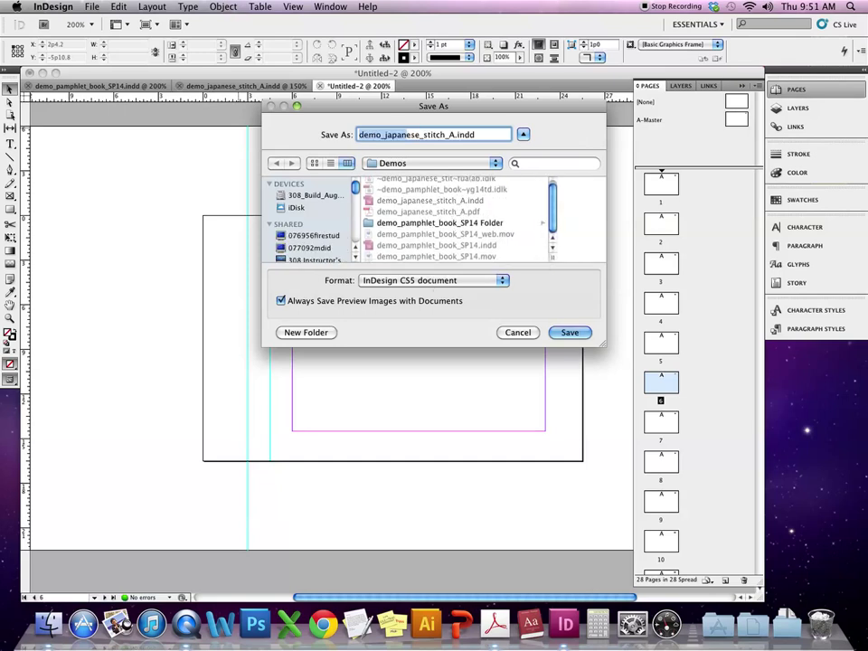
{"action": "key", "text": "Delete"}
{"action": "type", "text": "B"}
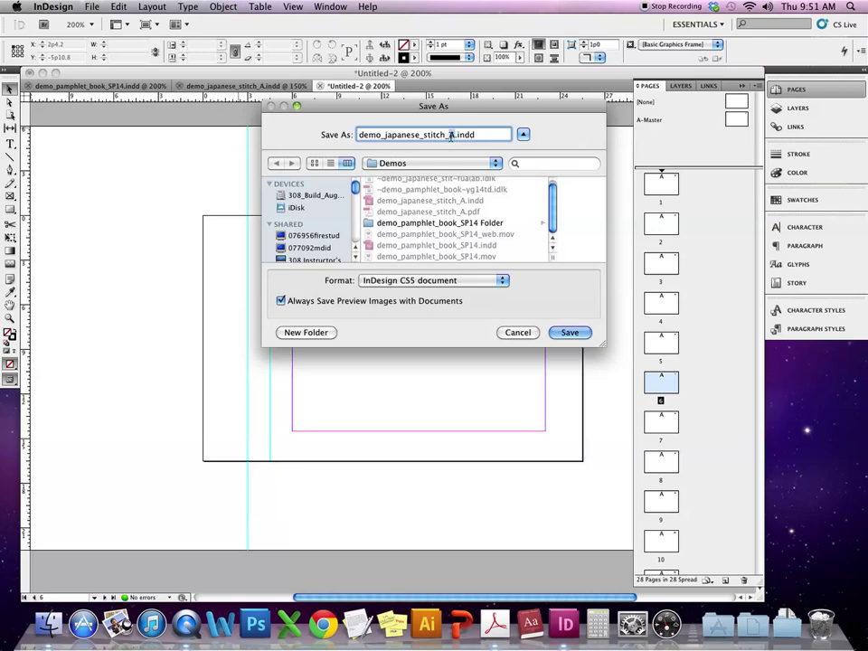
{"action": "left_click", "coordinate": [568, 333]}
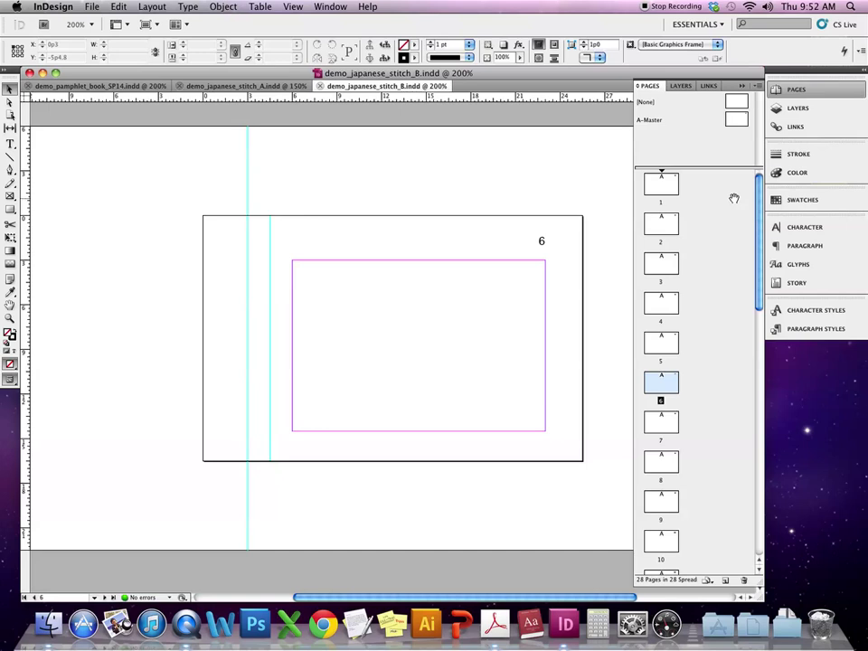
Step: Start a new print document with a custom page size of 11" wide by 2.75" high
{"action": "left_click", "coordinate": [92, 7]}
{"action": "mouse_move", "coordinate": [101, 22]}
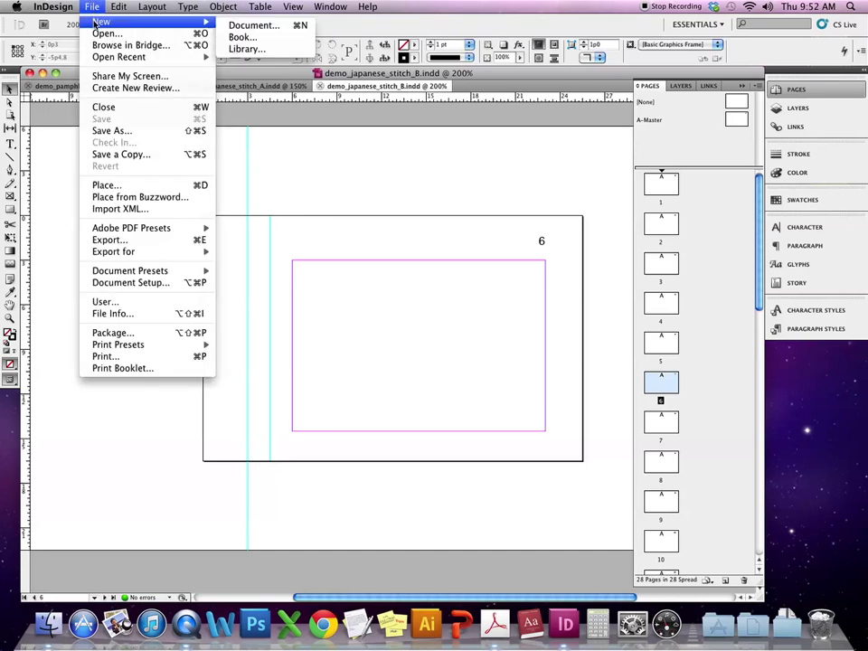
{"action": "left_click", "coordinate": [271, 28]}
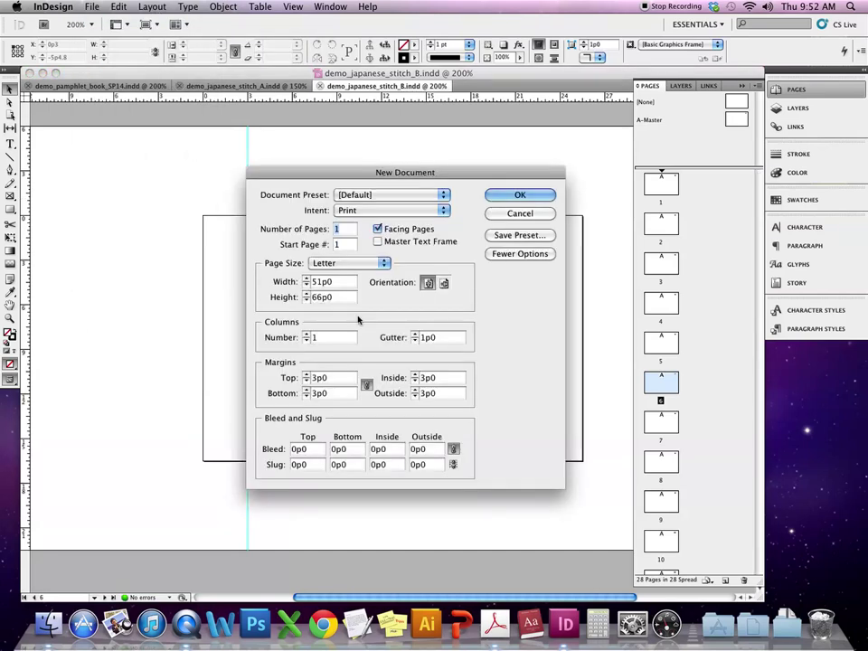
{"action": "double_click", "coordinate": [348, 283]}
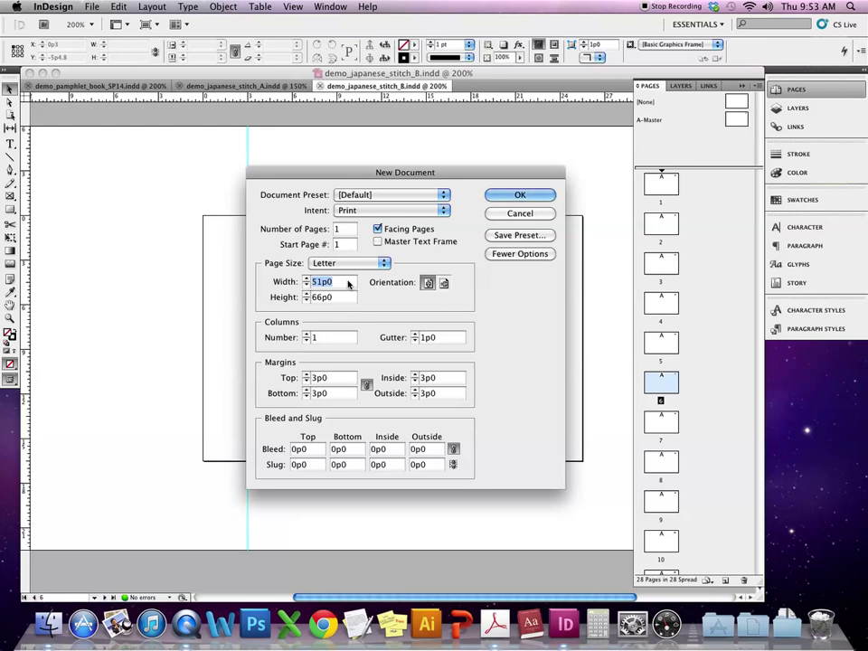
{"action": "type", "text": "11"}
{"action": "key", "text": "Tab"}
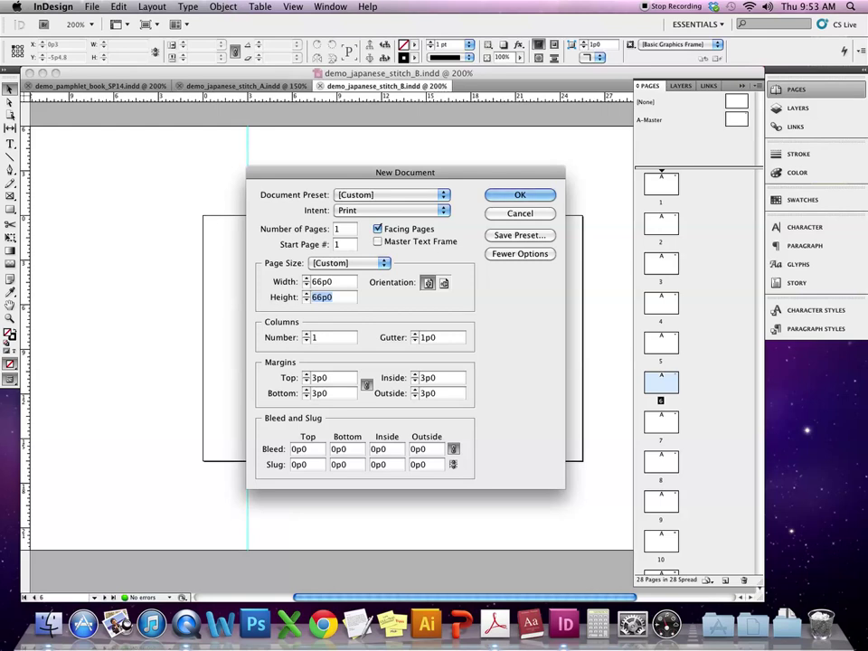
{"action": "type", "text": "2.75"}
{"action": "type", "text": "\""}
{"action": "left_click", "coordinate": [342, 338]}
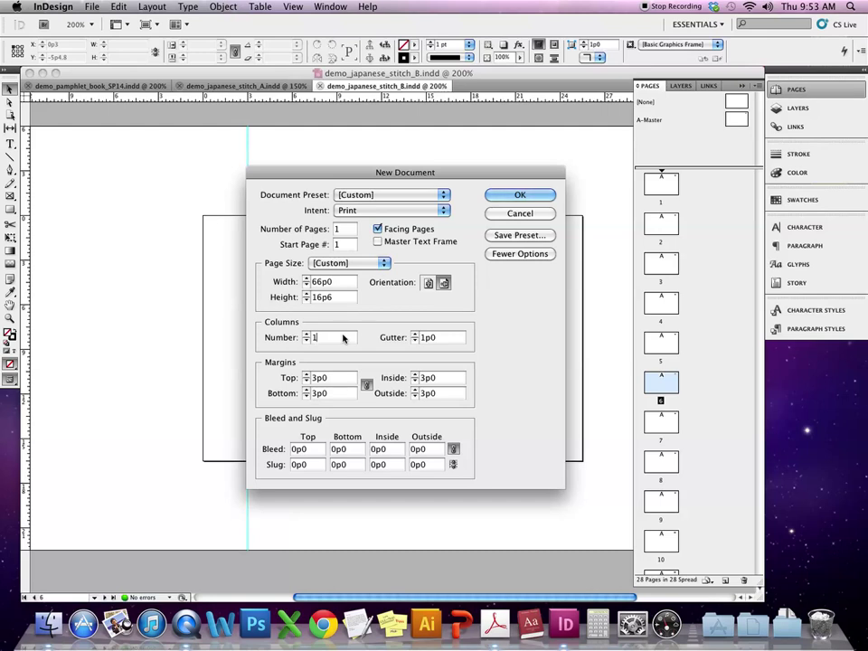
Step: Give the new document 8 pages, turn off facing pages, and create it
{"action": "double_click", "coordinate": [355, 234]}
{"action": "type", "text": "8"}
{"action": "left_click", "coordinate": [378, 229]}
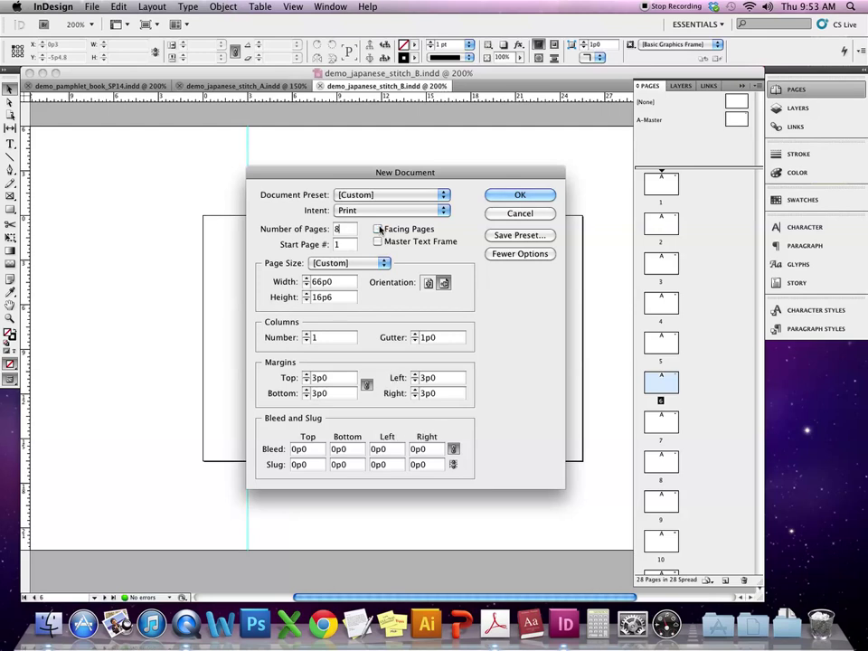
{"action": "left_click", "coordinate": [520, 195]}
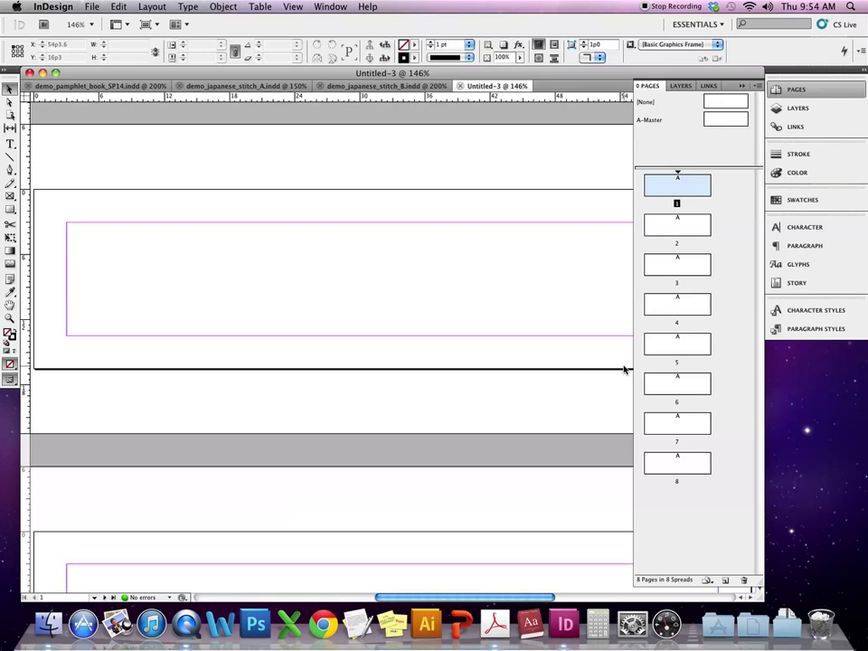
Step: Set the horizontal ruler units to inches in the preferences and open the A-Master page for editing
{"action": "left_click", "coordinate": [45, 8]}
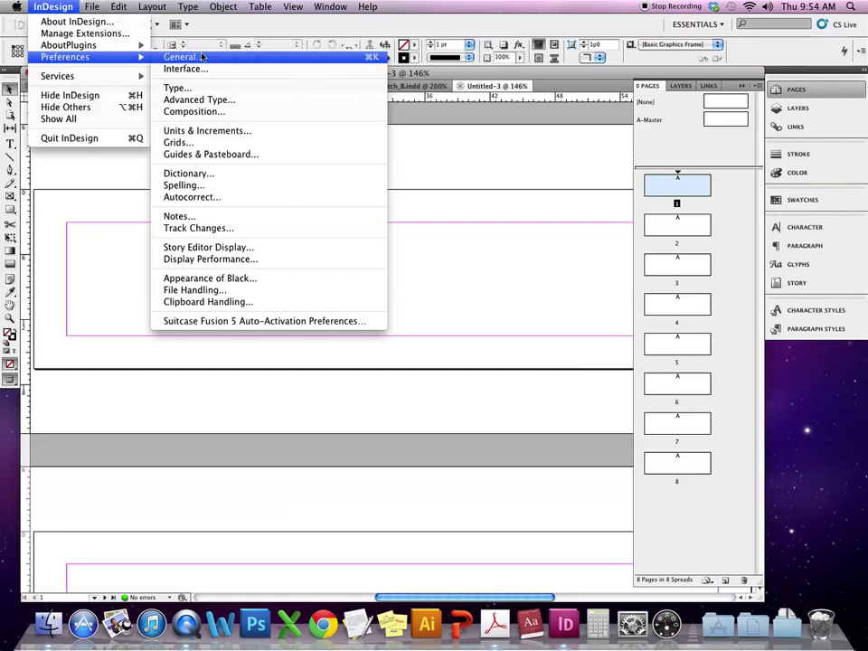
{"action": "left_click", "coordinate": [214, 134]}
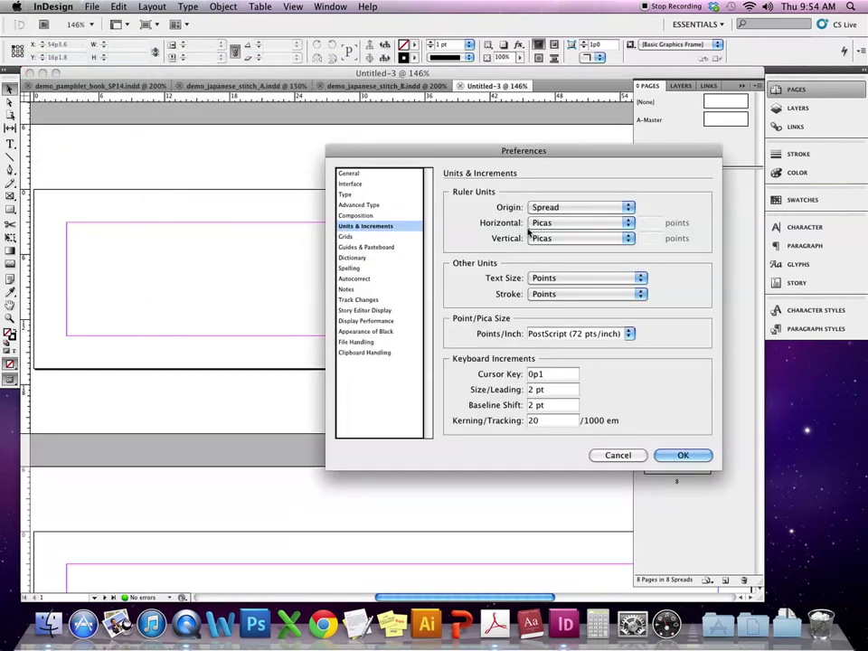
{"action": "left_click", "coordinate": [601, 224]}
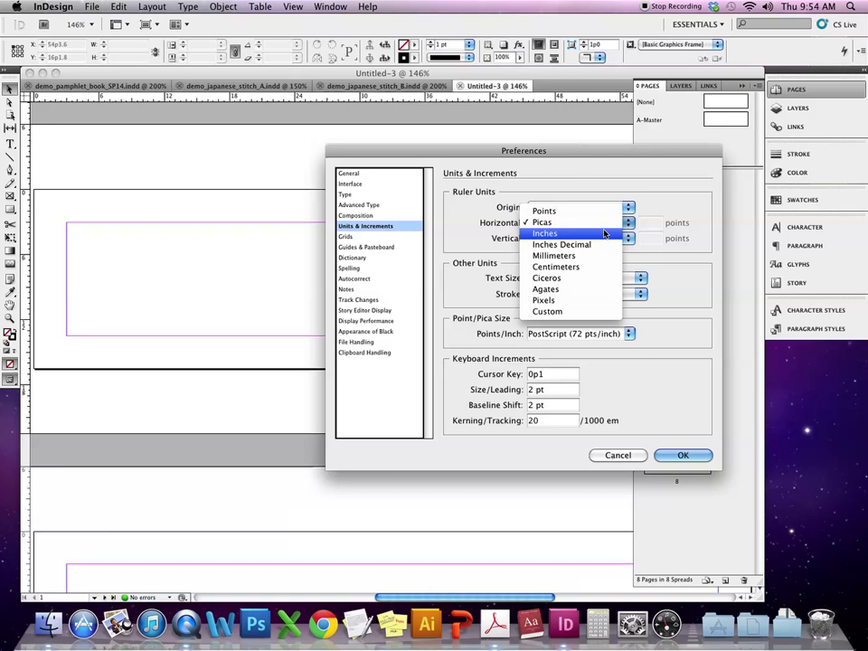
{"action": "left_click", "coordinate": [604, 233]}
{"action": "left_click", "coordinate": [682, 455]}
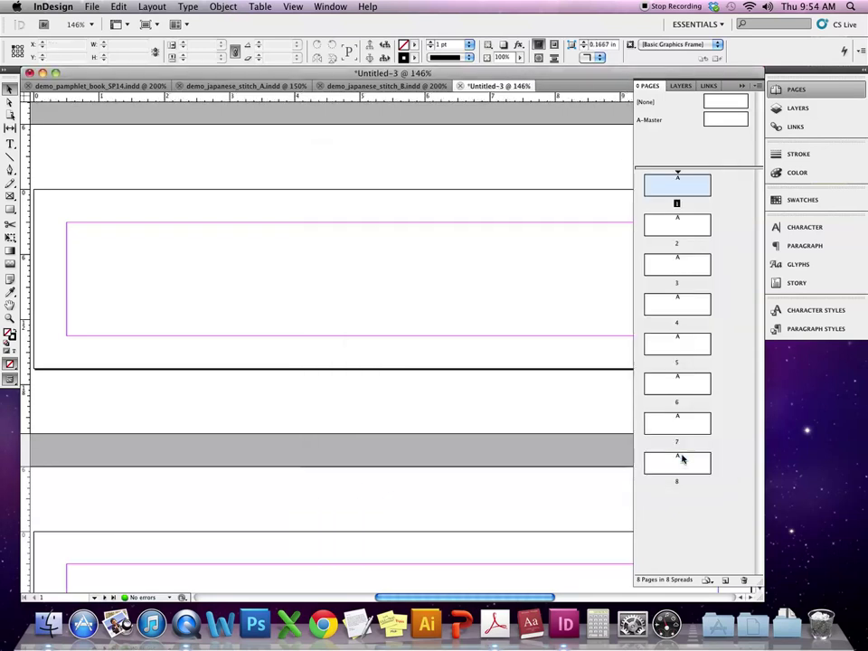
{"action": "double_click", "coordinate": [726, 119]}
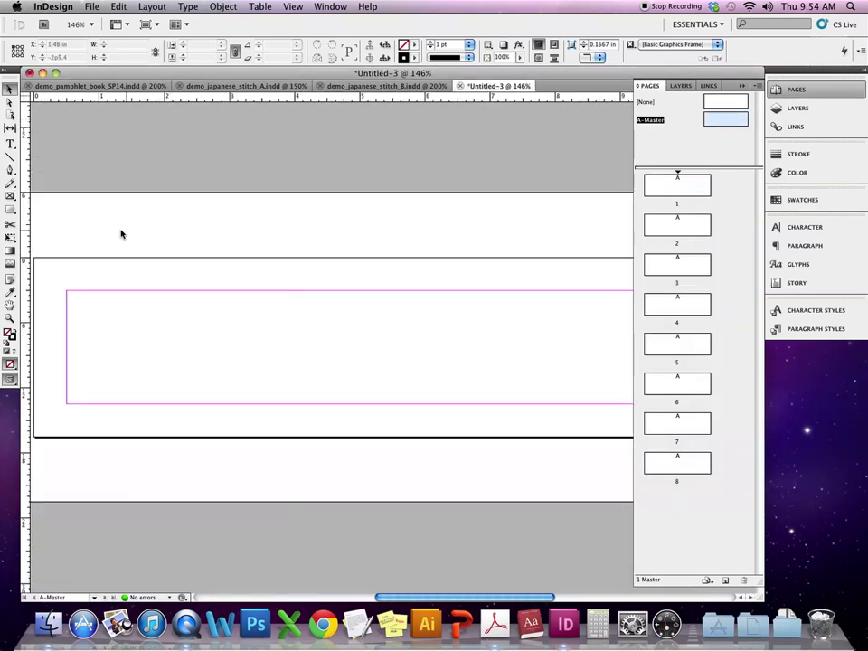
{"action": "left_click_drag", "start_coordinate": [23, 235], "coordinate": [310, 307]}
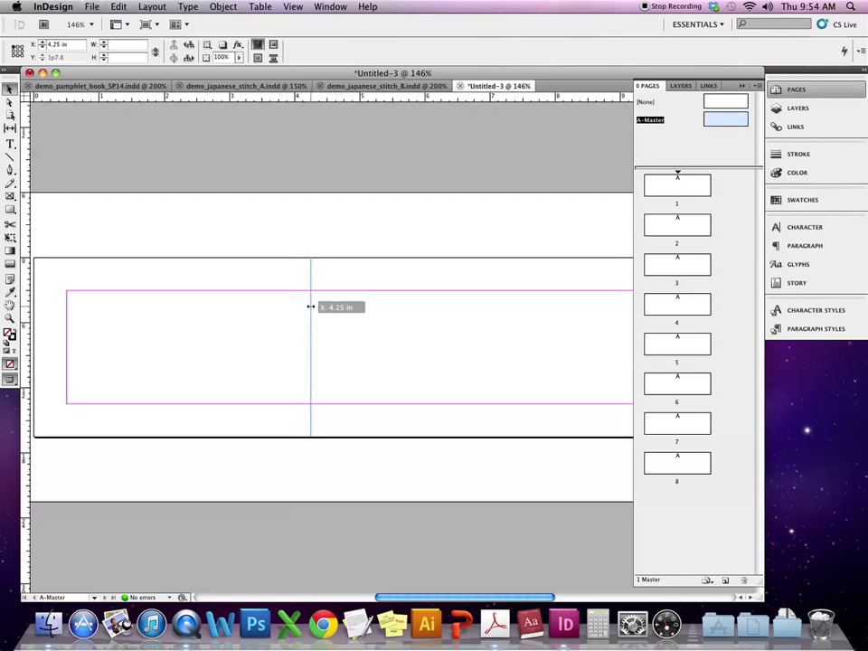
{"action": "left_click_drag", "start_coordinate": [311, 307], "coordinate": [308, 308]}
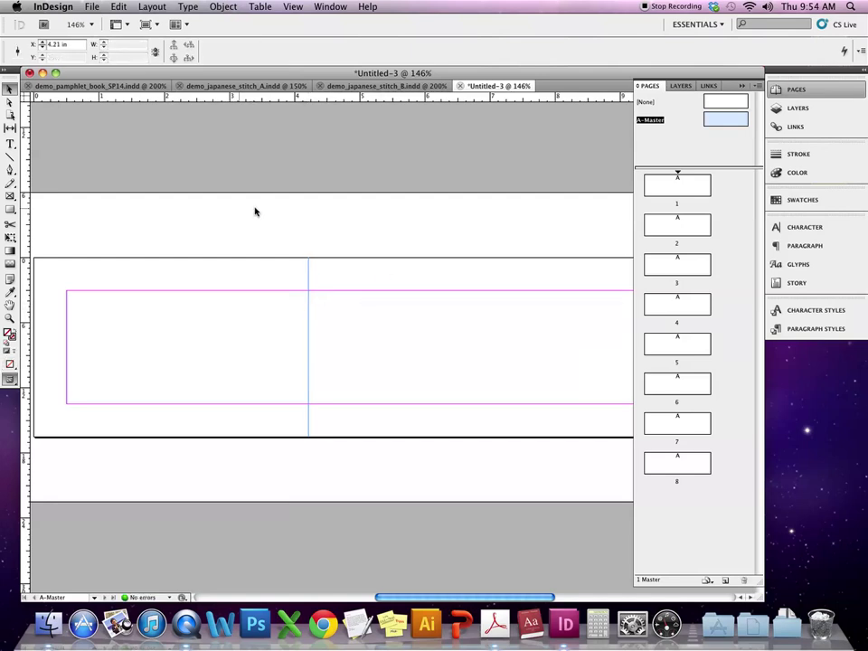
{"action": "left_click", "coordinate": [553, 234]}
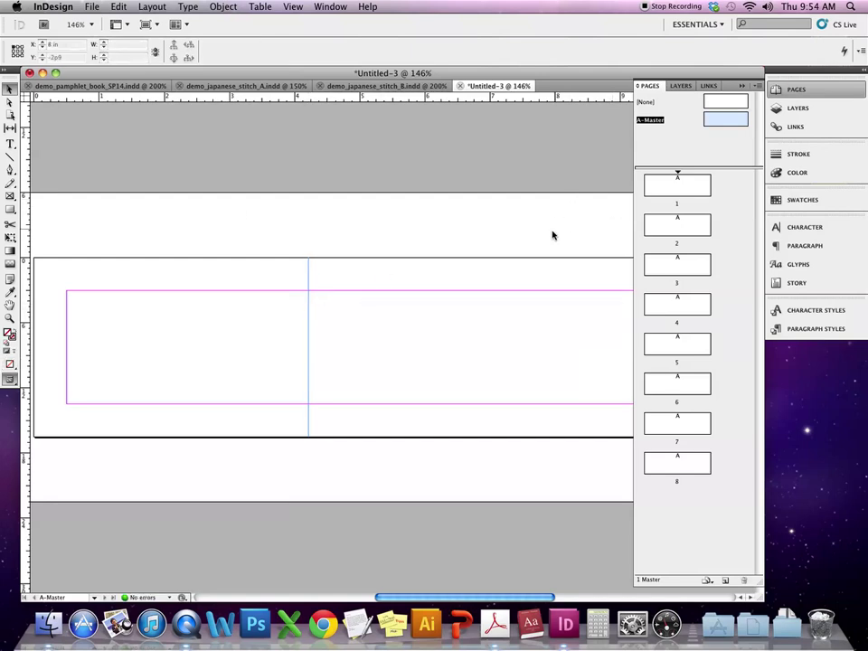
{"action": "left_click", "coordinate": [309, 283]}
{"action": "key", "text": "Delete"}
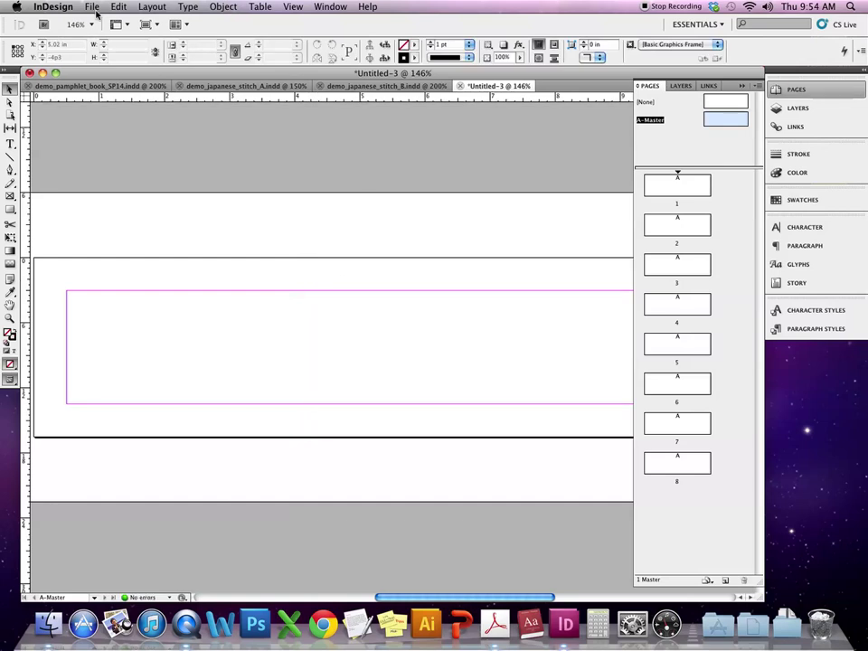
Step: Change the document setup so the page height is 4.25"
{"action": "left_click", "coordinate": [99, 6]}
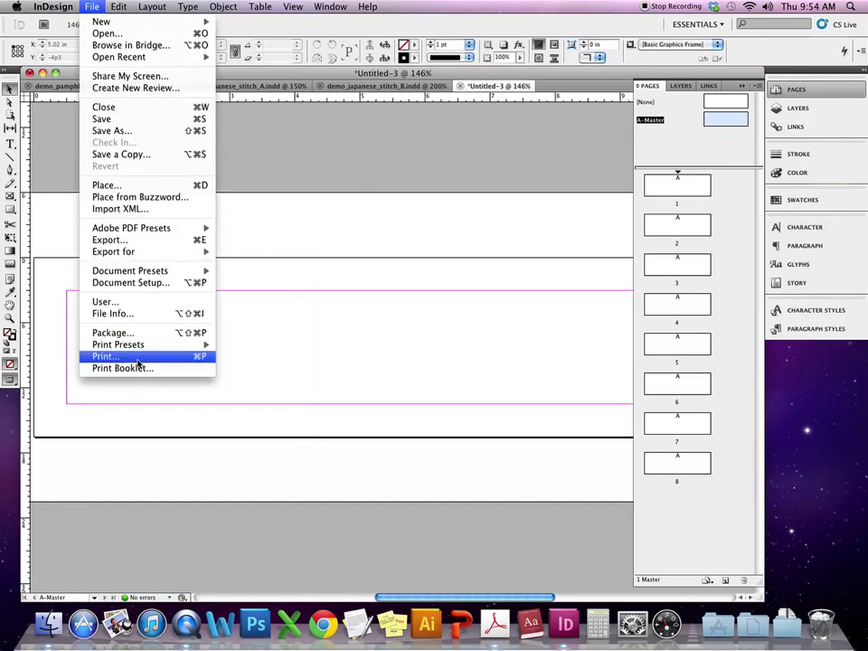
{"action": "left_click", "coordinate": [252, 277]}
{"action": "left_click", "coordinate": [91, 6]}
{"action": "mouse_move", "coordinate": [131, 251]}
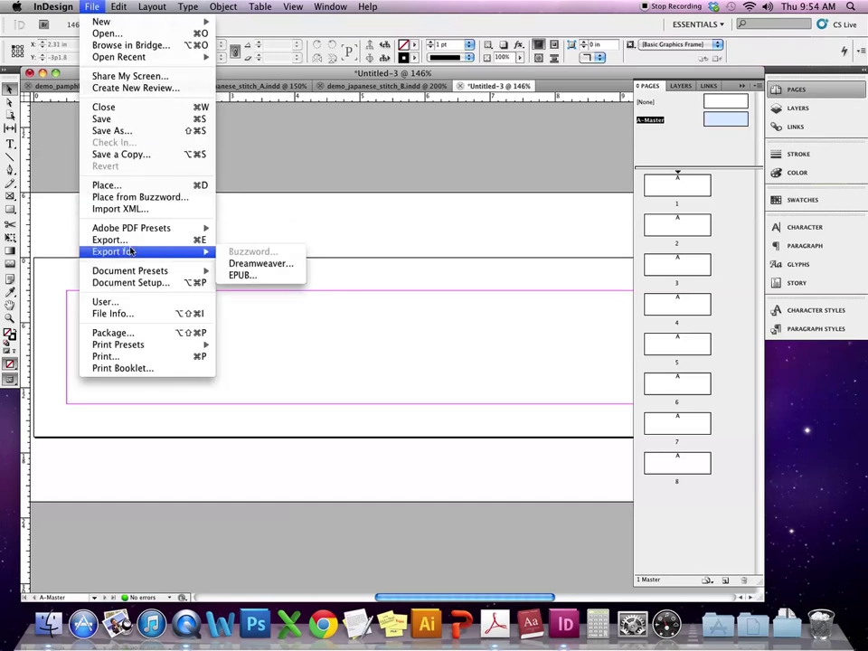
{"action": "left_click", "coordinate": [117, 283]}
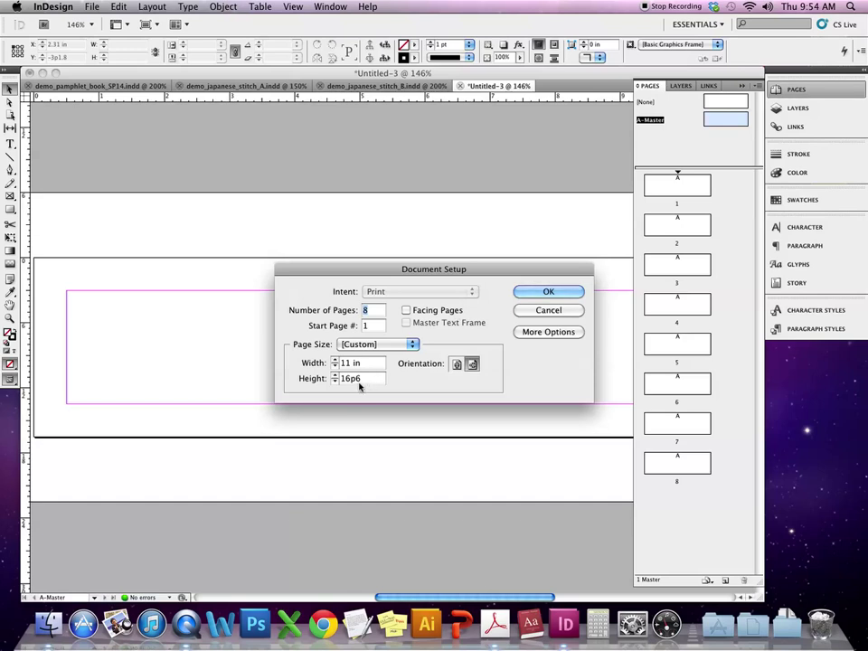
{"action": "double_click", "coordinate": [352, 378]}
{"action": "type", "text": "4.25"}
{"action": "left_click", "coordinate": [570, 295]}
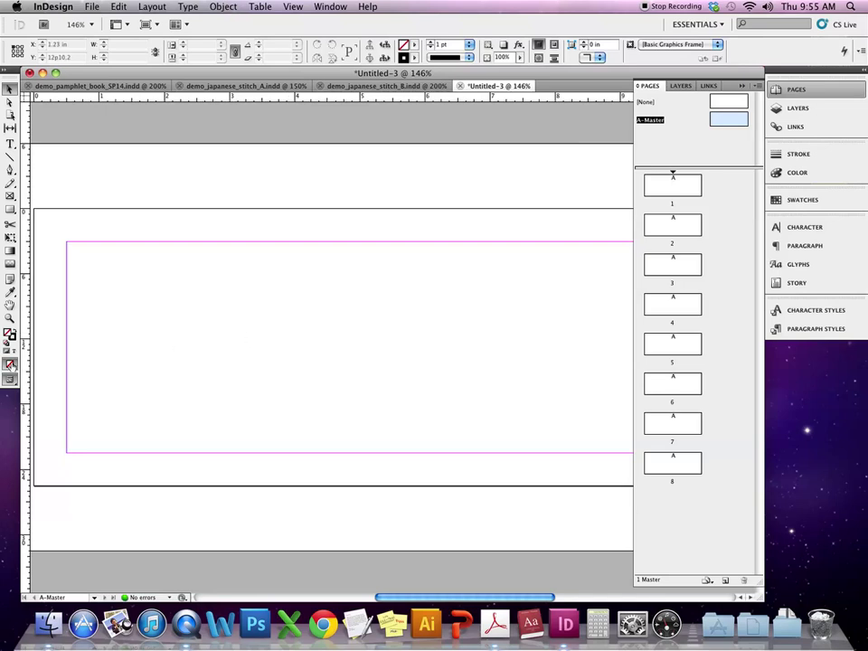
Step: Place a vertical guide at 2.75 in on the master page and create a rectangle 2.75" wide by 4.25" high
{"action": "left_click_drag", "start_coordinate": [23, 359], "coordinate": [214, 335]}
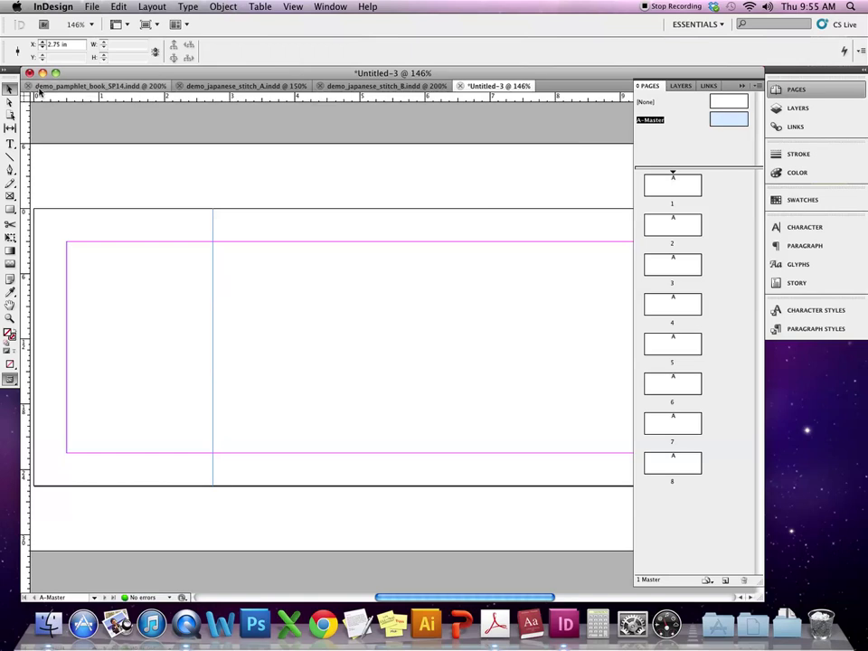
{"action": "left_click", "coordinate": [10, 210]}
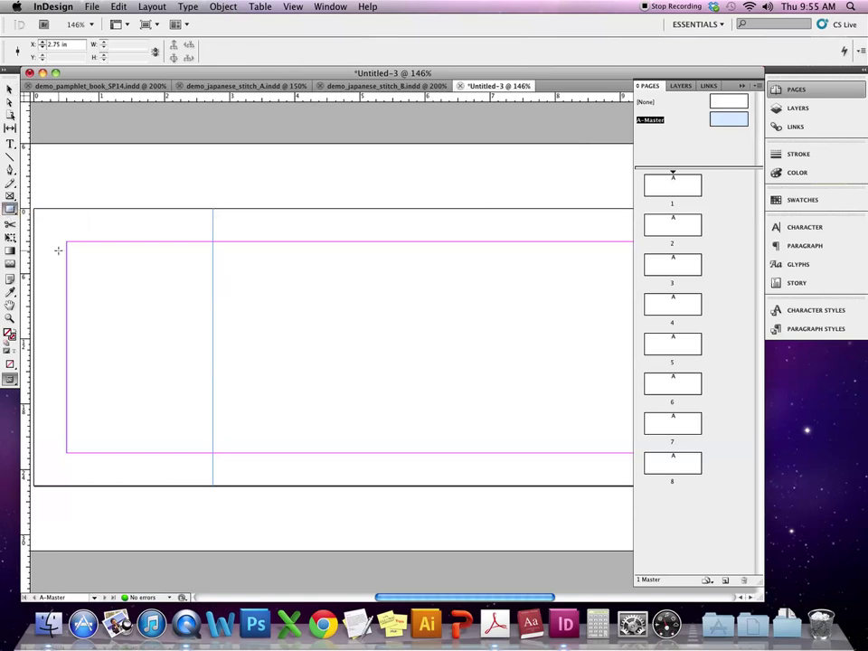
{"action": "left_click", "coordinate": [85, 180]}
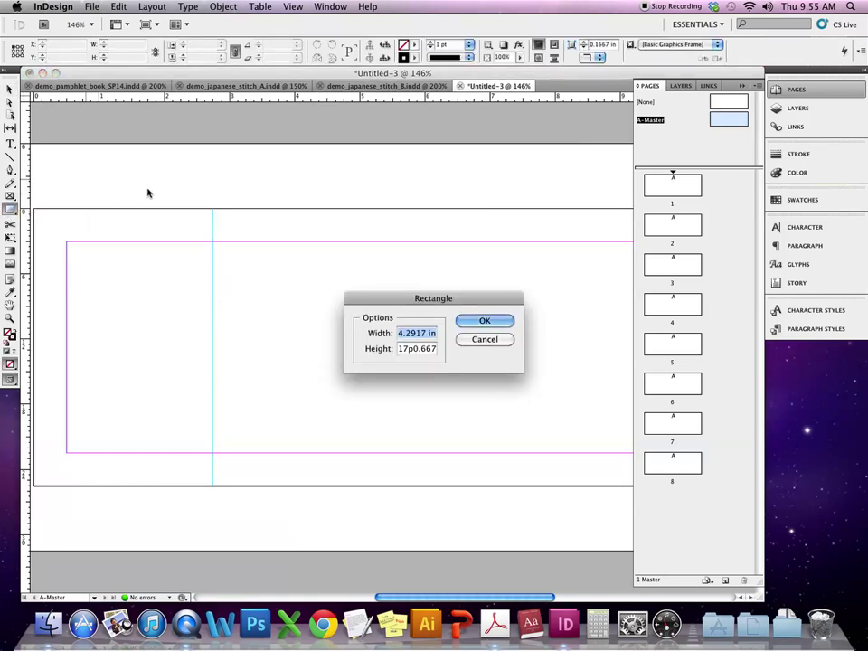
{"action": "type", "text": "2.75"}
{"action": "key", "text": "Tab"}
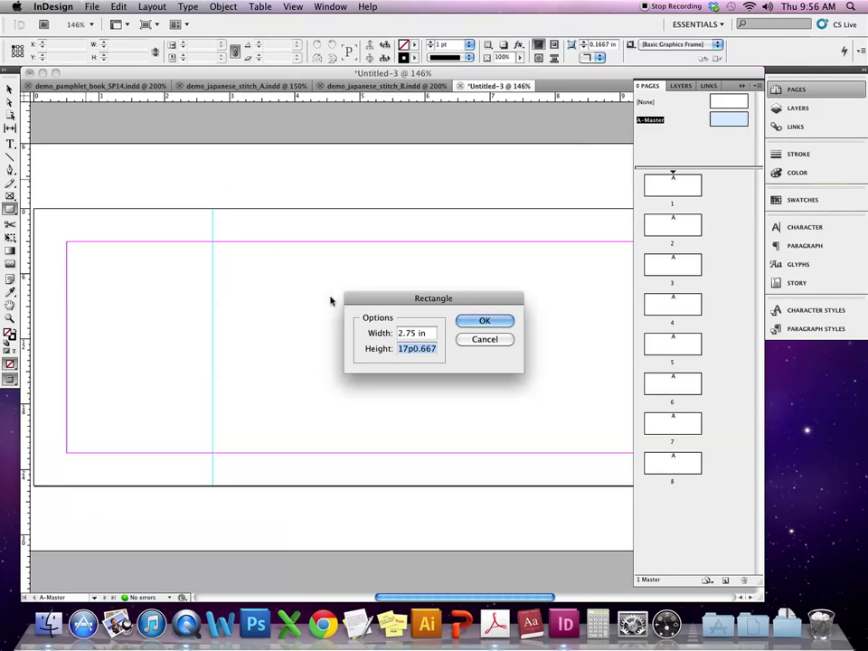
{"action": "type", "text": "4.25\""}
{"action": "key", "text": "Return"}
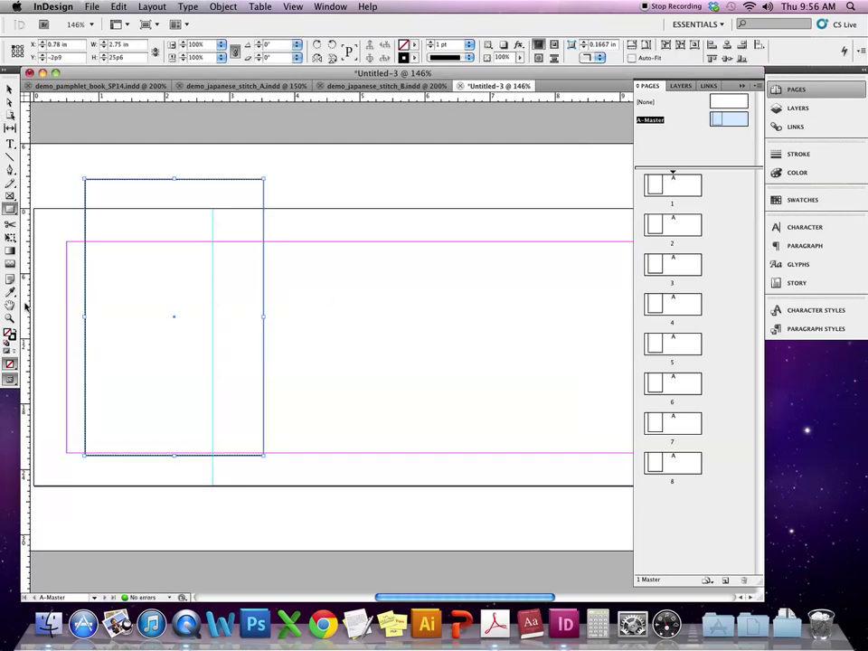
Step: Give the rectangle a black fill without a stroke and align it with the master page's upper-left corner
{"action": "left_click", "coordinate": [14, 329]}
{"action": "left_click", "coordinate": [271, 344]}
{"action": "left_click", "coordinate": [481, 339]}
{"action": "left_click", "coordinate": [9, 87]}
{"action": "left_click_drag", "start_coordinate": [128, 221], "coordinate": [75, 251]}
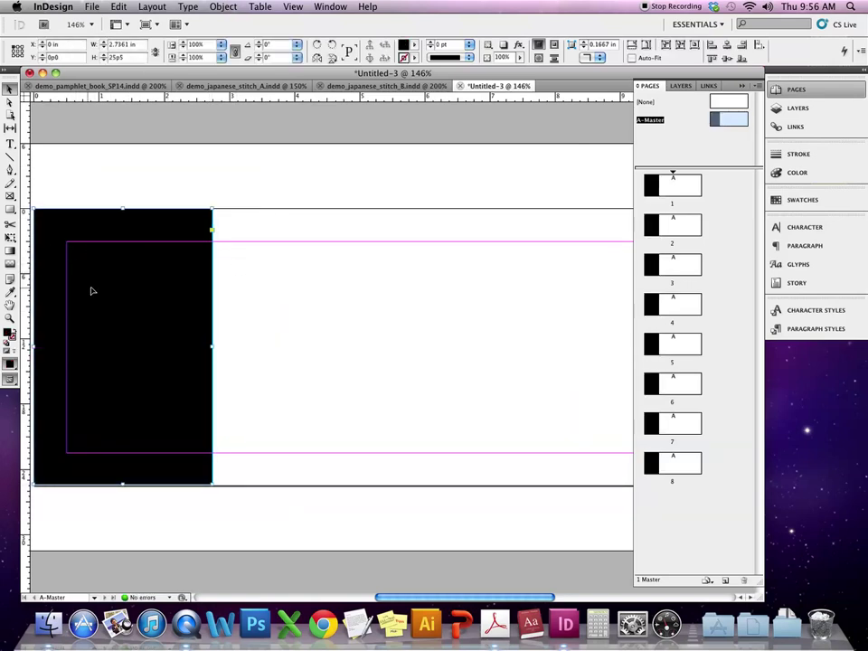
Step: Move the black rectangle across the master page panel by panel, placing vertical guides along its right edge at about 5.5 in and 8.24 in
{"action": "left_click_drag", "start_coordinate": [159, 300], "coordinate": [252, 283]}
{"action": "left_click_drag", "start_coordinate": [26, 285], "coordinate": [379, 273]}
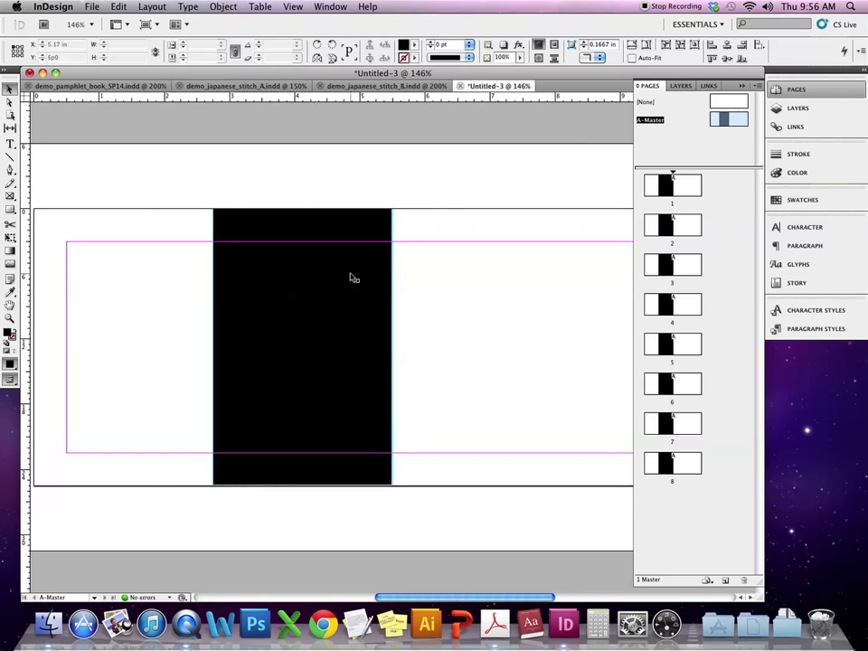
{"action": "scroll", "coordinate": [344, 276], "scroll_direction": "right", "scroll_amount": 5}
{"action": "left_click_drag", "start_coordinate": [226, 280], "coordinate": [402, 283]}
{"action": "left_click_drag", "start_coordinate": [22, 229], "coordinate": [452, 272]}
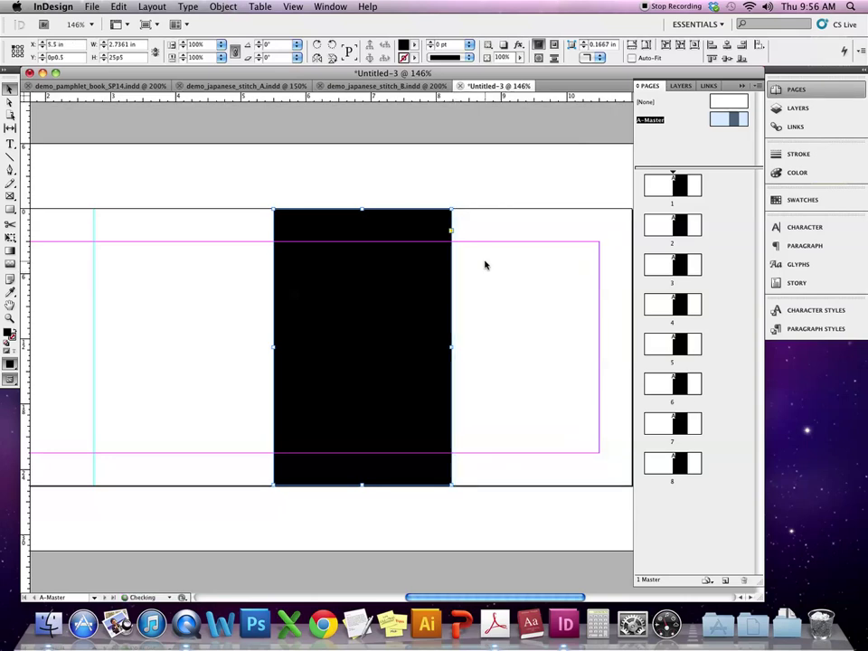
Step: Delete the black rectangle and set the rightmost vertical guide's position to exactly 8.25 in
{"action": "key", "text": "Delete"}
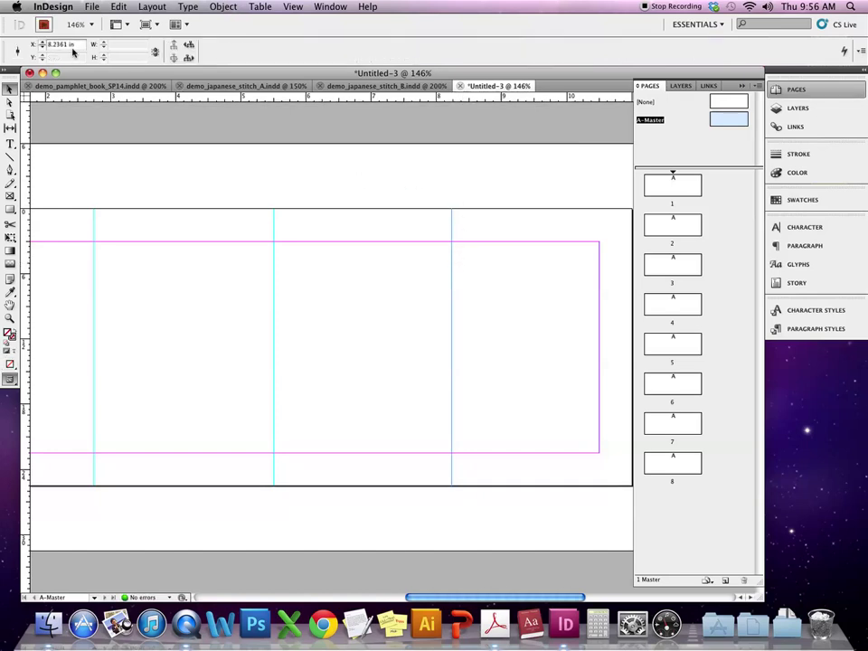
{"action": "left_click", "coordinate": [481, 316]}
{"action": "left_click", "coordinate": [452, 286]}
{"action": "left_click", "coordinate": [68, 44]}
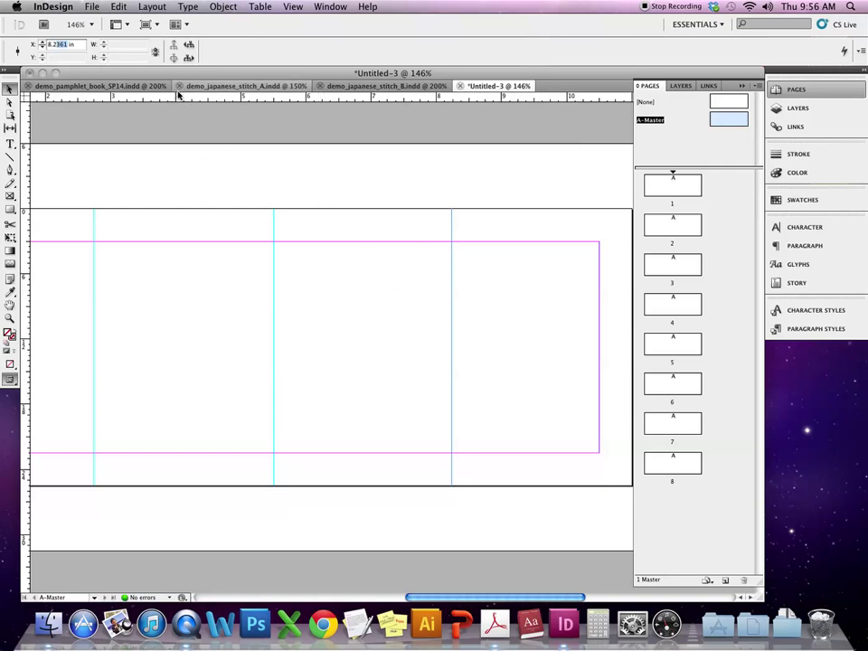
{"action": "type", "text": "8.25"}
{"action": "key", "text": "Return"}
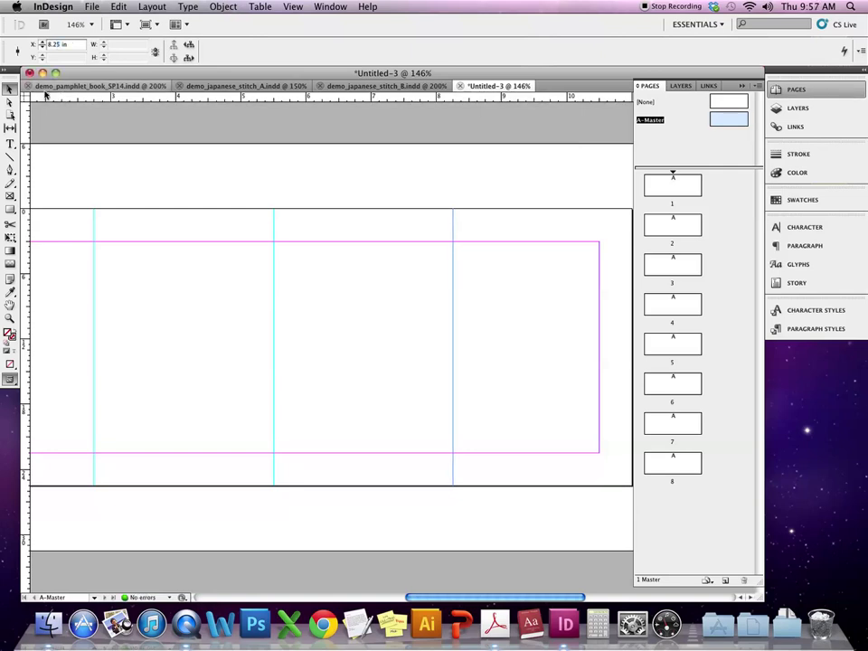
{"action": "left_click", "coordinate": [366, 388]}
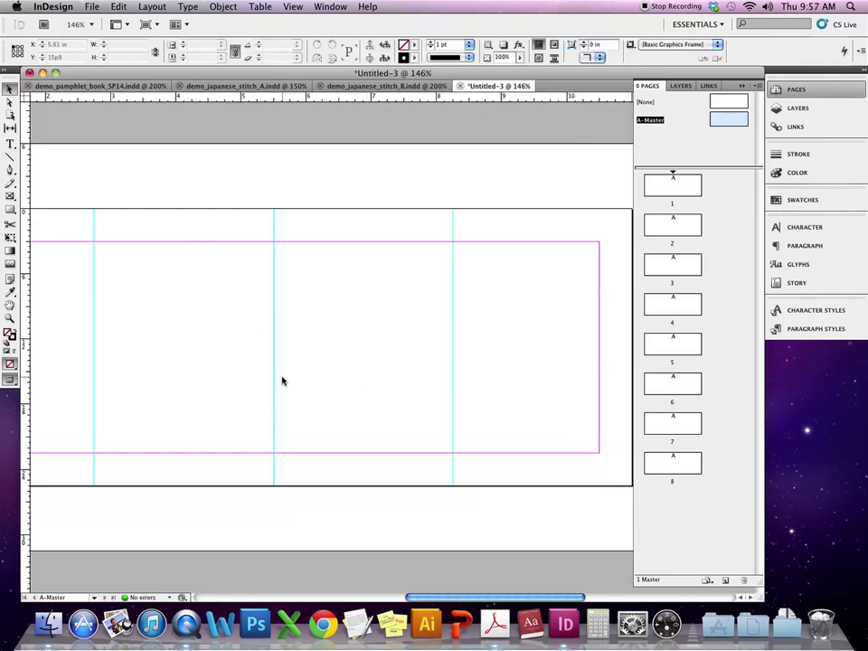
Step: Go through document pages 1 to 8 to check the master page guides on each
{"action": "double_click", "coordinate": [674, 187]}
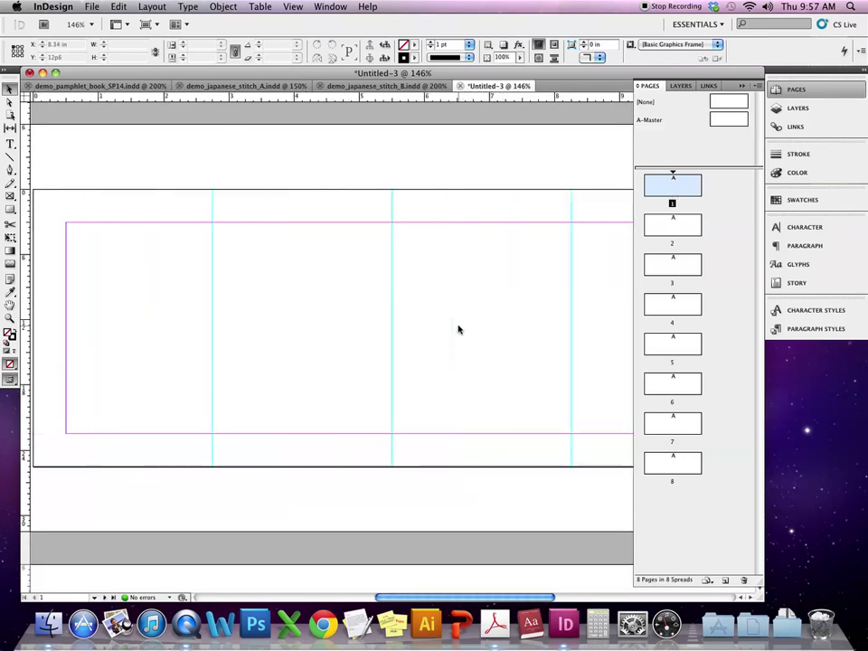
{"action": "double_click", "coordinate": [669, 224]}
{"action": "left_click", "coordinate": [663, 271]}
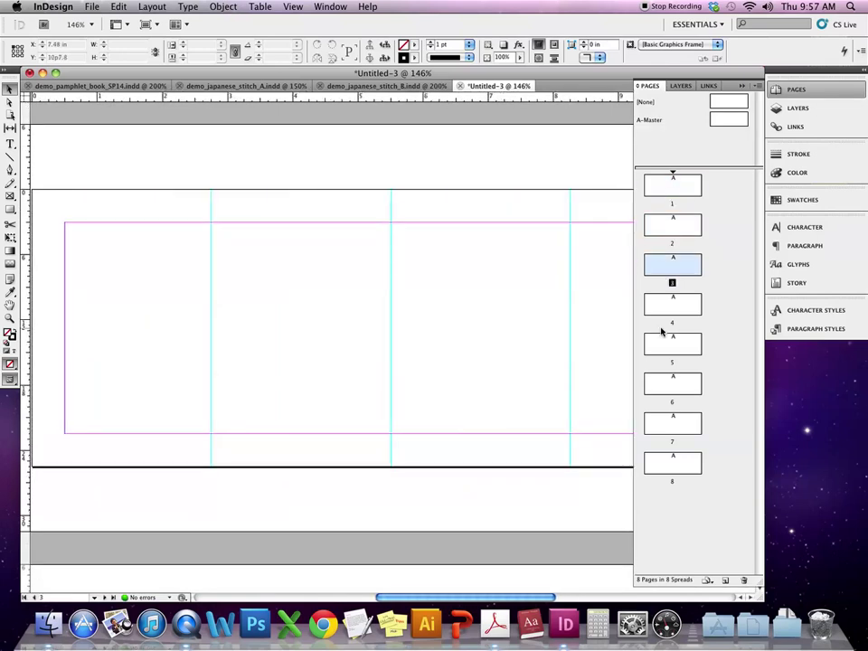
{"action": "double_click", "coordinate": [665, 305]}
{"action": "double_click", "coordinate": [665, 345]}
{"action": "double_click", "coordinate": [665, 387]}
{"action": "double_click", "coordinate": [665, 425]}
{"action": "left_click", "coordinate": [658, 464]}
{"action": "double_click", "coordinate": [658, 464]}
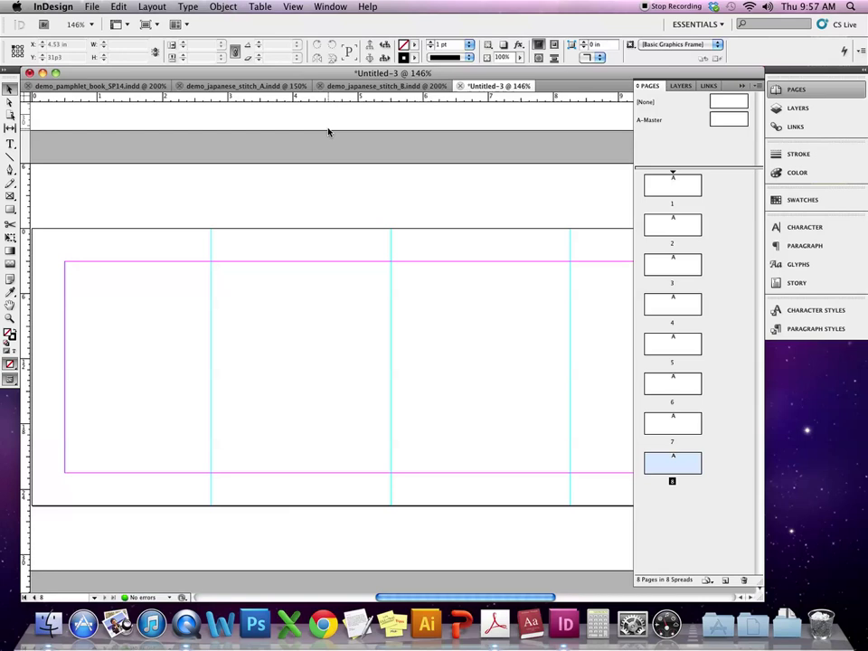
Step: Start a new print document with a custom page size of 4.25" wide by 2.75" high
{"action": "left_click", "coordinate": [90, 6]}
{"action": "mouse_move", "coordinate": [106, 29]}
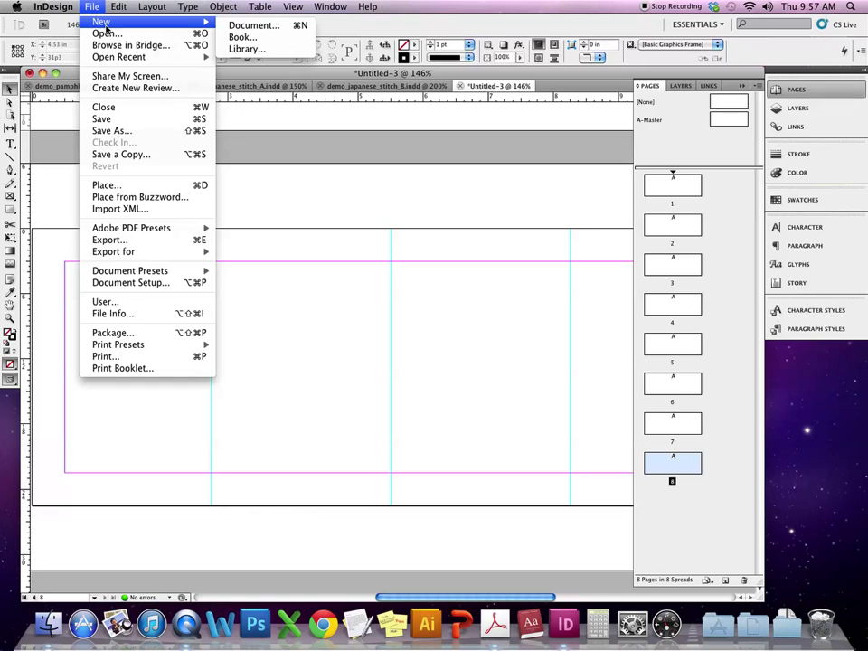
{"action": "left_click", "coordinate": [257, 26]}
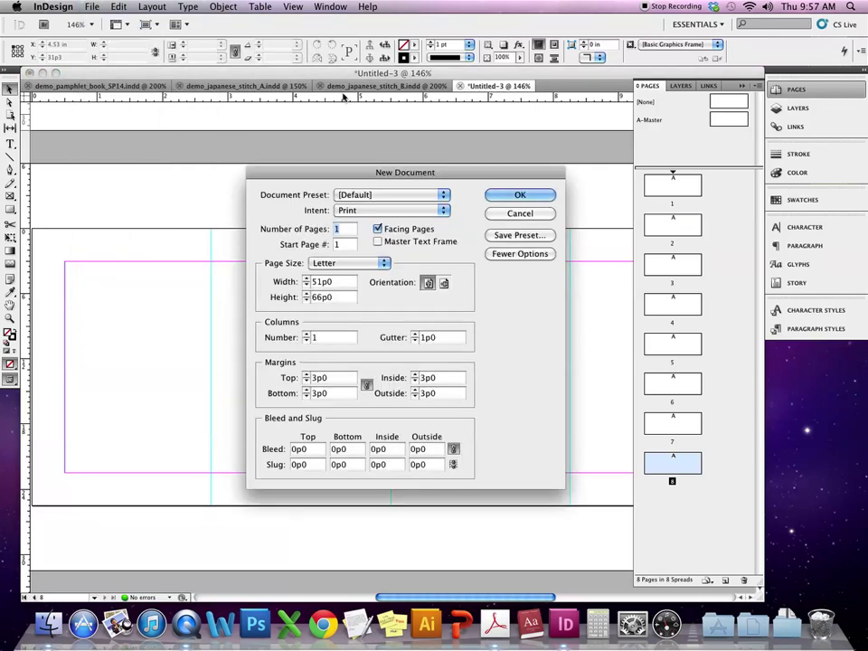
{"action": "double_click", "coordinate": [346, 285]}
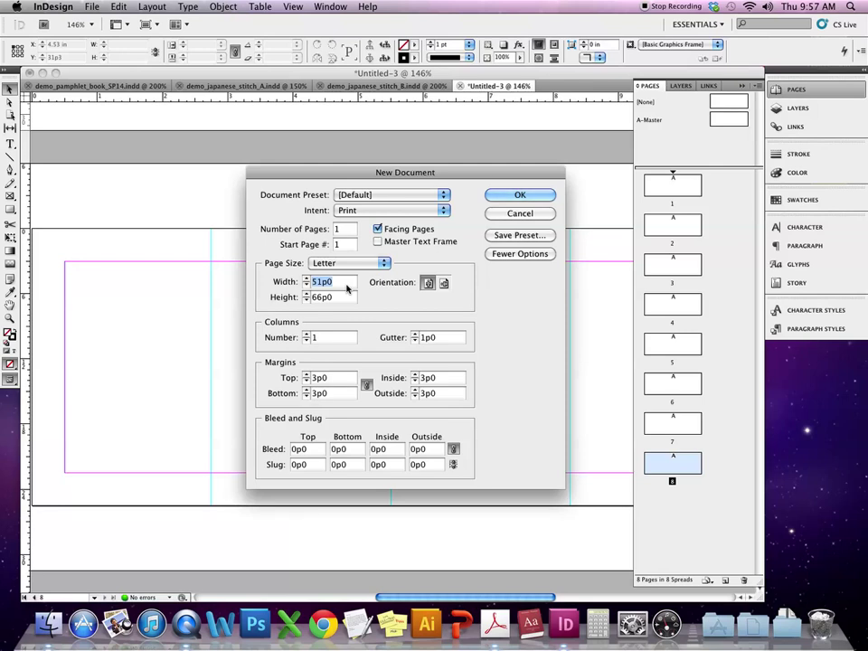
{"action": "type", "text": "4.25\""}
{"action": "key", "text": "Tab"}
{"action": "type", "text": "2.75\""}
{"action": "key", "text": "Tab"}
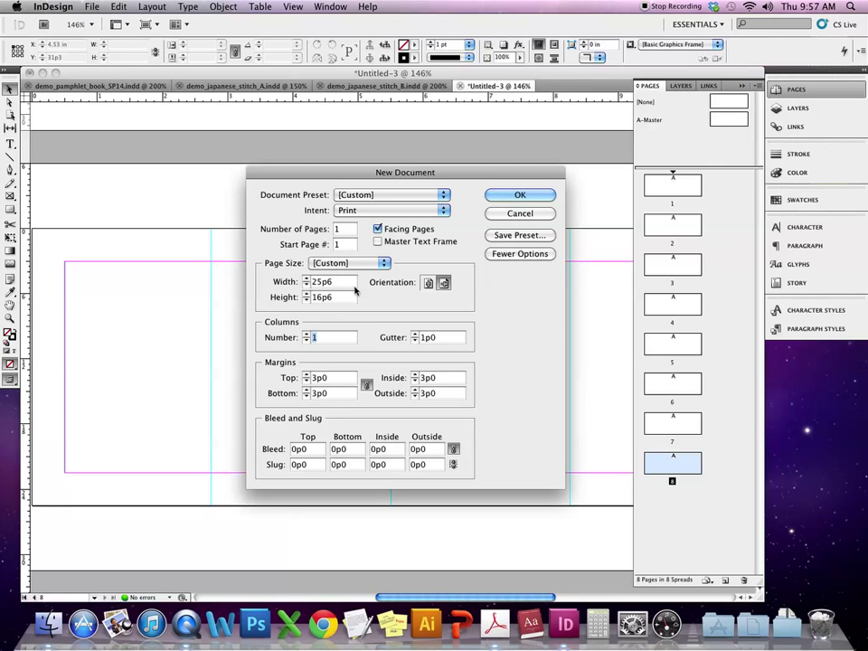
Step: Turn off facing pages, set the new document to 28 pages, and create it
{"action": "left_click", "coordinate": [377, 230]}
{"action": "double_click", "coordinate": [339, 229]}
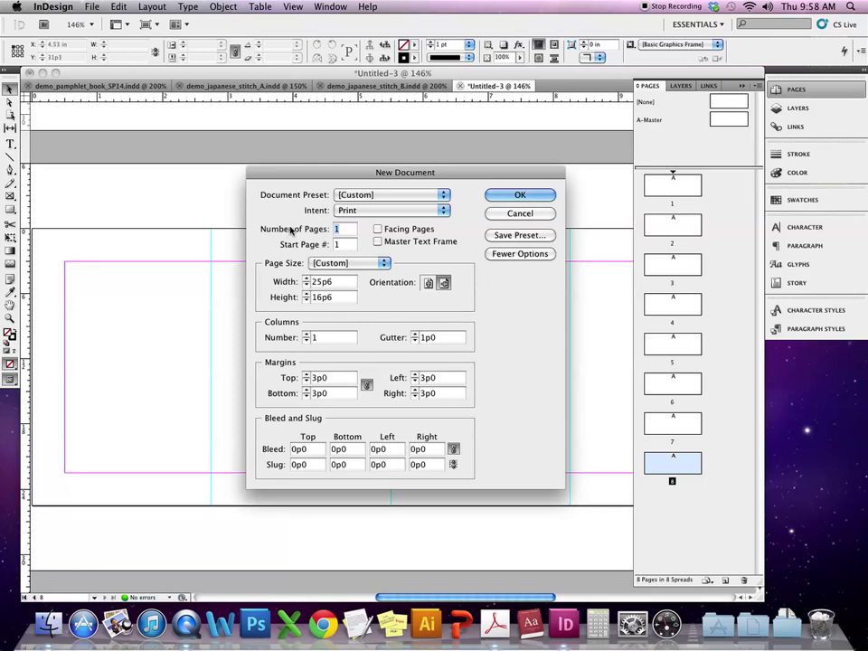
{"action": "type", "text": "28"}
{"action": "key", "text": "Tab"}
{"action": "key", "text": "Tab"}
{"action": "key", "text": "Tab"}
{"action": "key", "text": "Tab"}
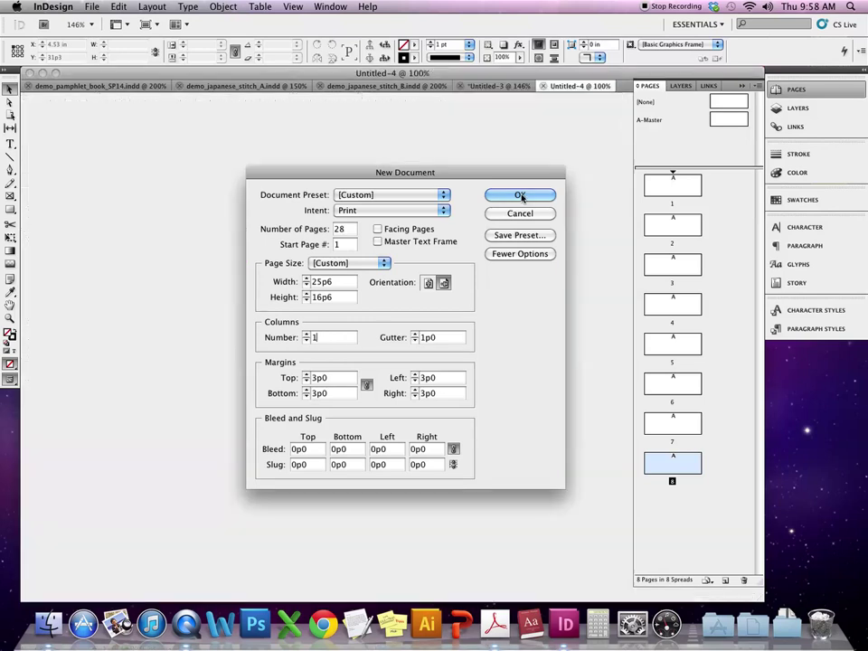
{"action": "left_click", "coordinate": [519, 195]}
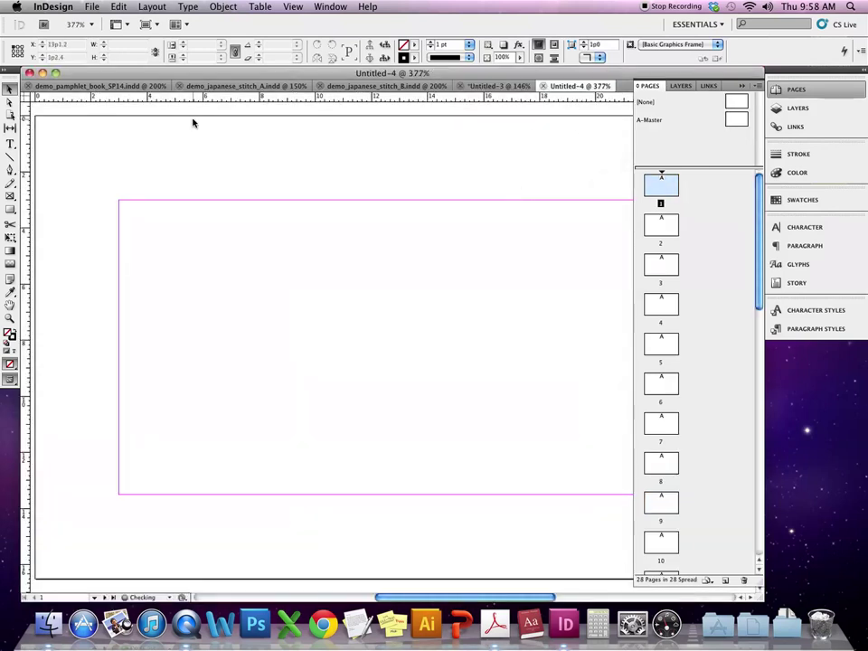
Step: Change the document's page orientation from landscape to portrait
{"action": "left_click", "coordinate": [92, 7]}
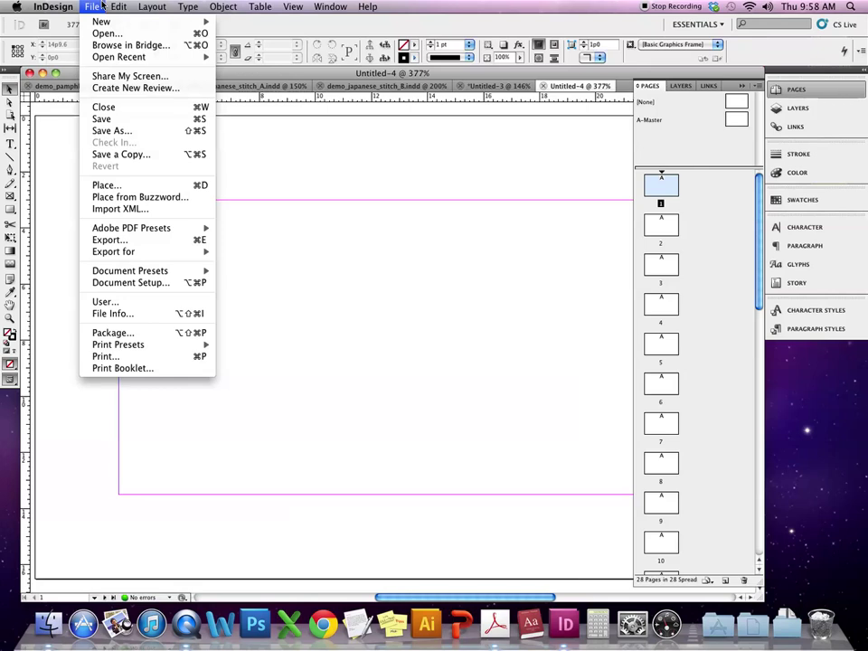
{"action": "left_click", "coordinate": [129, 284]}
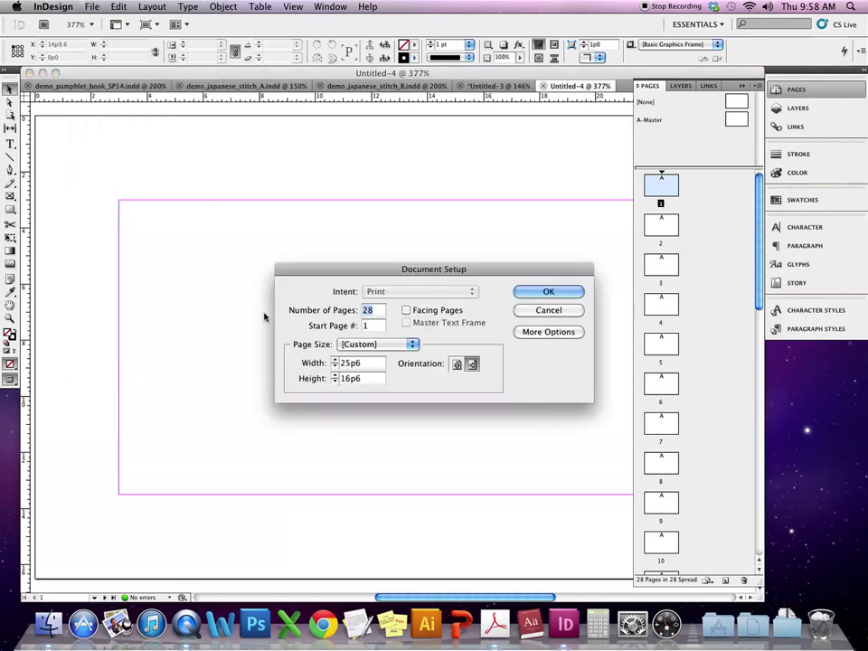
{"action": "left_click", "coordinate": [537, 293]}
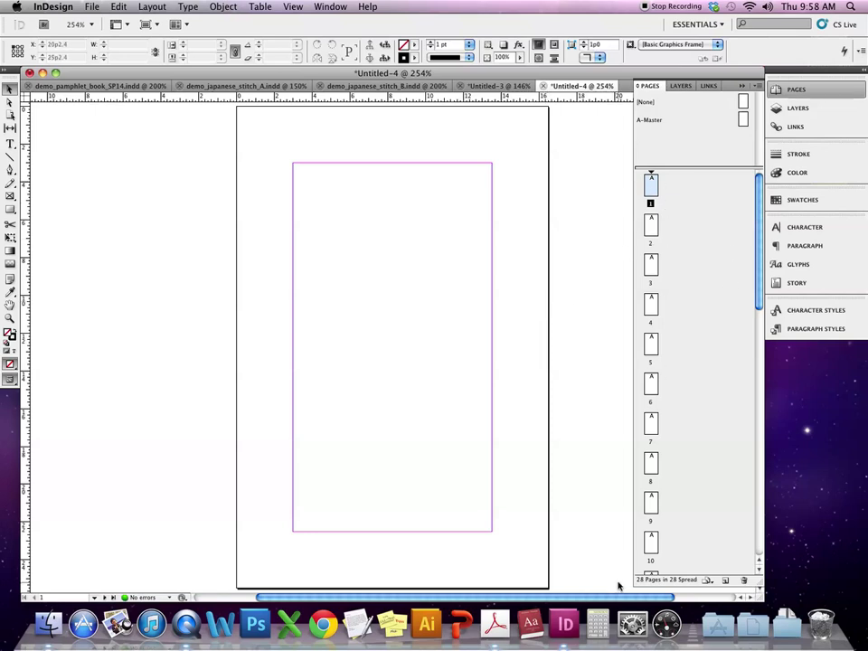
Step: Disallow shuffling of document pages and attach pages 2, 3 and 4 beside page 1 as one four-page spread
{"action": "left_click", "coordinate": [678, 213]}
{"action": "right_click", "coordinate": [682, 213]}
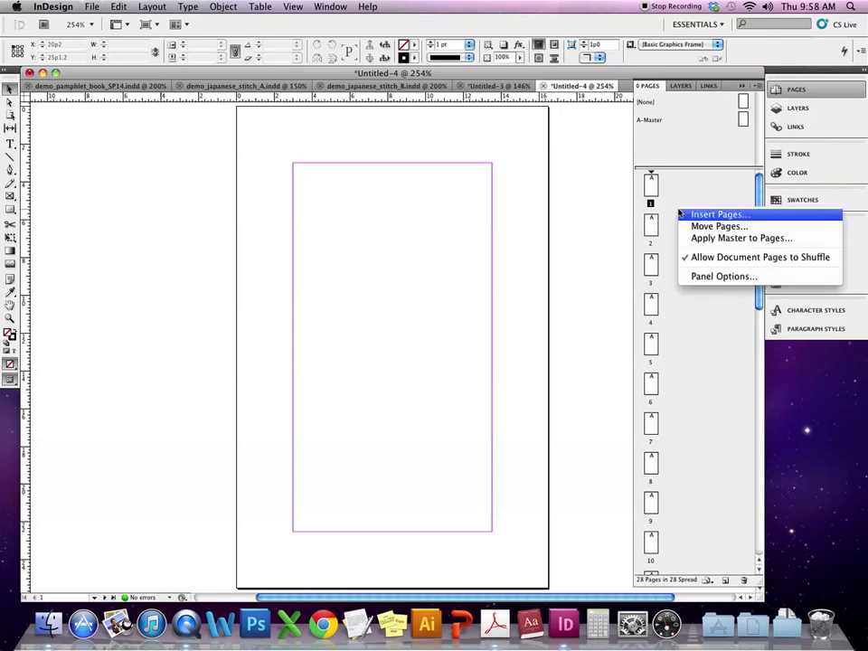
{"action": "left_click", "coordinate": [737, 259]}
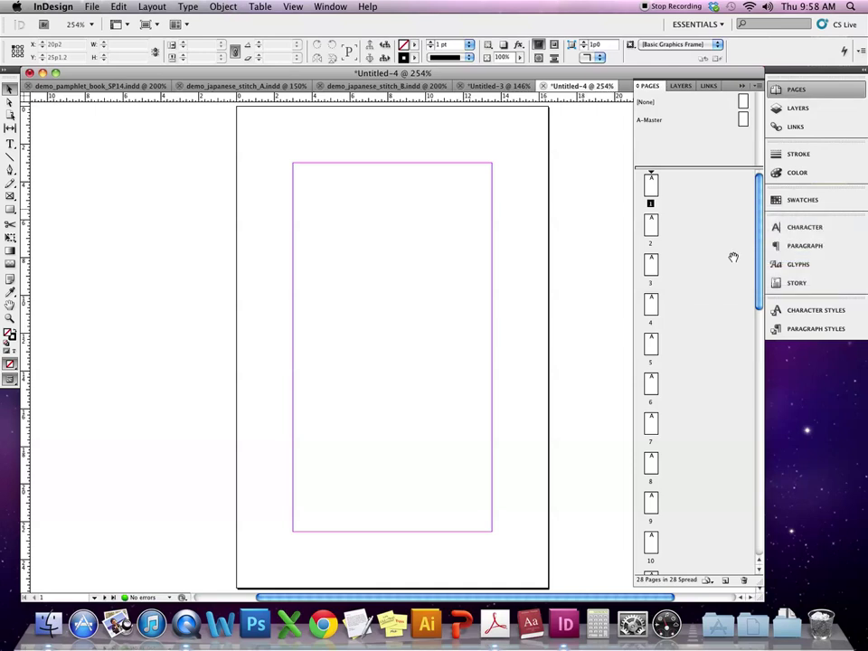
{"action": "left_click", "coordinate": [651, 228]}
{"action": "left_click_drag", "start_coordinate": [651, 236], "coordinate": [661, 190]}
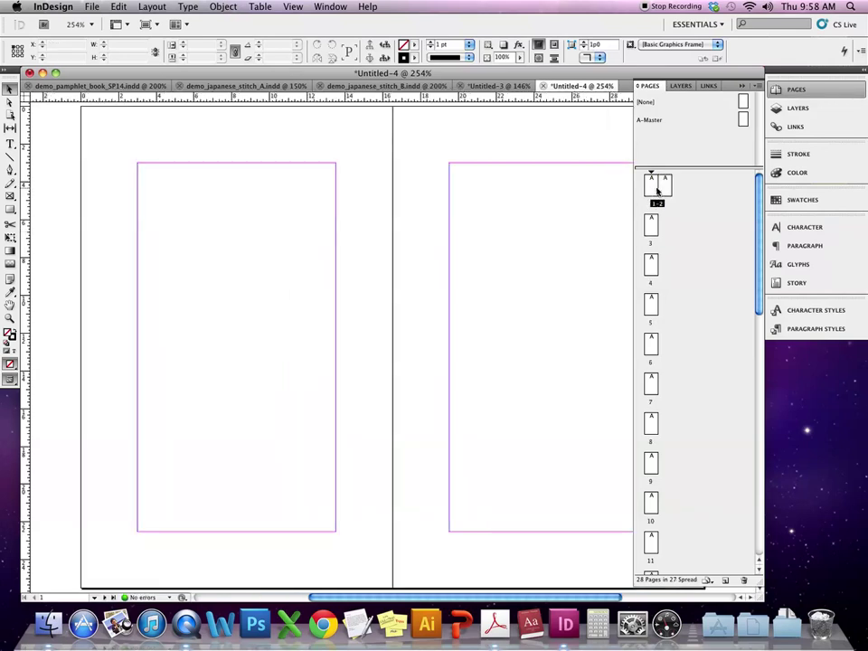
{"action": "left_click_drag", "start_coordinate": [652, 235], "coordinate": [669, 194]}
{"action": "left_click_drag", "start_coordinate": [648, 233], "coordinate": [691, 184]}
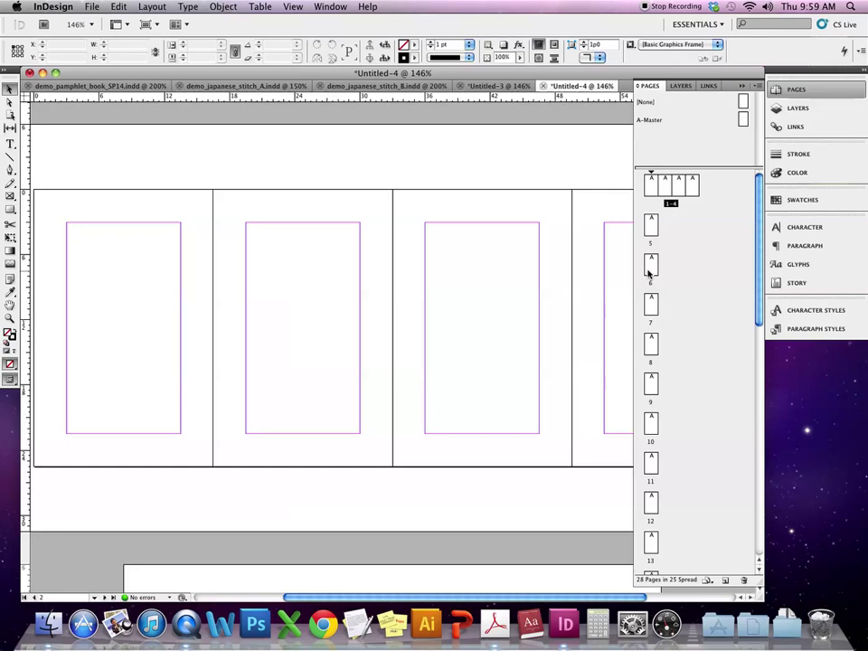
Step: Arrange pages 5 to 16 into the four-page spreads 5–8, 9–12 and 13–16, keeping page shuffling off
{"action": "left_click_drag", "start_coordinate": [653, 269], "coordinate": [685, 221]}
{"action": "left_click_drag", "start_coordinate": [653, 303], "coordinate": [669, 271]}
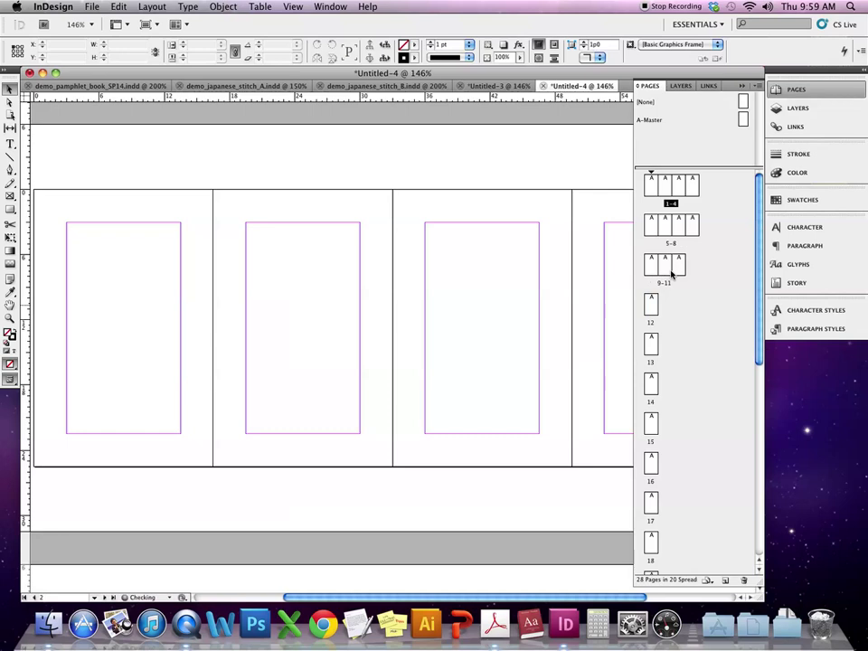
{"action": "right_click", "coordinate": [685, 314]}
{"action": "left_click", "coordinate": [750, 261]}
{"action": "right_click", "coordinate": [697, 314]}
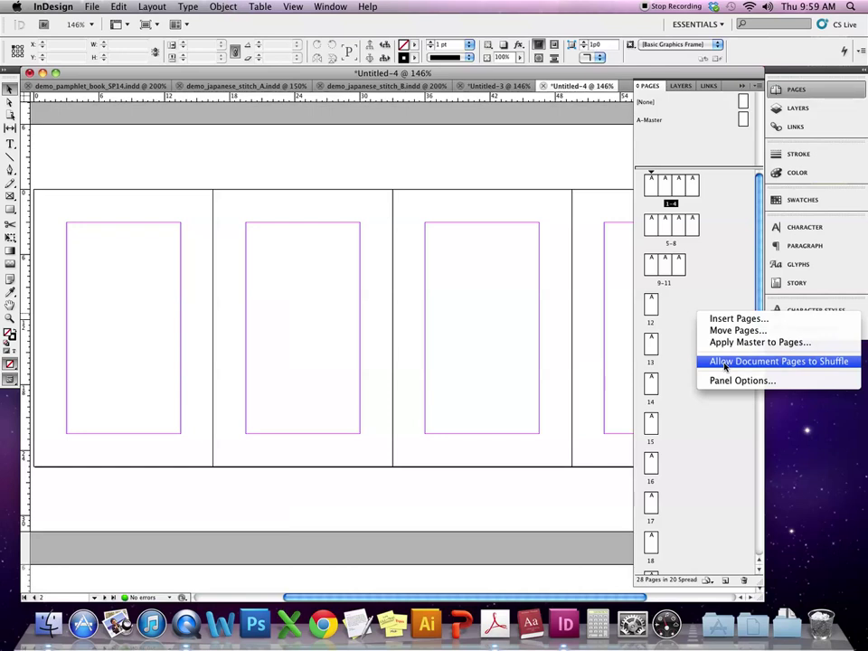
{"action": "left_click", "coordinate": [683, 322]}
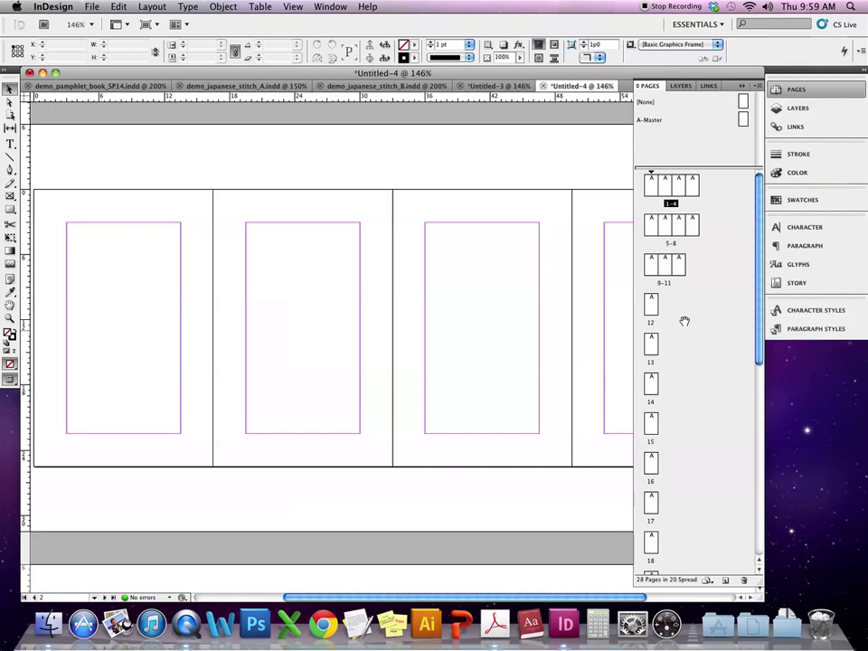
{"action": "left_click_drag", "start_coordinate": [650, 306], "coordinate": [685, 266]}
{"action": "left_click_drag", "start_coordinate": [653, 335], "coordinate": [687, 306]}
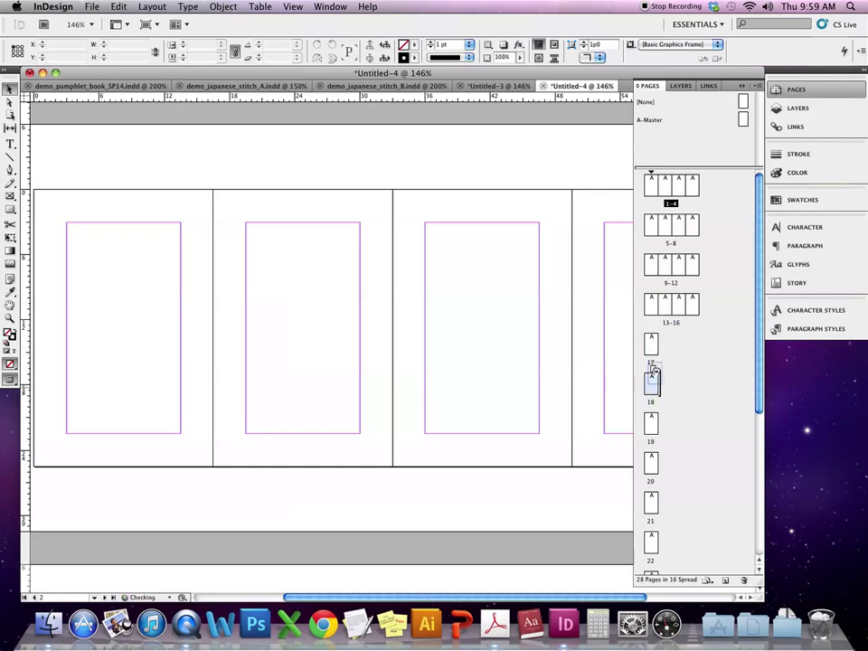
Step: Arrange the remaining pages into the four-page spreads 17–20, 21–24 and 25–28
{"action": "left_click_drag", "start_coordinate": [651, 380], "coordinate": [689, 342]}
{"action": "left_click_drag", "start_coordinate": [653, 422], "coordinate": [676, 381]}
{"action": "left_click_drag", "start_coordinate": [651, 422], "coordinate": [686, 389]}
{"action": "left_click_drag", "start_coordinate": [653, 459], "coordinate": [687, 425]}
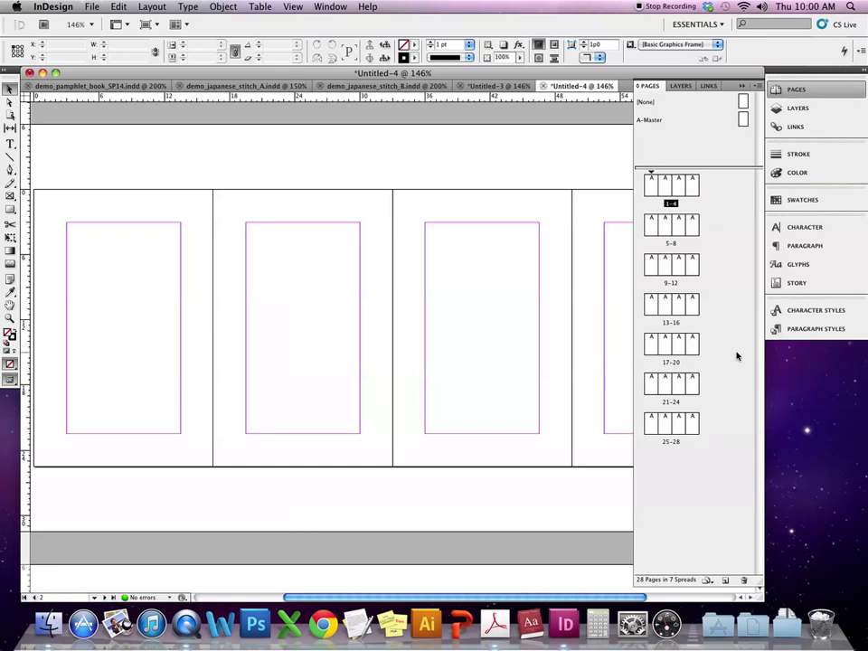
Step: Set the bottom margin of the A-Master page to 5p0
{"action": "double_click", "coordinate": [742, 120]}
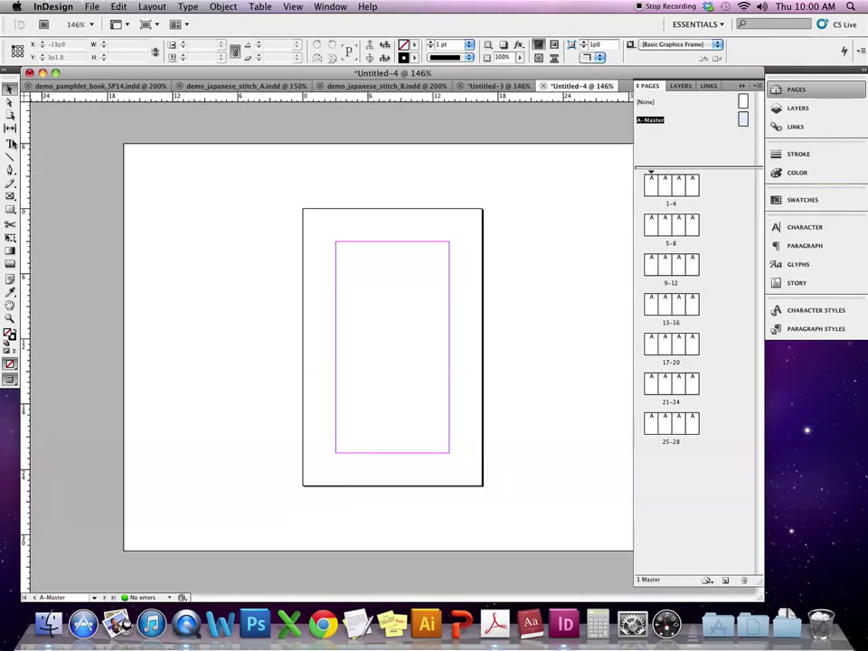
{"action": "left_click", "coordinate": [11, 144]}
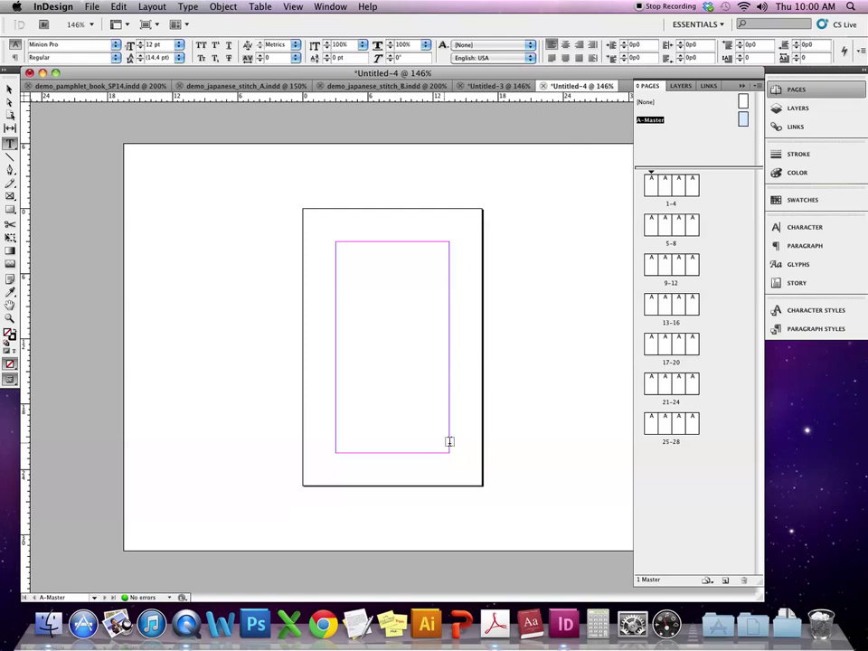
{"action": "left_click", "coordinate": [119, 6]}
{"action": "mouse_move", "coordinate": [168, 5]}
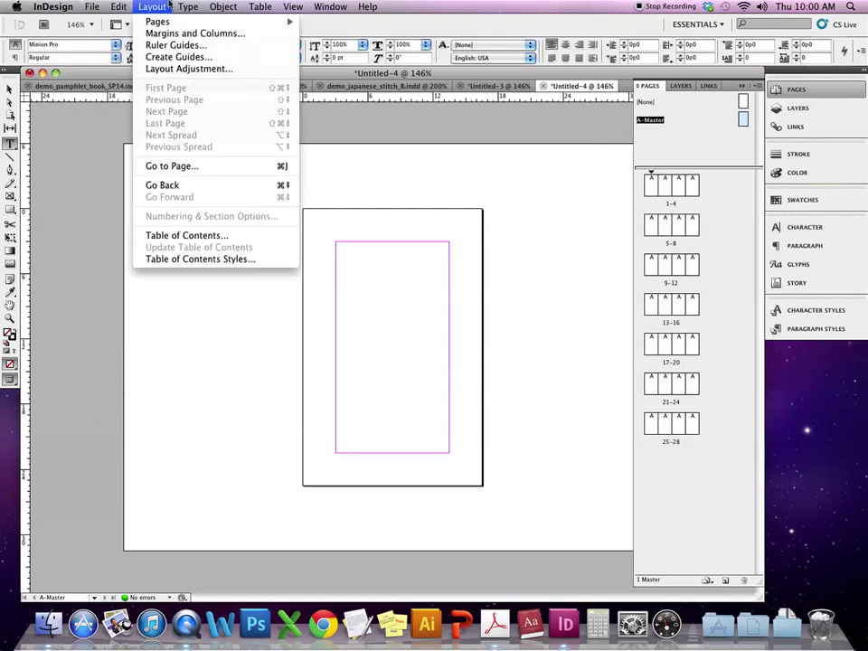
{"action": "left_click", "coordinate": [194, 34]}
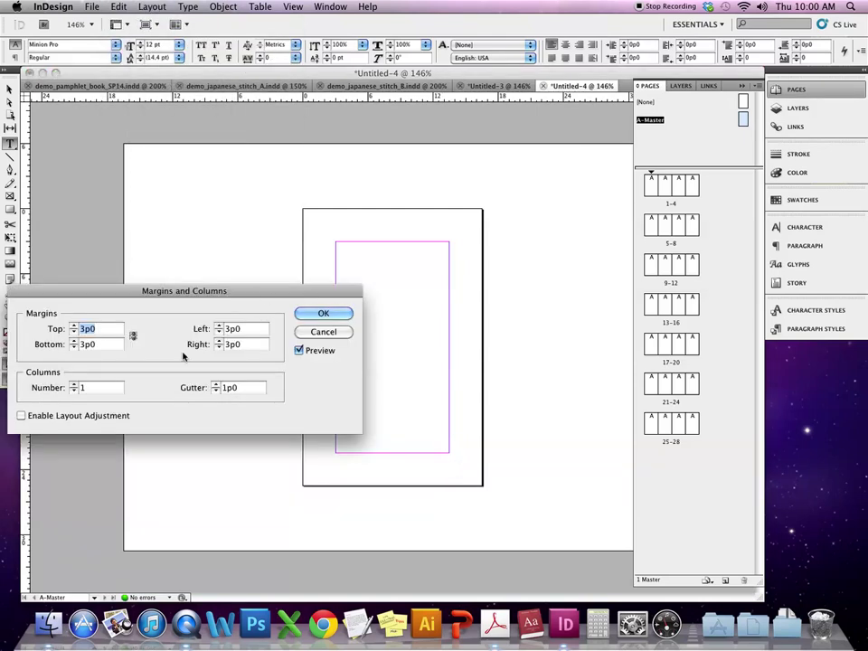
{"action": "left_click", "coordinate": [73, 348]}
{"action": "left_click", "coordinate": [73, 348]}
{"action": "left_click", "coordinate": [73, 348]}
{"action": "left_click", "coordinate": [74, 348]}
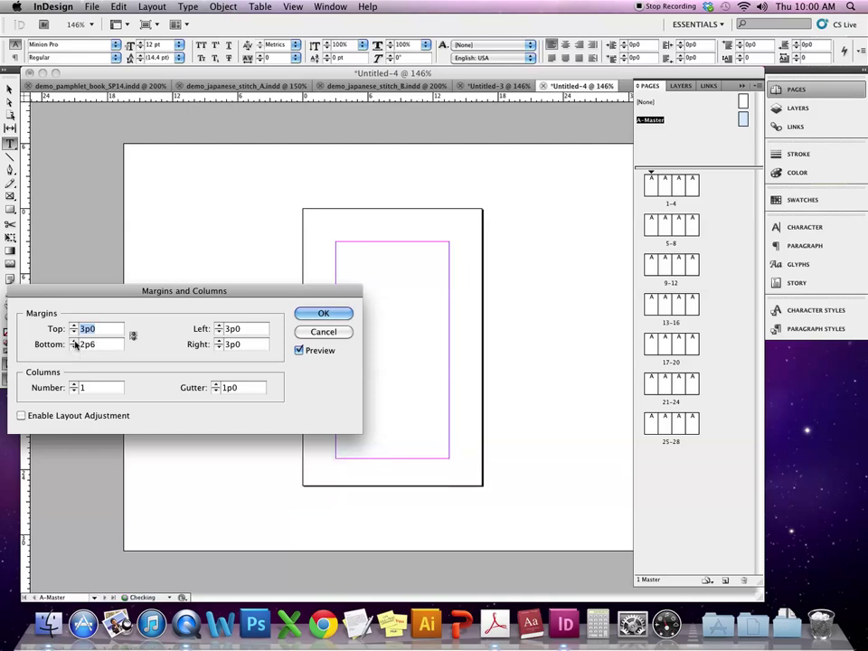
{"action": "key", "text": "Tab"}
{"action": "type", "text": "5"}
{"action": "key", "text": "Tab"}
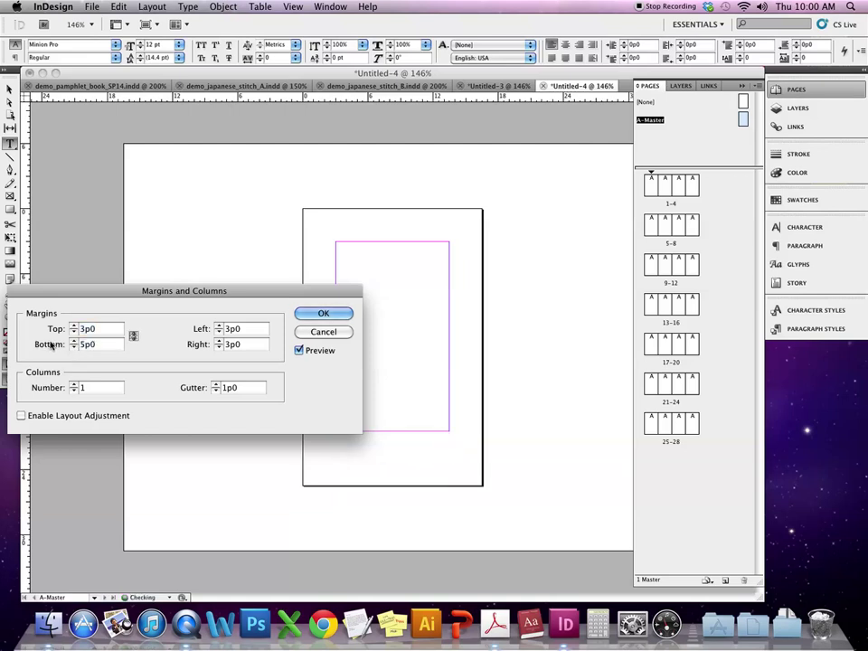
{"action": "left_click", "coordinate": [321, 314]}
Step: Draw a text frame about 1p4 by 2p1 below the master's lower-left margin corner and set its text to Helvetica, 9 pt
{"action": "left_click_drag", "start_coordinate": [336, 433], "coordinate": [350, 451]}
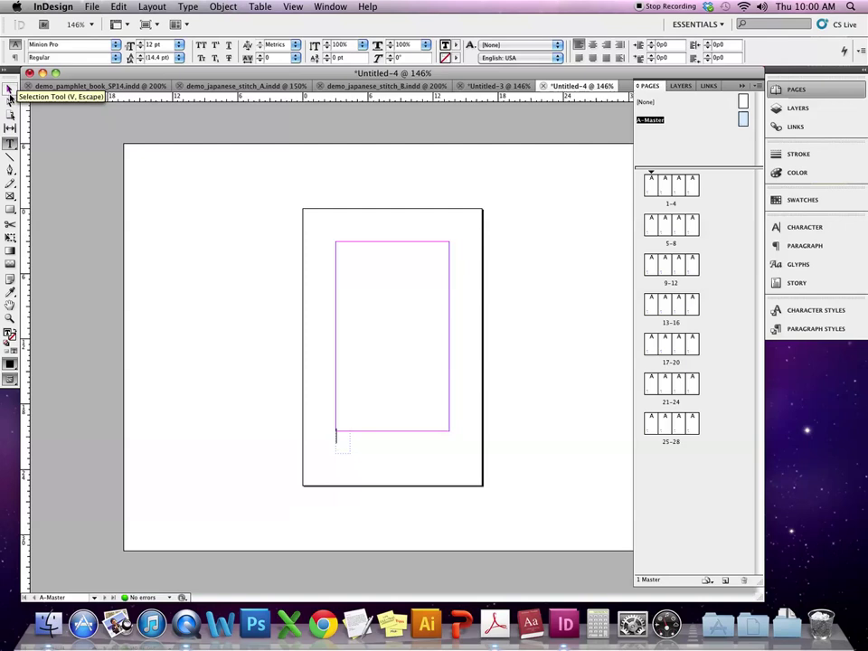
{"action": "left_click", "coordinate": [66, 45]}
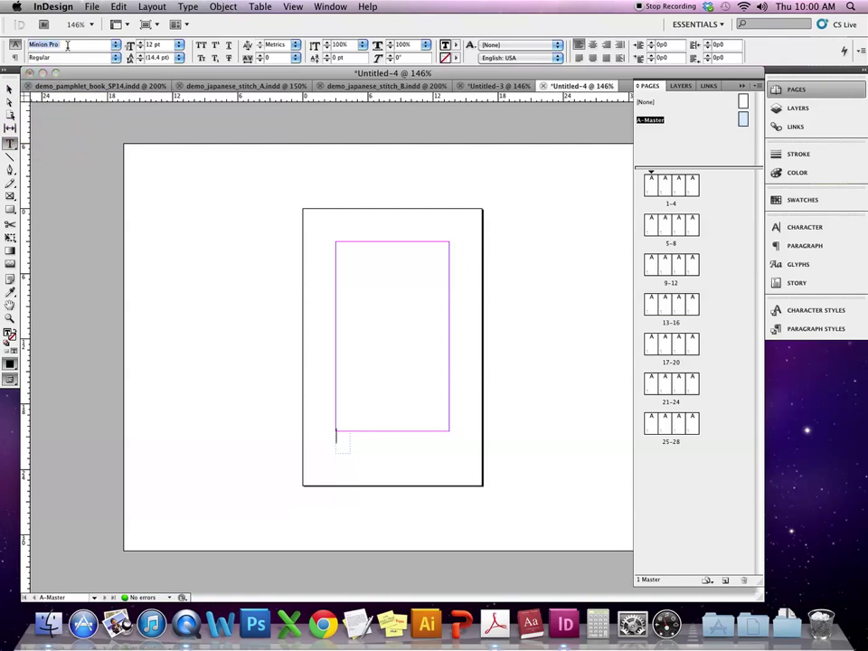
{"action": "type", "text": "Helvetica"}
{"action": "key", "text": "Tab"}
{"action": "key", "text": "Tab"}
{"action": "type", "text": "9"}
{"action": "key", "text": "Tab"}
Step: Insert a current page number marker in the text frame and align it vertically to the frame's bottom
{"action": "left_click", "coordinate": [188, 7]}
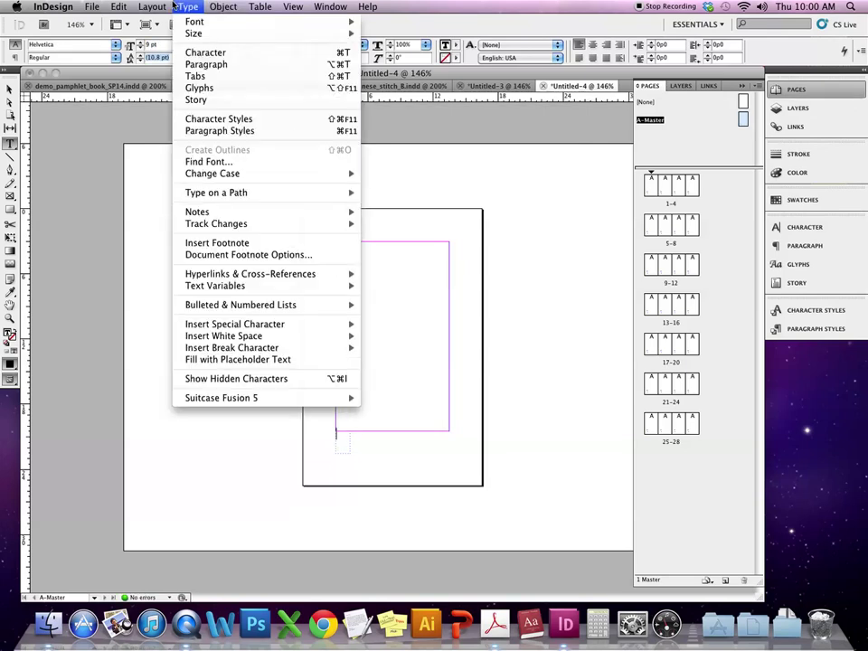
{"action": "mouse_move", "coordinate": [271, 324]}
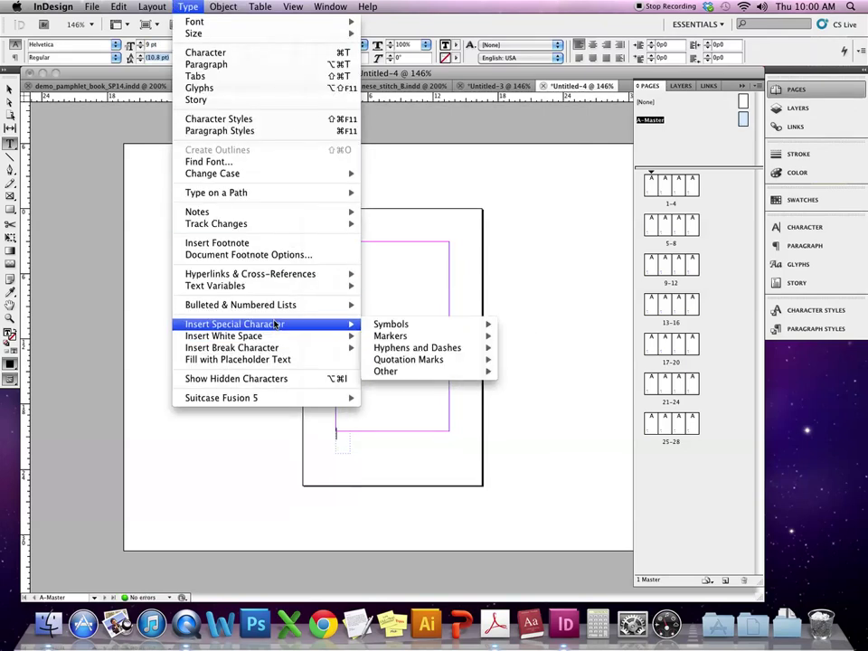
{"action": "mouse_move", "coordinate": [402, 336]}
{"action": "left_click", "coordinate": [551, 347]}
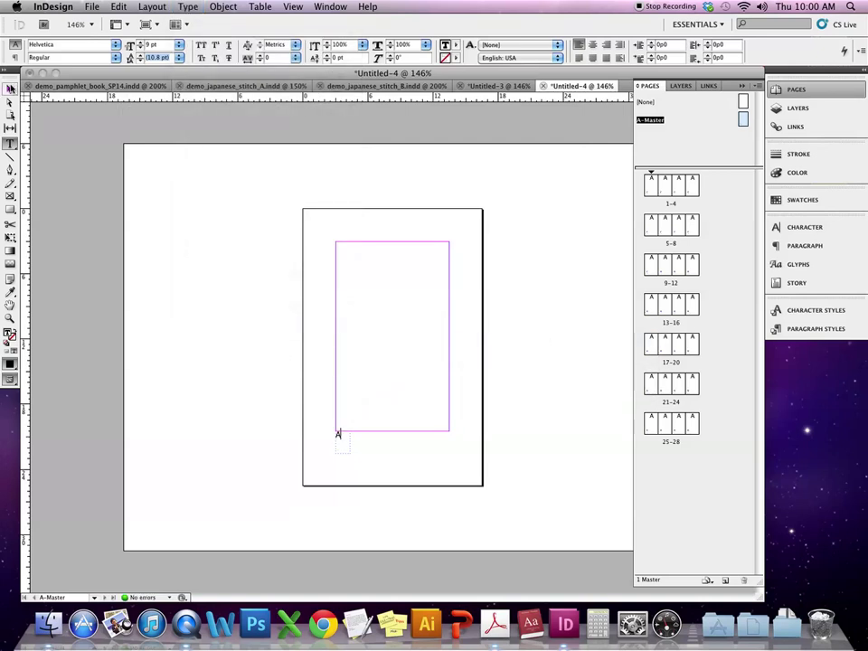
{"action": "left_click", "coordinate": [10, 87]}
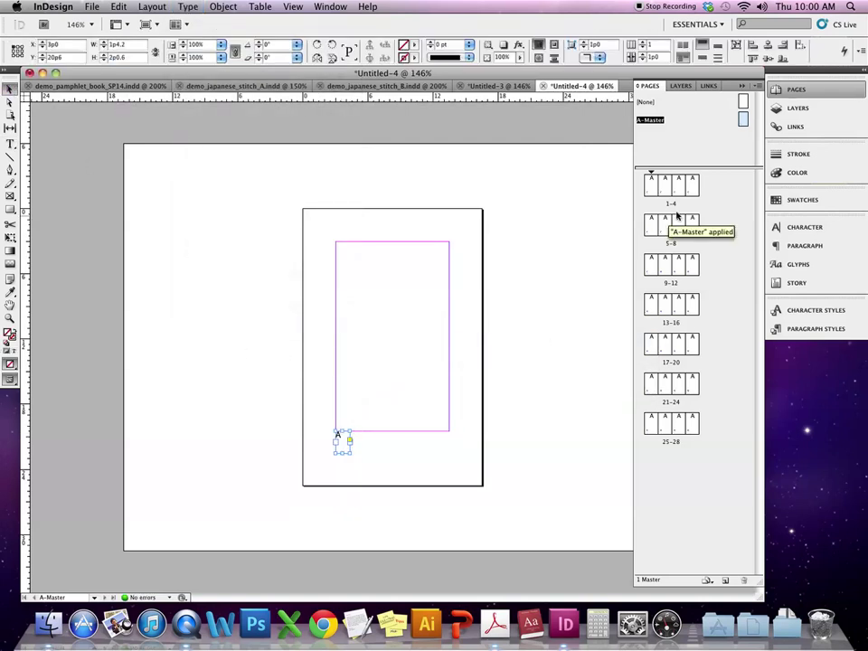
{"action": "left_click", "coordinate": [717, 47]}
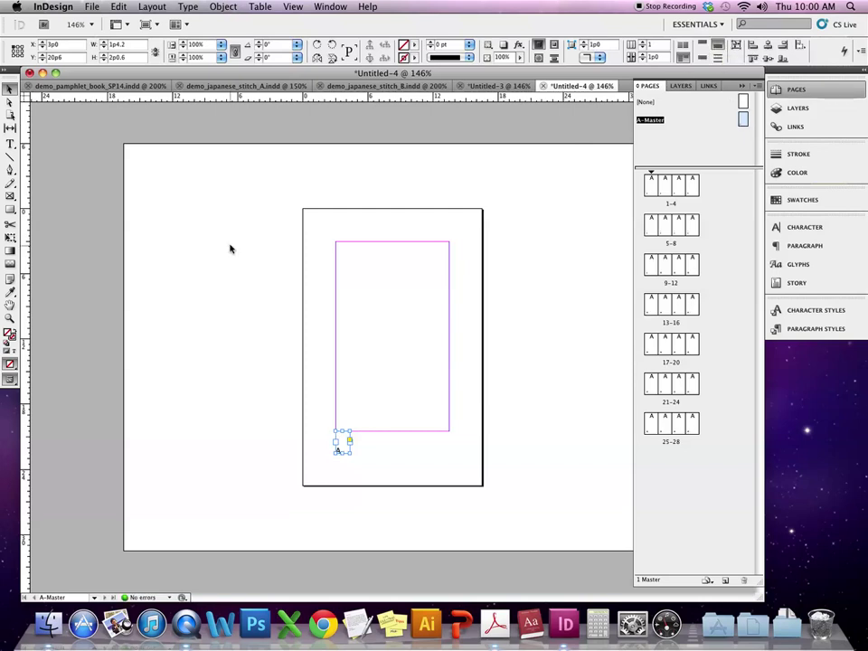
Step: Hide the frame edges and check the page numbers across the spread of pages 1 to 4
{"action": "left_click", "coordinate": [213, 186]}
{"action": "left_click", "coordinate": [293, 6]}
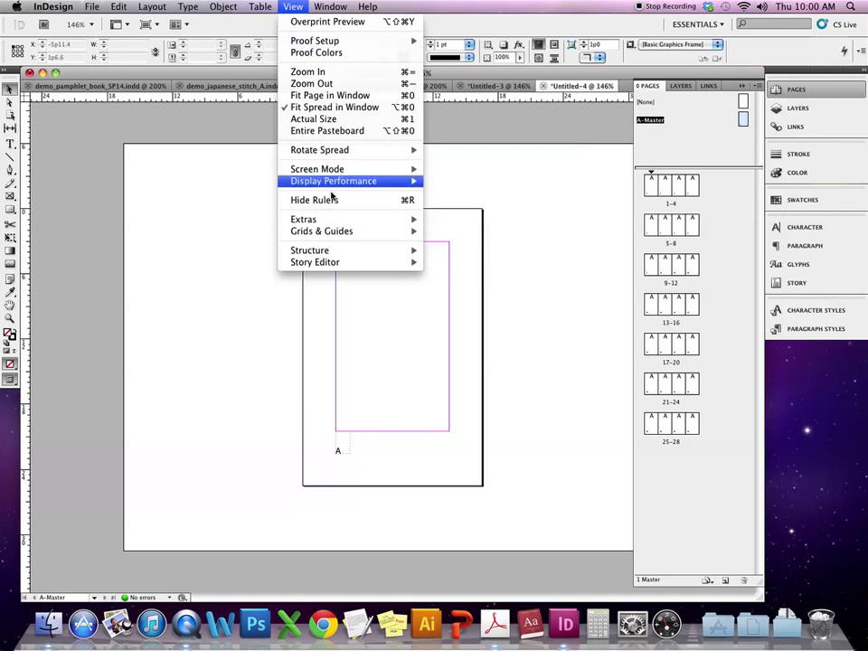
{"action": "left_click", "coordinate": [442, 220]}
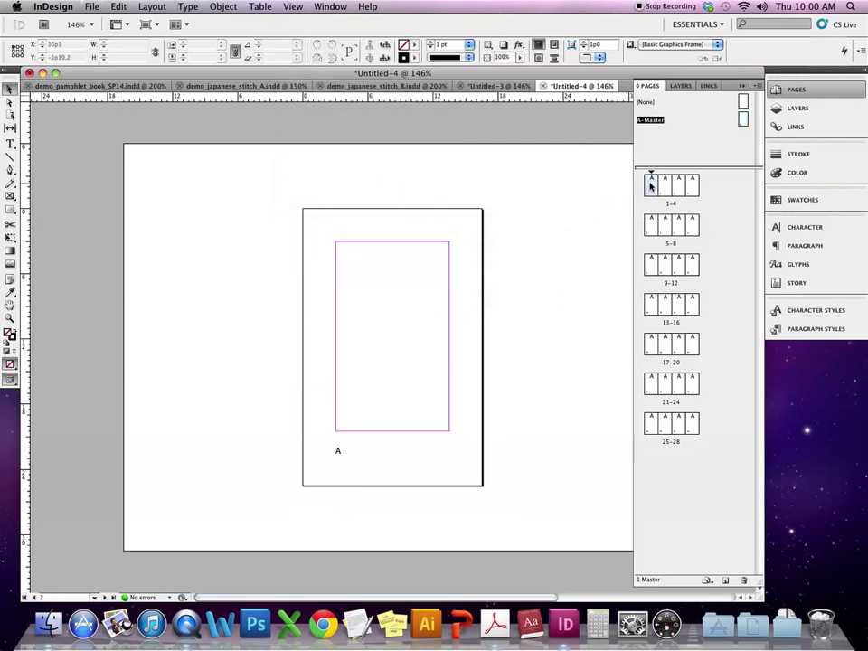
{"action": "double_click", "coordinate": [650, 181]}
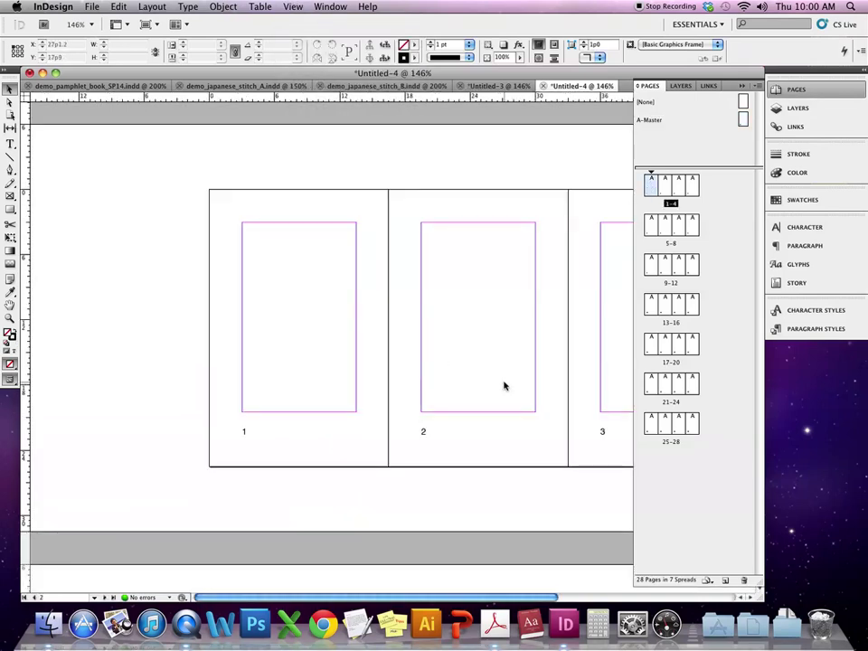
{"action": "scroll", "coordinate": [504, 386], "scroll_direction": "right", "scroll_amount": 4}
{"action": "scroll", "coordinate": [504, 386], "scroll_direction": "left", "scroll_amount": 3}
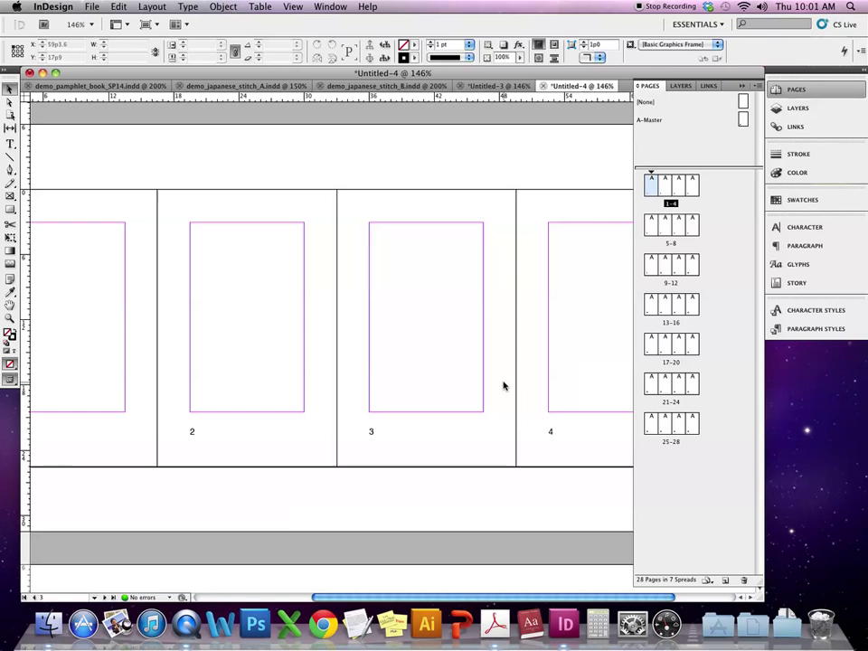
{"action": "scroll", "coordinate": [222, 422], "scroll_direction": "left", "scroll_amount": 5}
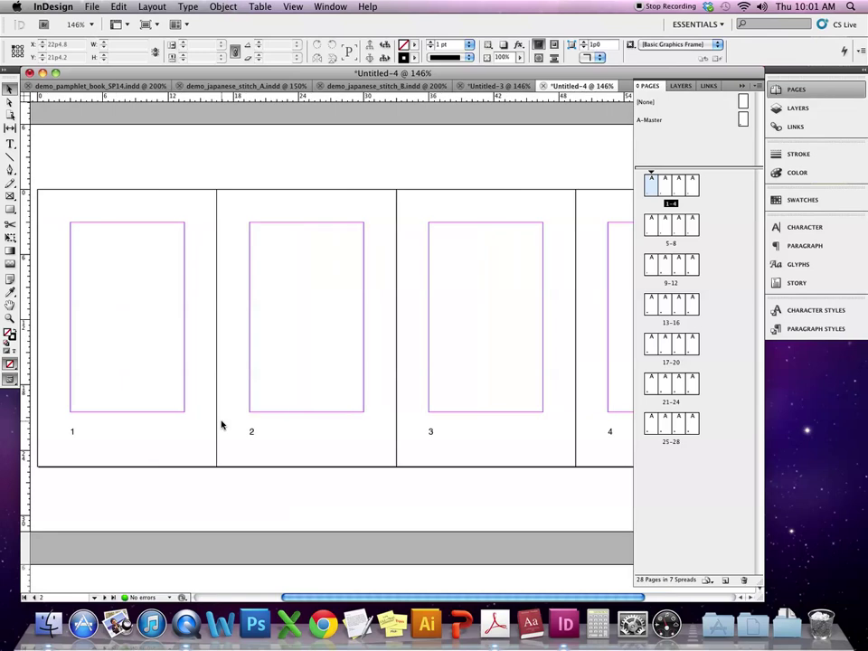
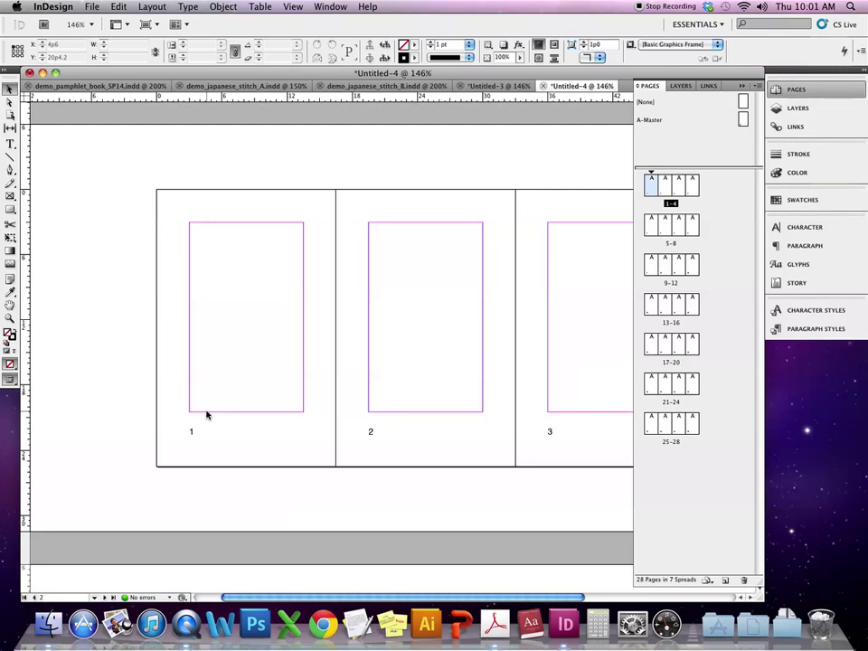
Step: Duplicate the A-Master and move the copy's page number frame across to align with the right margin
{"action": "double_click", "coordinate": [743, 120]}
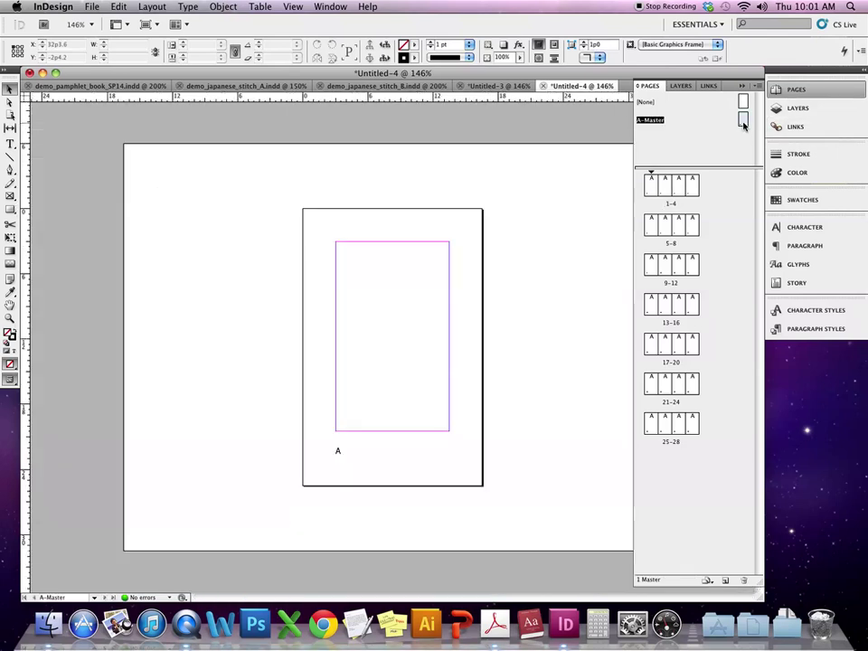
{"action": "right_click", "coordinate": [743, 125]}
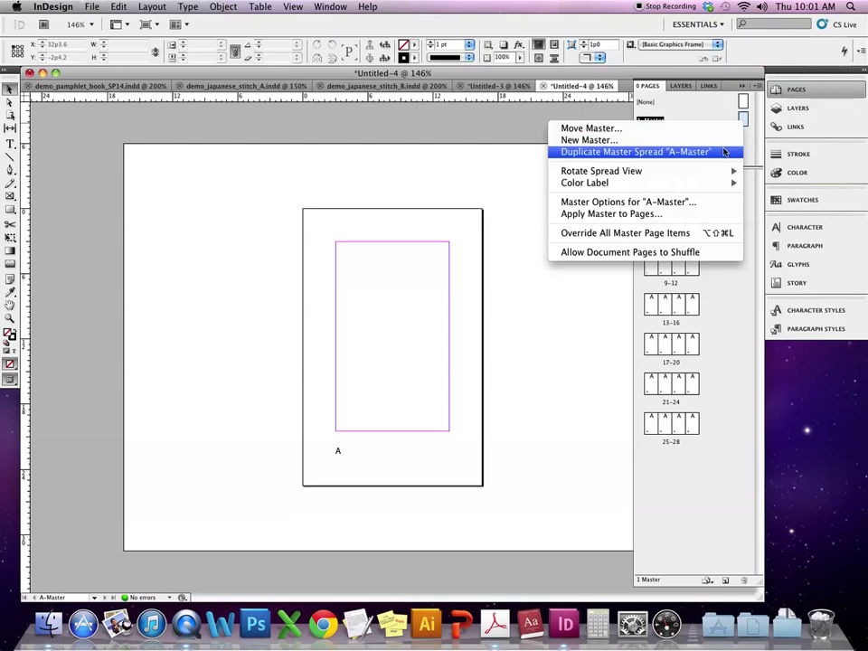
{"action": "left_click", "coordinate": [723, 152]}
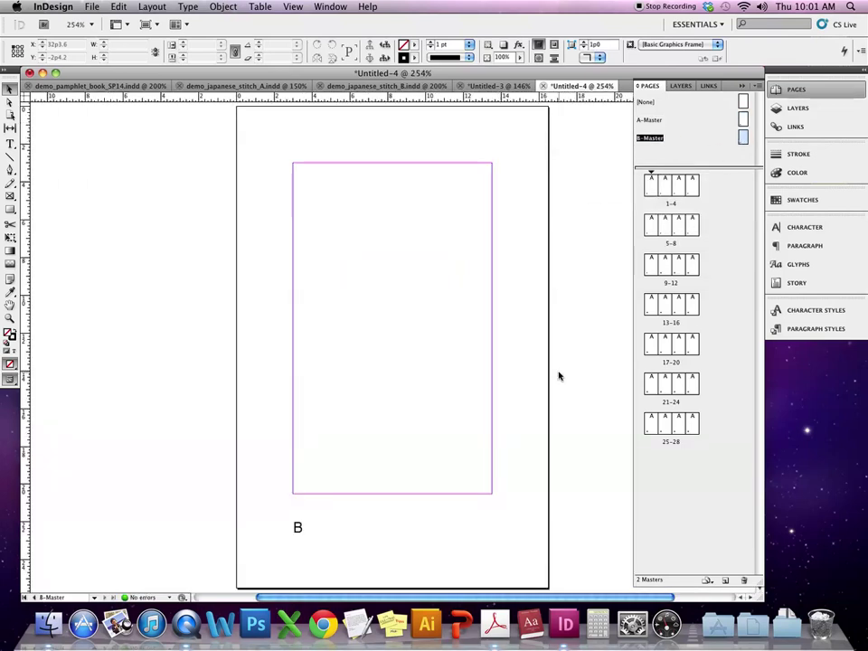
{"action": "left_click", "coordinate": [297, 527]}
{"action": "left_click_drag", "start_coordinate": [297, 527], "coordinate": [469, 535]}
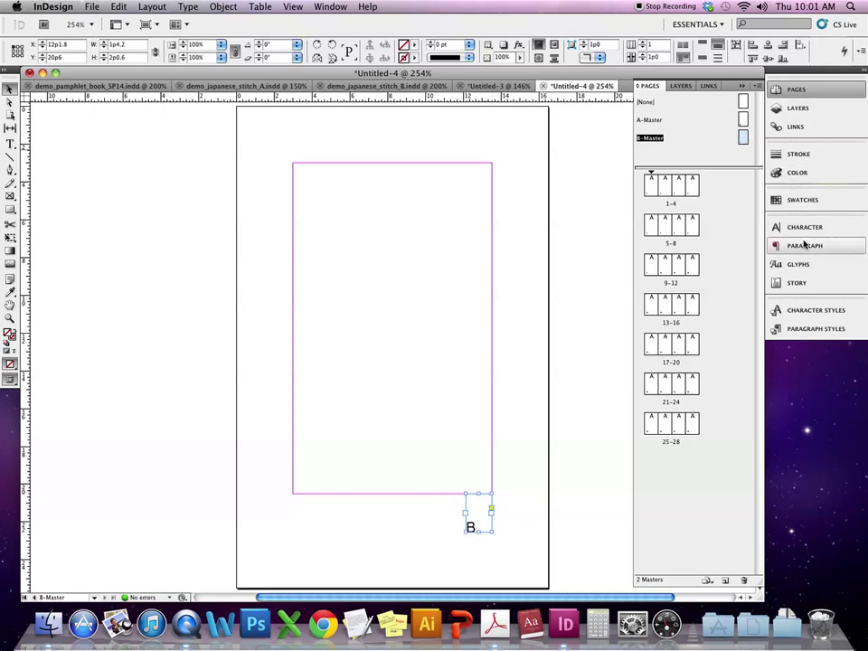
Step: Right-align the page number text in its frame on the B-Master and deselect the frame
{"action": "left_click", "coordinate": [804, 245]}
{"action": "left_click", "coordinate": [668, 237]}
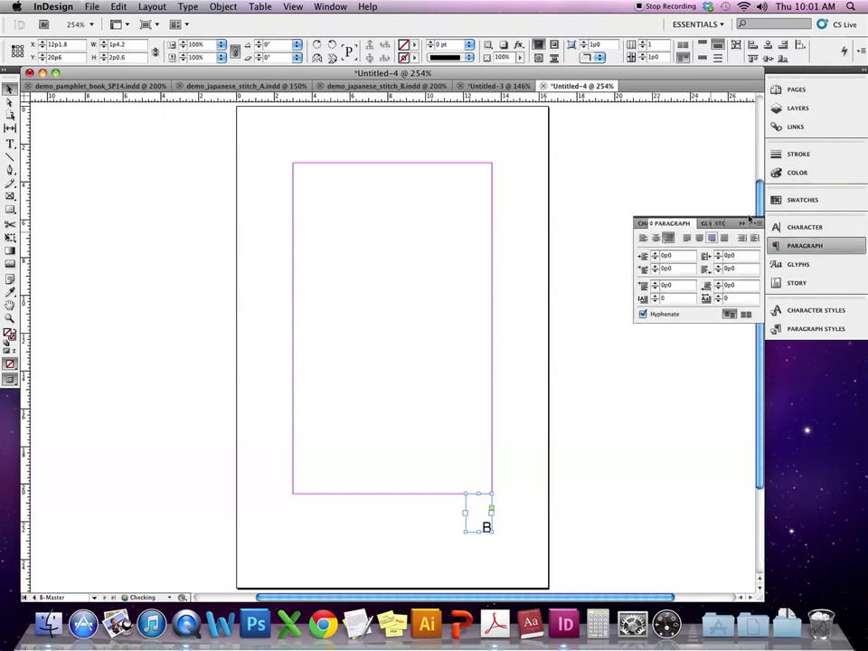
{"action": "left_click", "coordinate": [745, 221]}
{"action": "left_click", "coordinate": [661, 214]}
Step: Apply the B-Master to all even-numbered pages from 2 to 28
{"action": "left_click", "coordinate": [794, 89]}
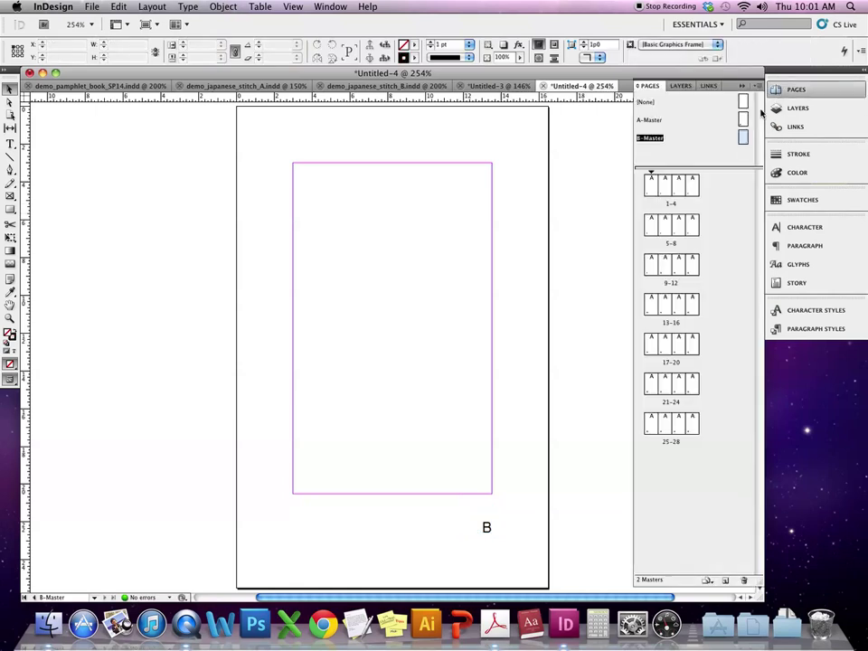
{"action": "left_click", "coordinate": [665, 186]}
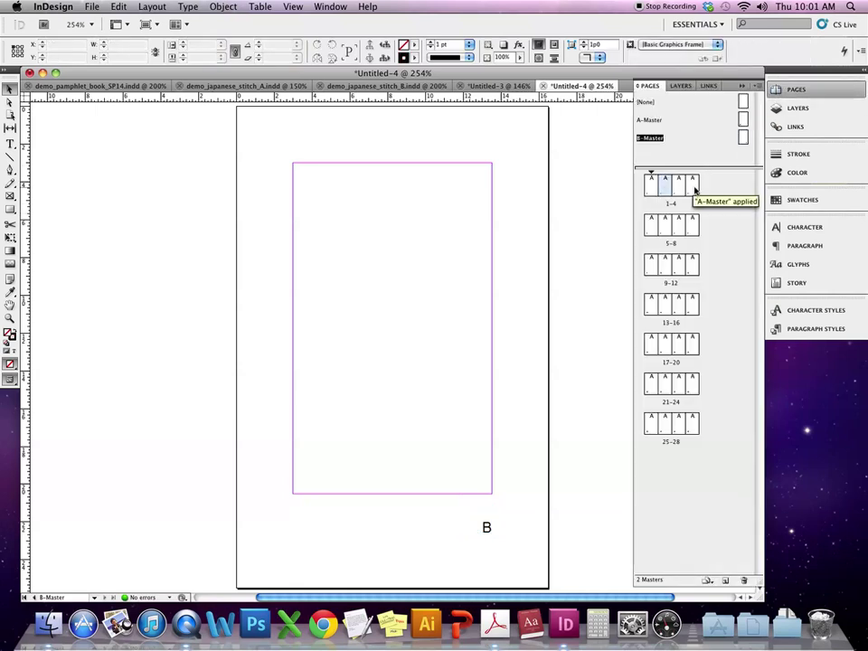
{"action": "right_click", "coordinate": [694, 187]}
{"action": "key", "text": "Escape"}
{"action": "left_click", "coordinate": [660, 189]}
{"action": "left_click", "coordinate": [691, 184], "text": "shift"}
{"action": "left_click", "coordinate": [665, 229], "text": "super"}
{"action": "left_click", "coordinate": [693, 225], "text": "shift"}
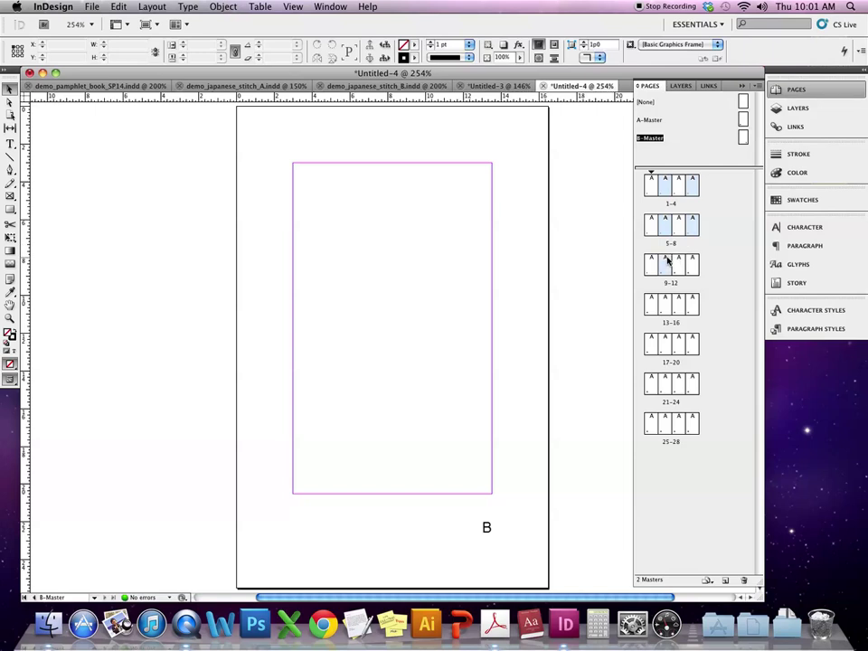
{"action": "left_click", "coordinate": [665, 304], "text": "super"}
{"action": "left_click", "coordinate": [694, 307], "text": "shift"}
{"action": "left_click", "coordinate": [666, 344], "text": "super"}
{"action": "left_click", "coordinate": [693, 345], "text": "shift"}
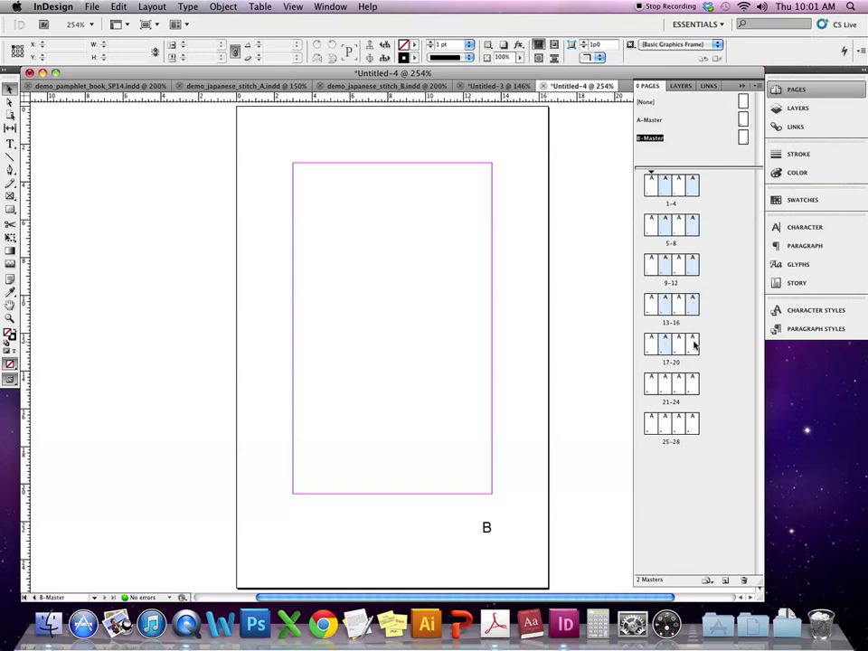
{"action": "right_click", "coordinate": [664, 430]}
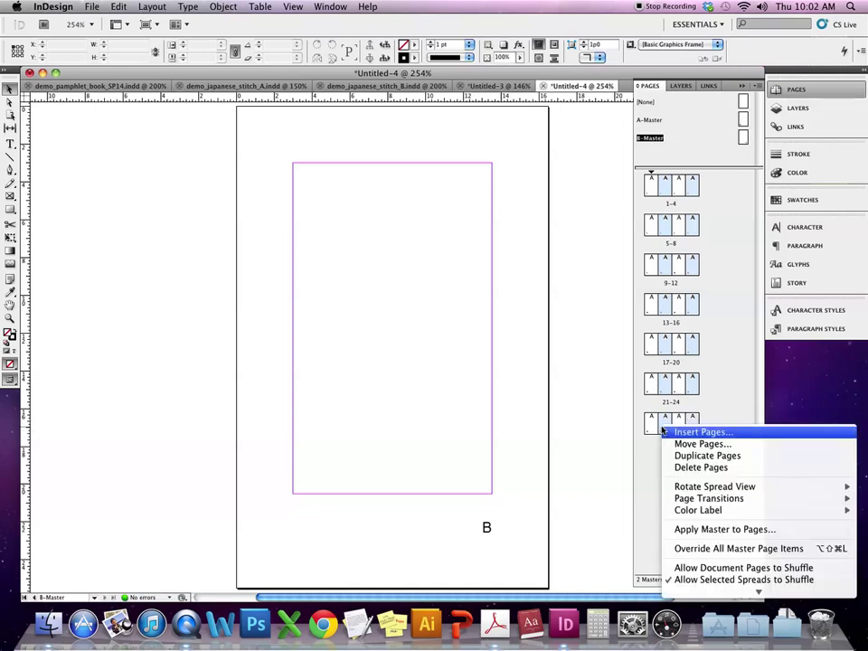
{"action": "mouse_move", "coordinate": [682, 500]}
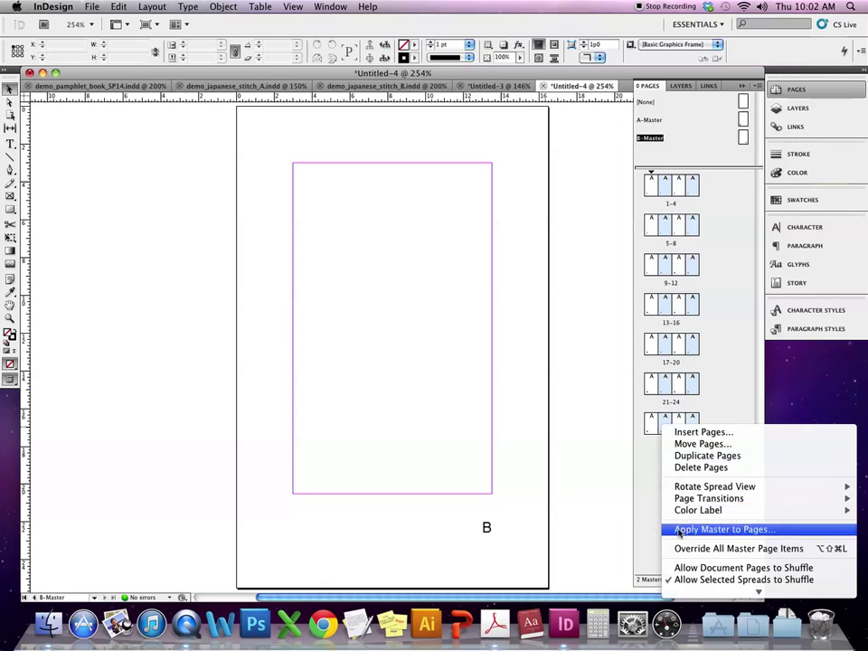
{"action": "left_click", "coordinate": [680, 532]}
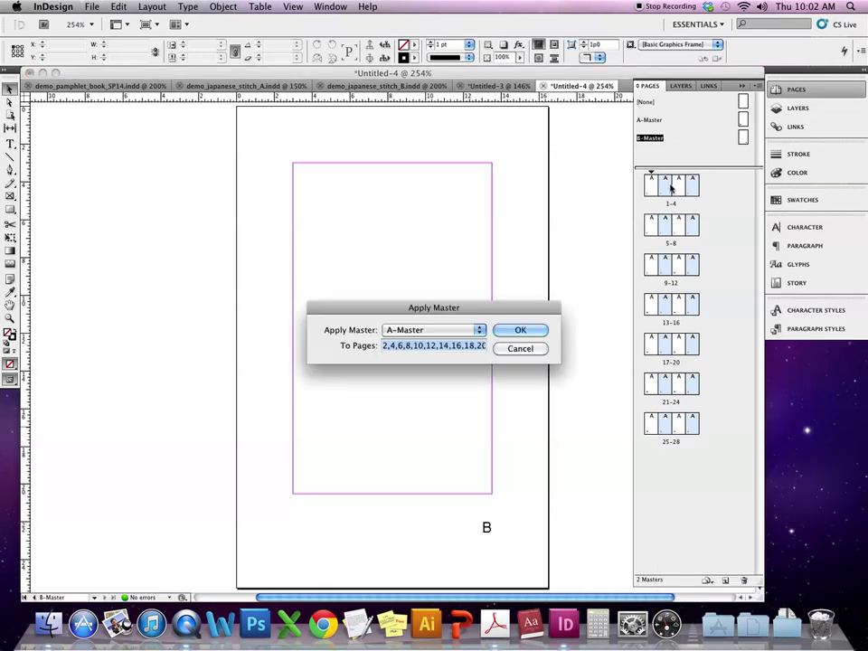
{"action": "left_click", "coordinate": [479, 330]}
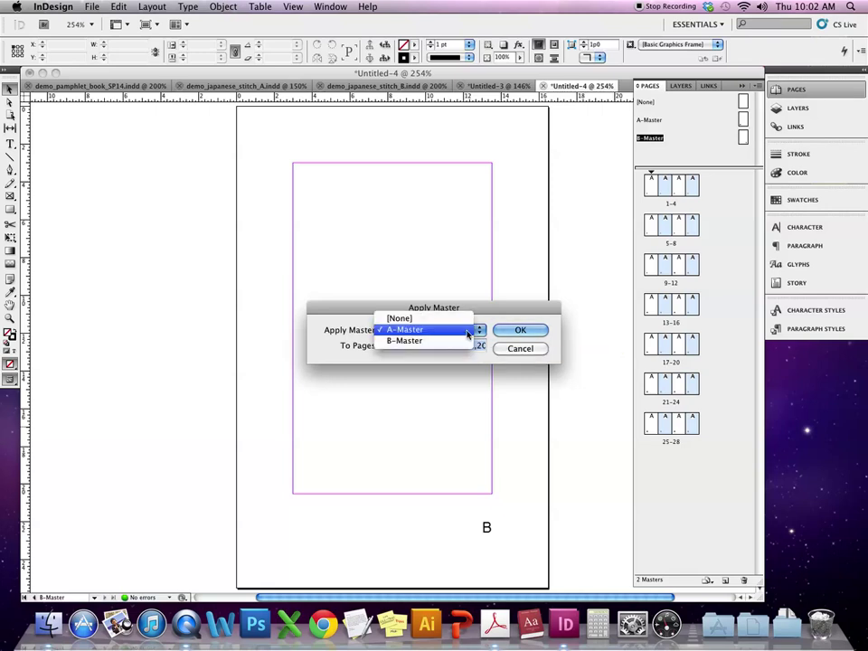
{"action": "left_click", "coordinate": [459, 341]}
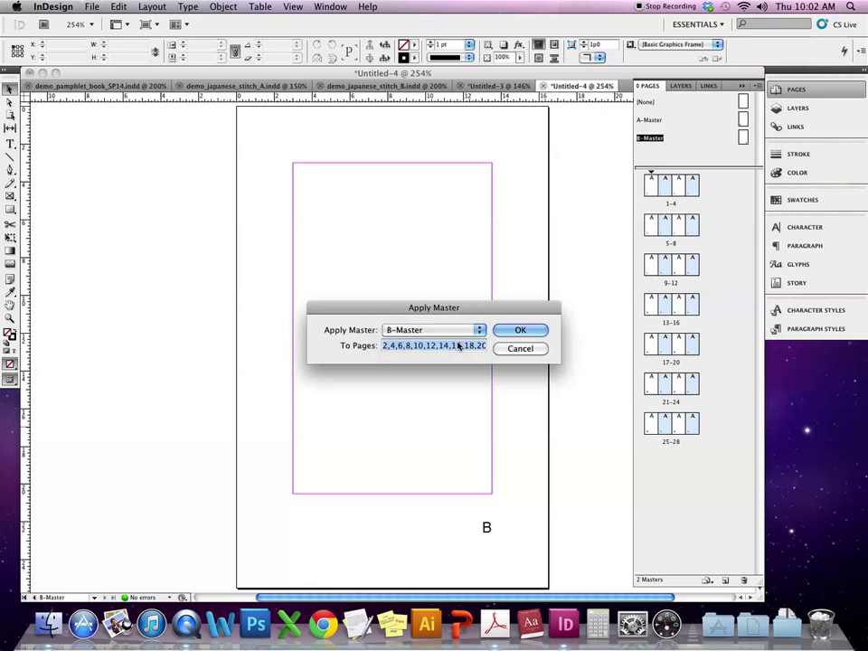
{"action": "left_click", "coordinate": [521, 331]}
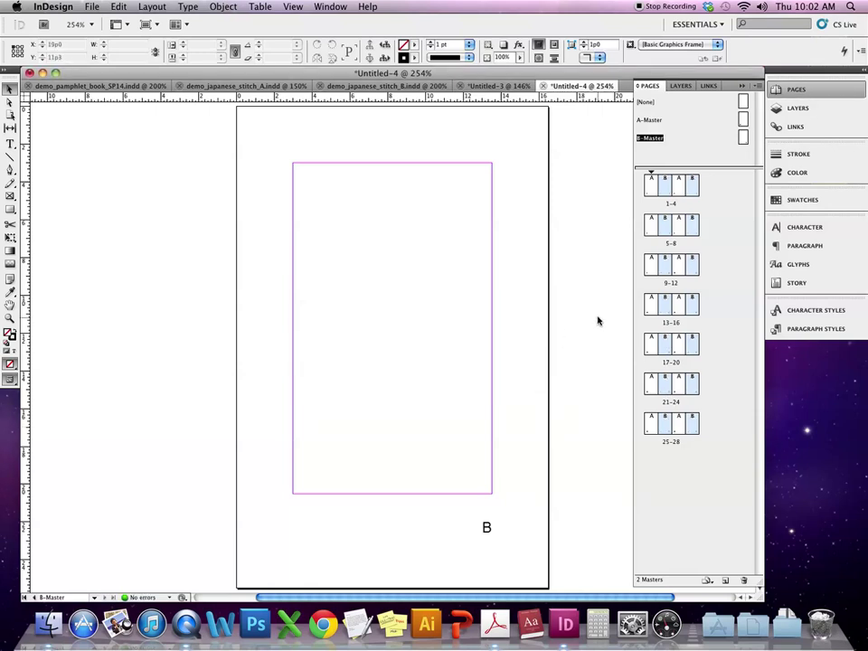
Step: Check the placement of the page numbers across the spread of pages 1 to 4
{"action": "double_click", "coordinate": [651, 185]}
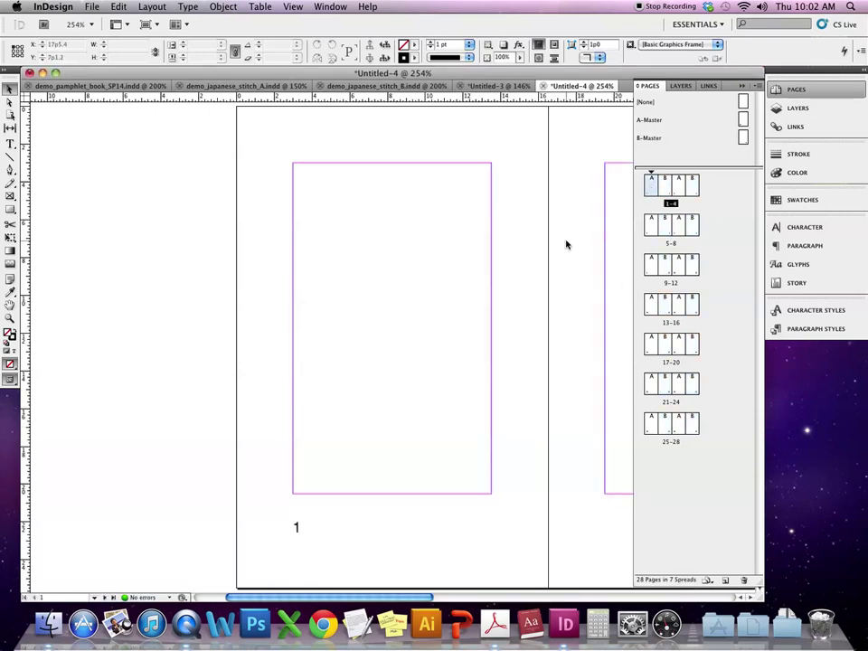
{"action": "scroll", "coordinate": [565, 243], "scroll_direction": "right", "scroll_amount": 5}
{"action": "key", "text": "super+minus"}
{"action": "key", "text": "super+minus"}
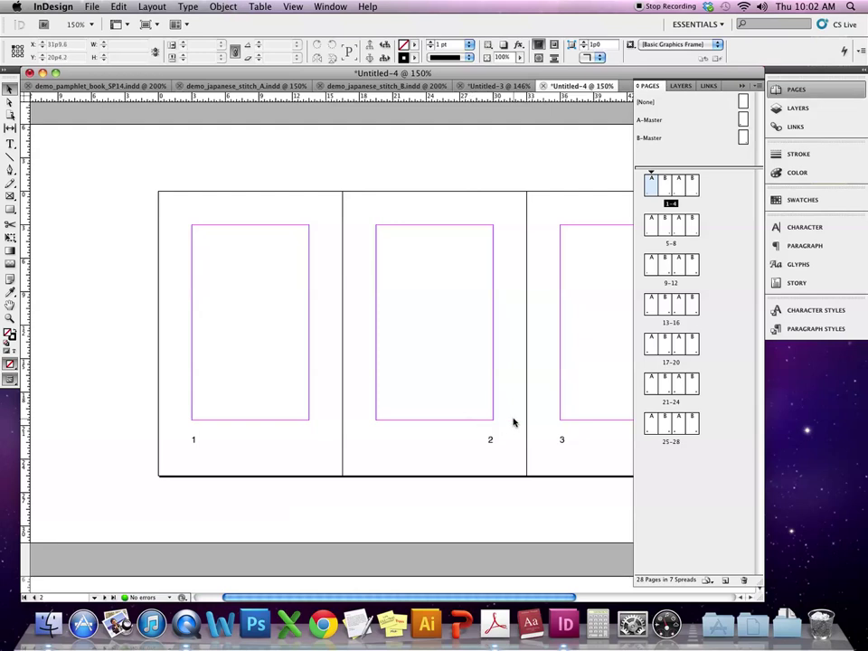
{"action": "scroll", "coordinate": [513, 422], "scroll_direction": "right", "scroll_amount": 5}
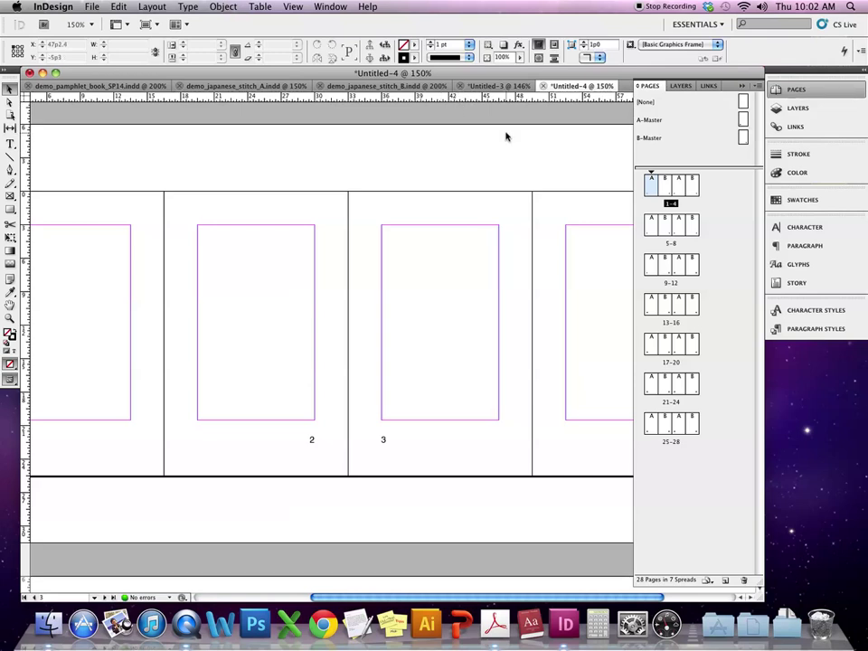
Step: Open the A-Master page for editing
{"action": "left_click", "coordinate": [92, 7]}
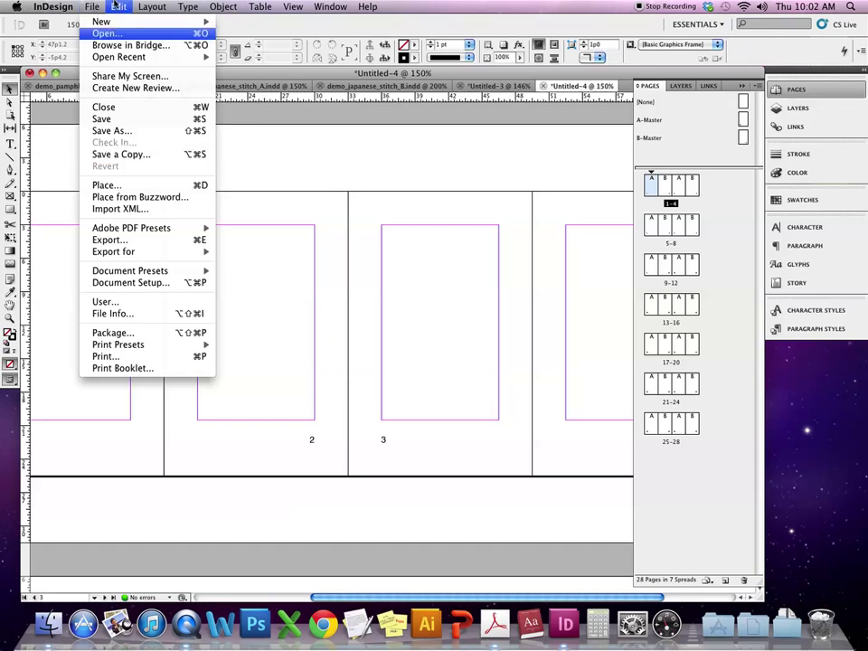
{"action": "left_click", "coordinate": [92, 7]}
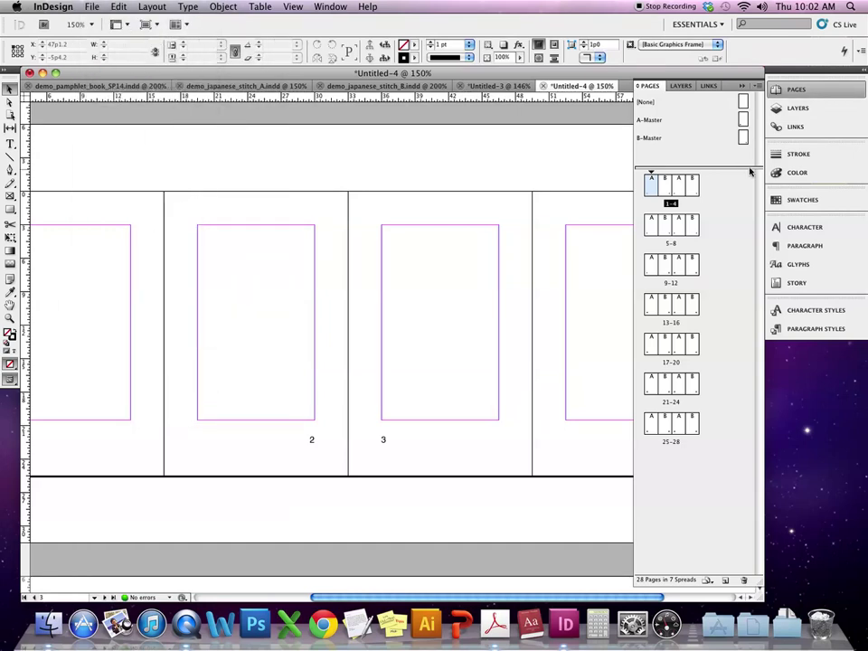
{"action": "double_click", "coordinate": [742, 120]}
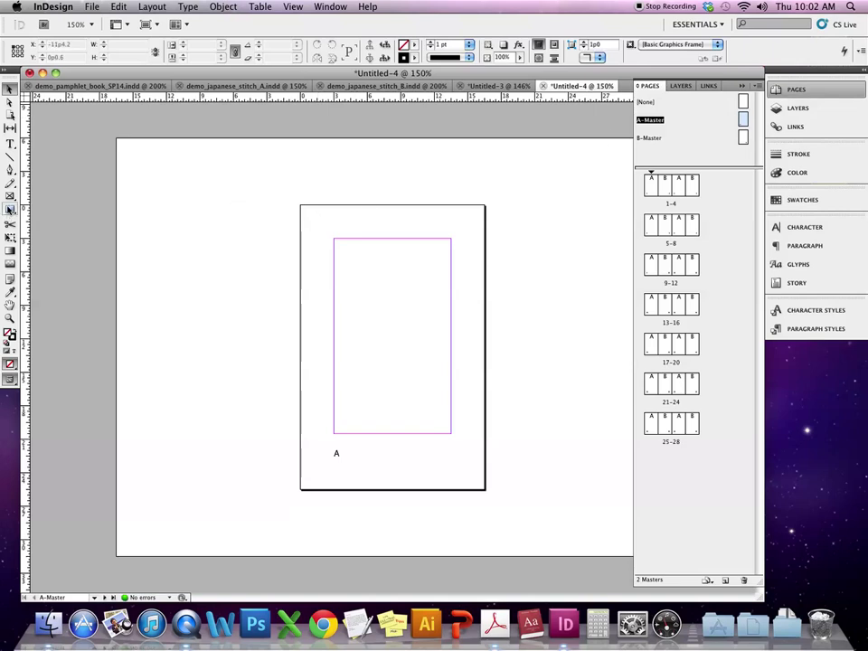
Step: Draw a black six-sided polygon, 8p4 by 8p4, on A-Master and move it to the horizontal centre of the margin area
{"action": "left_click", "coordinate": [13, 330]}
{"action": "left_click_drag", "start_coordinate": [11, 210], "coordinate": [68, 233]}
{"action": "left_click", "coordinate": [372, 291]}
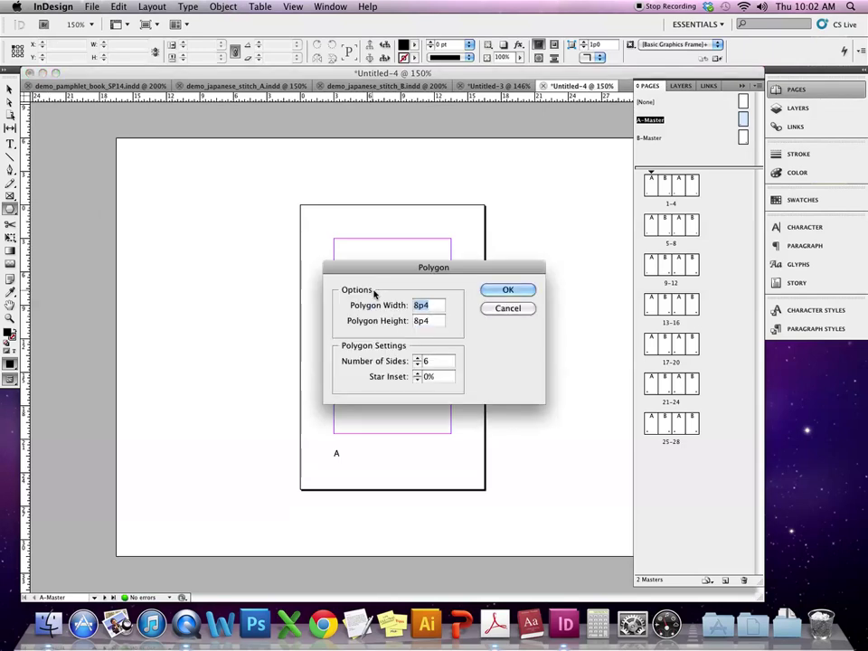
{"action": "left_click", "coordinate": [499, 290]}
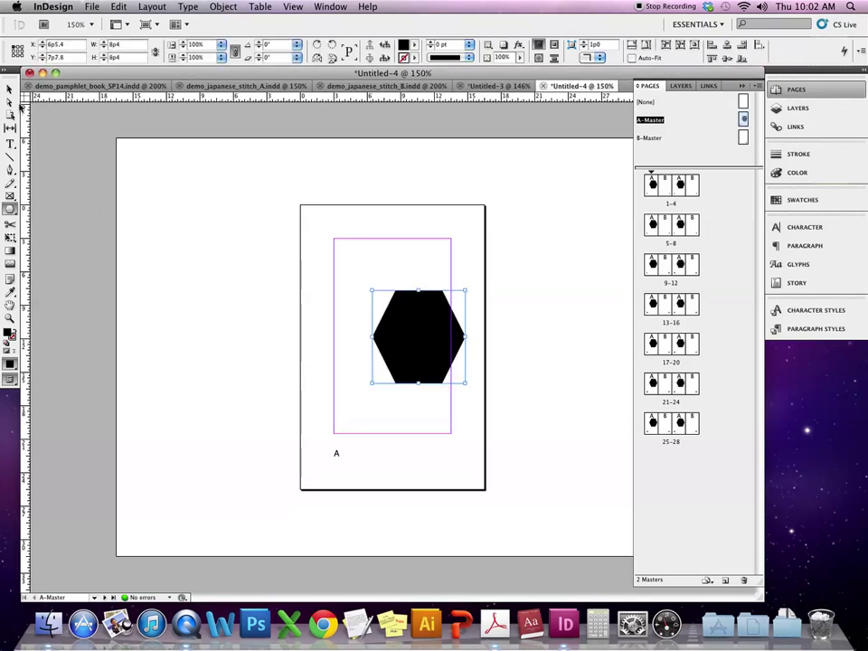
{"action": "left_click", "coordinate": [9, 88]}
{"action": "left_click_drag", "start_coordinate": [422, 325], "coordinate": [397, 307]}
{"action": "left_click", "coordinate": [624, 204]}
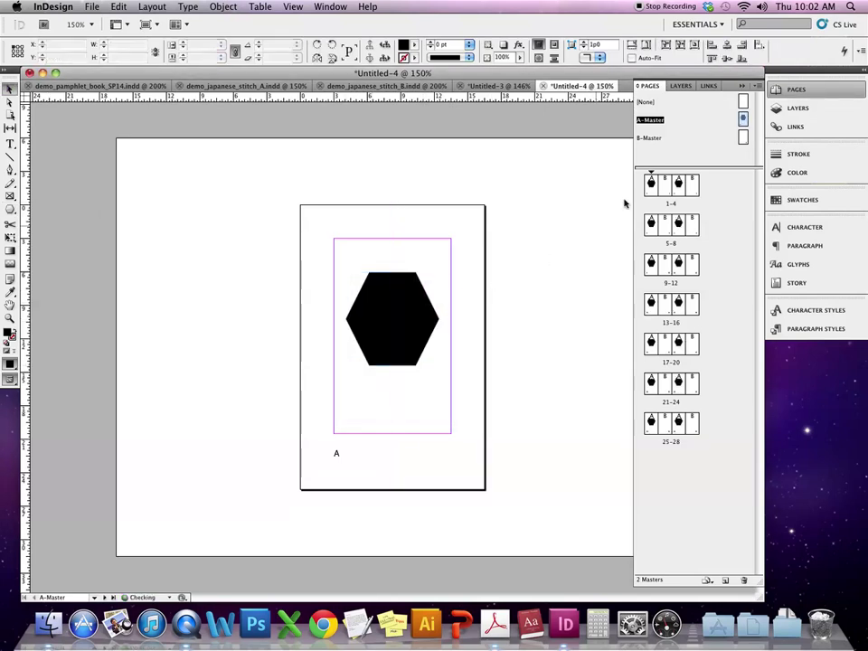
Step: On B-Master, create a six-sided 8p4 by 8p4 star with a 26% star inset and centre it horizontally within the margins
{"action": "double_click", "coordinate": [742, 136]}
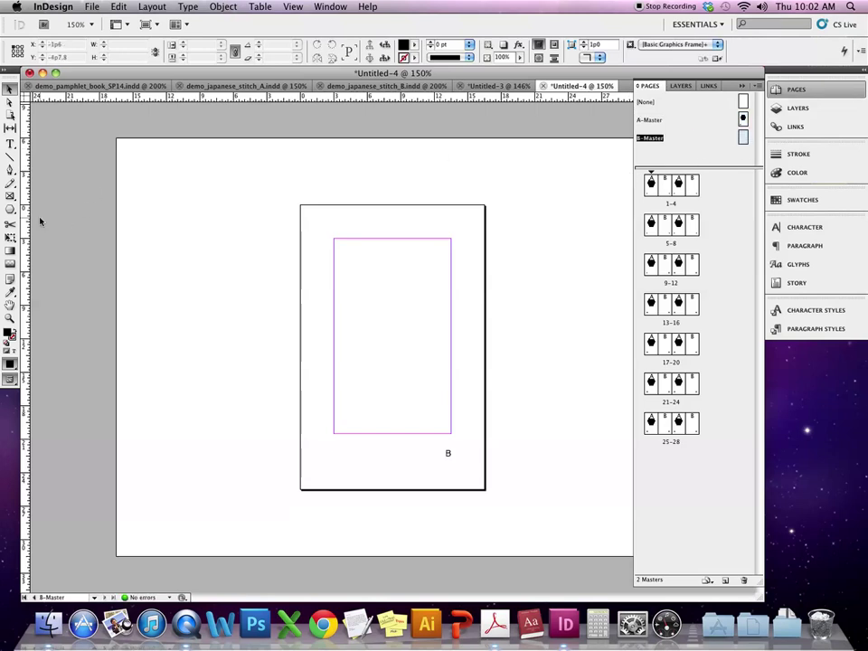
{"action": "left_click", "coordinate": [10, 211]}
{"action": "left_click", "coordinate": [59, 235]}
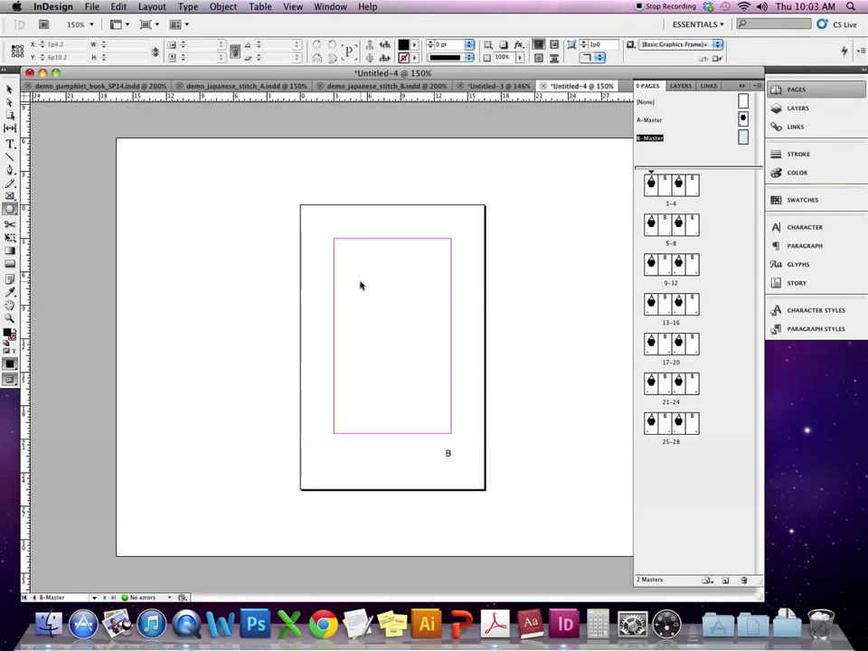
{"action": "left_click", "coordinate": [360, 285]}
{"action": "left_click", "coordinate": [441, 378]}
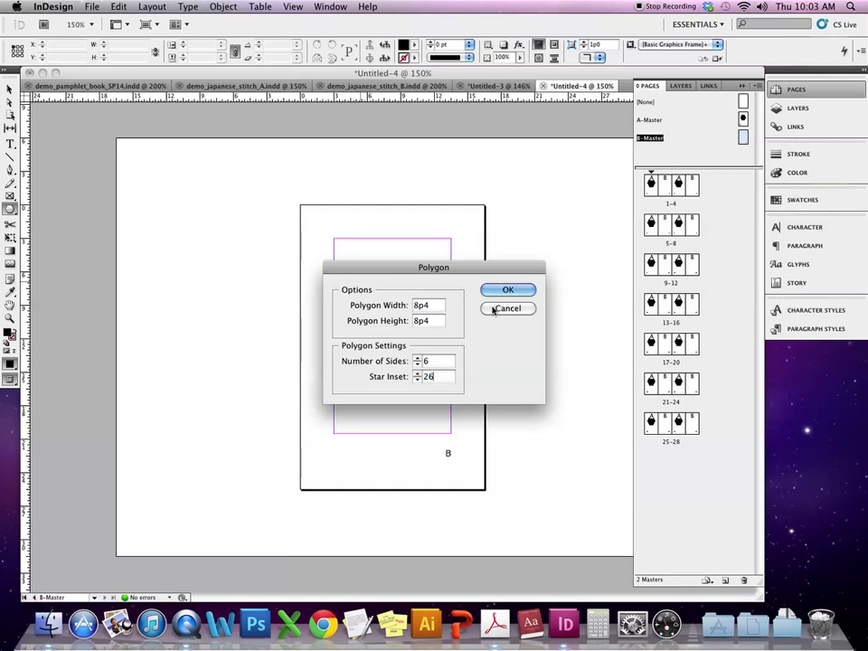
{"action": "left_click", "coordinate": [495, 307]}
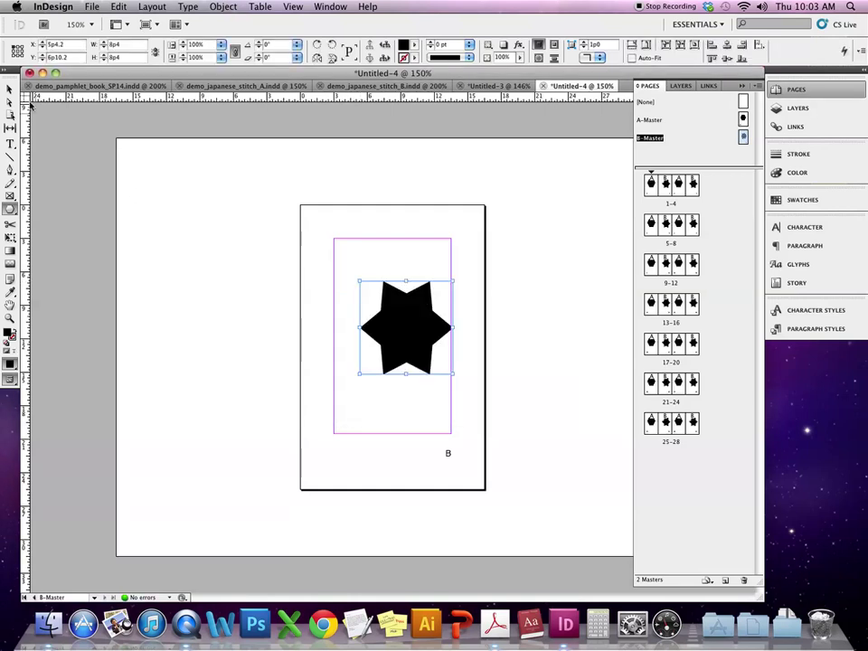
{"action": "left_click", "coordinate": [9, 88]}
{"action": "left_click_drag", "start_coordinate": [399, 320], "coordinate": [385, 318]}
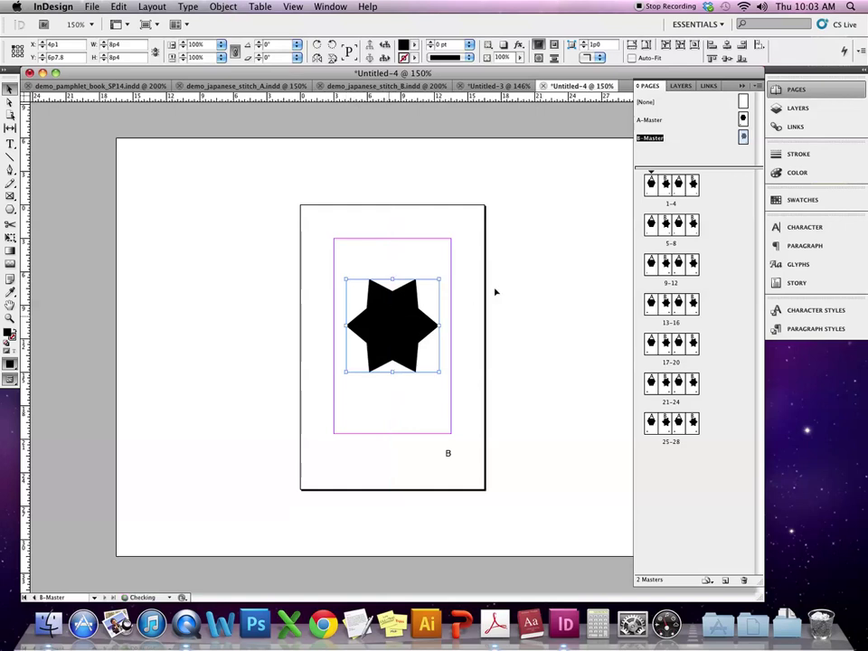
{"action": "left_click", "coordinate": [321, 172]}
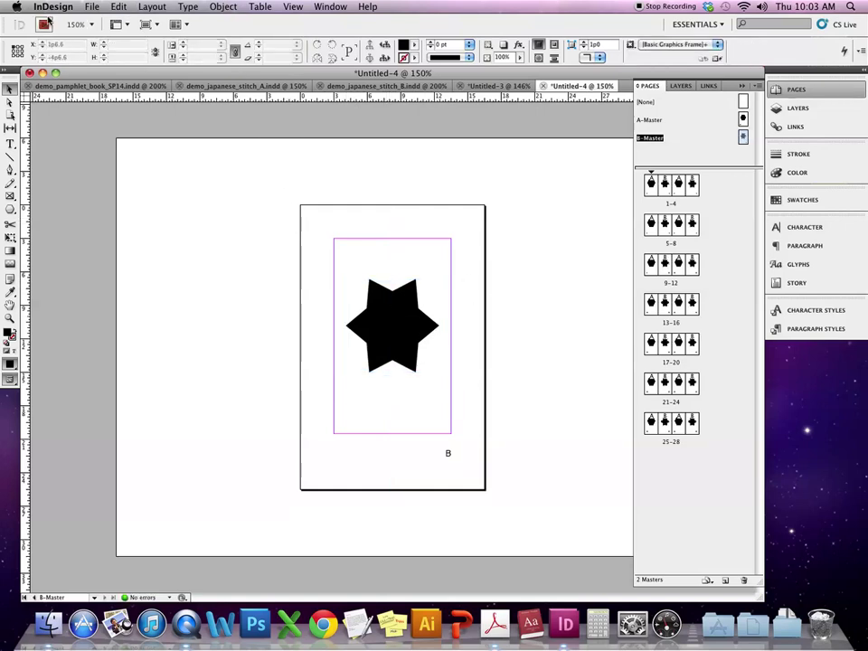
Step: Save the document in the Demos folder as demo_accordian_B.indd, adapting the name of the existing demo_japanese_stitch_A.indd file
{"action": "left_click", "coordinate": [92, 7]}
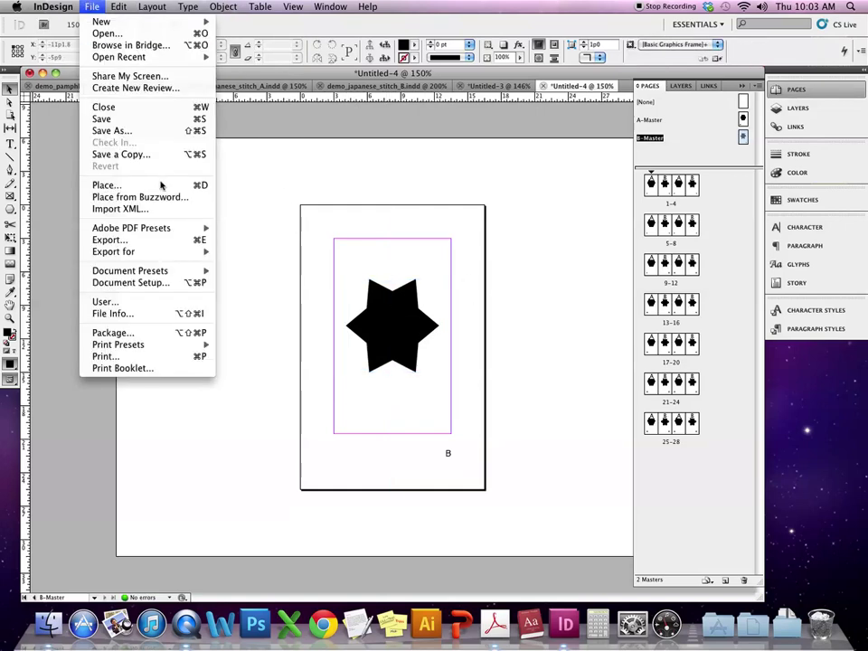
{"action": "left_click", "coordinate": [292, 193]}
{"action": "key", "text": "super+s"}
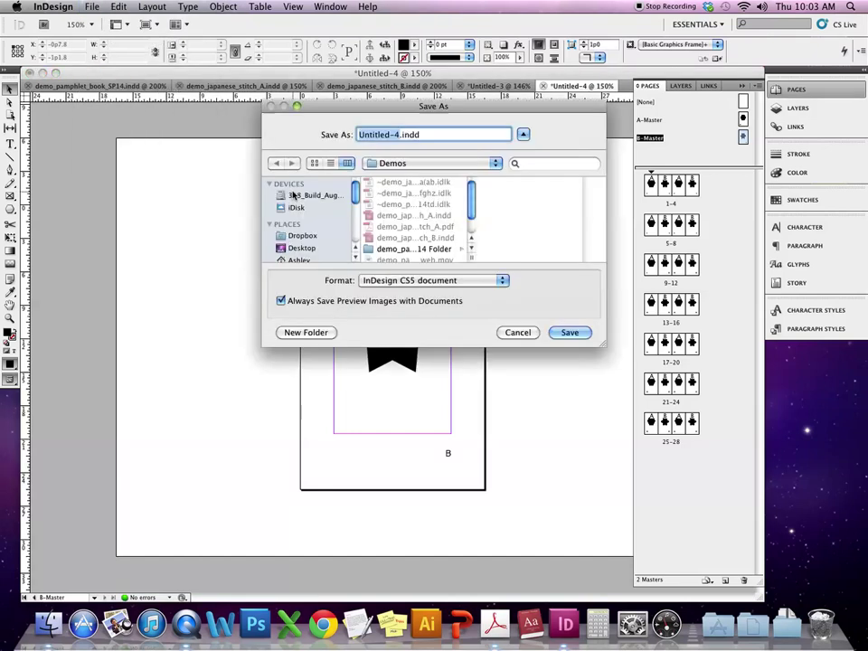
{"action": "scroll", "coordinate": [466, 217], "scroll_direction": "down", "scroll_amount": 2}
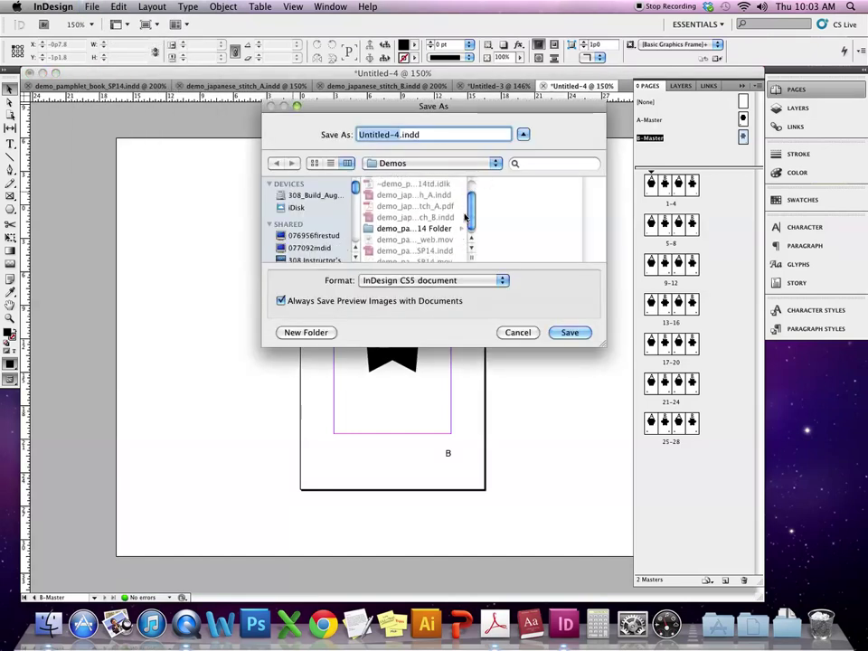
{"action": "left_click_drag", "start_coordinate": [471, 258], "coordinate": [558, 261]}
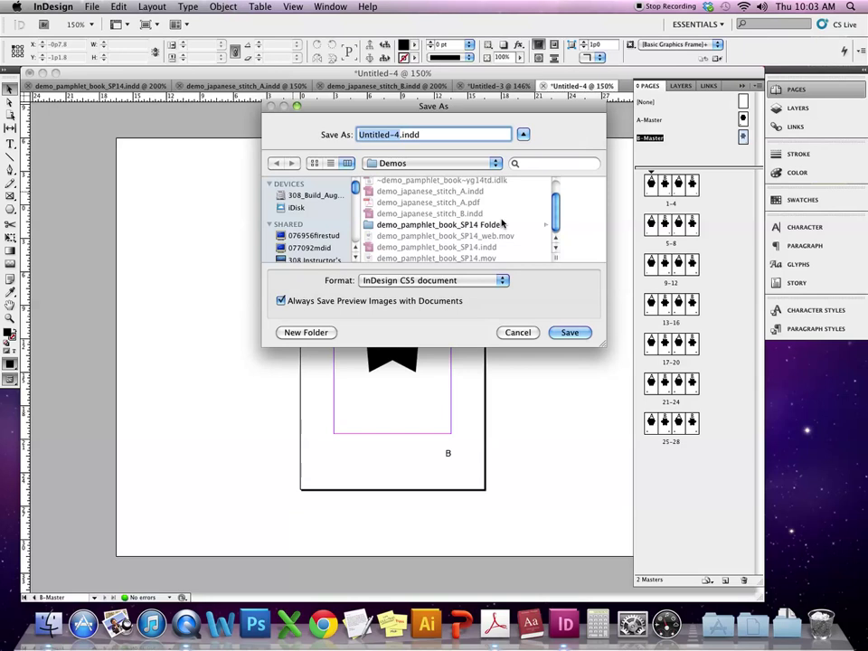
{"action": "left_click", "coordinate": [452, 193]}
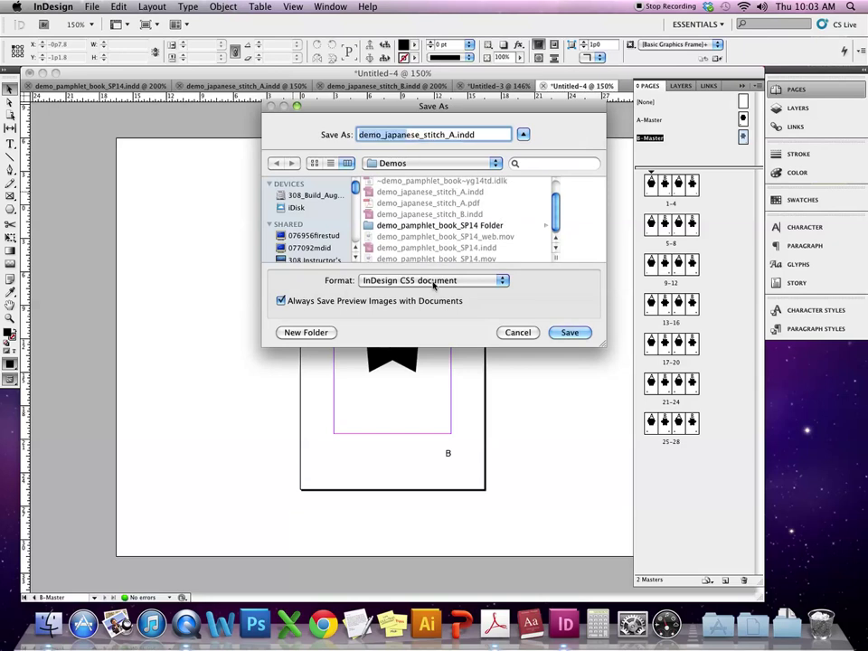
{"action": "left_click", "coordinate": [450, 135]}
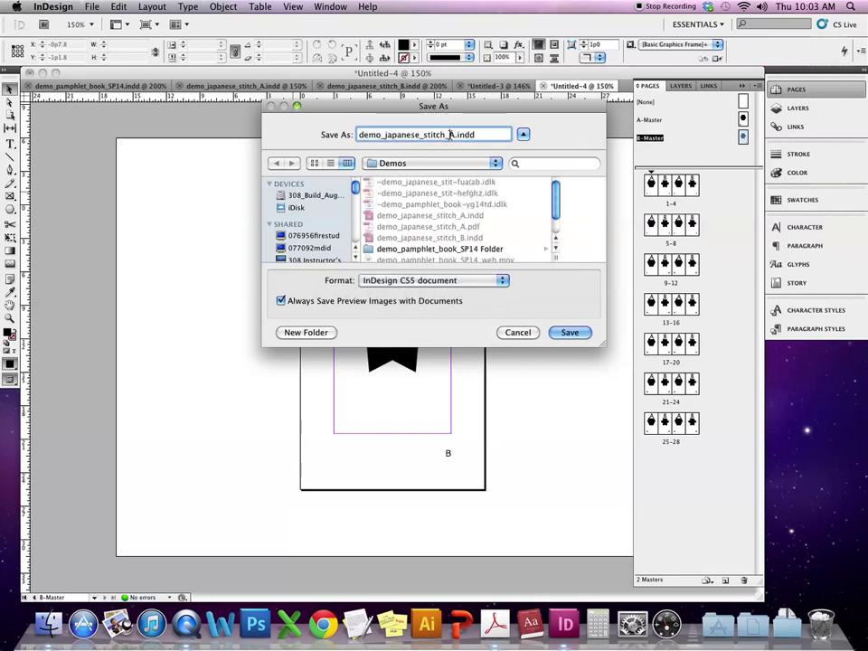
{"action": "left_click_drag", "start_coordinate": [449, 135], "coordinate": [386, 136]}
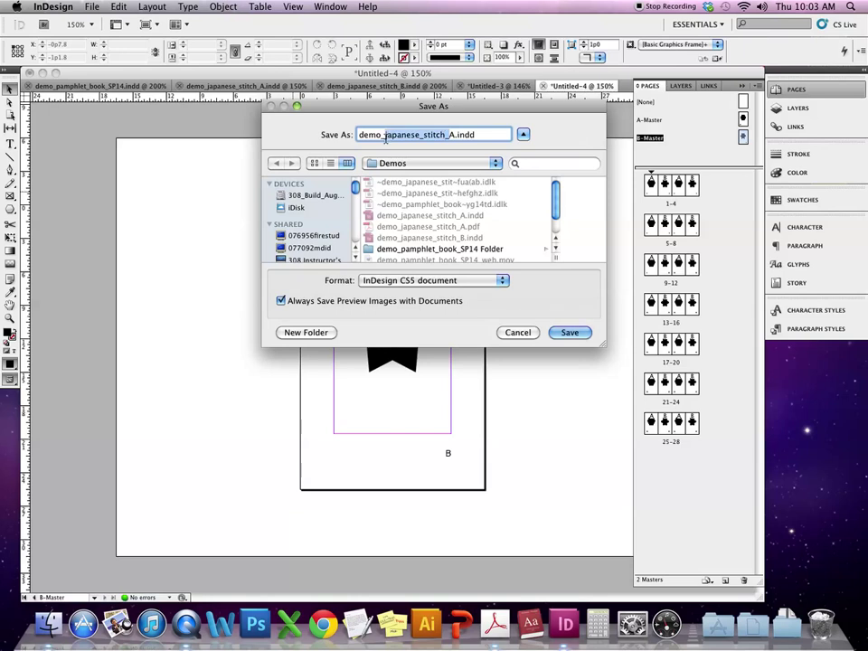
{"action": "key", "text": "BackSpace"}
{"action": "type", "text": "accorA"}
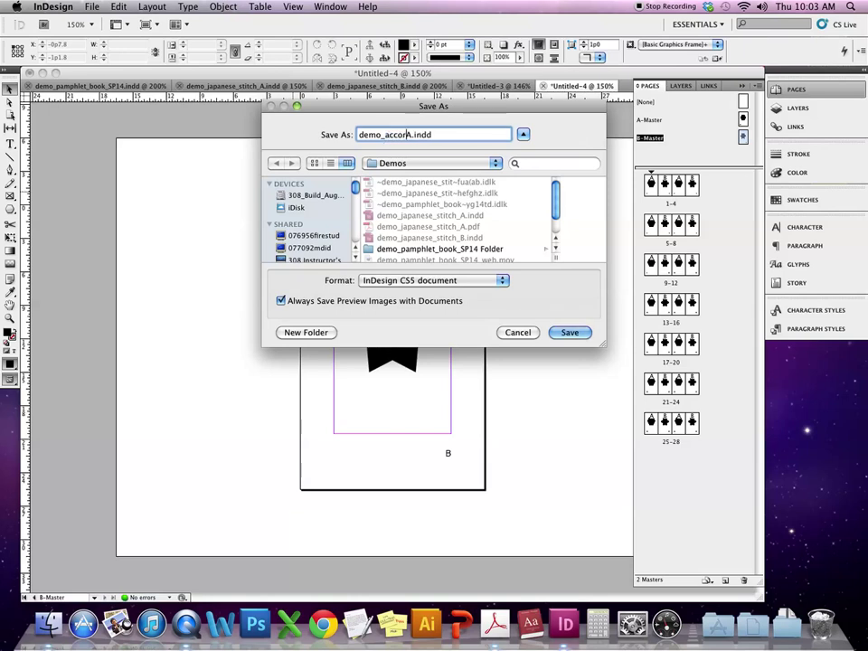
{"action": "type", "text": "rdian_"}
{"action": "key", "text": "Delete"}
{"action": "type", "text": "B"}
{"action": "left_click", "coordinate": [569, 331]}
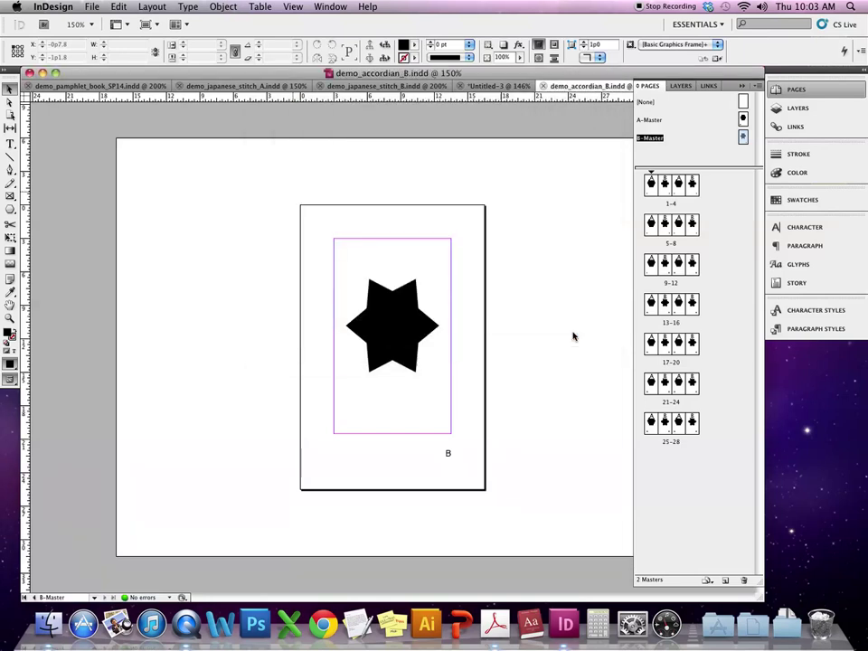
Step: Export all pages as spreads with crop marks to demo_accordian_B.pdf in Adobe PDF (Print) format
{"action": "left_click", "coordinate": [117, 6]}
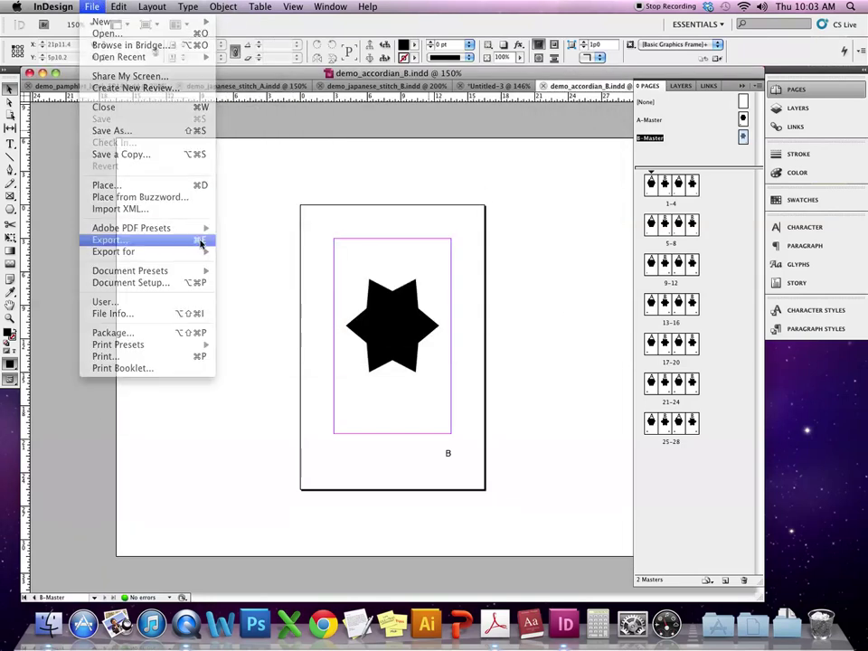
{"action": "left_click", "coordinate": [145, 240]}
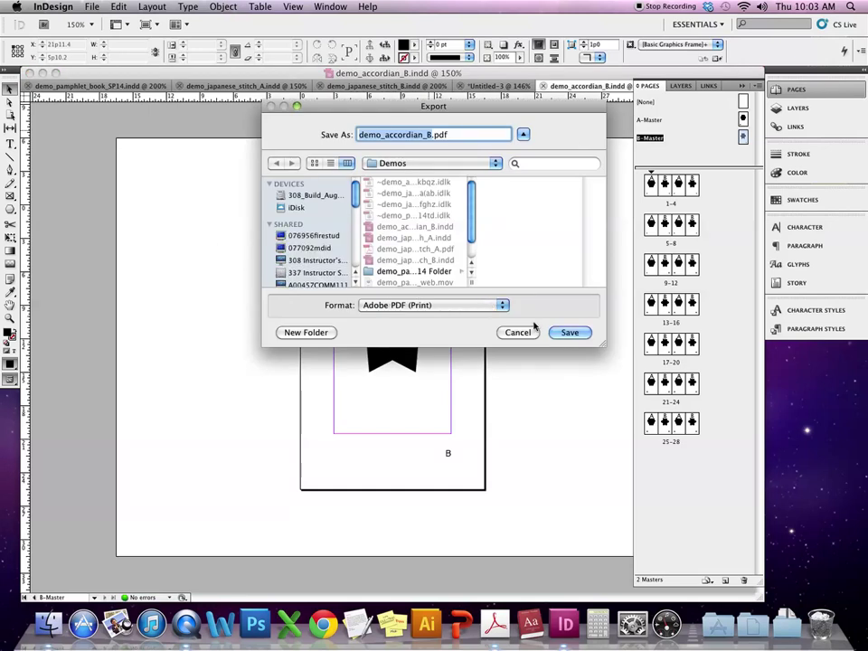
{"action": "left_click", "coordinate": [572, 334]}
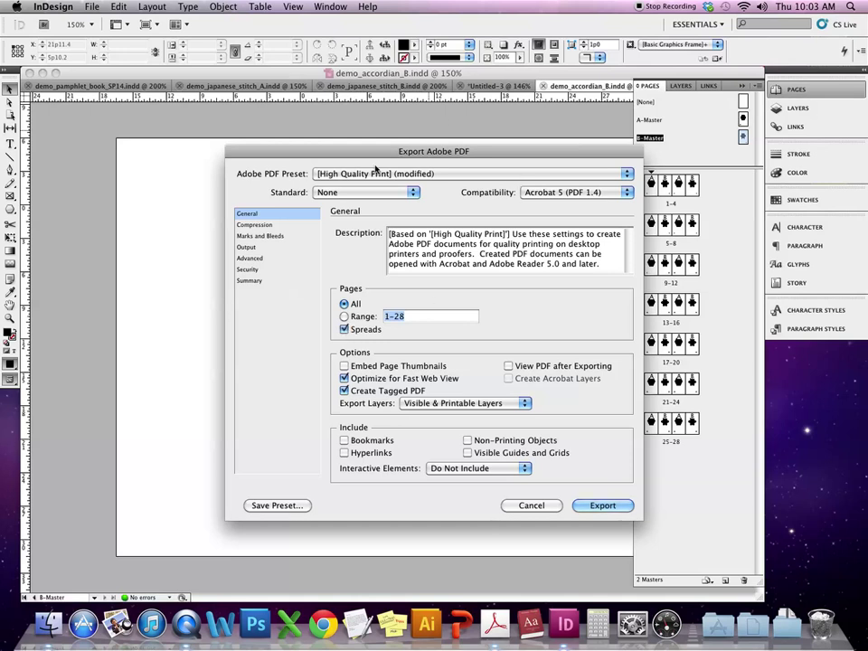
{"action": "left_click", "coordinate": [284, 236]}
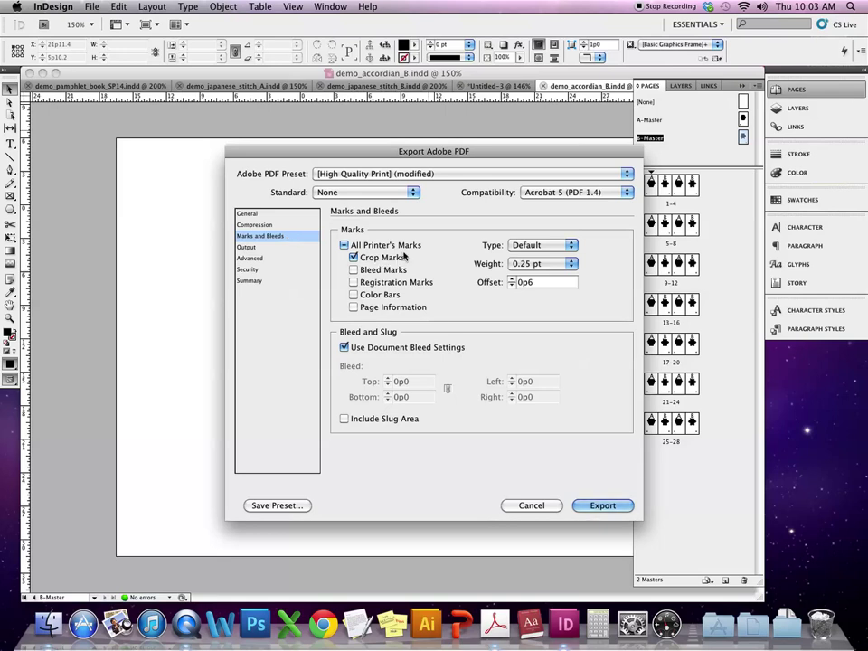
{"action": "left_click", "coordinate": [603, 506]}
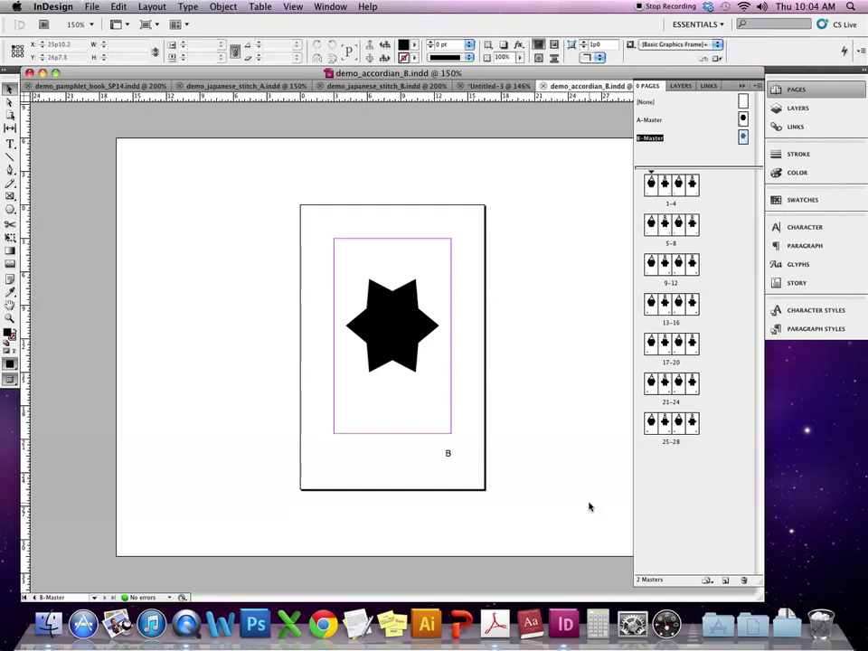
Step: Switch to Finder and open demo_accordian_B.pdf from the Demos folder to examine its spreads and crop marks
{"action": "left_click", "coordinate": [49, 624]}
{"action": "left_click_drag", "start_coordinate": [493, 485], "coordinate": [555, 484]}
{"action": "left_click", "coordinate": [459, 318]}
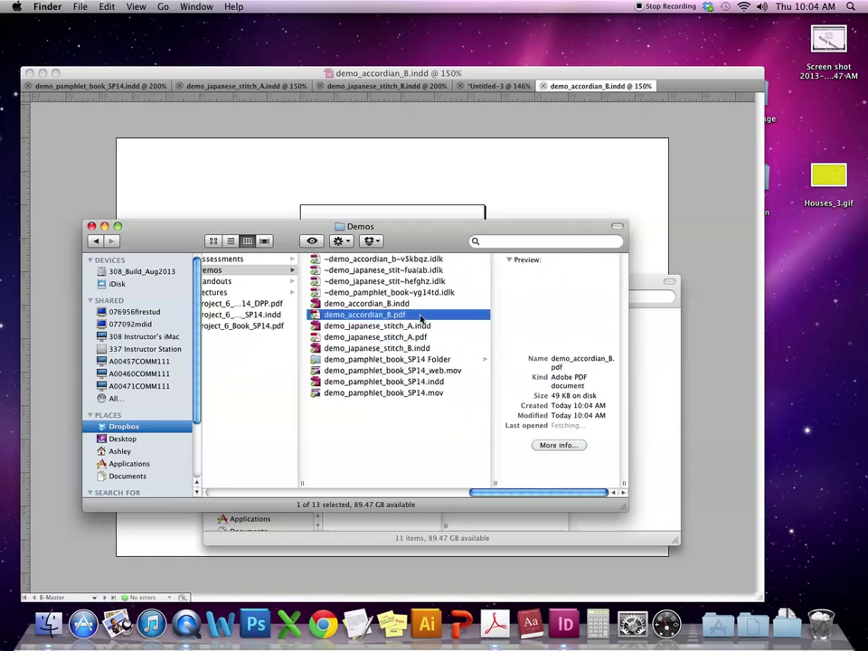
{"action": "double_click", "coordinate": [404, 320]}
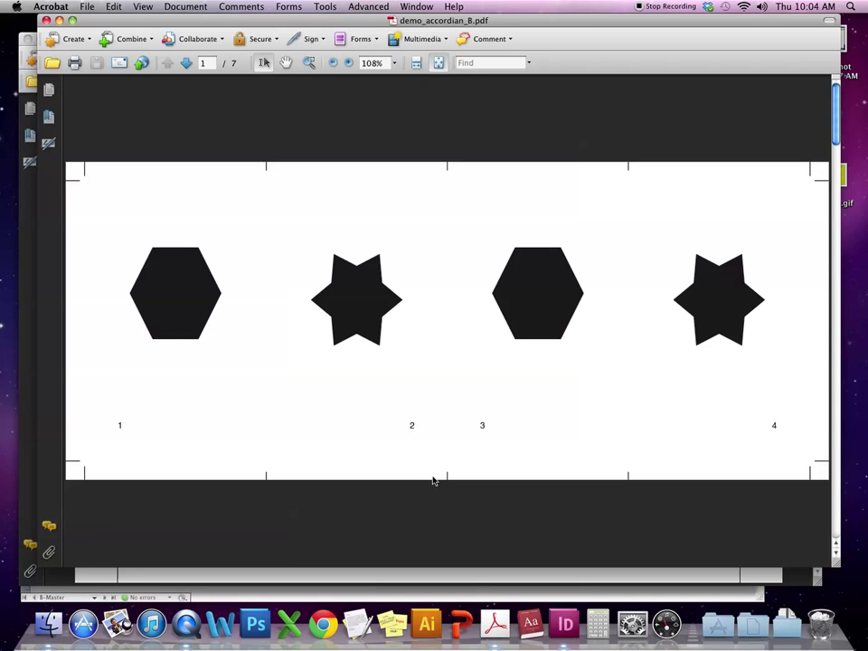
Step: Close demo_accordian_B.pdf and demo_japanese_stitch_A.pdf in Acrobat
{"action": "left_click", "coordinate": [381, 588]}
{"action": "left_click", "coordinate": [91, 6]}
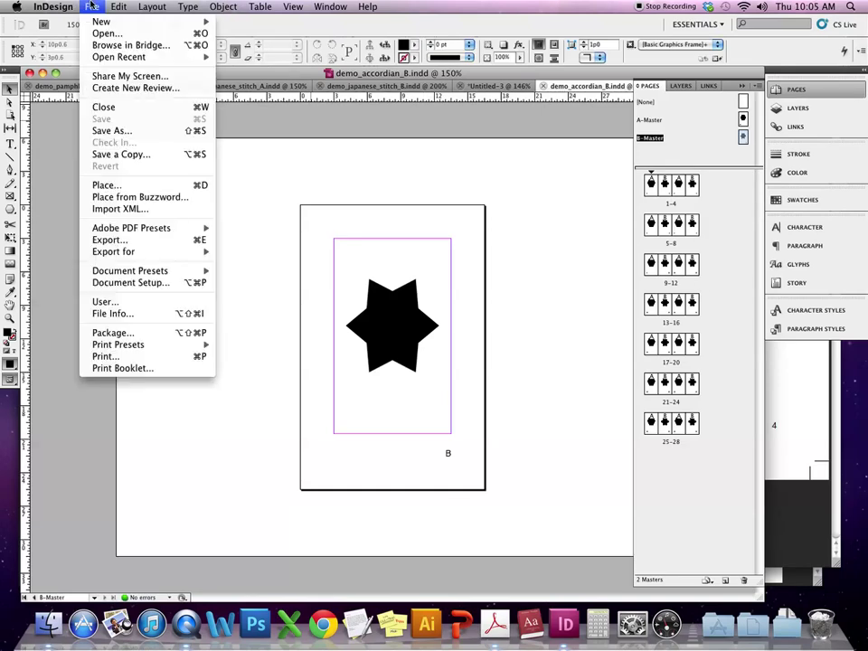
{"action": "key", "text": "Escape"}
{"action": "left_click", "coordinate": [496, 624]}
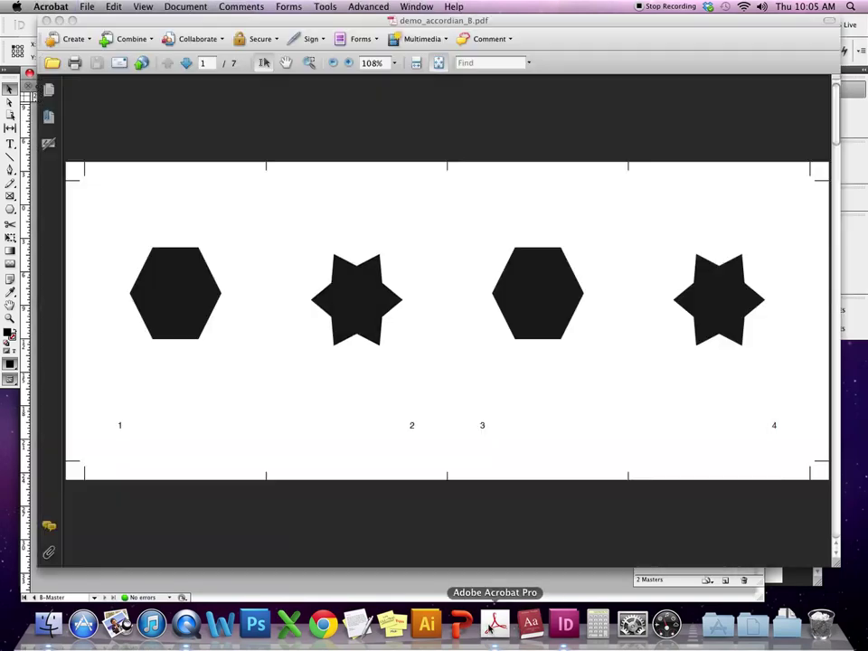
{"action": "left_click", "coordinate": [47, 20]}
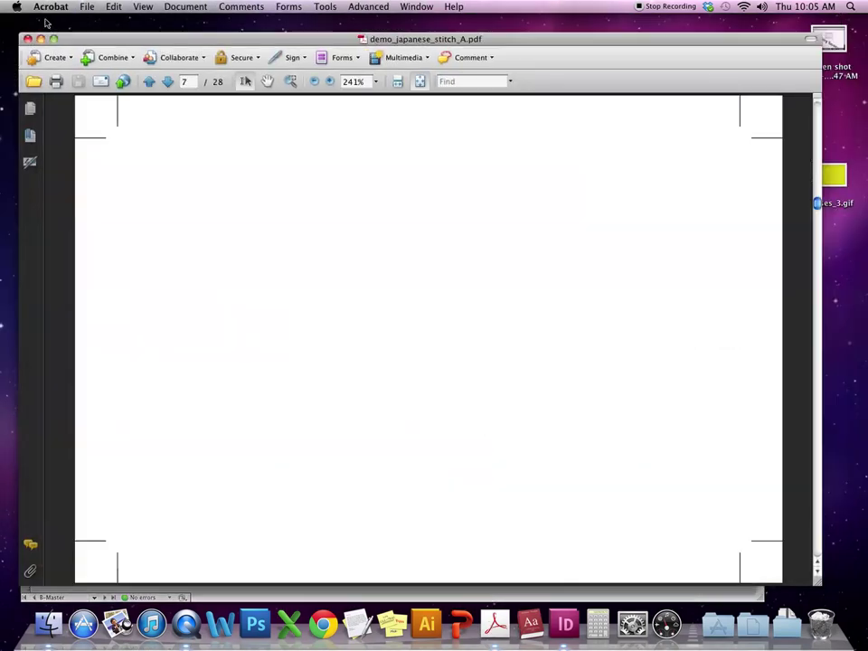
{"action": "left_click", "coordinate": [28, 39]}
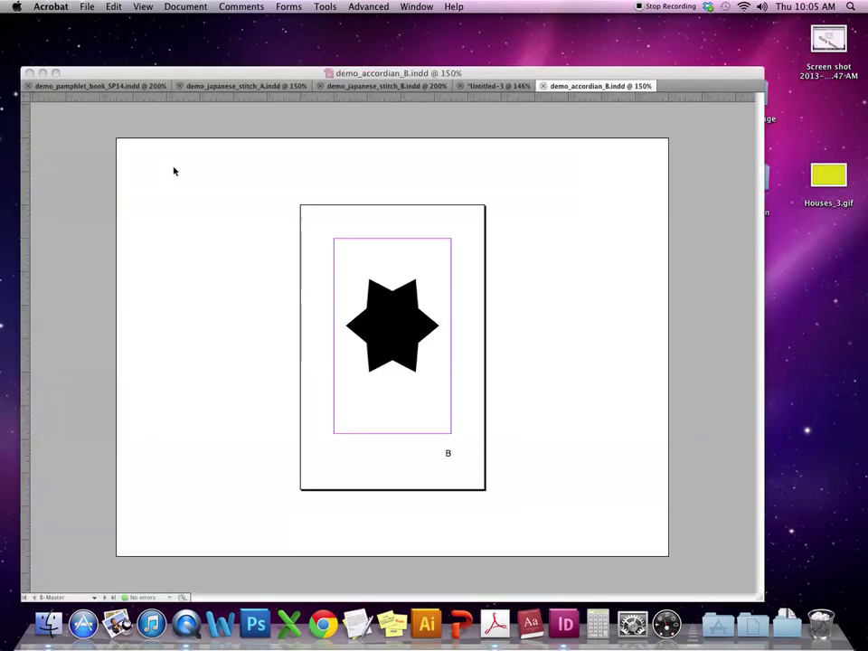
Step: Back in InDesign, try to re-export all pages as spreads with crop marks, replacing the existing demo_accordian_B.pdf
{"action": "left_click", "coordinate": [173, 170]}
{"action": "left_click", "coordinate": [94, 6]}
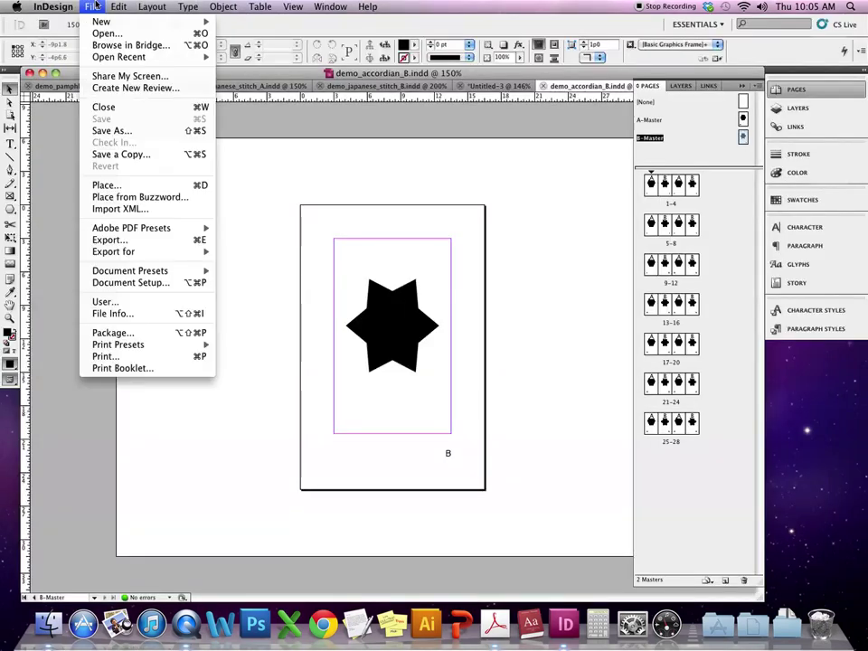
{"action": "left_click", "coordinate": [110, 240]}
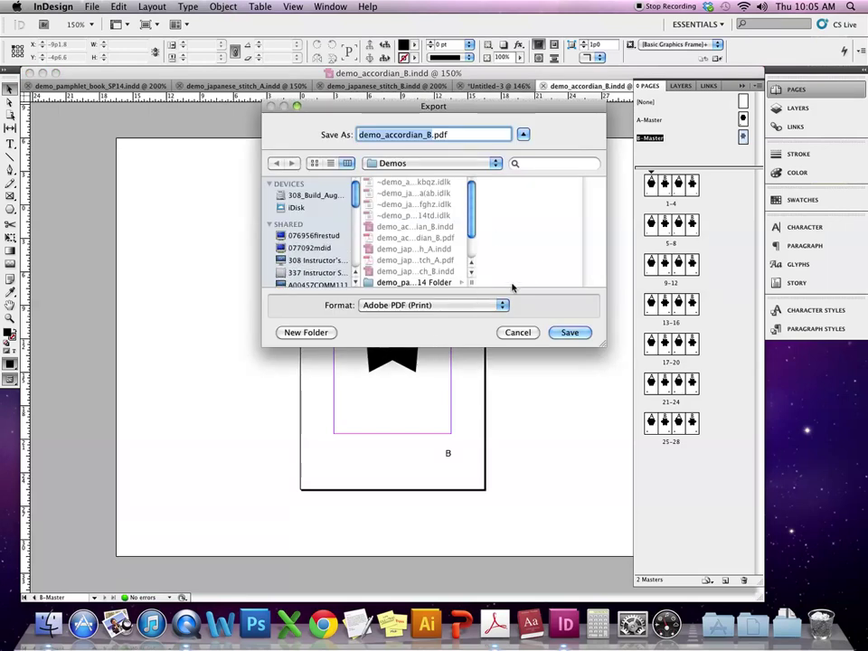
{"action": "key", "text": "Return"}
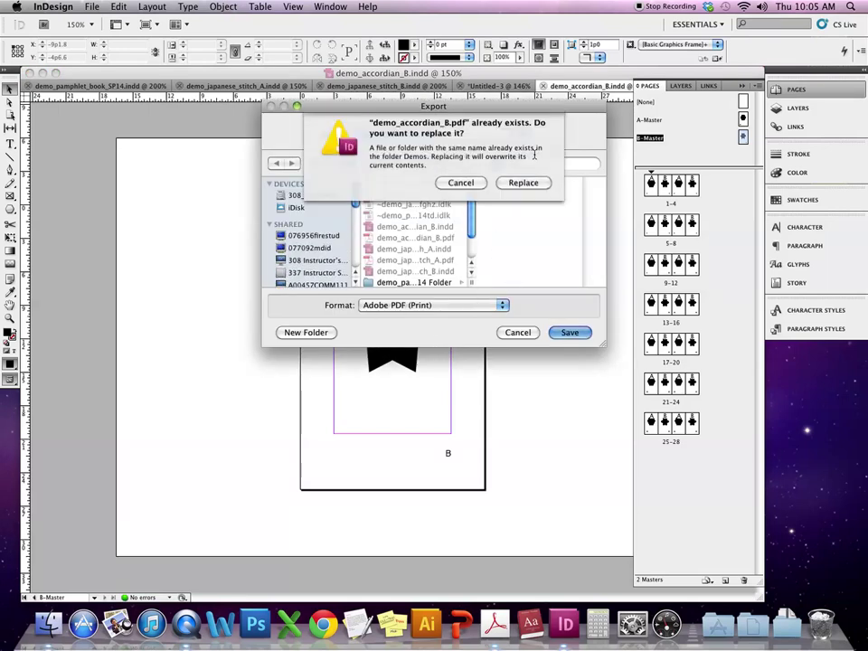
{"action": "left_click", "coordinate": [528, 190]}
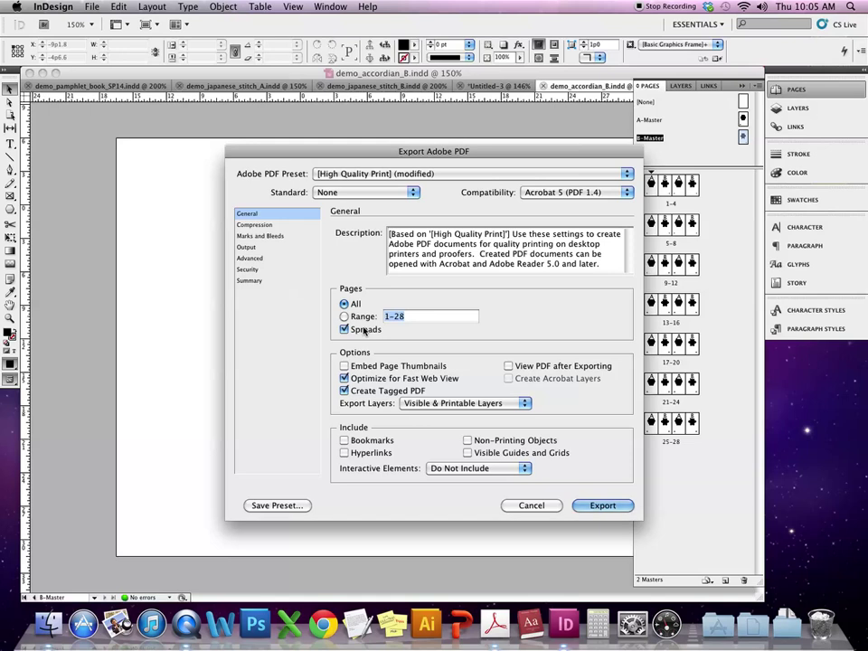
{"action": "left_click", "coordinate": [271, 237]}
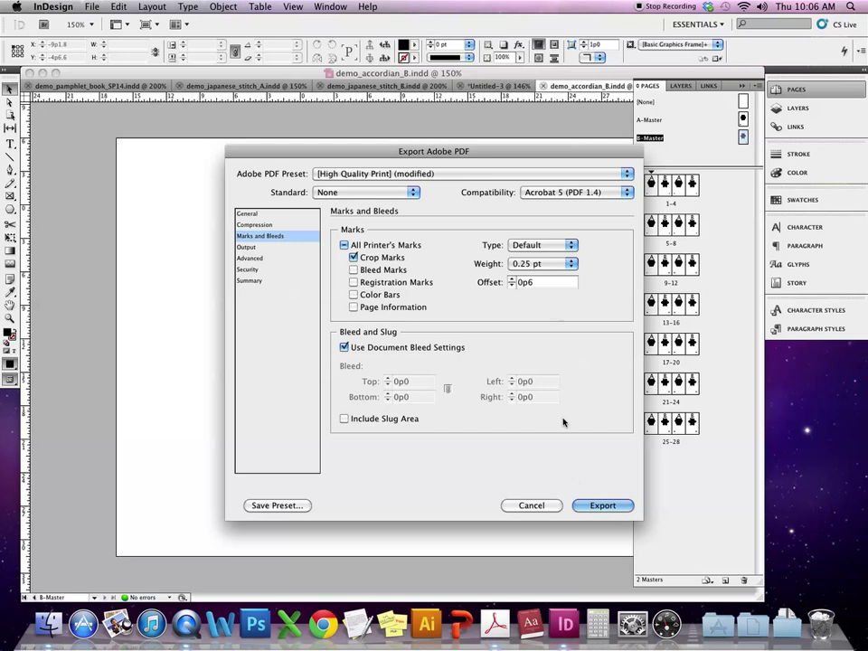
{"action": "left_click", "coordinate": [597, 505]}
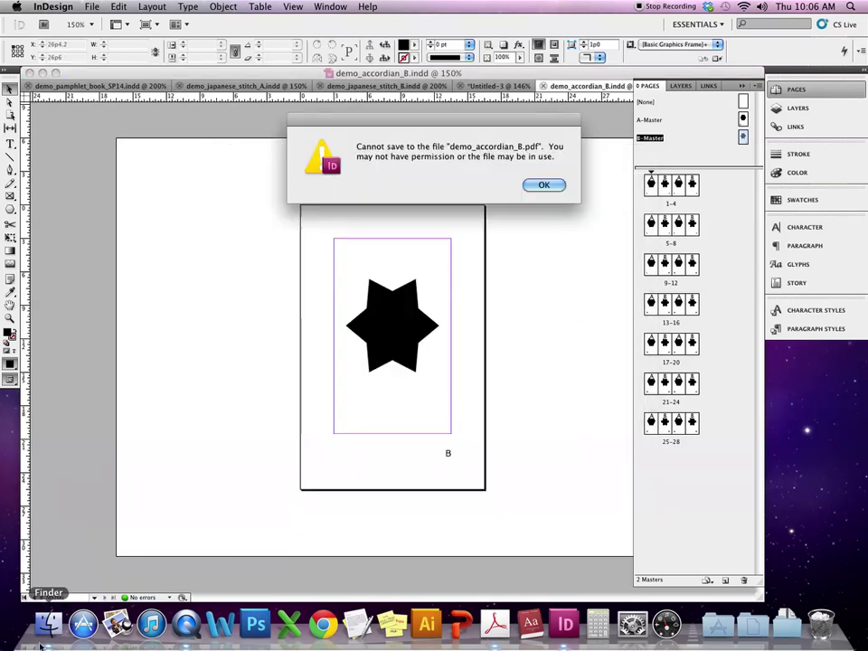
Step: Dismiss the alert and open demo_accordian_B.pdf from the Demos folder in Finder to examine its first spread
{"action": "left_click", "coordinate": [545, 186]}
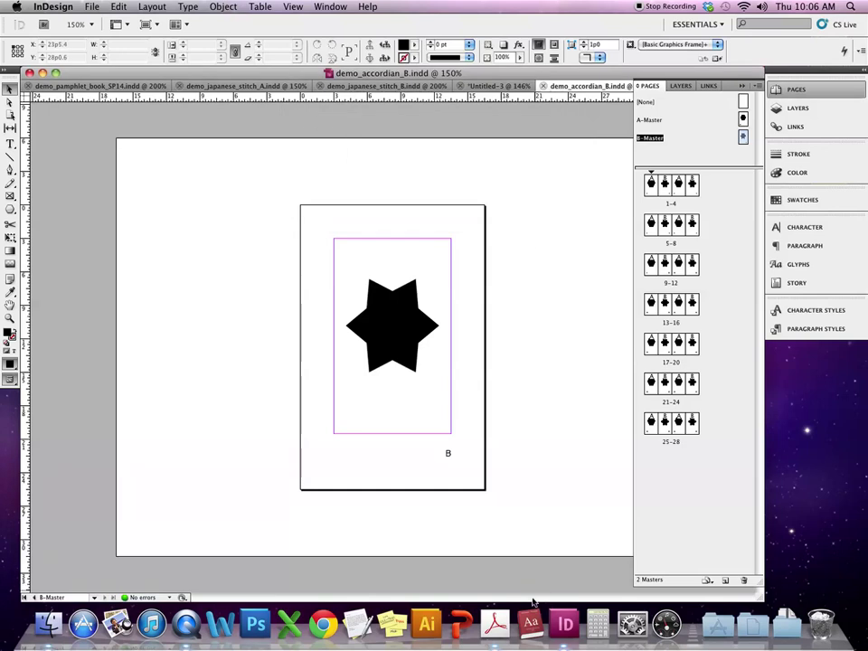
{"action": "left_click", "coordinate": [495, 624]}
{"action": "left_click", "coordinate": [50, 624]}
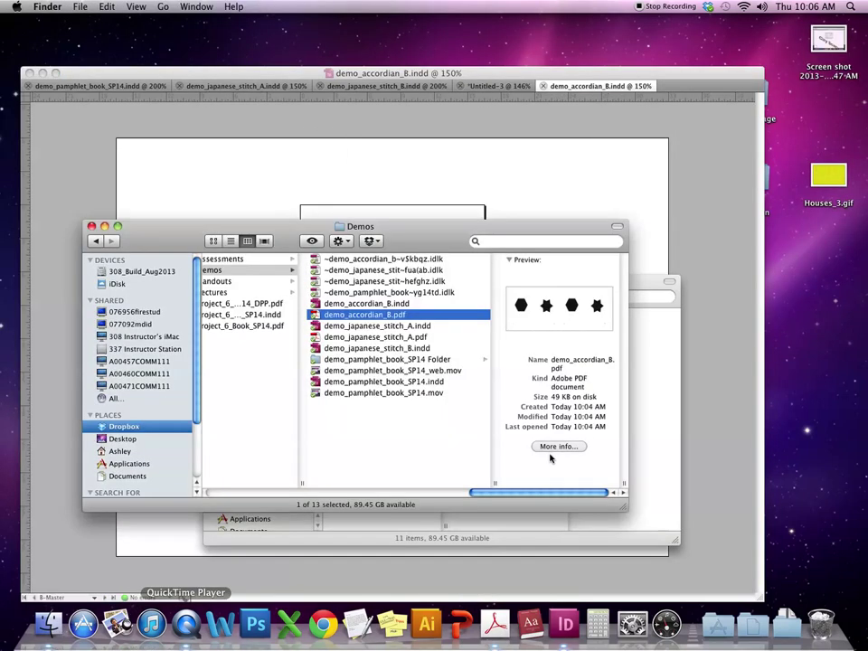
{"action": "double_click", "coordinate": [421, 315]}
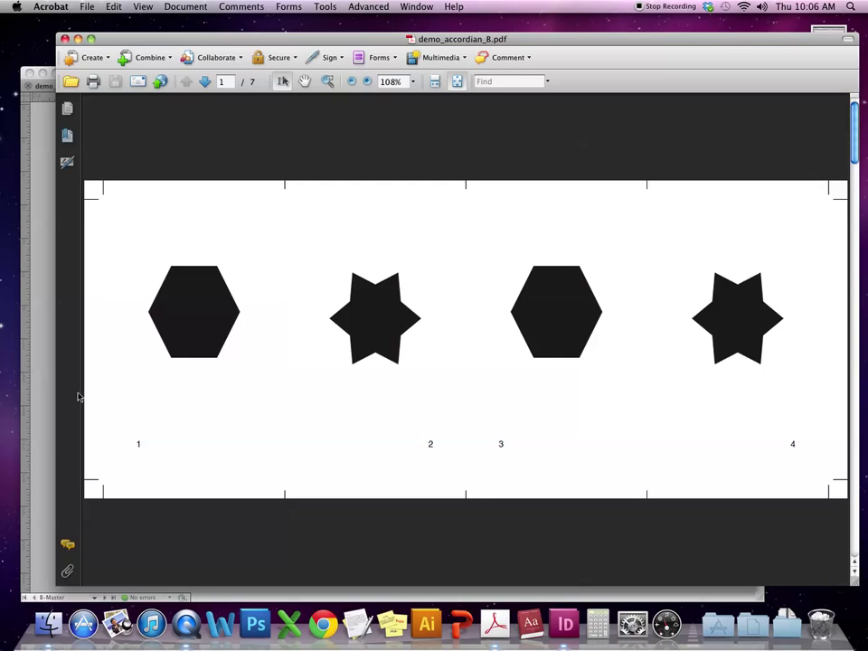
Step: Back in InDesign on page 1, review the PDF export's Spreads and Crop Marks settings without exporting
{"action": "left_click", "coordinate": [37, 291]}
{"action": "double_click", "coordinate": [651, 185]}
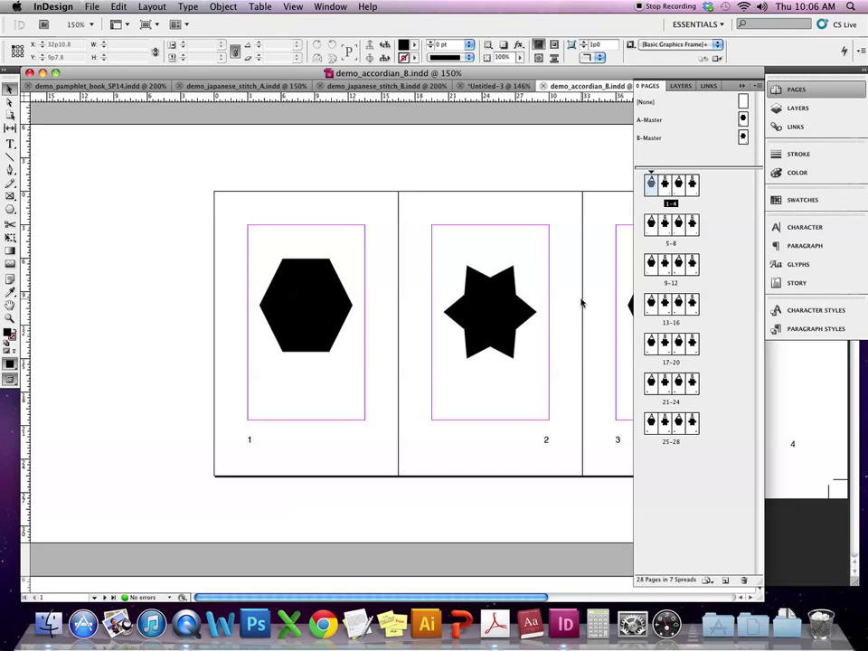
{"action": "left_click", "coordinate": [92, 7]}
{"action": "mouse_move", "coordinate": [138, 253]}
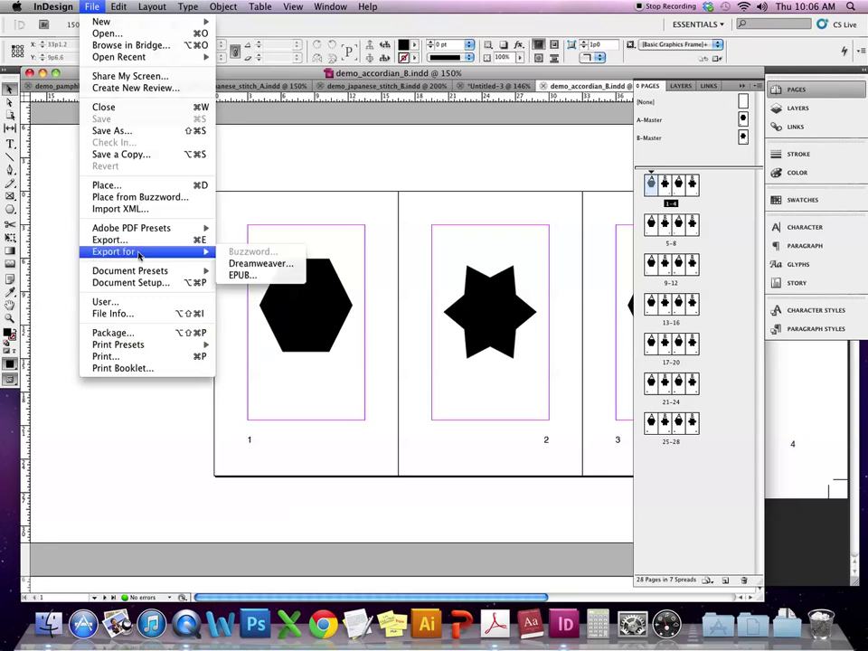
{"action": "left_click", "coordinate": [108, 240]}
{"action": "left_click", "coordinate": [570, 333]}
{"action": "left_click", "coordinate": [523, 188]}
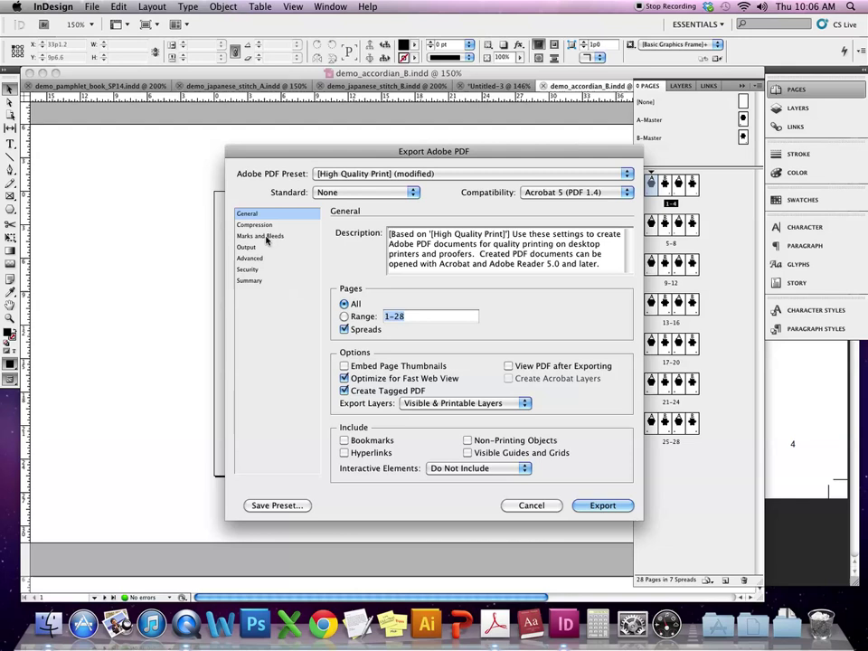
{"action": "left_click", "coordinate": [264, 236]}
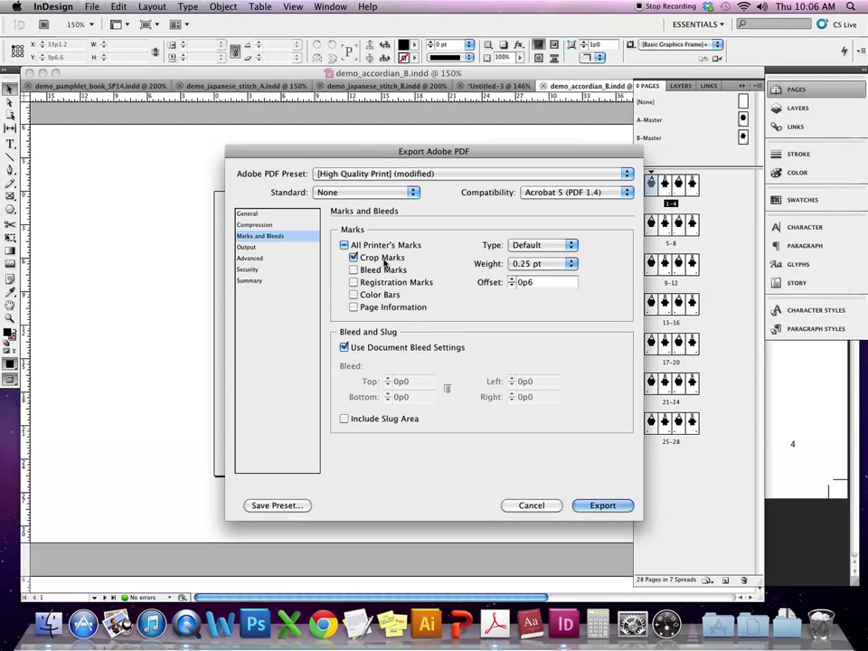
{"action": "left_click", "coordinate": [532, 506]}
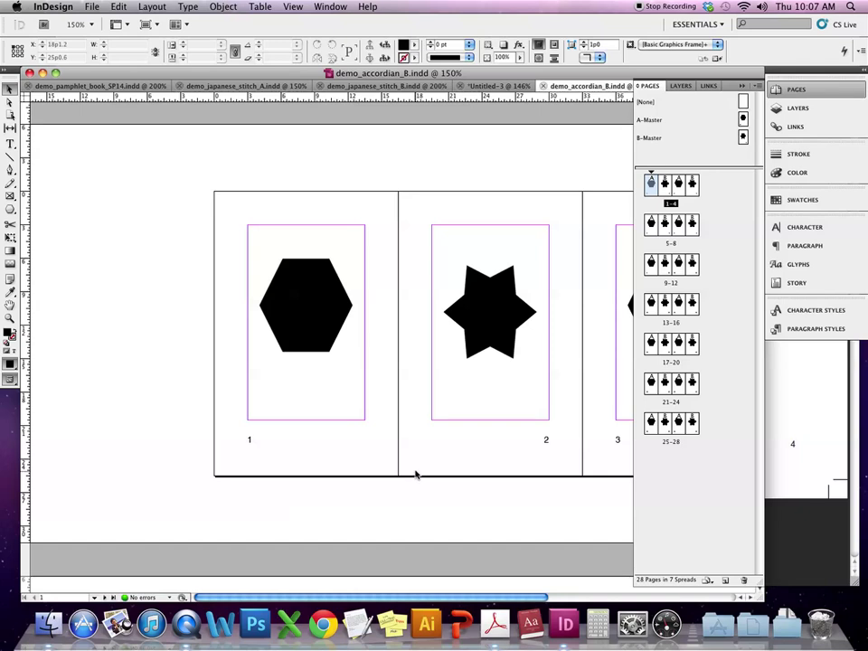
Step: On A-Master, delete the page number below the margins and reinsert a Current Page Number marker in its text frame
{"action": "left_click", "coordinate": [743, 119]}
{"action": "double_click", "coordinate": [743, 119]}
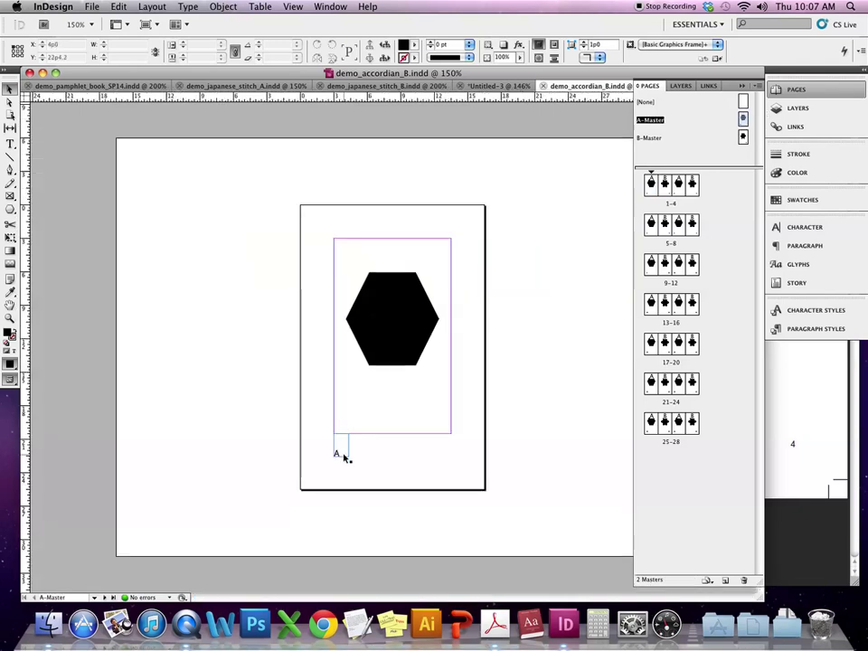
{"action": "mouse_move", "coordinate": [341, 461]}
{"action": "left_mouse_down"}
{"action": "mouse_move", "coordinate": [340, 448]}
{"action": "mouse_move", "coordinate": [350, 453]}
{"action": "left_mouse_up"}
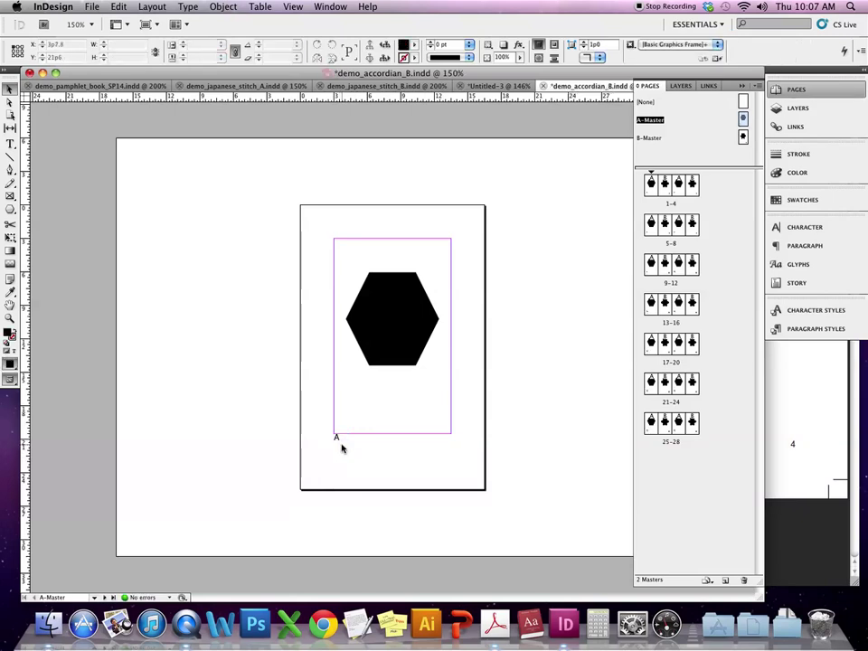
{"action": "key", "text": "super+z"}
{"action": "double_click", "coordinate": [338, 449]}
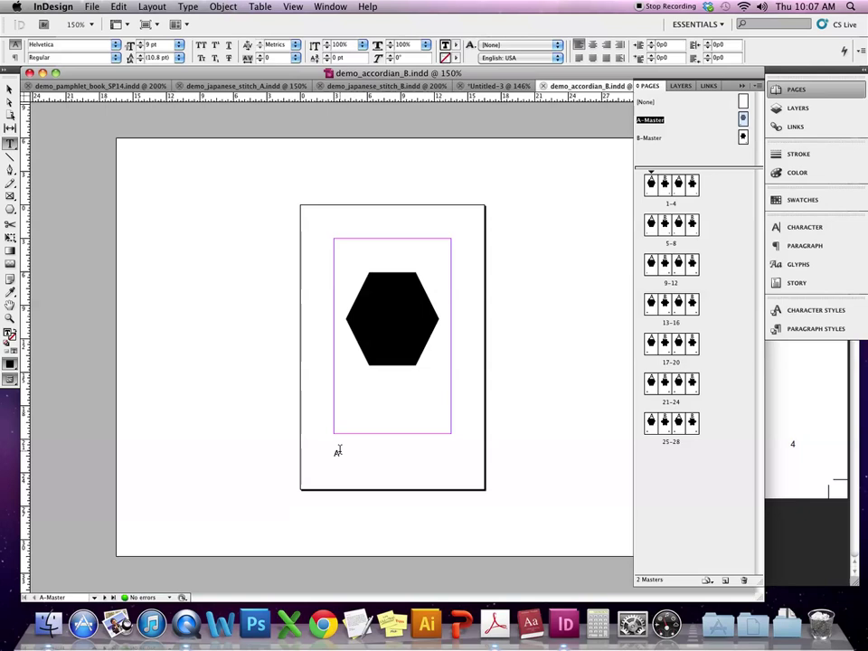
{"action": "key", "text": "BackSpace"}
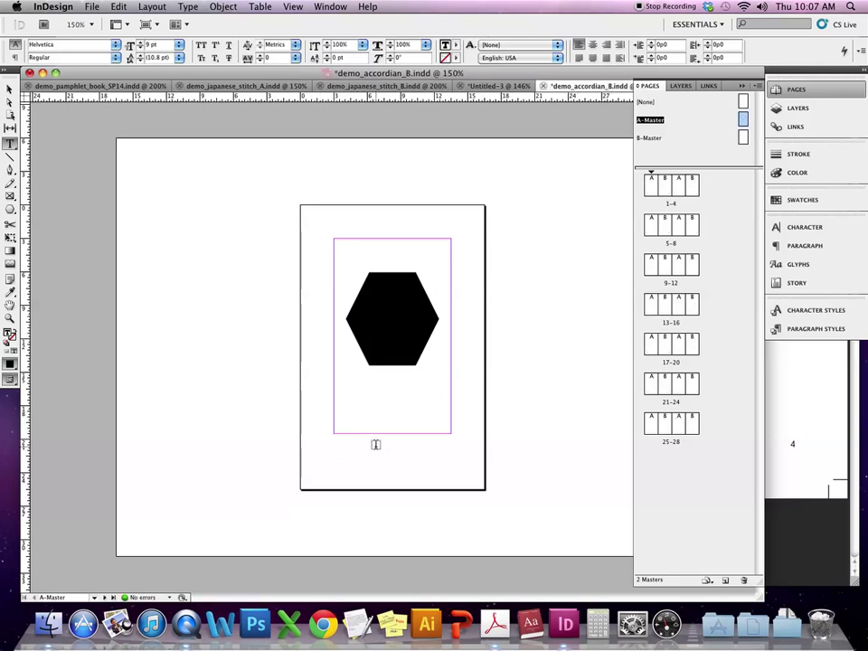
{"action": "left_click", "coordinate": [375, 444]}
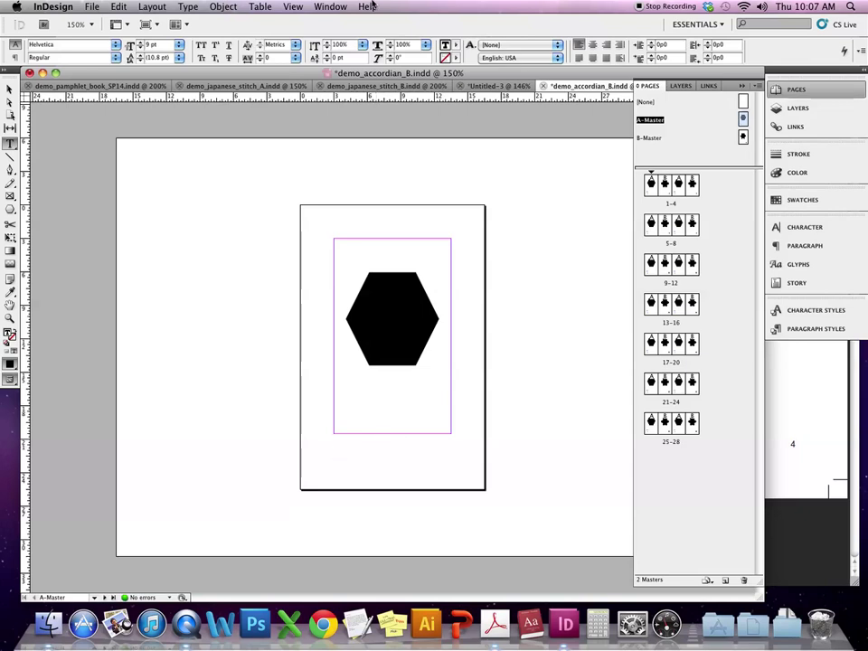
{"action": "left_click", "coordinate": [187, 7]}
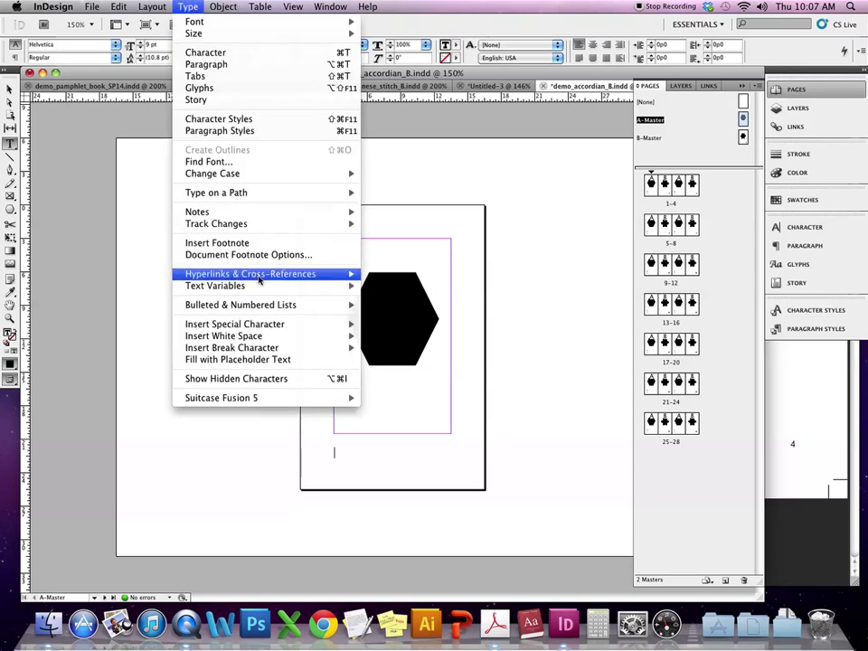
{"action": "mouse_move", "coordinate": [267, 327]}
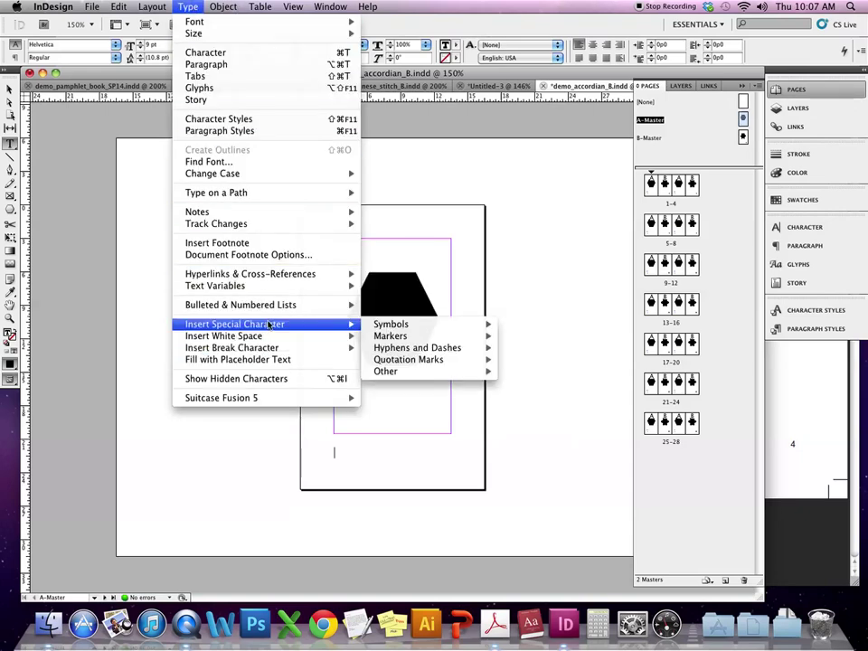
{"action": "mouse_move", "coordinate": [422, 340]}
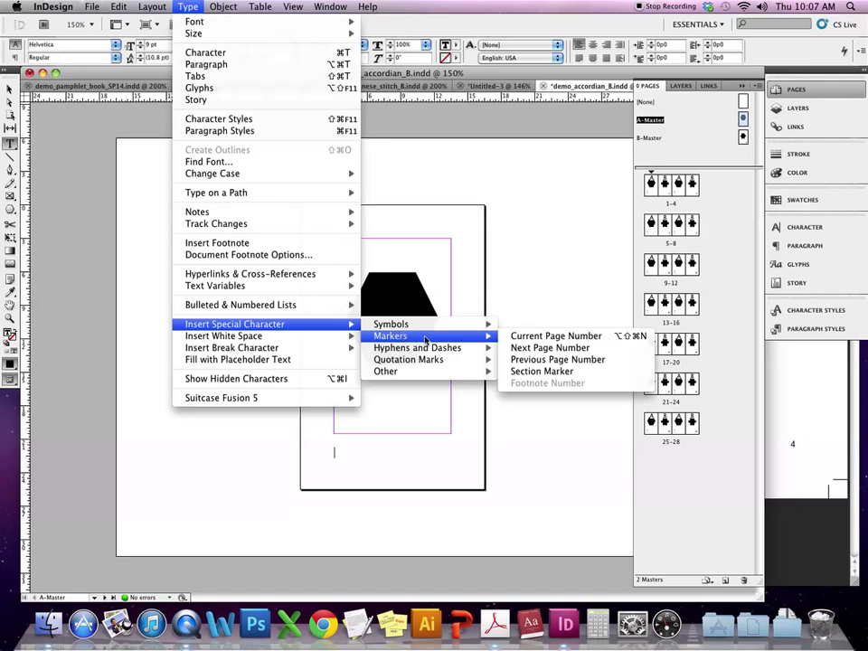
{"action": "left_click", "coordinate": [543, 337]}
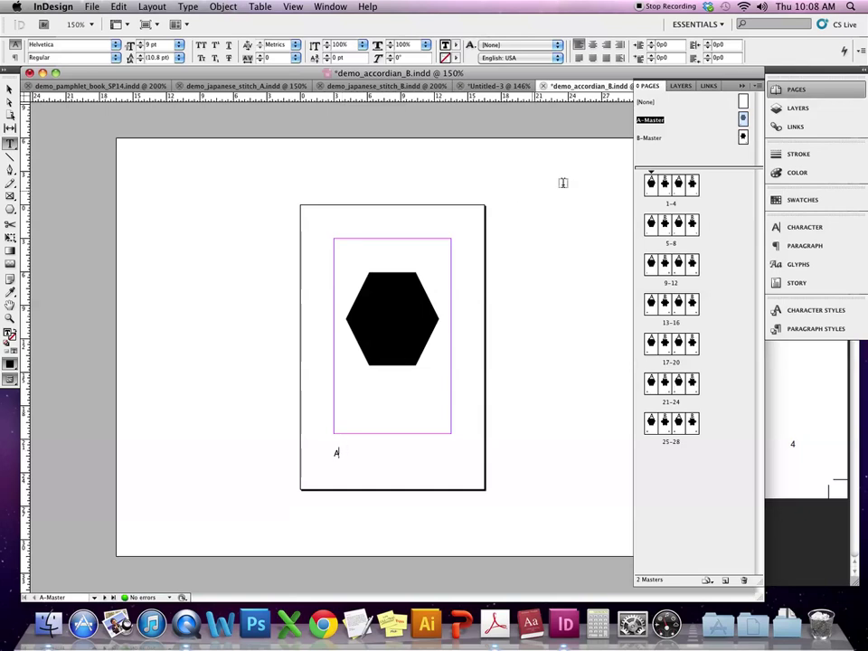
Step: Check the numbering on pages 1 and 5, and set the document's page numbering style to i, ii, iii, iv
{"action": "double_click", "coordinate": [650, 186]}
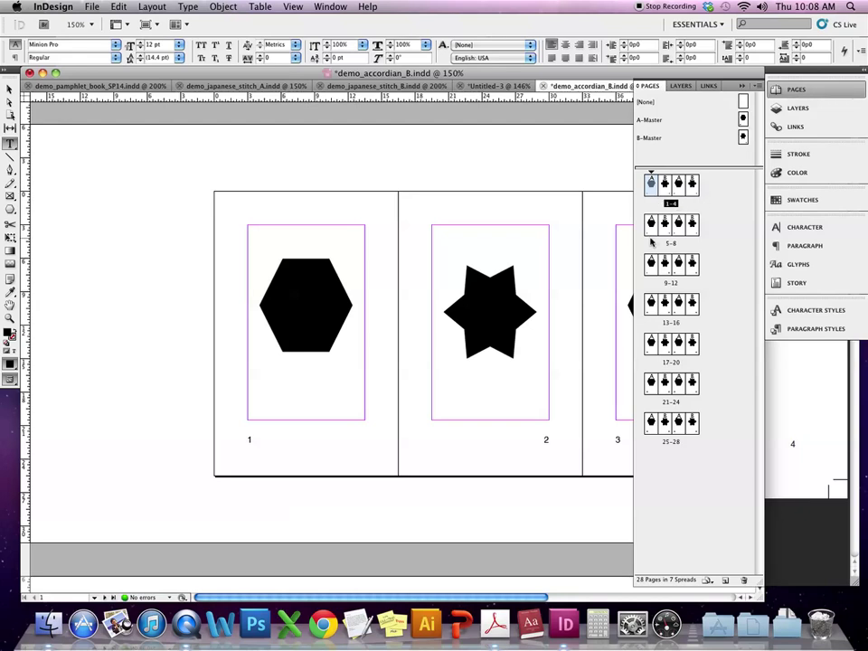
{"action": "double_click", "coordinate": [651, 224]}
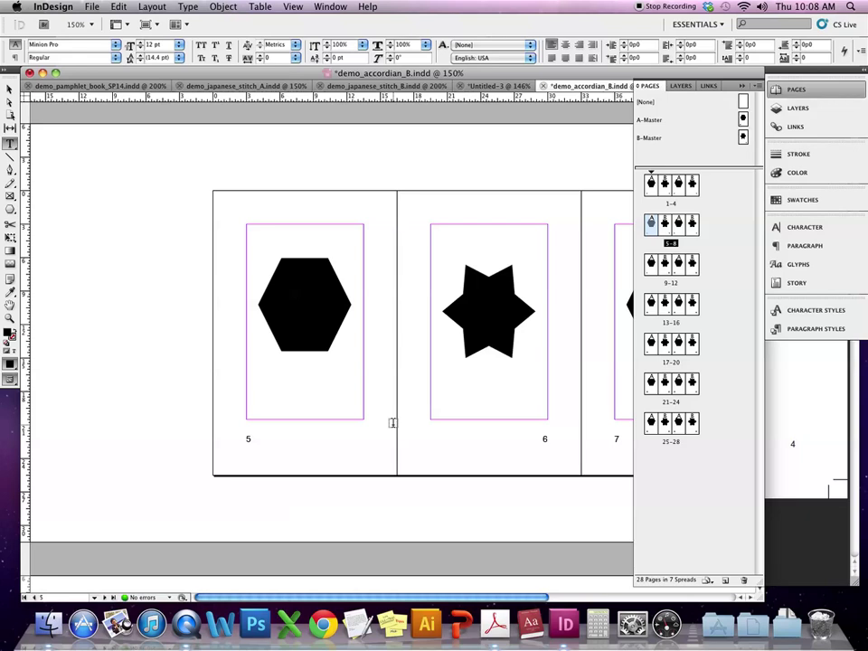
{"action": "left_click", "coordinate": [653, 182]}
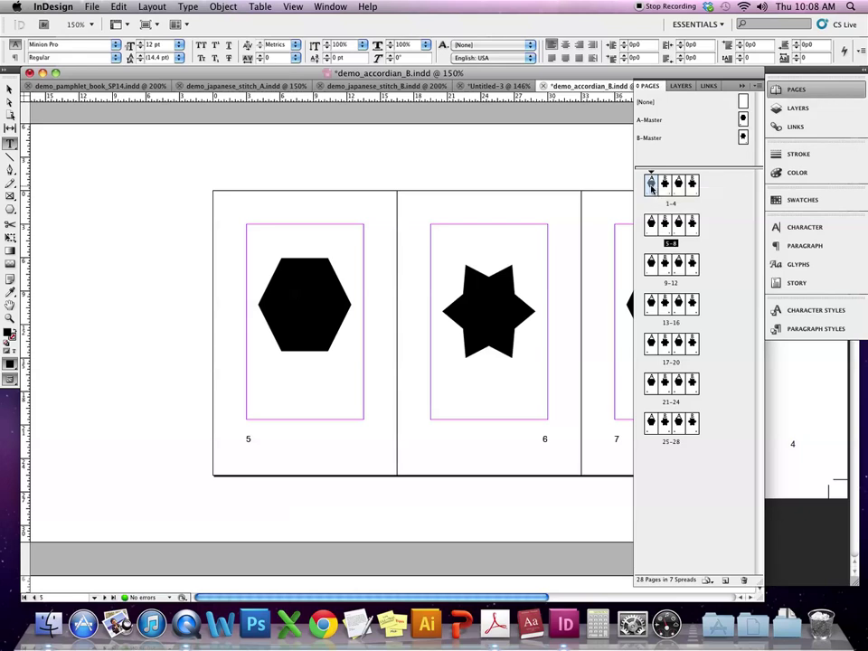
{"action": "right_click", "coordinate": [650, 186]}
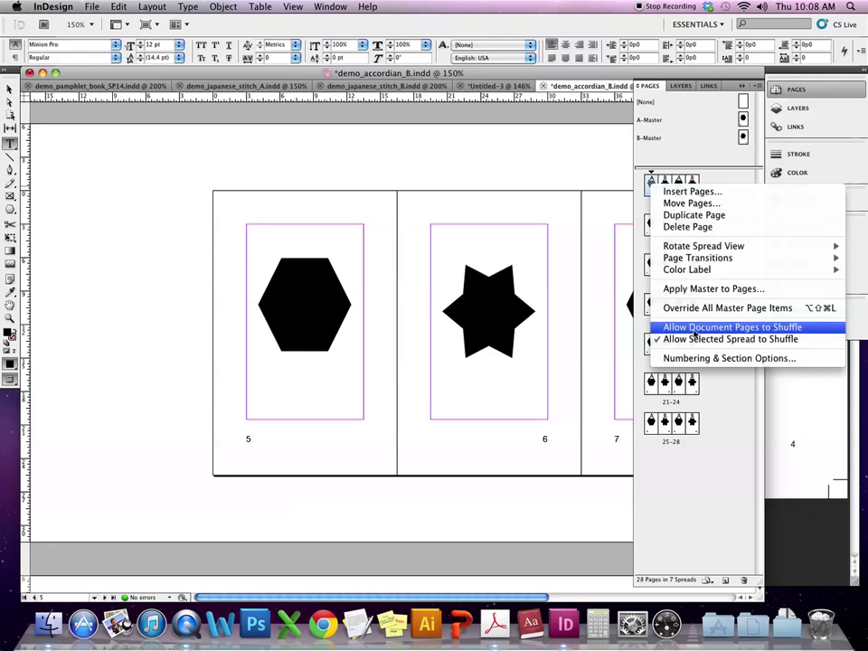
{"action": "left_click", "coordinate": [743, 360]}
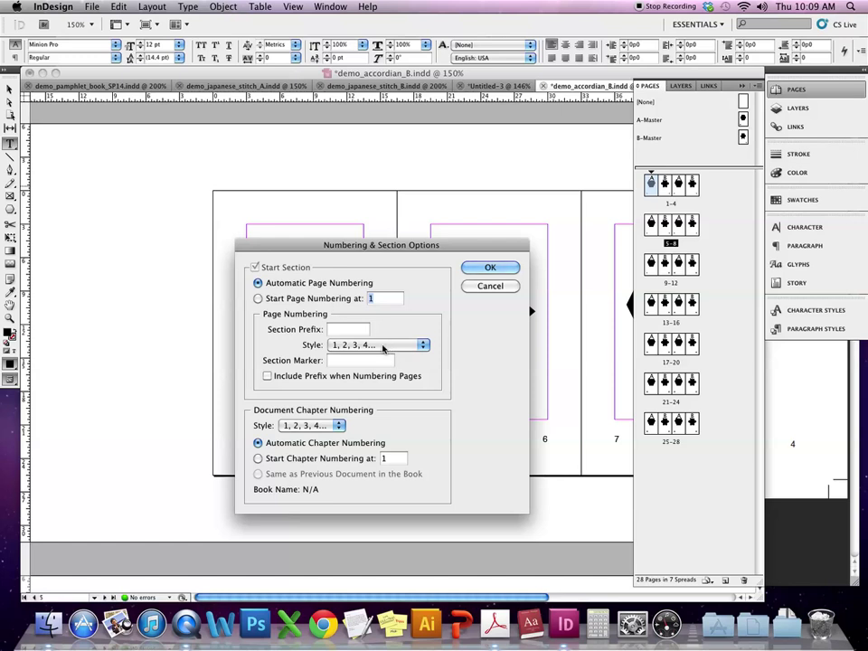
{"action": "left_click", "coordinate": [383, 346]}
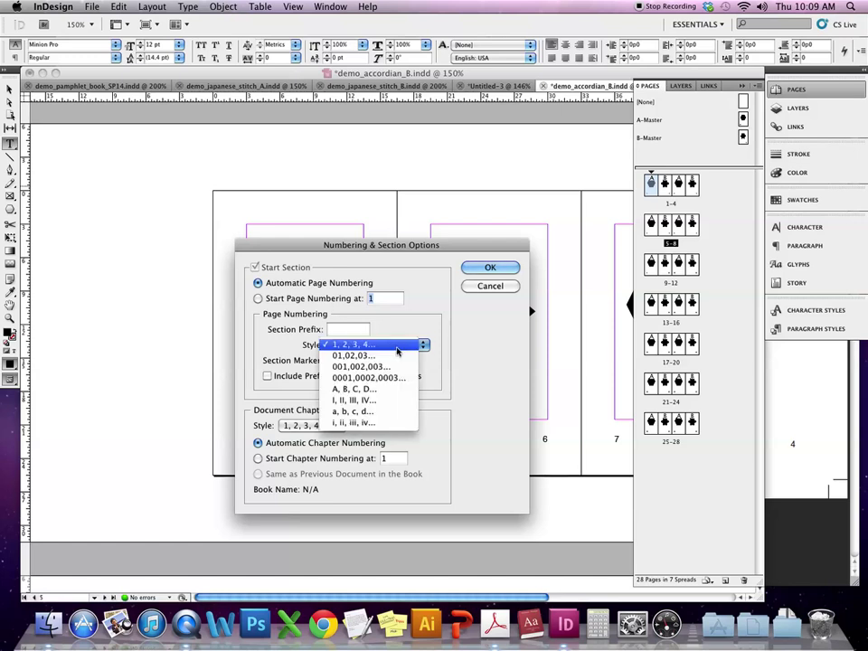
{"action": "left_click", "coordinate": [369, 424]}
{"action": "left_click", "coordinate": [420, 344]}
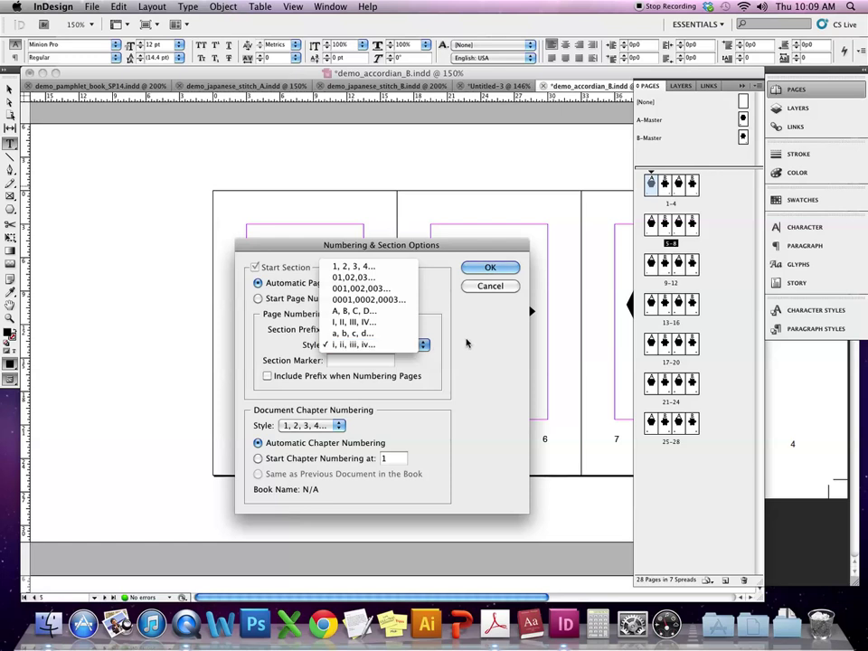
{"action": "left_click", "coordinate": [489, 269]}
{"action": "left_click", "coordinate": [488, 268]}
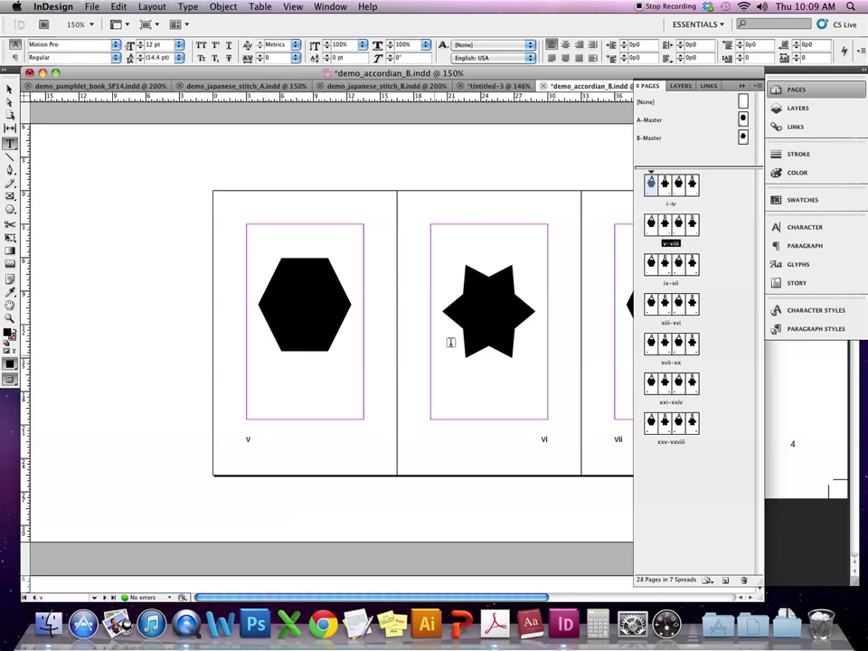
Step: Add a small text frame beside the existing page number on page v and insert a Current Page Number marker in it
{"action": "left_click_drag", "start_coordinate": [263, 431], "coordinate": [307, 458]}
{"action": "left_click", "coordinate": [152, 6]}
{"action": "mouse_move", "coordinate": [223, 6]}
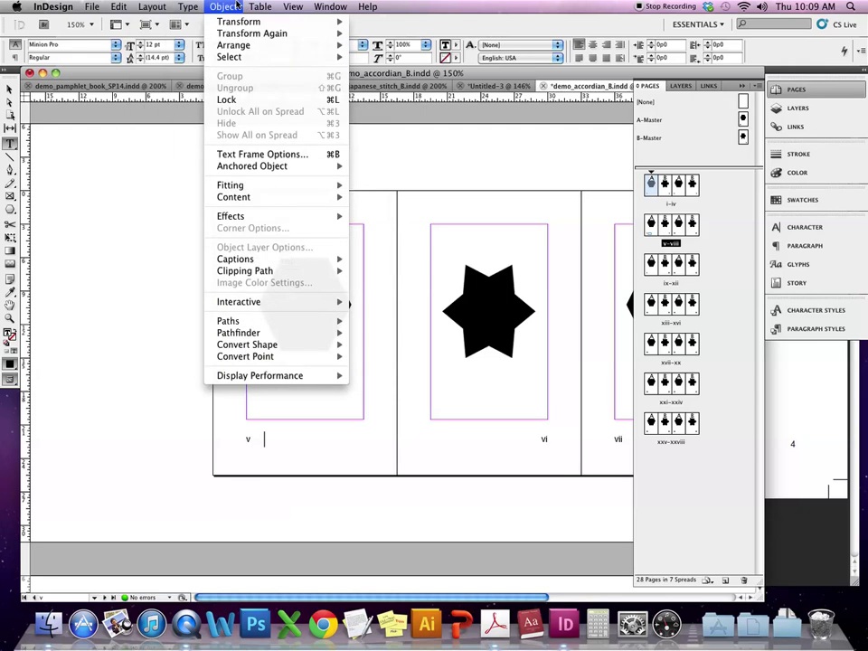
{"action": "mouse_move", "coordinate": [261, 218]}
{"action": "mouse_move", "coordinate": [187, 7]}
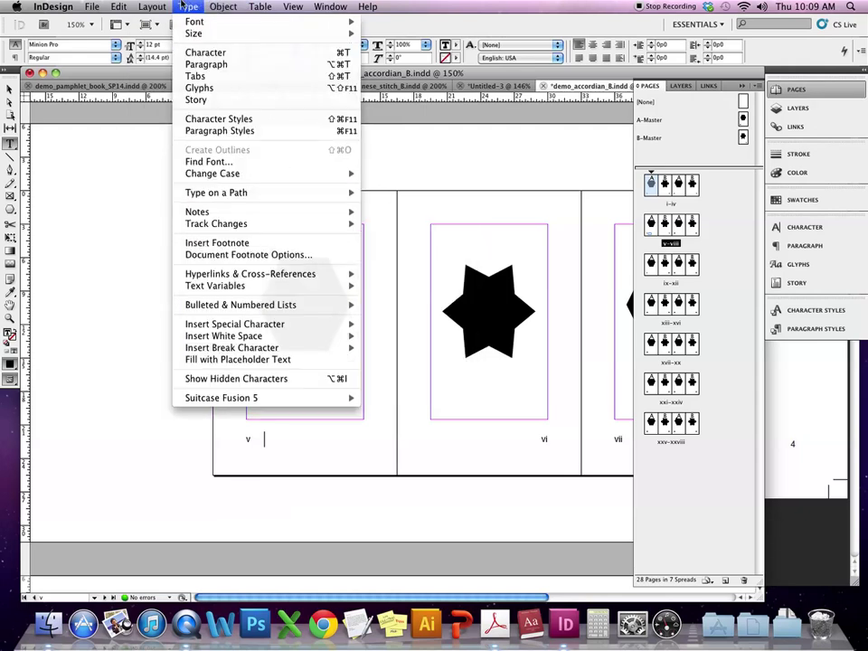
{"action": "mouse_move", "coordinate": [267, 325]}
{"action": "mouse_move", "coordinate": [424, 336]}
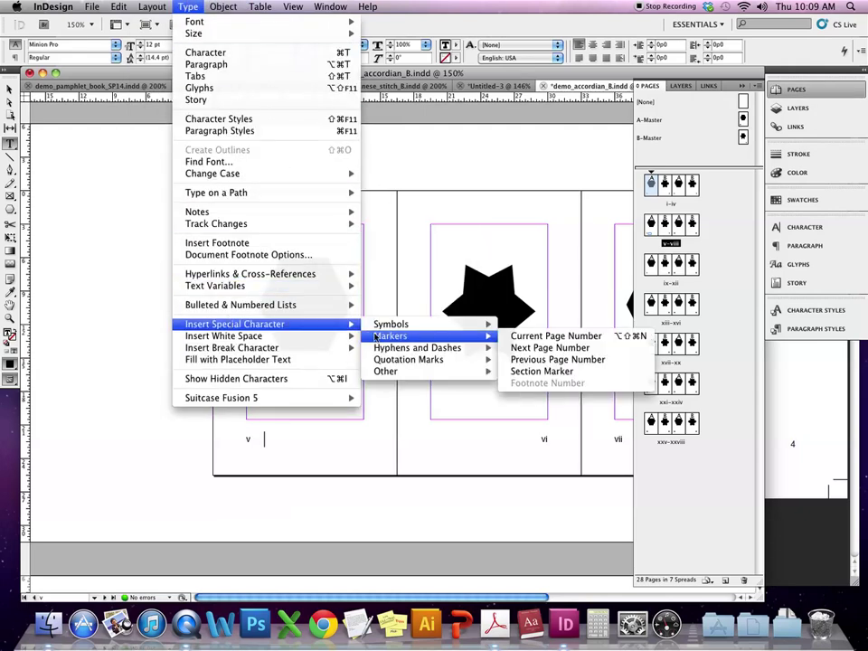
{"action": "left_click", "coordinate": [537, 335]}
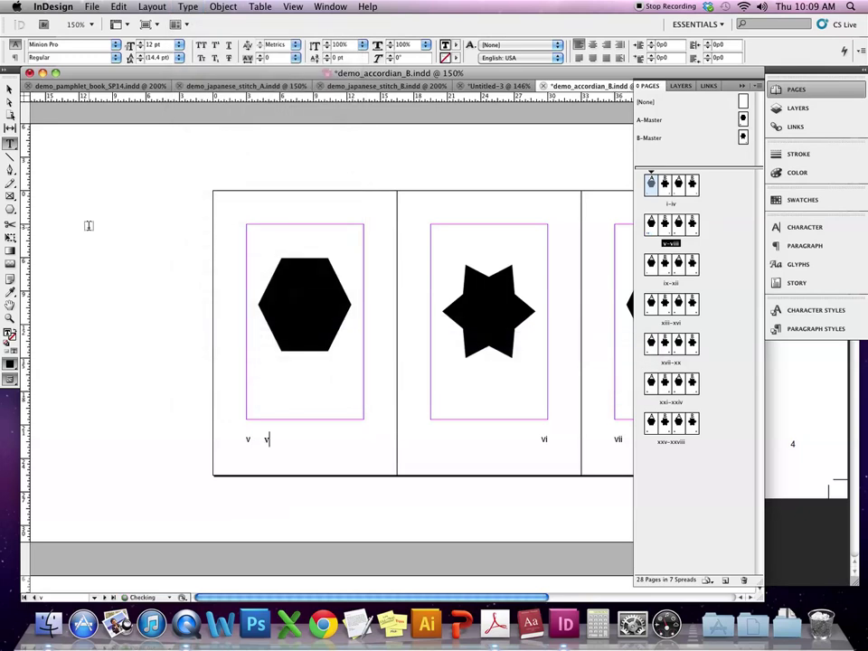
{"action": "key", "text": "Escape"}
Step: Duplicate the new page number frame from page v onto page vi, below the star
{"action": "left_click", "coordinate": [246, 451]}
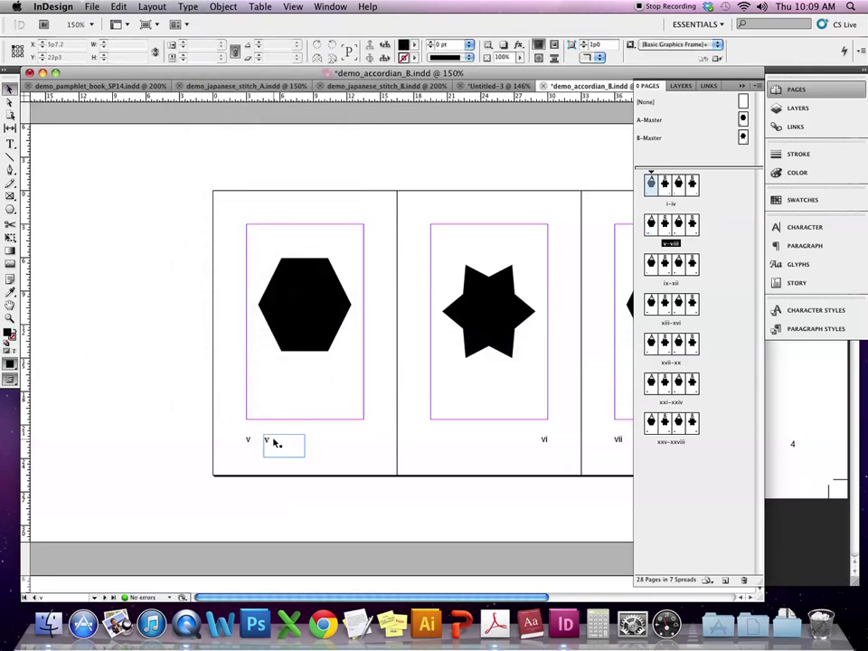
{"action": "left_click", "coordinate": [272, 442]}
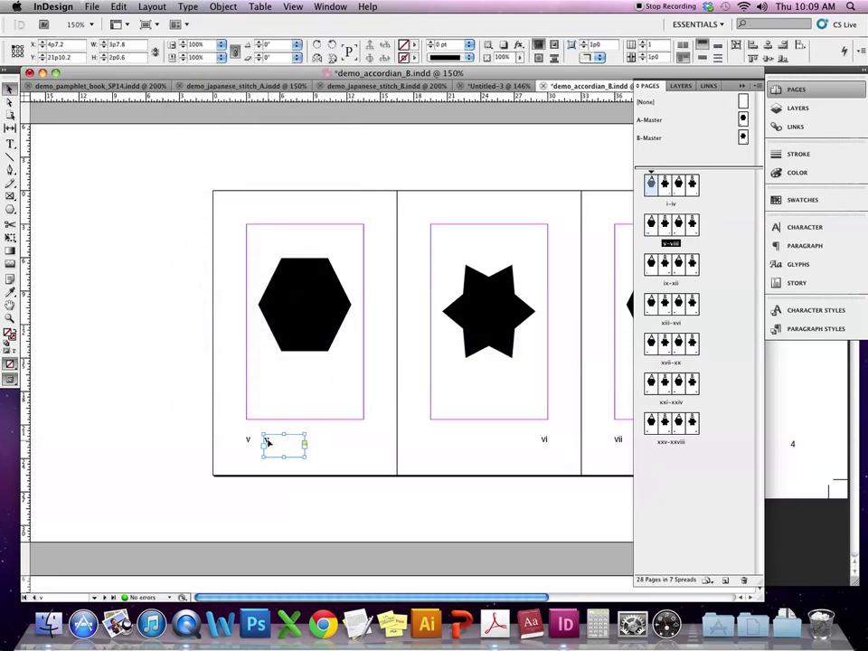
{"action": "left_click_drag", "start_coordinate": [268, 442], "coordinate": [455, 446]}
{"action": "left_click", "coordinate": [404, 481]}
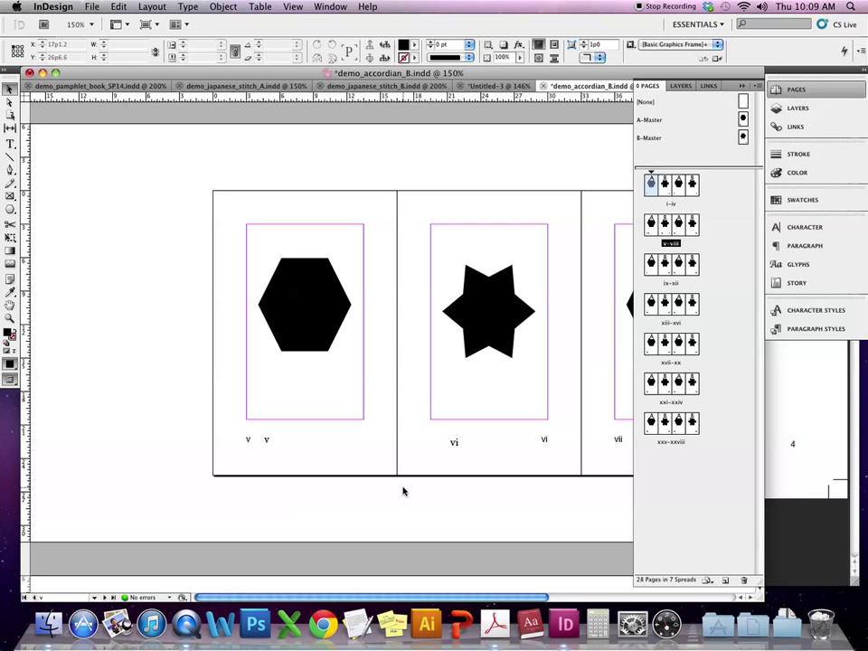
Step: In demo_japanese_stitch_A.indd, open A-Master and add an 8p4 circle inside the margins of its first page
{"action": "left_click", "coordinate": [432, 87]}
{"action": "left_click", "coordinate": [245, 86]}
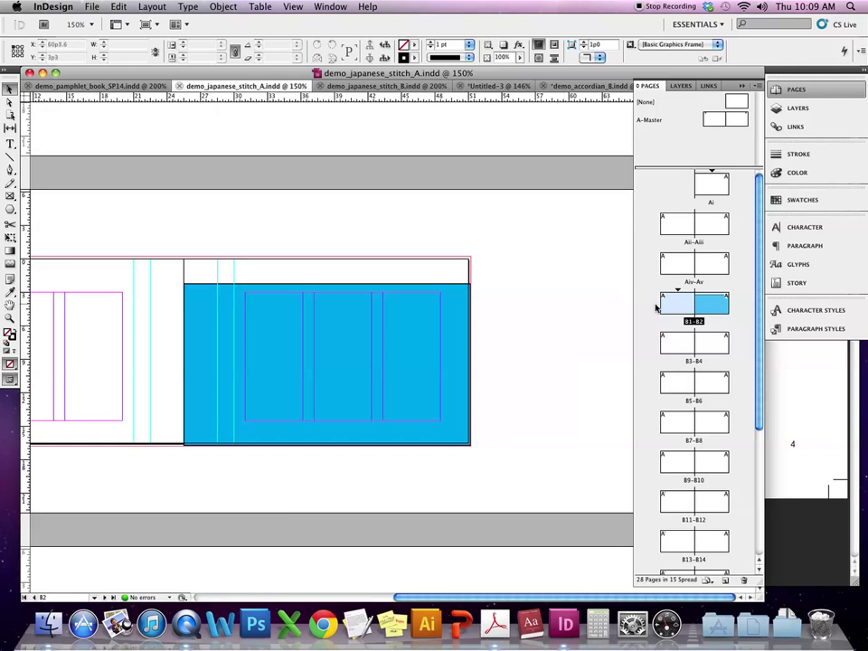
{"action": "double_click", "coordinate": [726, 120]}
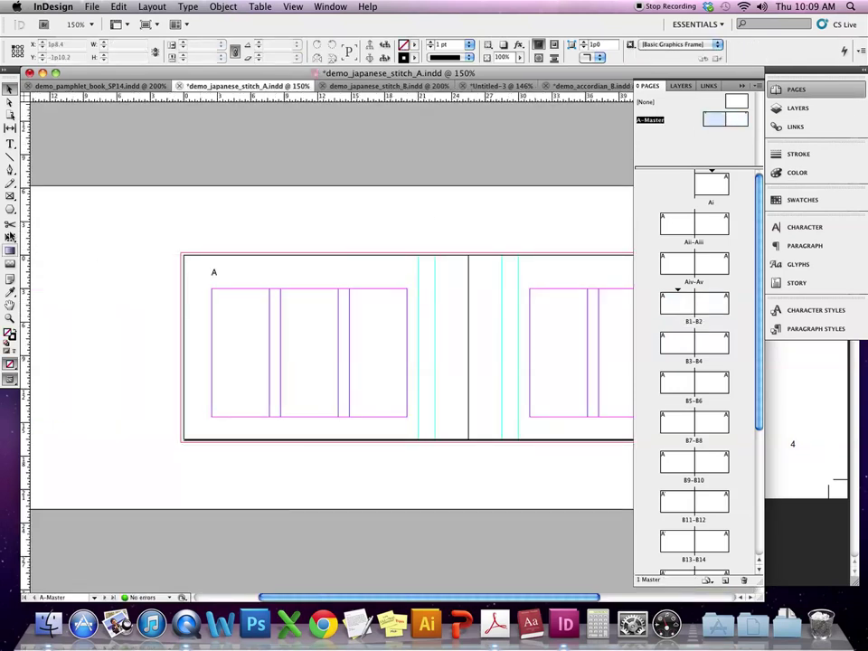
{"action": "left_click_drag", "start_coordinate": [14, 207], "coordinate": [55, 220]}
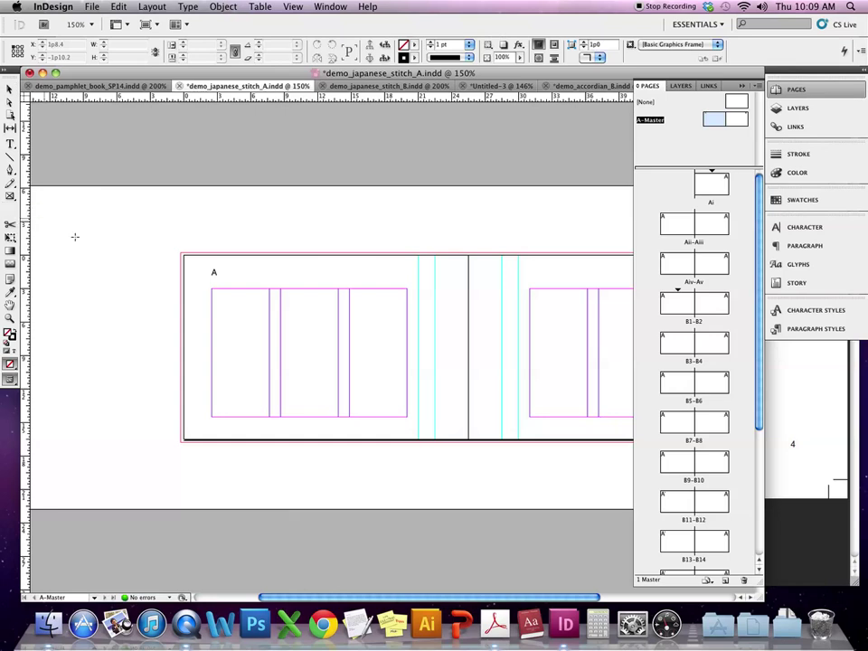
{"action": "left_click", "coordinate": [290, 339]}
{"action": "key", "text": "super+v"}
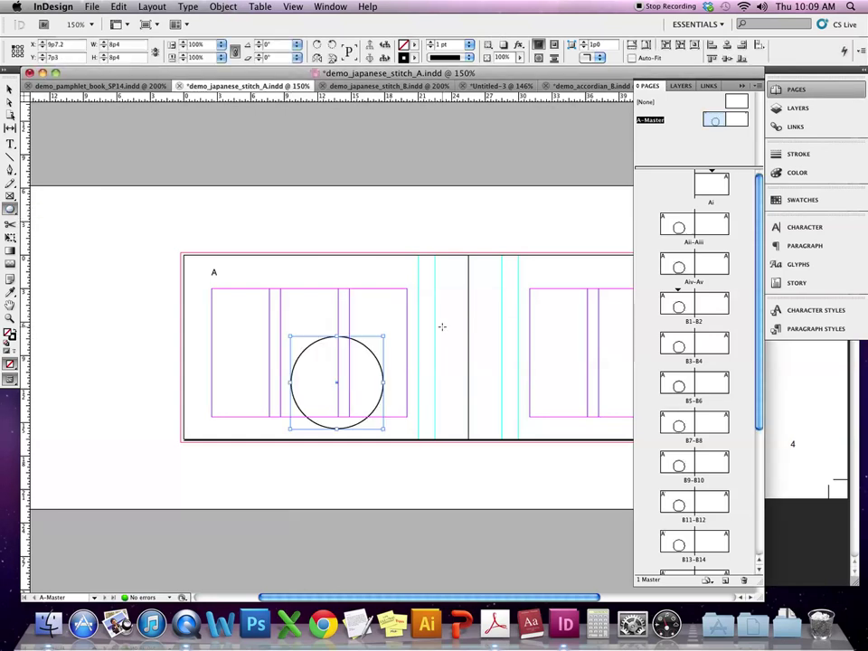
Step: Fill the circle with C=0 M=100 Y=0 K=0 and shrink it to about 5p2 by 5p3 atop the first margin column
{"action": "left_click", "coordinate": [804, 199]}
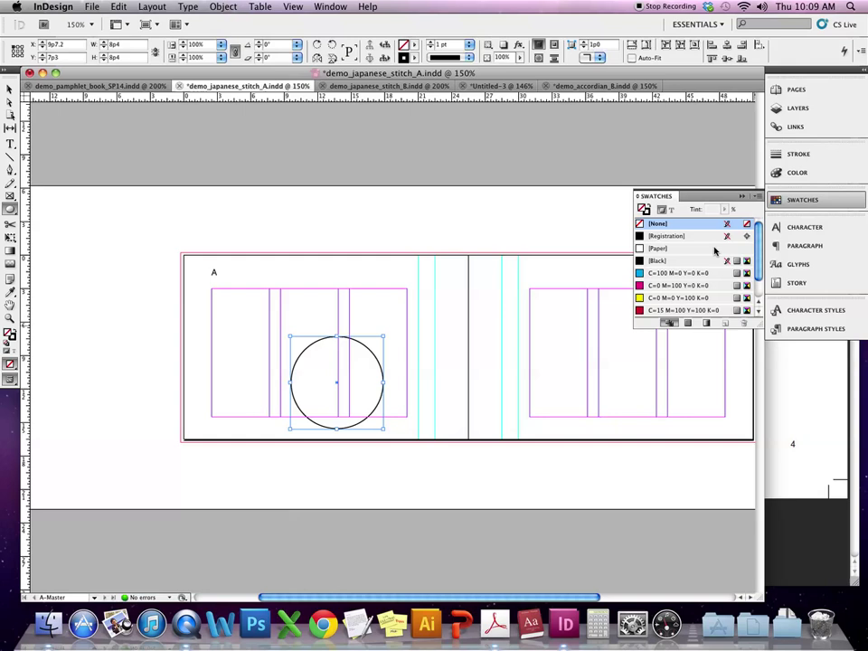
{"action": "left_click_drag", "start_coordinate": [678, 285], "coordinate": [356, 340]}
{"action": "left_click", "coordinate": [10, 88]}
{"action": "left_click_drag", "start_coordinate": [316, 396], "coordinate": [243, 341]}
Step: Duplicate the circle to the outer column of the facing master page and fill the copy with C=100 M=0 Y=0 K=0
{"action": "left_click_drag", "start_coordinate": [304, 381], "coordinate": [694, 354]}
{"action": "left_click", "coordinate": [669, 272]}
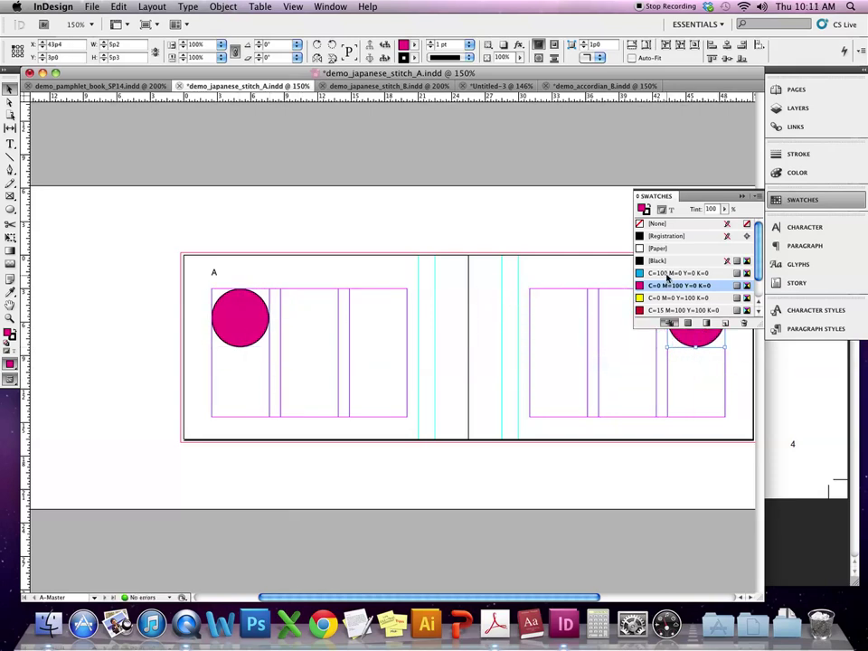
{"action": "left_click", "coordinate": [218, 225]}
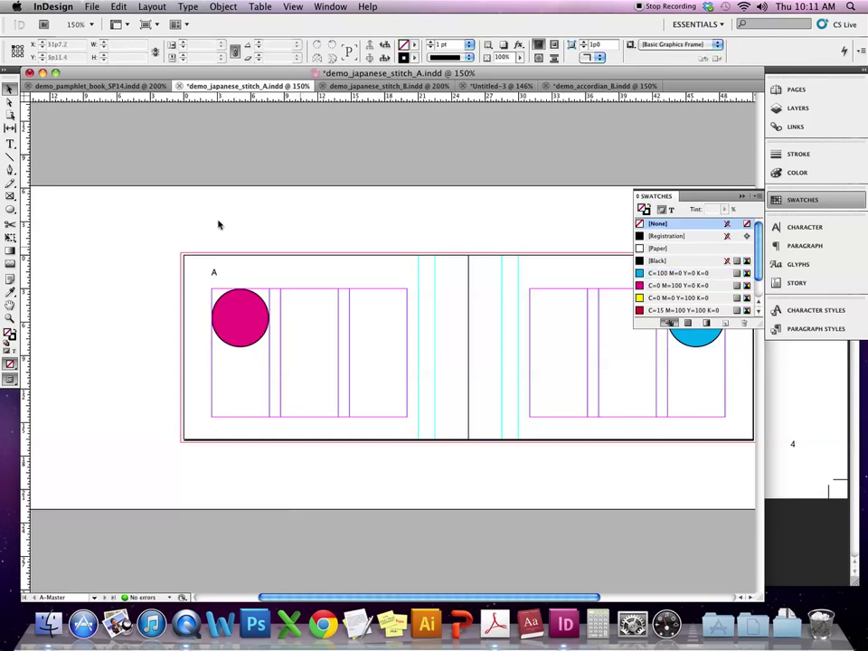
Step: Export all pages as spreads to demo_japanese_stitch_A2.pdf with crop marks and the document bleed settings
{"action": "left_click", "coordinate": [95, 7]}
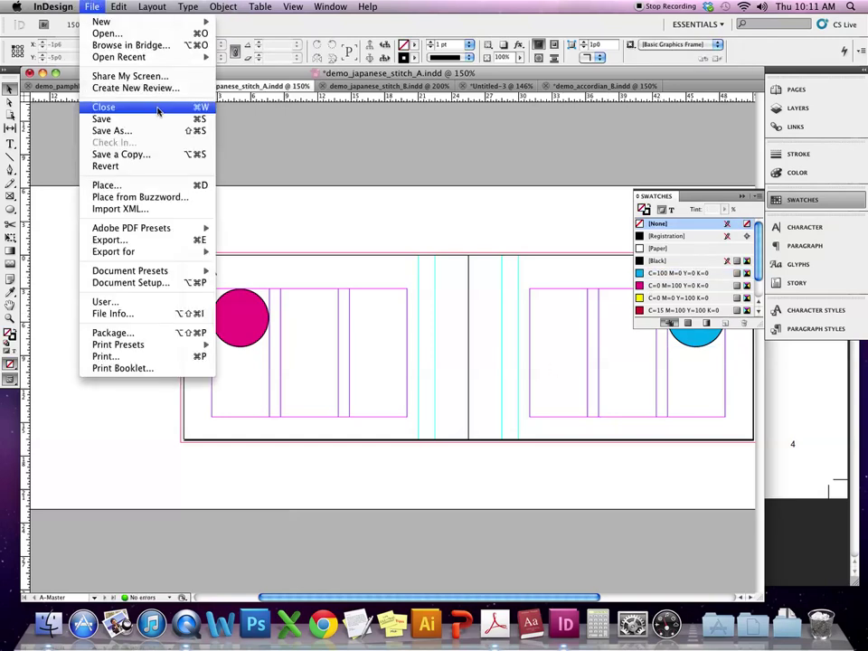
{"action": "left_click", "coordinate": [113, 239]}
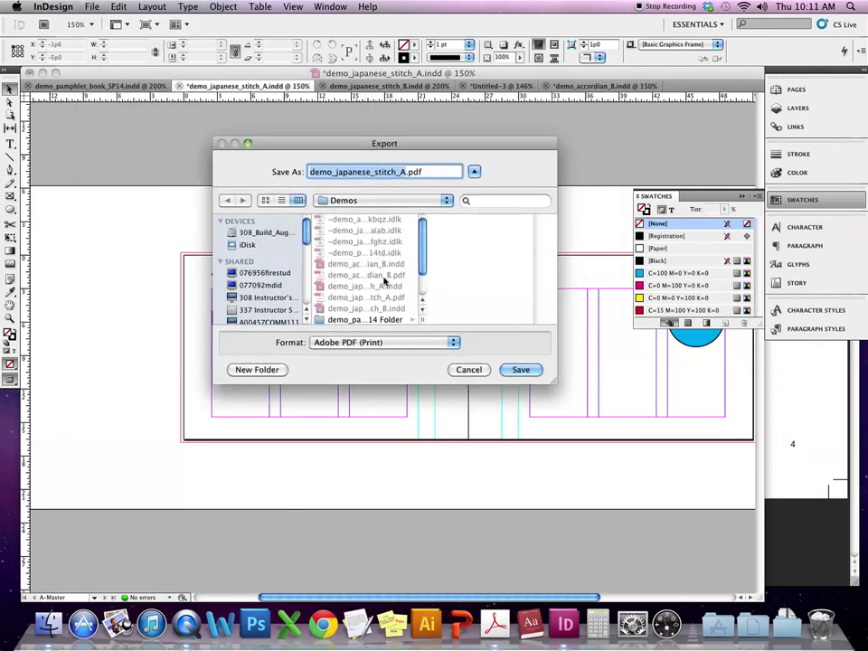
{"action": "key", "text": "Right"}
{"action": "type", "text": "2"}
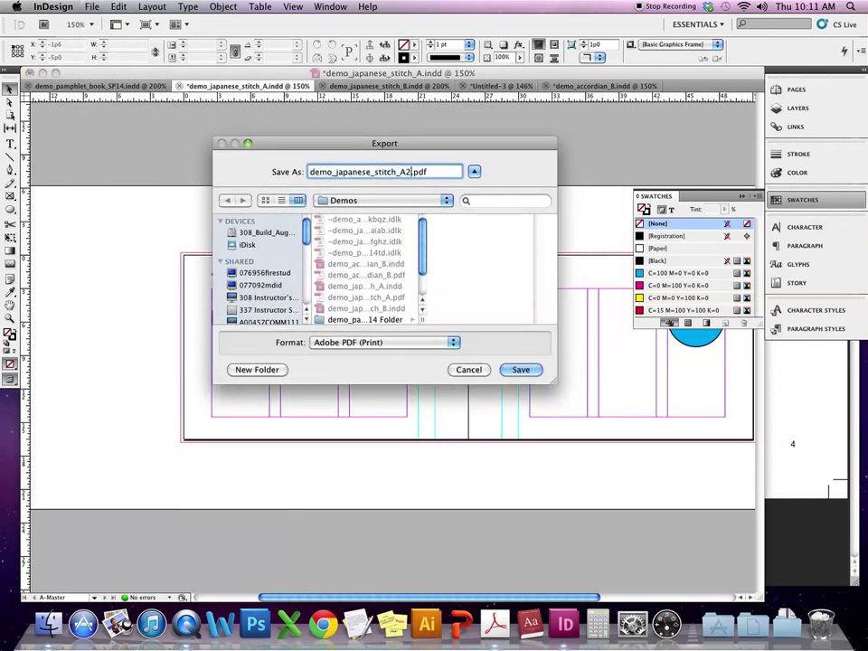
{"action": "left_click", "coordinate": [520, 369]}
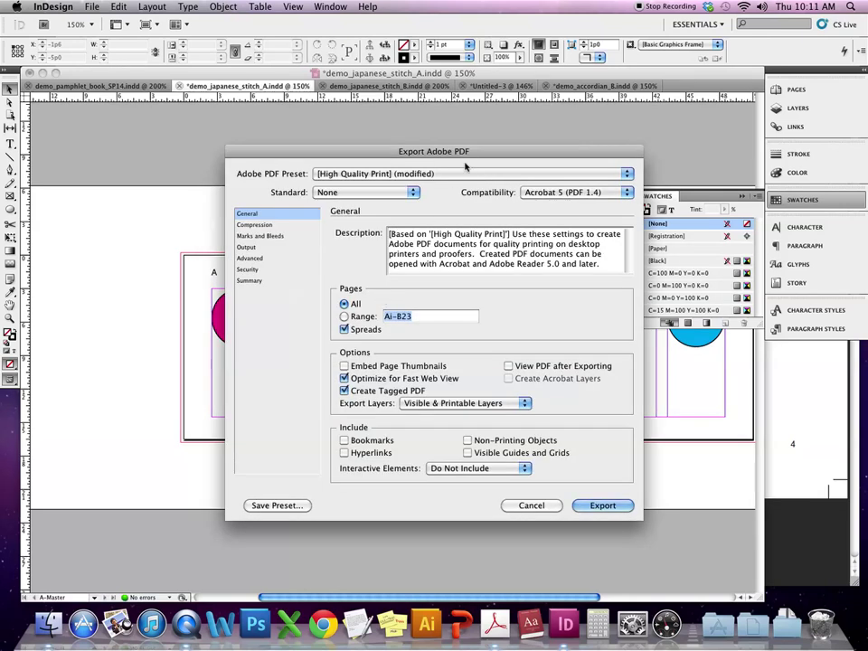
{"action": "left_click_drag", "start_coordinate": [465, 153], "coordinate": [404, 169]}
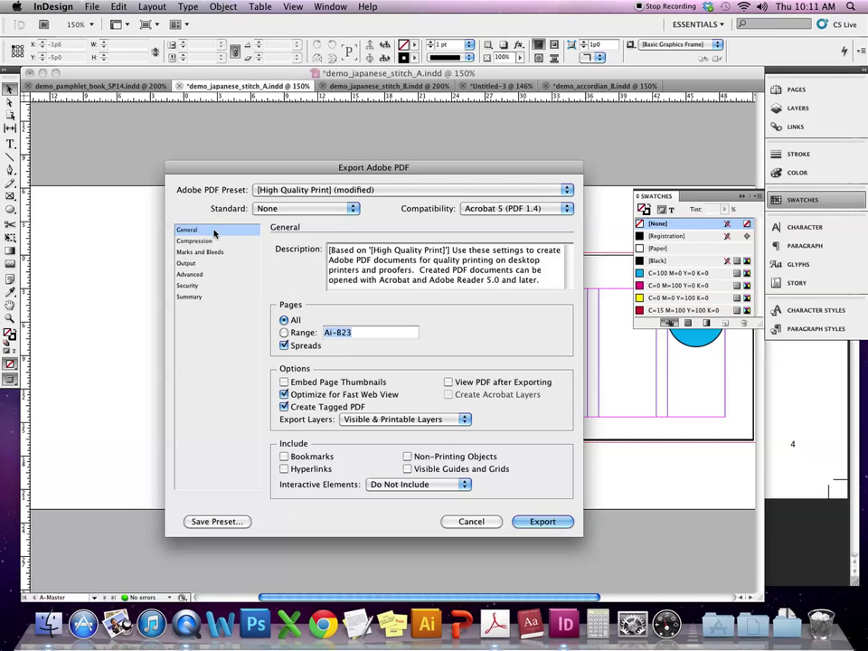
{"action": "left_click", "coordinate": [199, 252]}
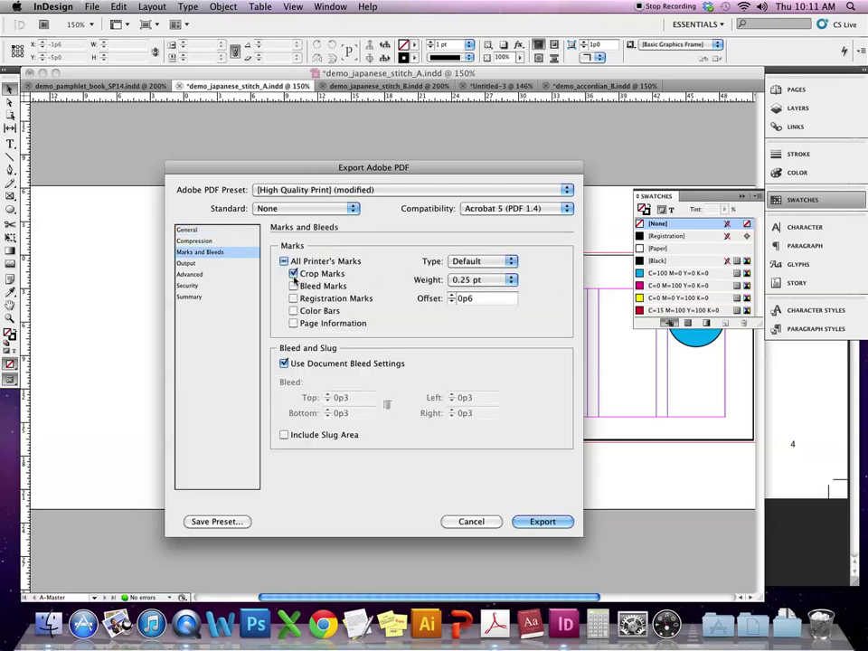
{"action": "left_click", "coordinate": [540, 521]}
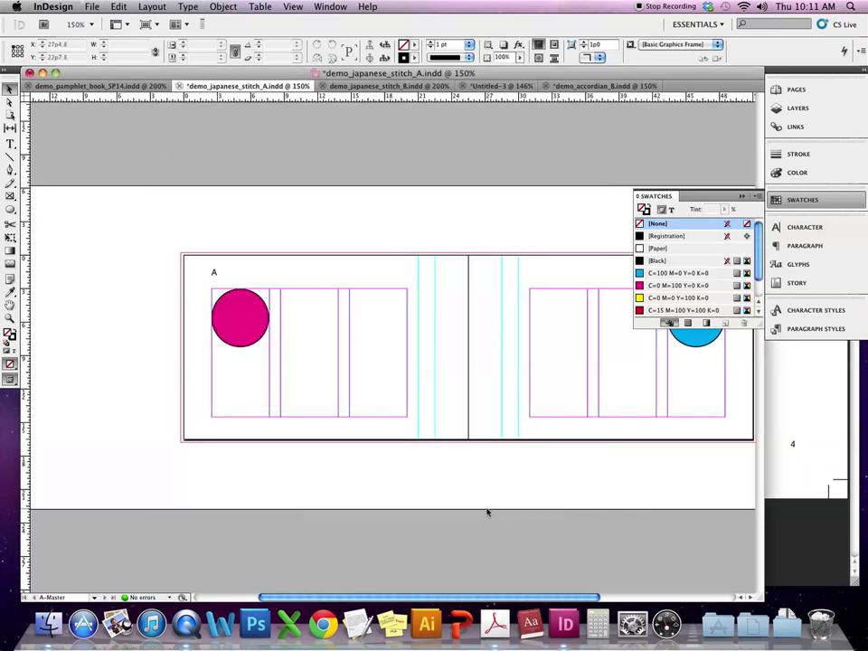
Step: Open demo_japanese_stitch_A2.pdf from the Demos folder in Finder, close it, and return to the page thumbnails in InDesign
{"action": "left_click", "coordinate": [49, 624]}
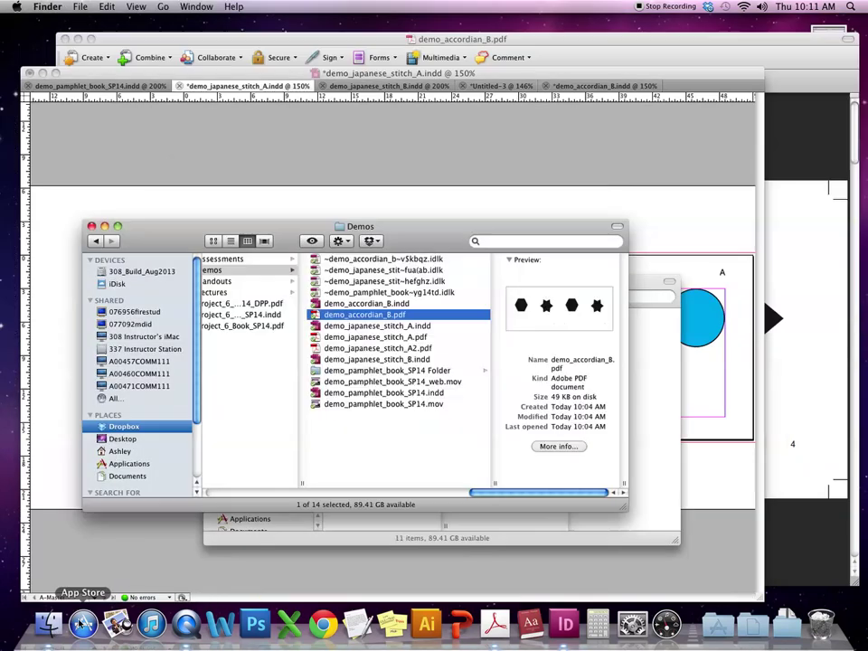
{"action": "double_click", "coordinate": [425, 351]}
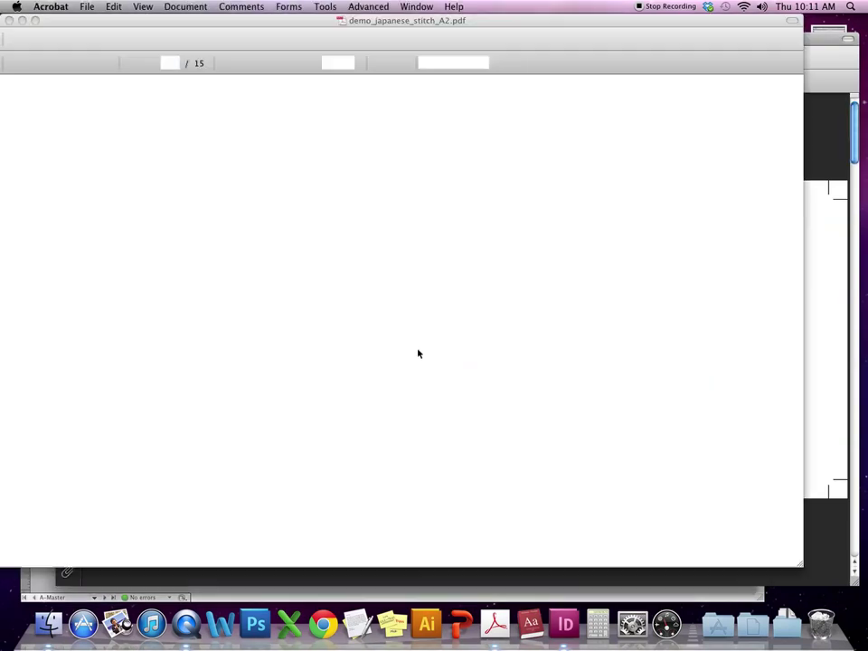
{"action": "left_click", "coordinate": [9, 20]}
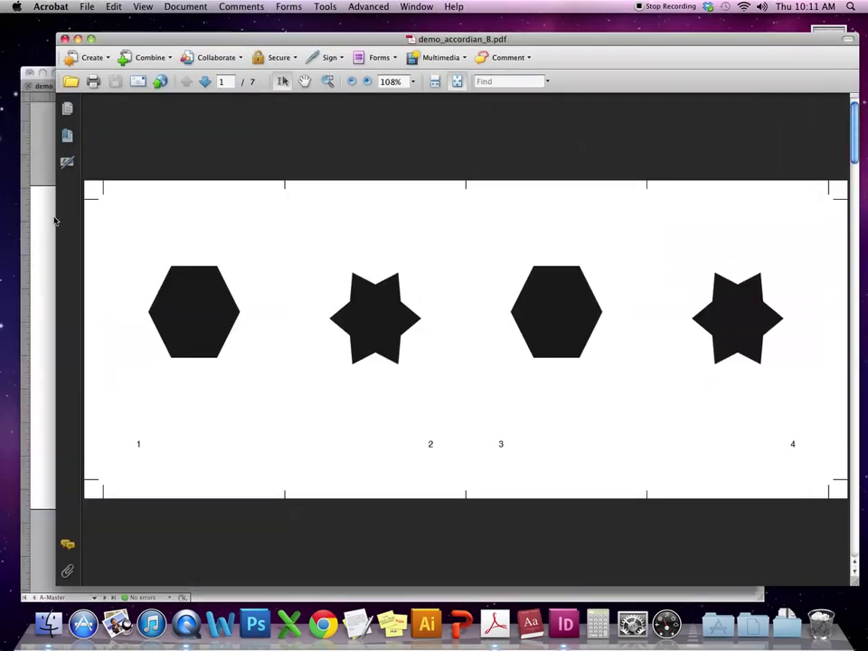
{"action": "left_click", "coordinate": [55, 219]}
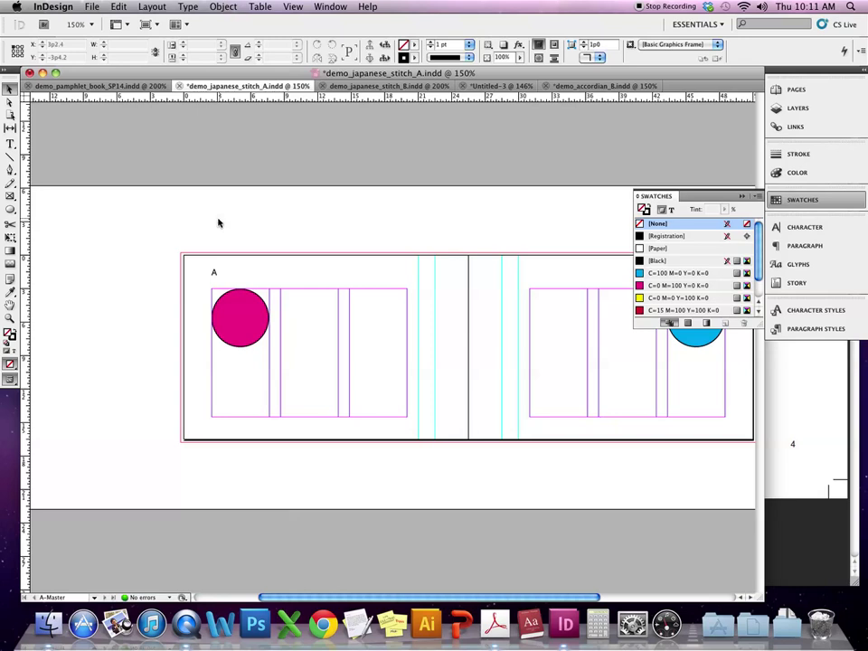
{"action": "left_click", "coordinate": [819, 88]}
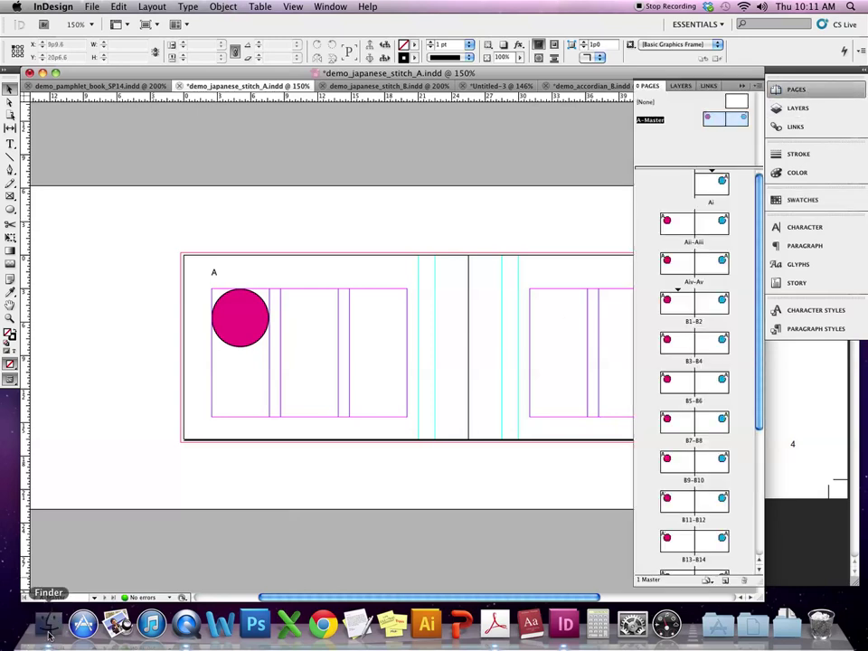
Step: Reopen demo_japanese_stitch_A2.pdf from Finder to examine its spreads and page numbers, and close both open PDFs
{"action": "left_click", "coordinate": [49, 623]}
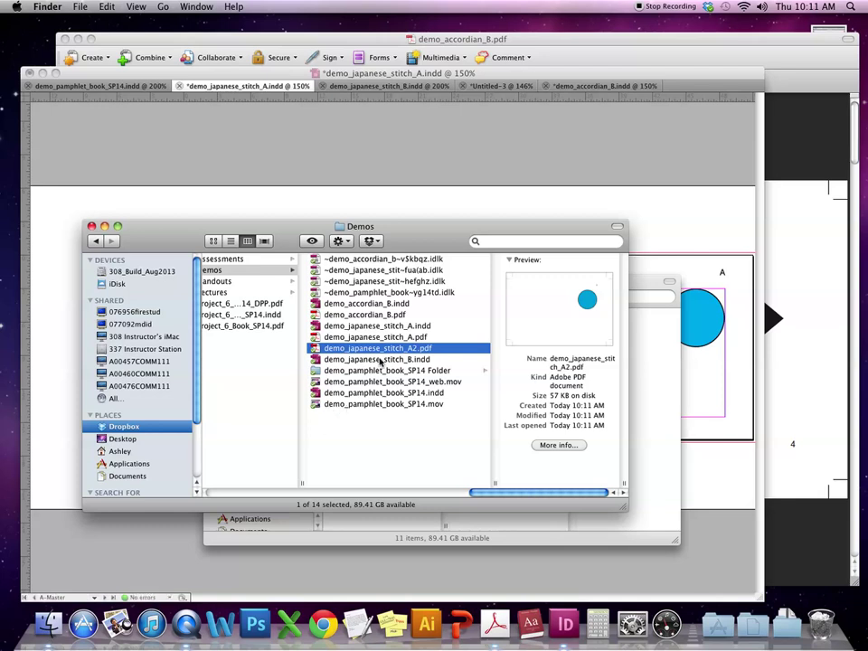
{"action": "double_click", "coordinate": [361, 349]}
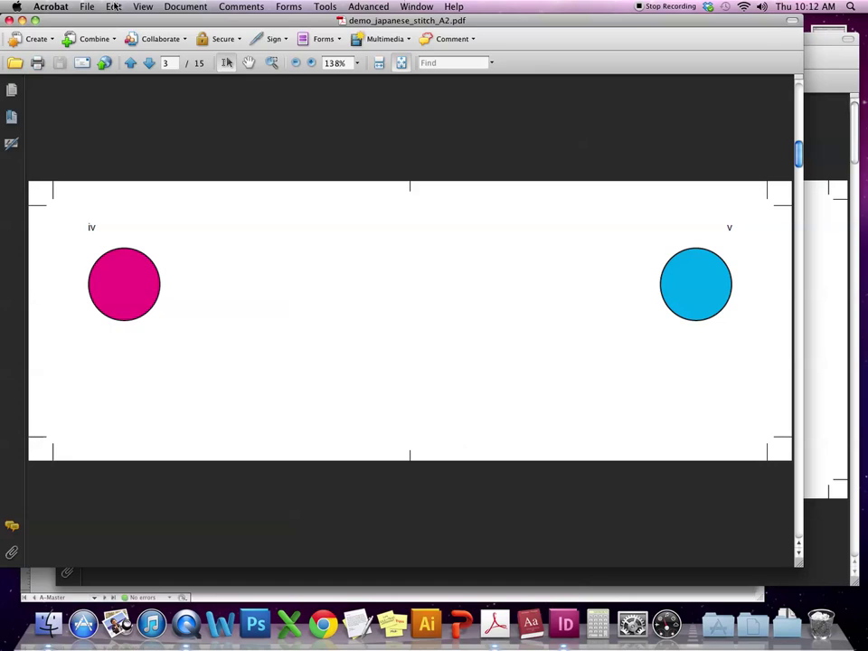
{"action": "left_click", "coordinate": [8, 20]}
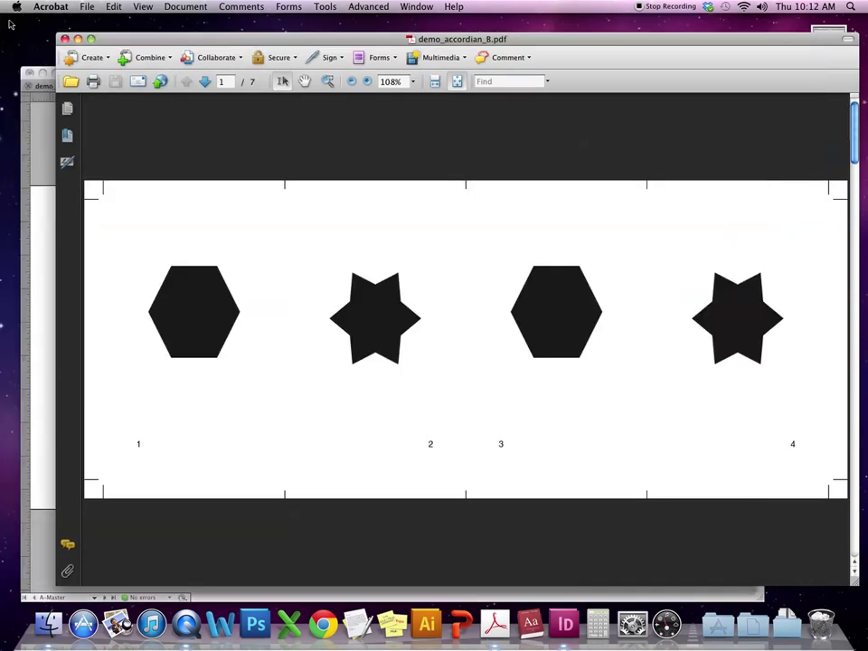
{"action": "left_click", "coordinate": [64, 38]}
{"action": "left_click", "coordinate": [129, 135]}
Step: Save the Untitled-3 document in the Demos folder as demo_accordian_A.indd
{"action": "left_click", "coordinate": [499, 88]}
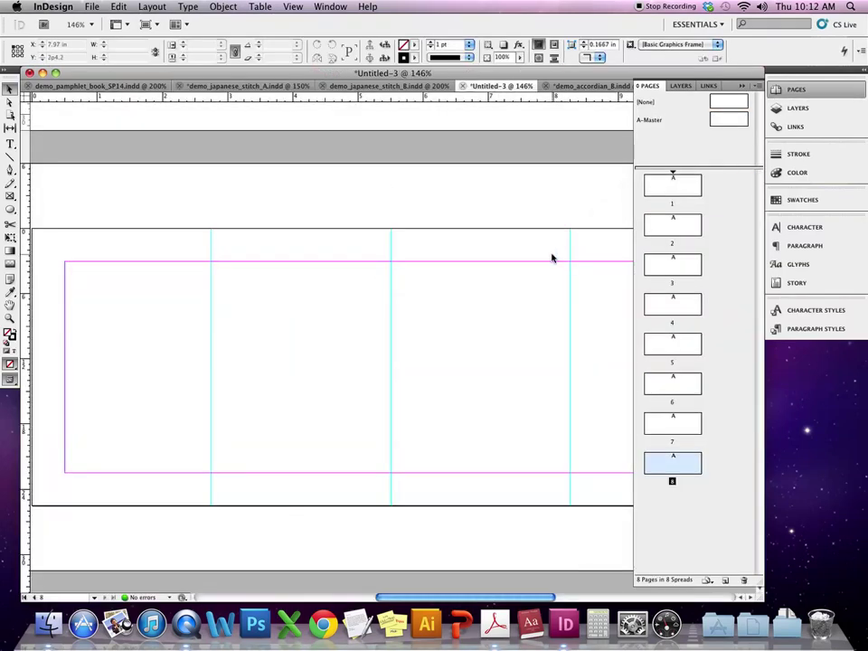
{"action": "key", "text": "super+s"}
{"action": "scroll", "coordinate": [525, 261], "scroll_direction": "down", "scroll_amount": 4}
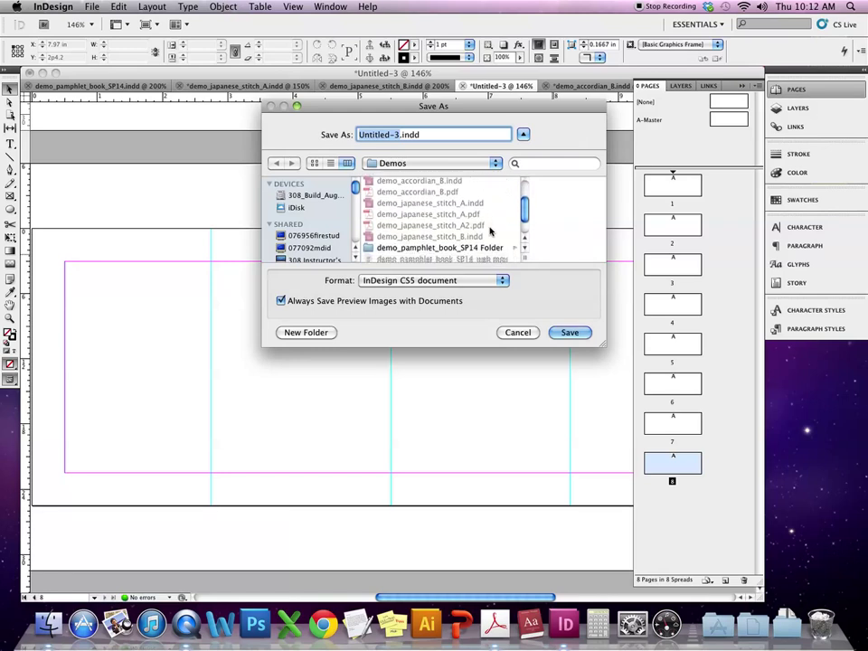
{"action": "scroll", "coordinate": [489, 232], "scroll_direction": "up", "scroll_amount": 3}
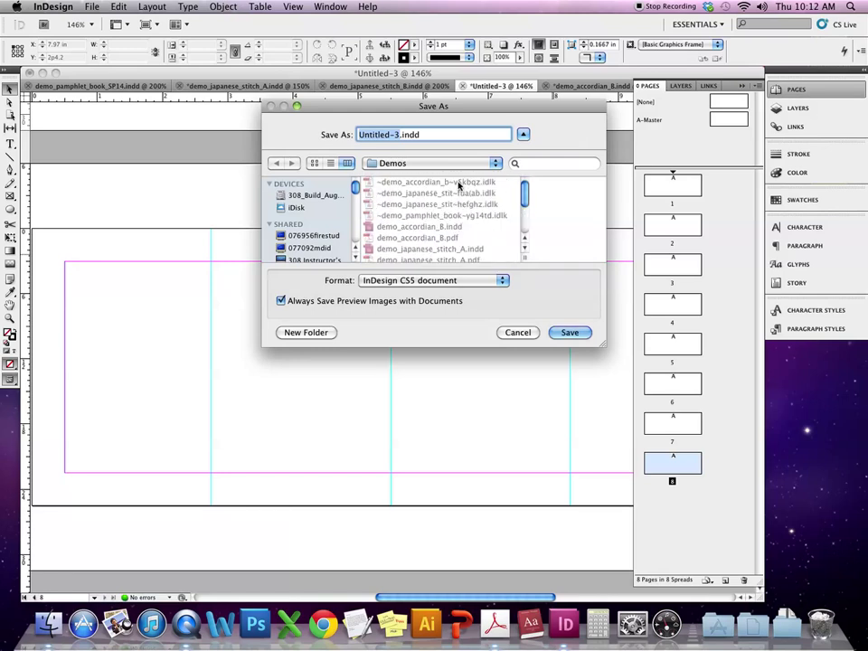
{"action": "left_click", "coordinate": [449, 227]}
{"action": "left_click", "coordinate": [431, 135]}
{"action": "key", "text": "BackSpace"}
{"action": "type", "text": "A"}
{"action": "left_click", "coordinate": [569, 332]}
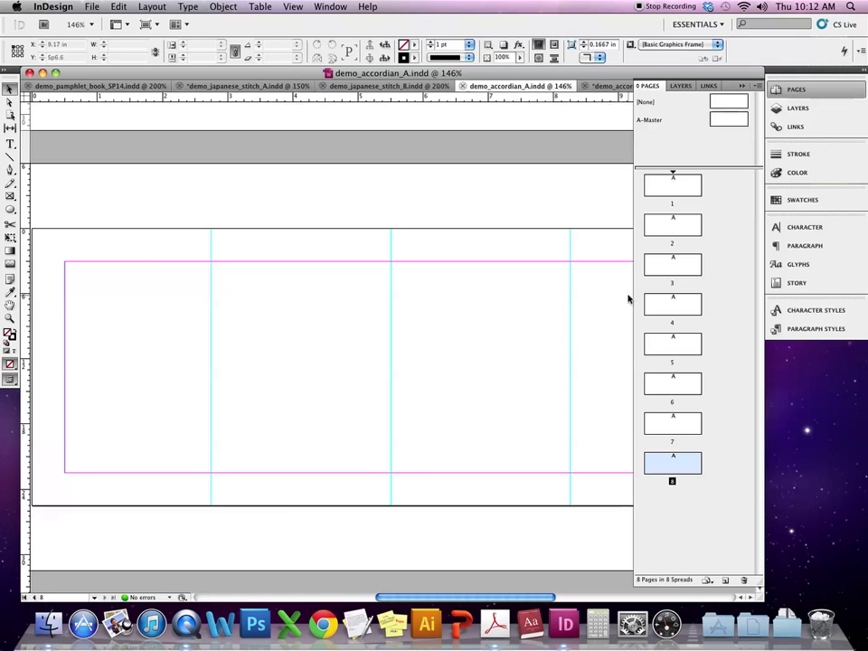
Step: Look over demo_accordian_B.indd and demo_japanese_stitch_B.indd, and hide InDesign
{"action": "left_click", "coordinate": [615, 86]}
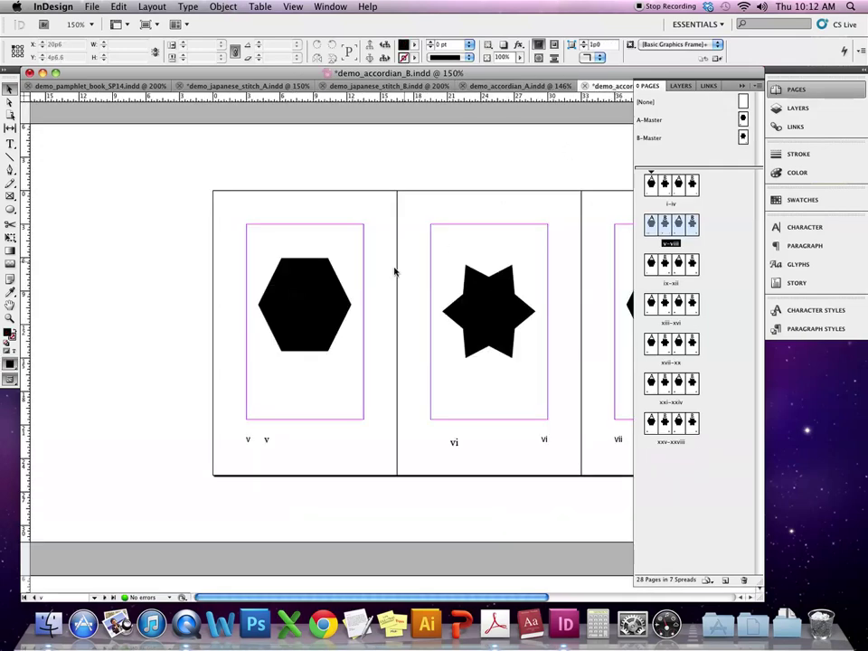
{"action": "left_click", "coordinate": [384, 87]}
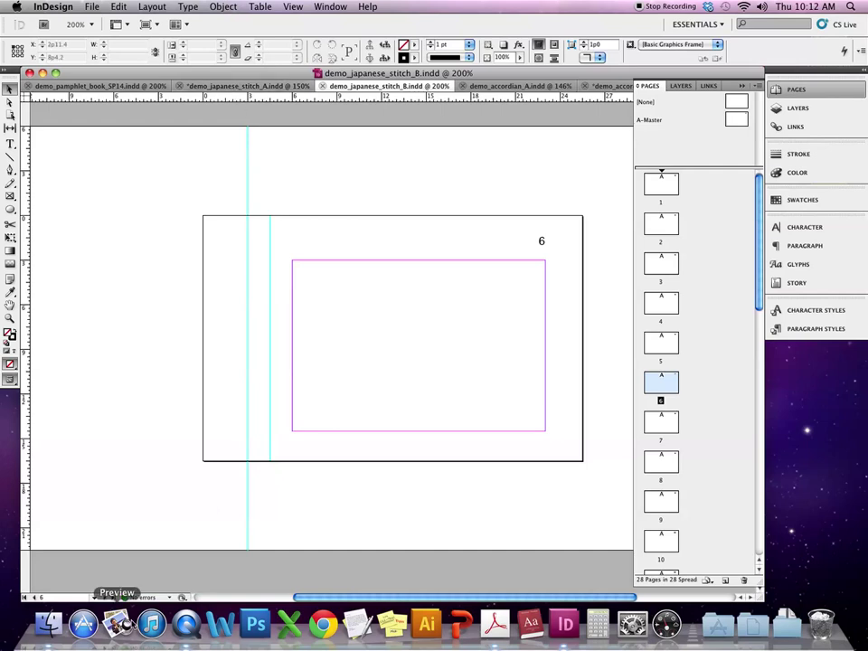
{"action": "key", "text": "super+h"}
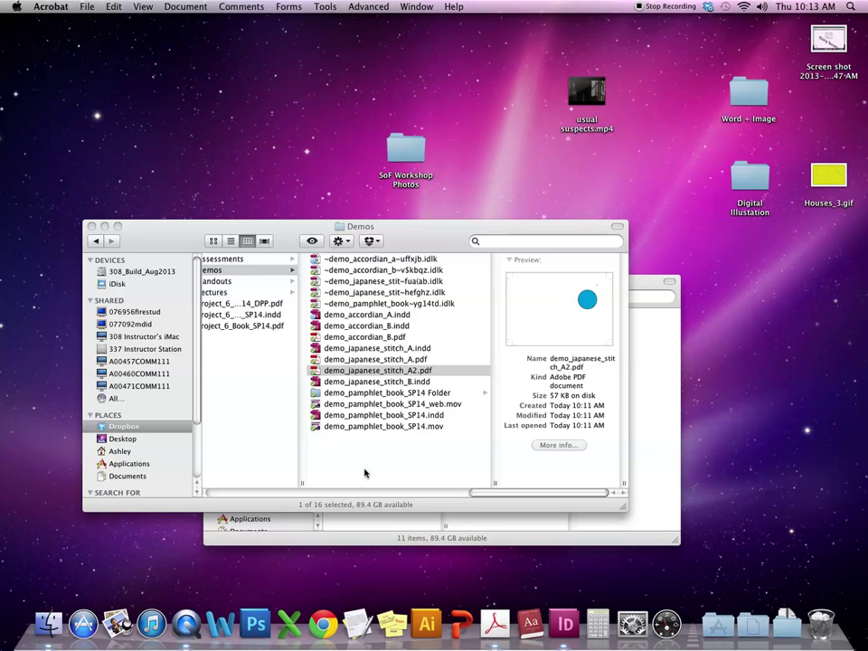
Step: In Finder, browse the home folder's Documents and Desktop contents to find the images in SoF Workshop Photos
{"action": "scroll", "coordinate": [364, 473], "scroll_direction": "left", "scroll_amount": 3}
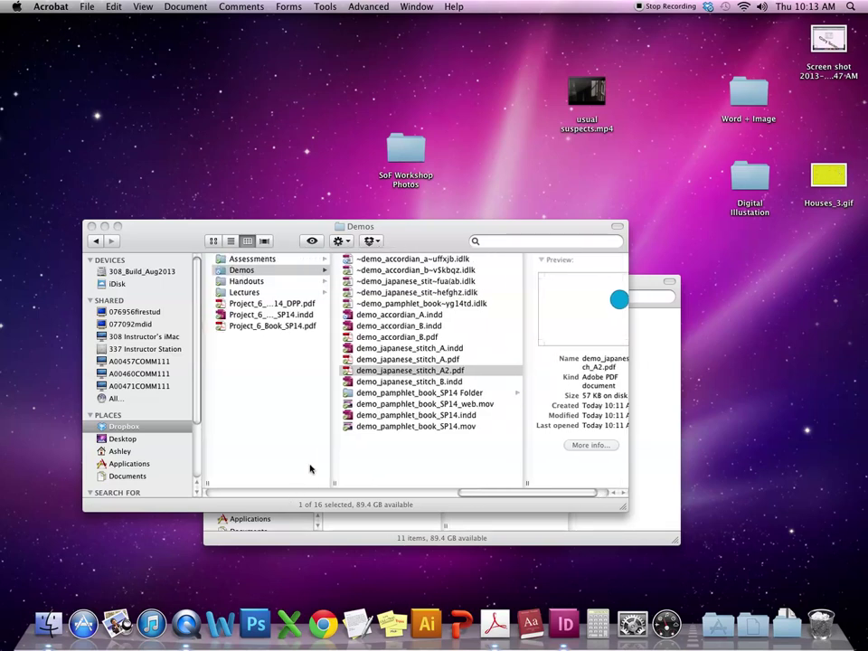
{"action": "left_click", "coordinate": [320, 520]}
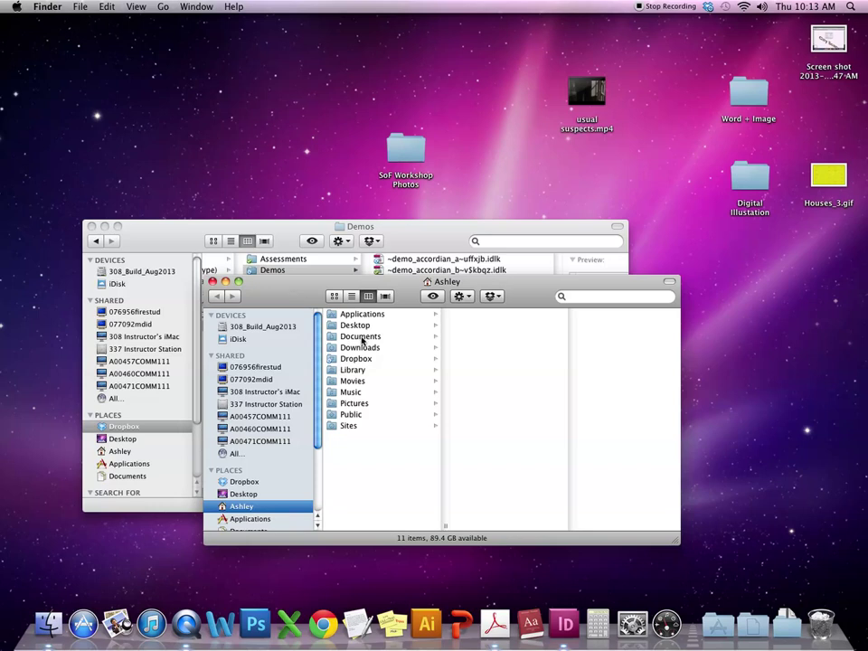
{"action": "left_click", "coordinate": [361, 337]}
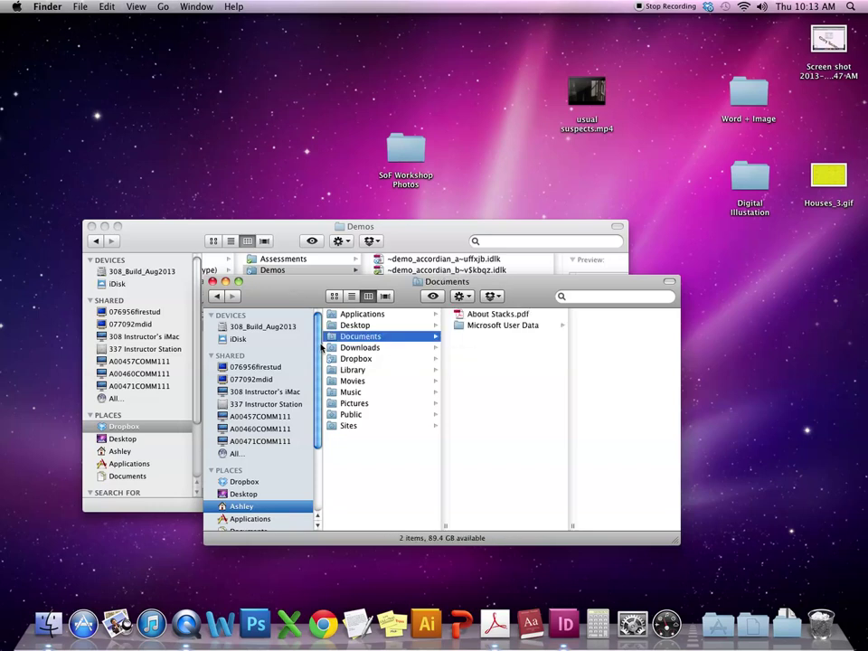
{"action": "left_click", "coordinate": [378, 325]}
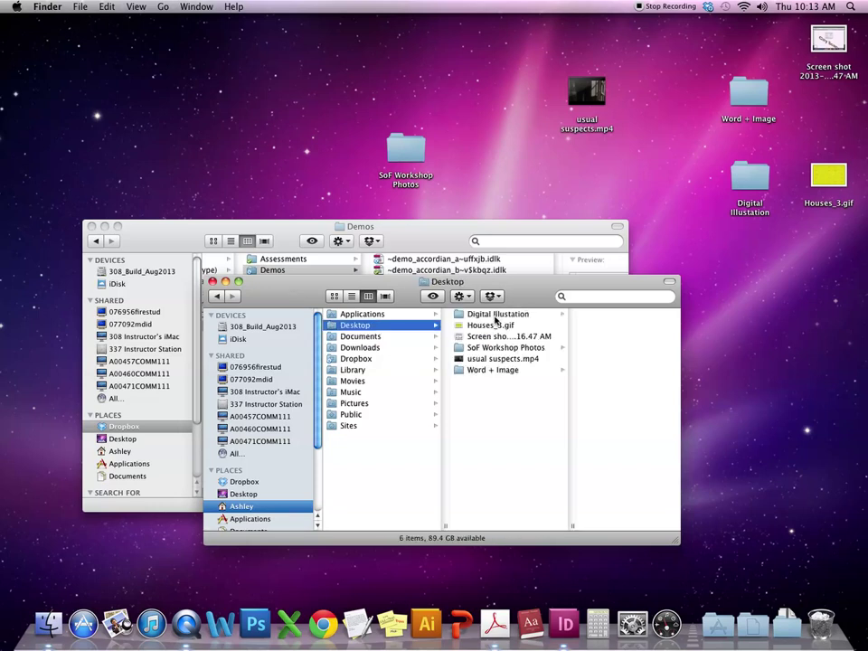
{"action": "left_click", "coordinate": [498, 314]}
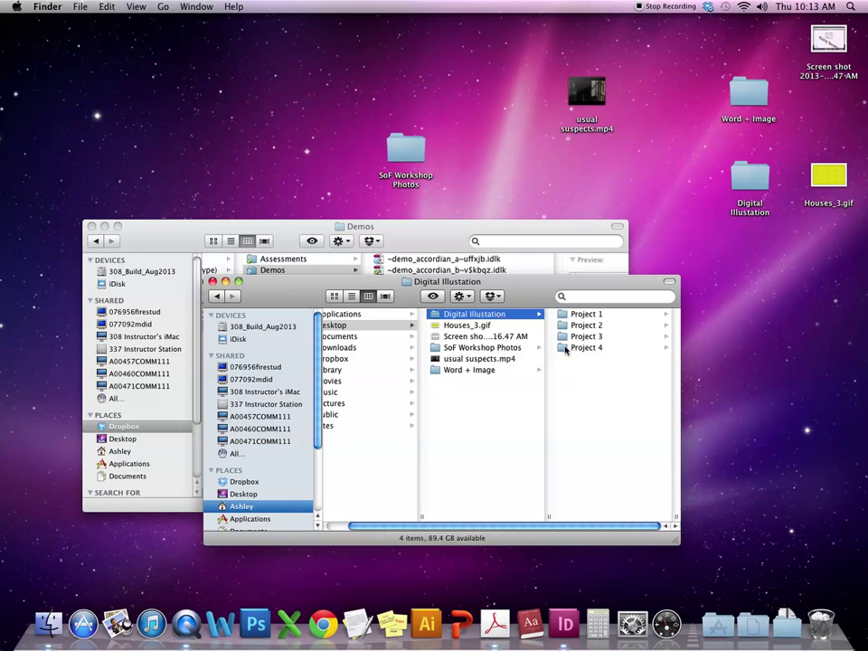
{"action": "key", "text": "Down"}
{"action": "key", "text": "Down"}
{"action": "key", "text": "Down"}
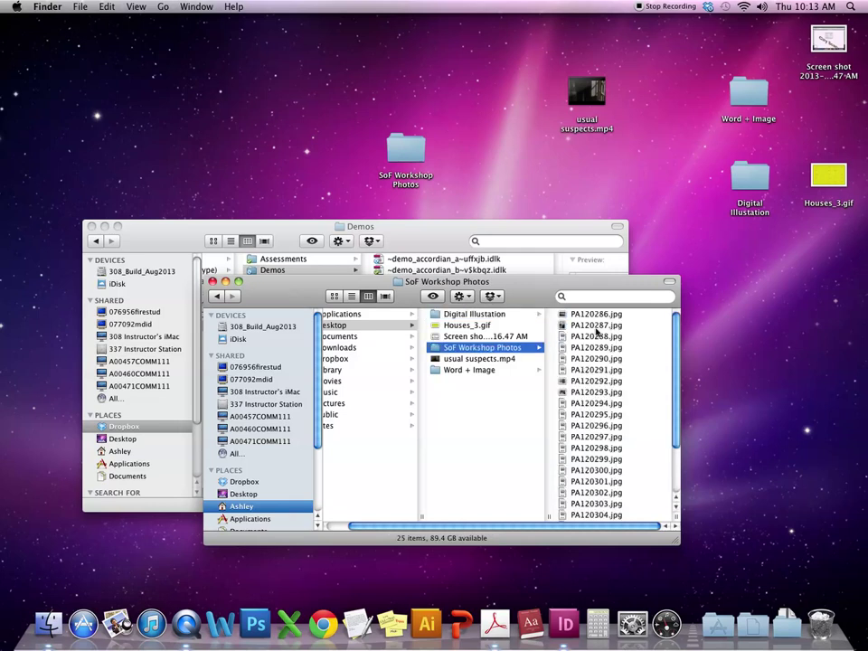
Step: Preview several images in the SoF Workshop Photos folder and select PA120306.jpg
{"action": "left_click", "coordinate": [596, 335]}
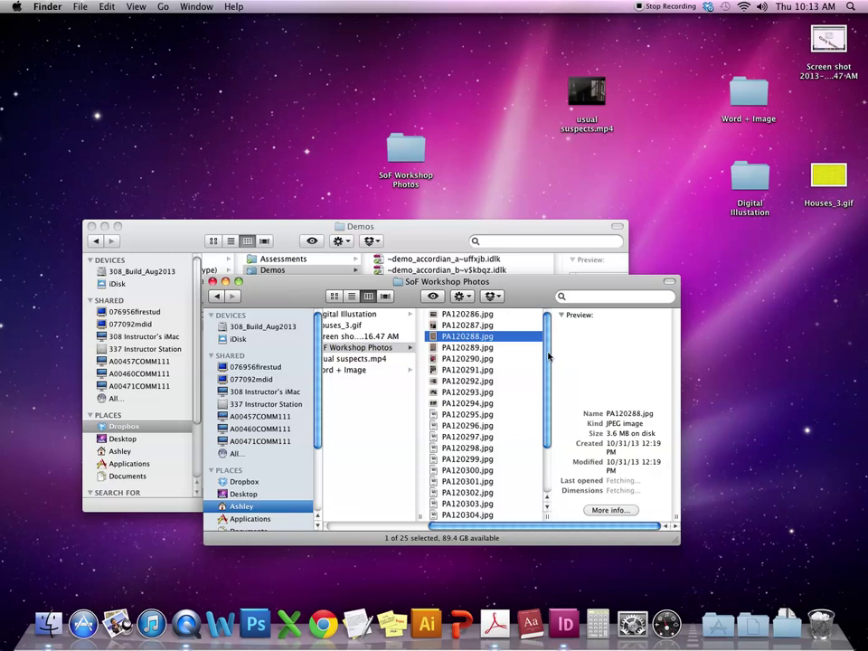
{"action": "scroll", "coordinate": [548, 355], "scroll_direction": "down", "scroll_amount": 3}
{"action": "left_click", "coordinate": [488, 470]}
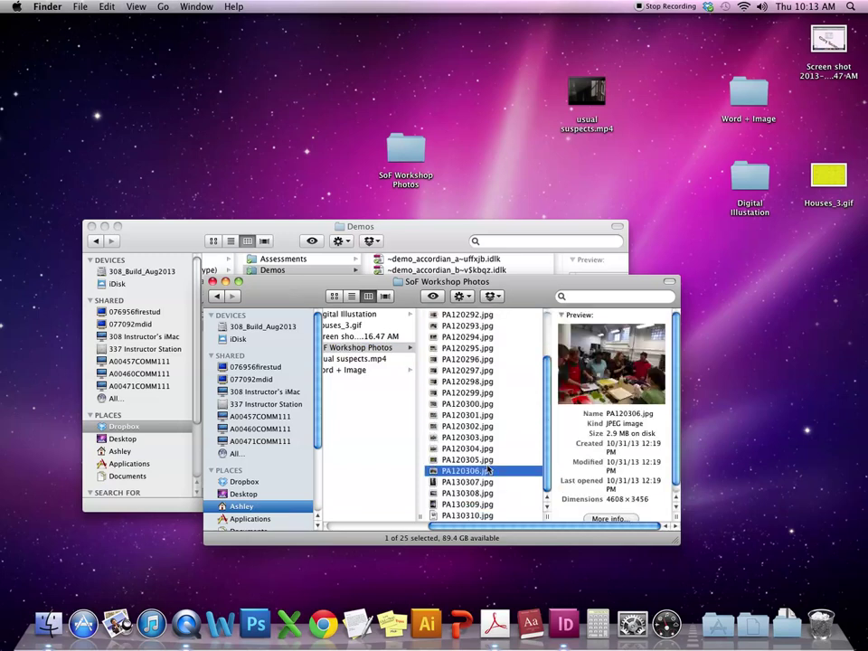
{"action": "left_click", "coordinate": [488, 483]}
{"action": "left_click", "coordinate": [479, 471]}
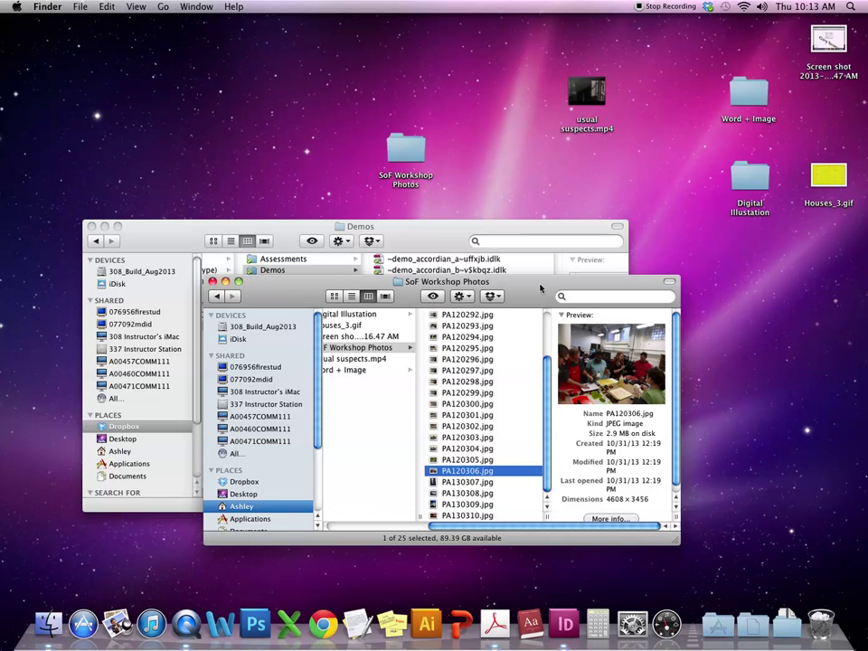
Step: Move the Demos window aside and create a new folder named Photos inside Demos
{"action": "left_click_drag", "start_coordinate": [443, 253], "coordinate": [360, 255]}
{"action": "left_click", "coordinate": [588, 289]}
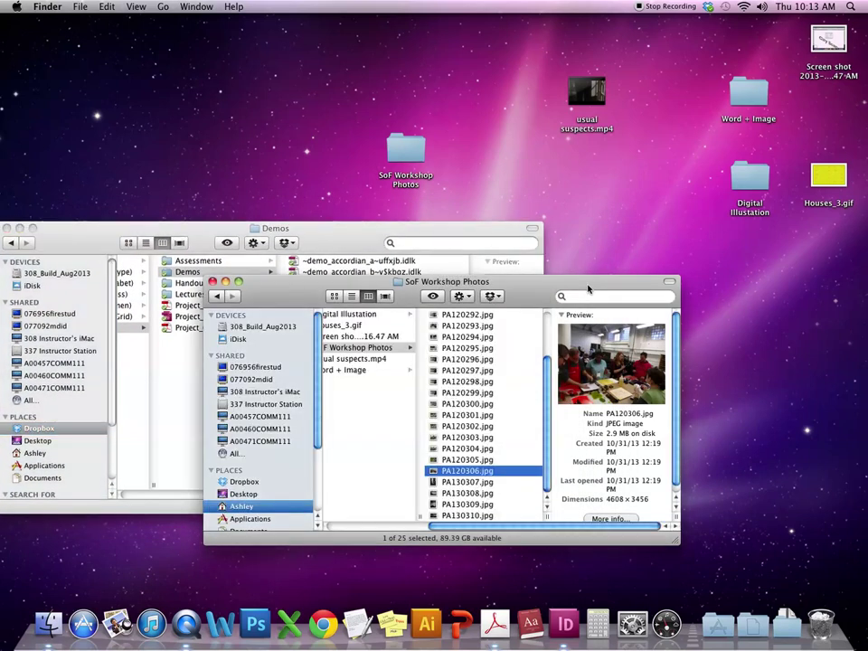
{"action": "left_click", "coordinate": [332, 239]}
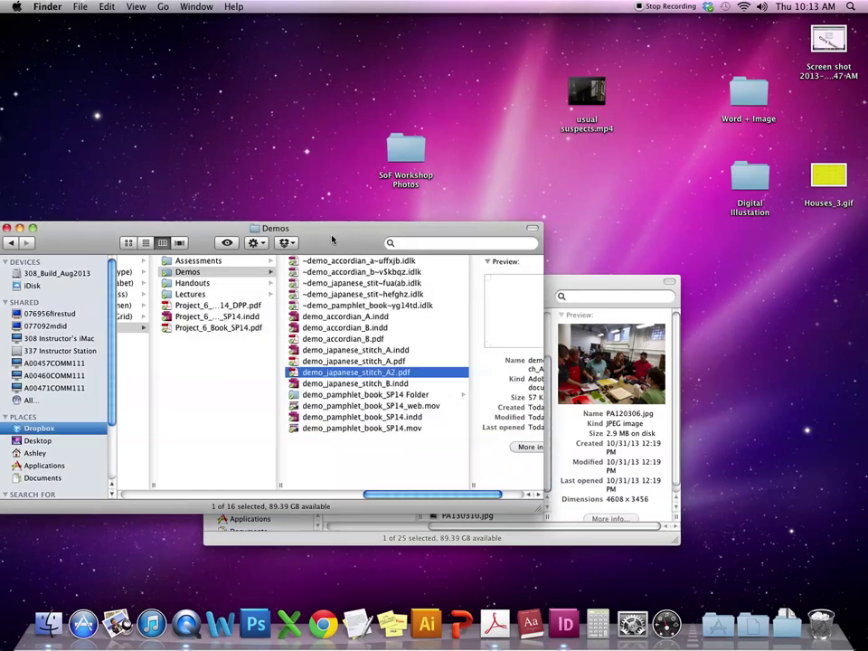
{"action": "right_click", "coordinate": [345, 474]}
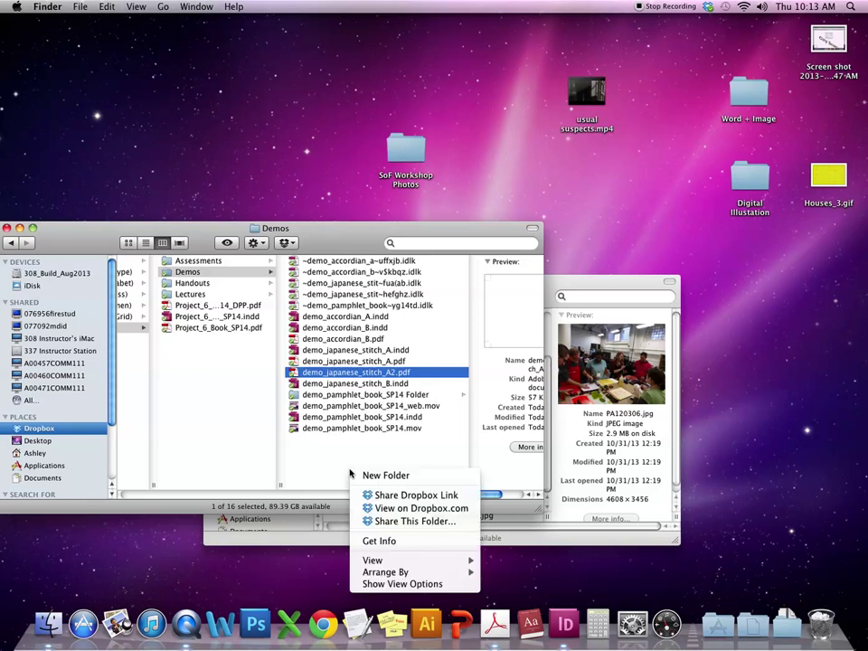
{"action": "left_click", "coordinate": [368, 473]}
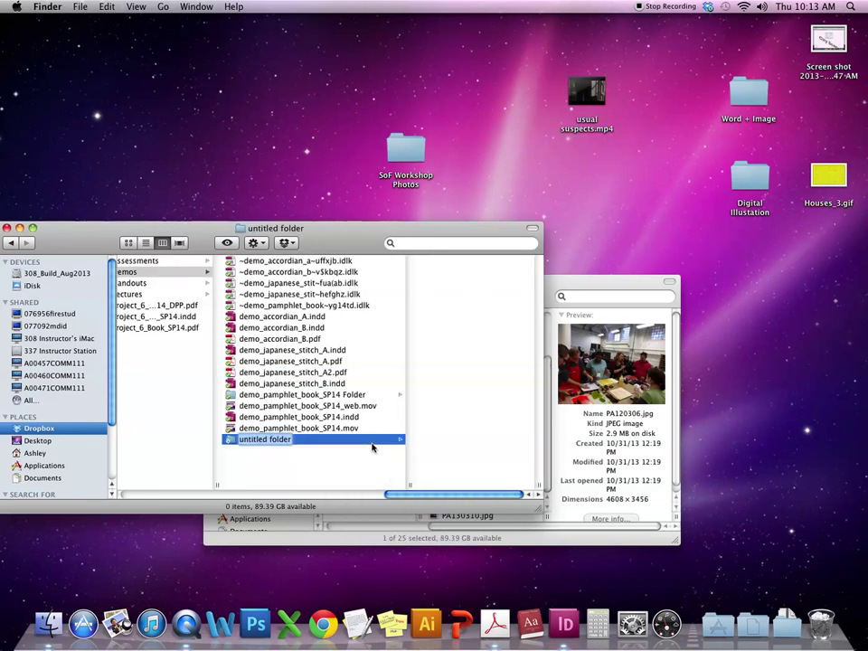
{"action": "type", "text": "Photos"}
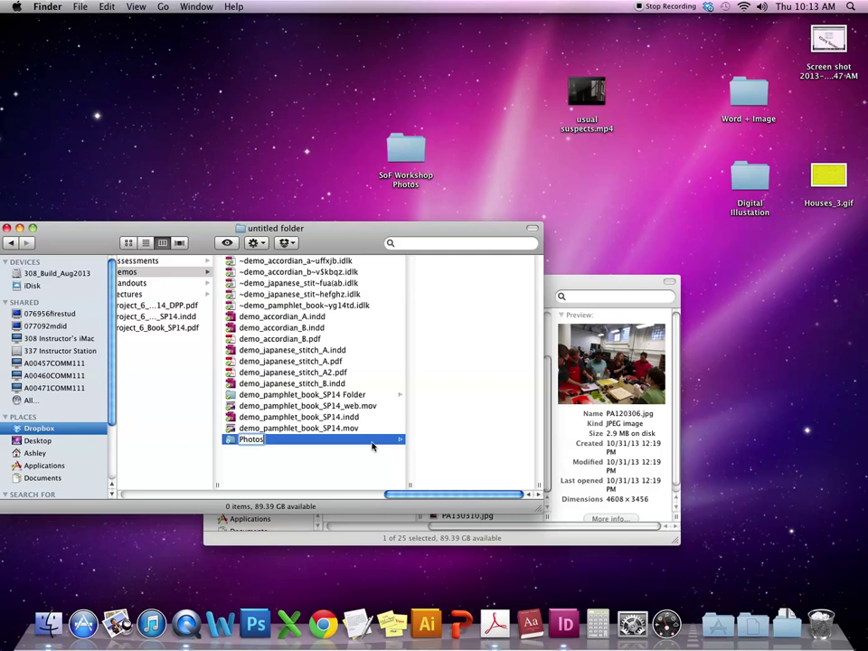
{"action": "key", "text": "Return"}
Step: Copy PA120306.jpg from SoF Workshop Photos into the new Photos folder
{"action": "left_click", "coordinate": [553, 379]}
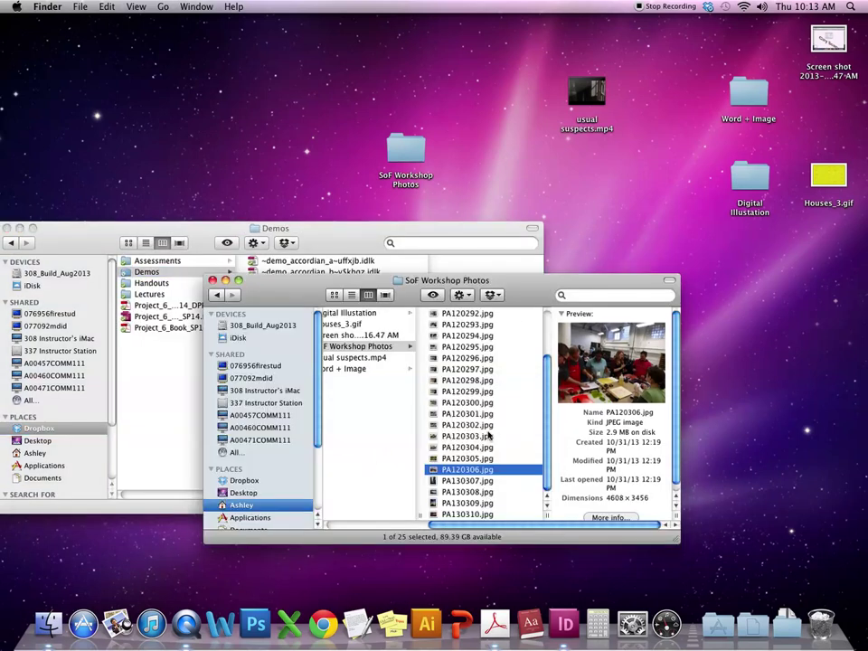
{"action": "left_click", "coordinate": [397, 229]}
{"action": "left_click_drag", "start_coordinate": [328, 431], "coordinate": [492, 424]}
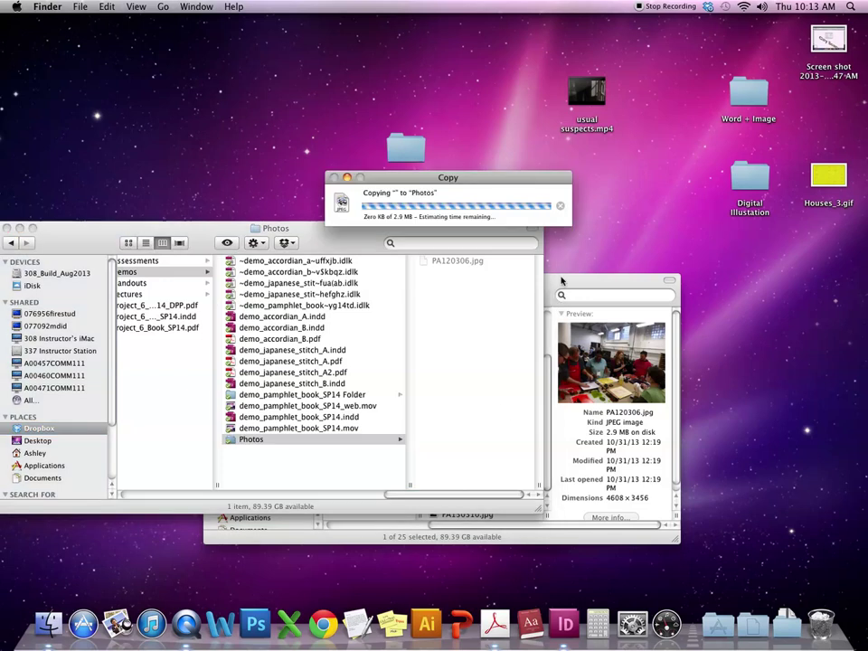
Step: Select PA120304.jpg in SoF Workshop Photos and copy it into the Photos folder
{"action": "left_click", "coordinate": [561, 281]}
{"action": "key", "text": "Up"}
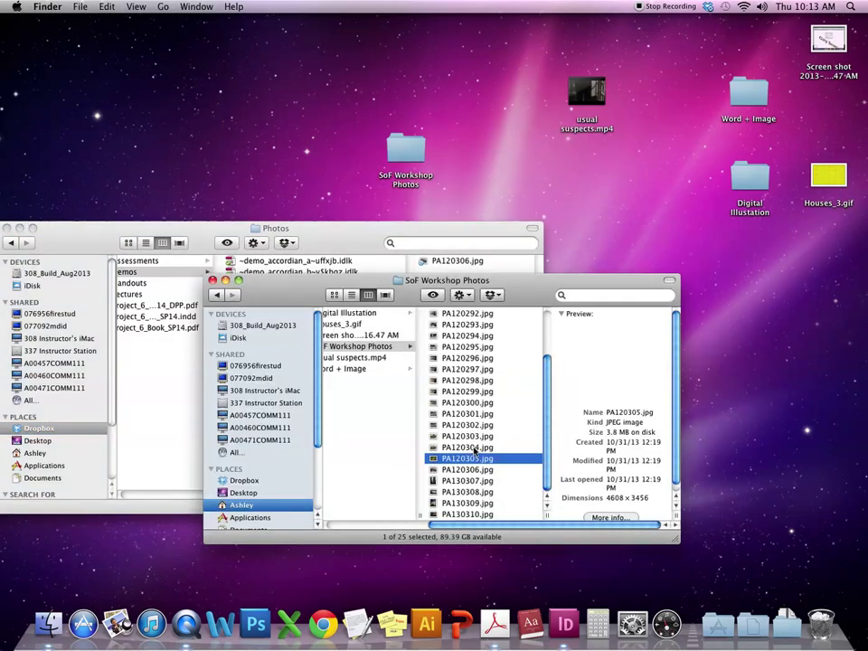
{"action": "key", "text": "Up"}
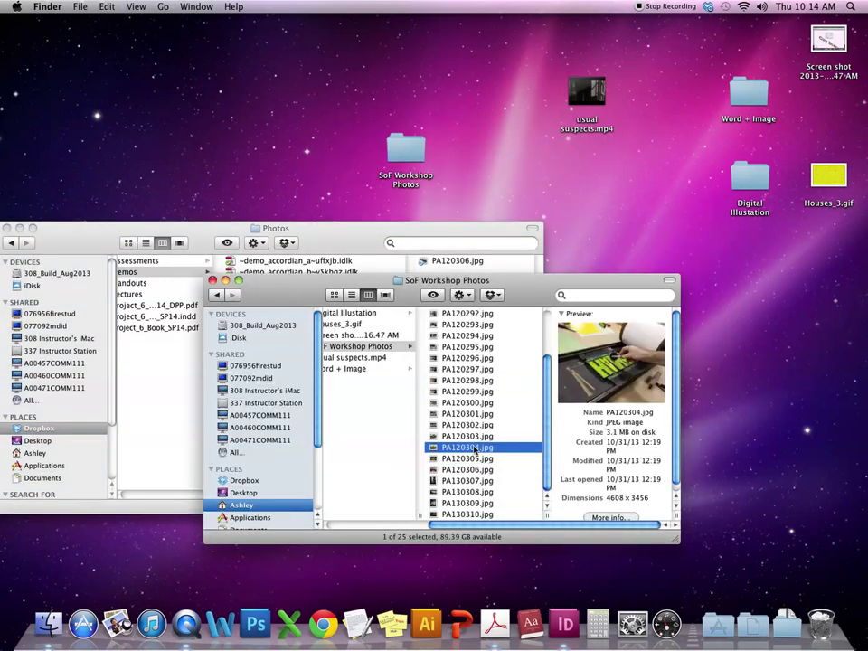
{"action": "left_click", "coordinate": [414, 237]}
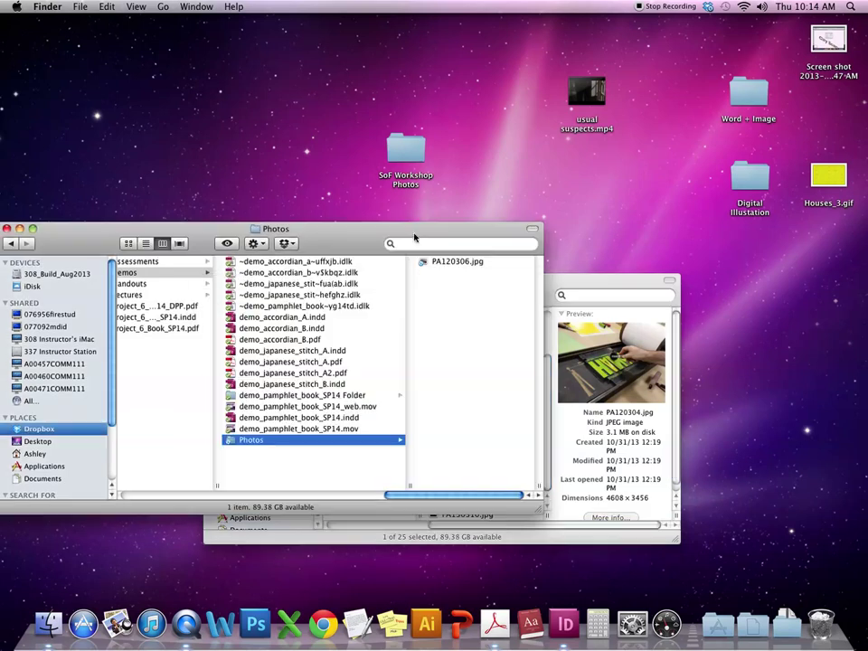
Step: Preview the remaining images in SoF Workshop Photos and copy PA120291.jpg into the Photos folder
{"action": "left_click", "coordinate": [550, 285]}
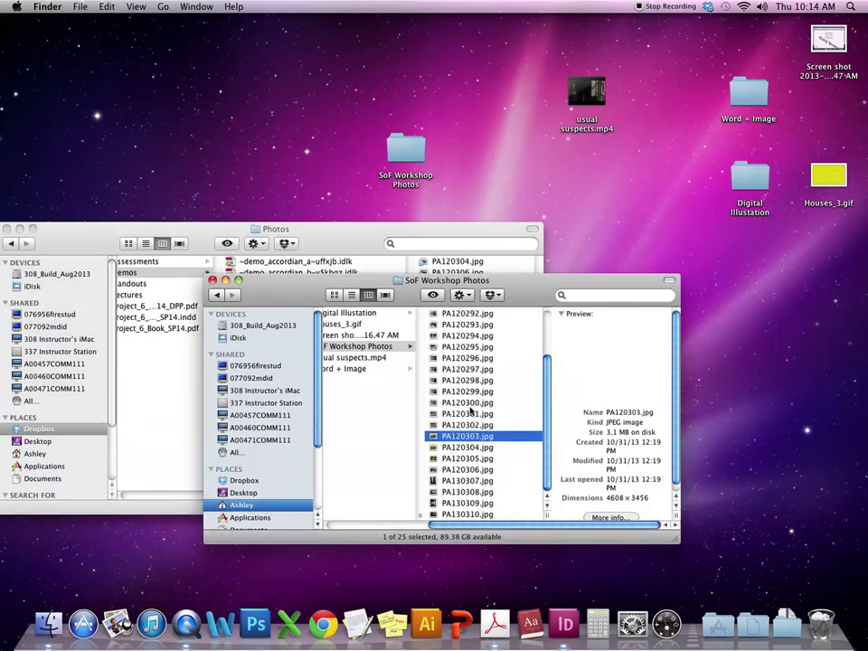
{"action": "left_click", "coordinate": [471, 403]}
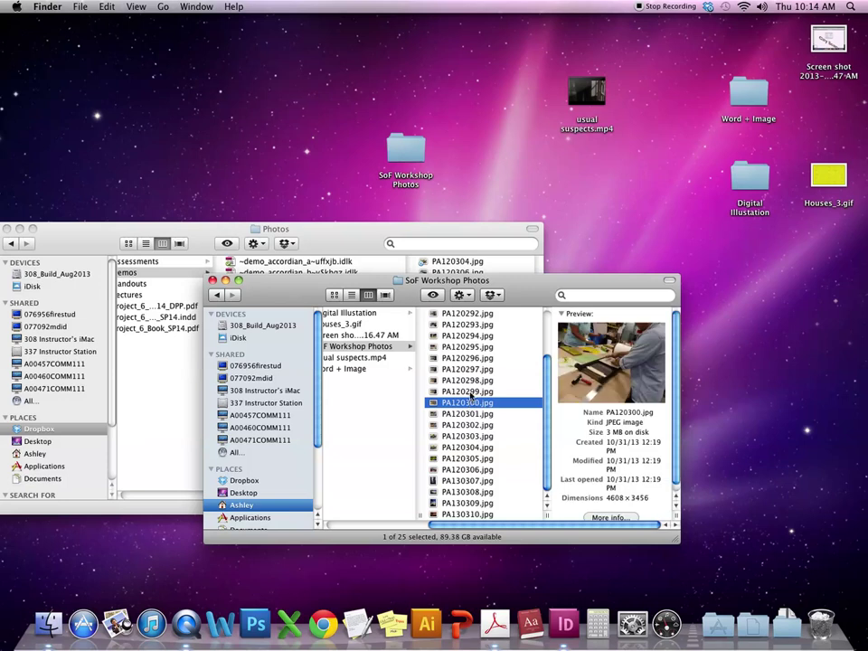
{"action": "left_click", "coordinate": [469, 392]}
{"action": "left_click", "coordinate": [508, 349]}
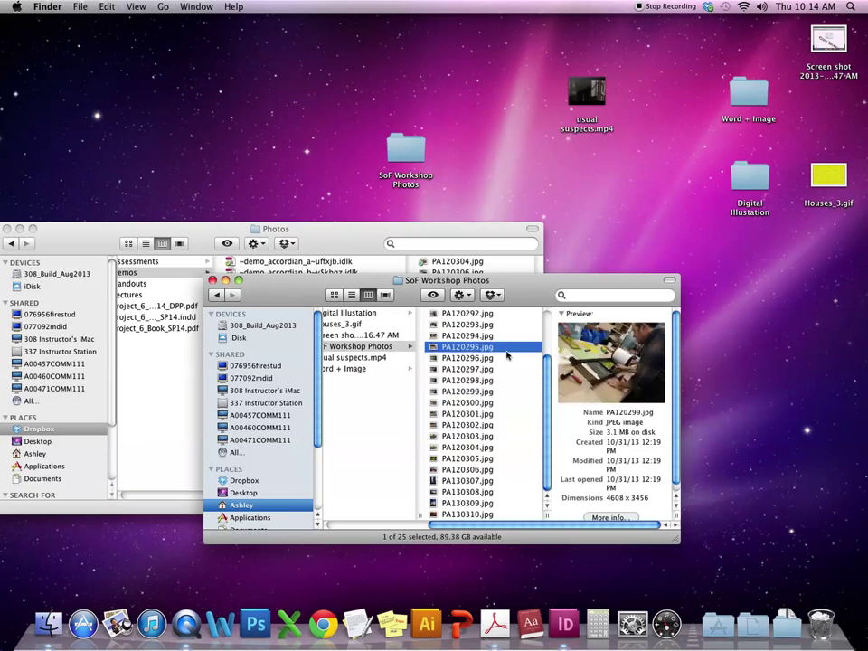
{"action": "left_click", "coordinate": [504, 359]}
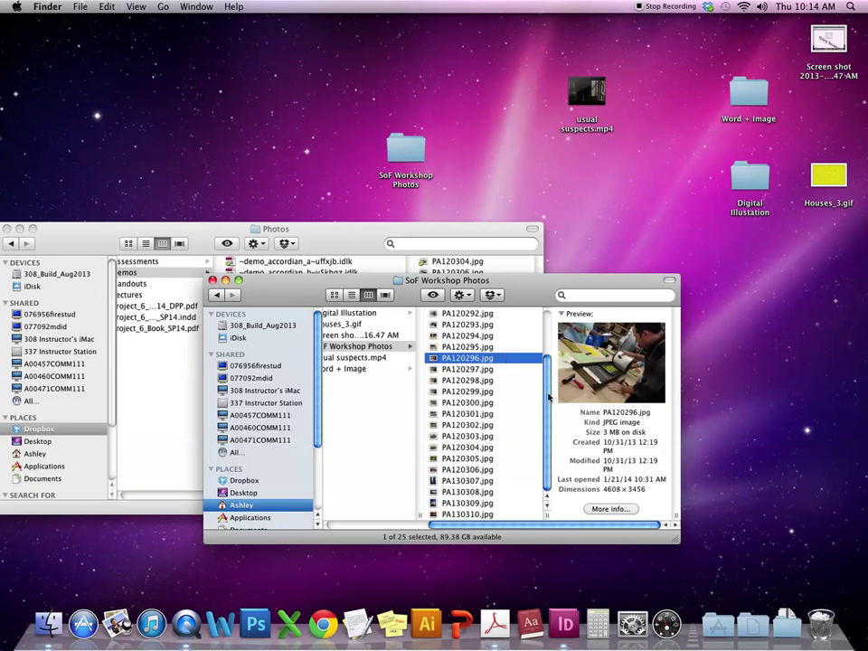
{"action": "left_click", "coordinate": [467, 348]}
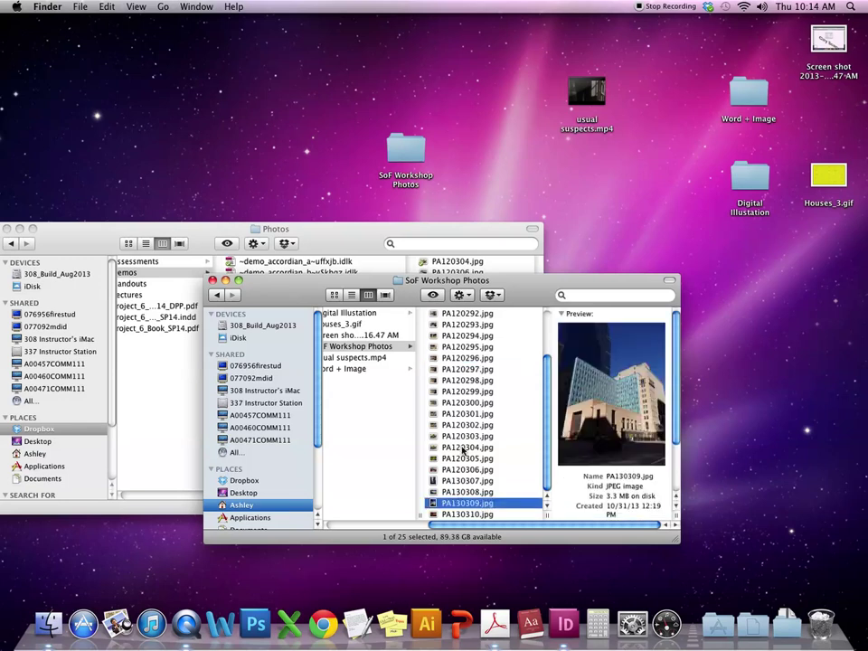
{"action": "scroll", "coordinate": [489, 360], "scroll_direction": "up", "scroll_amount": 3}
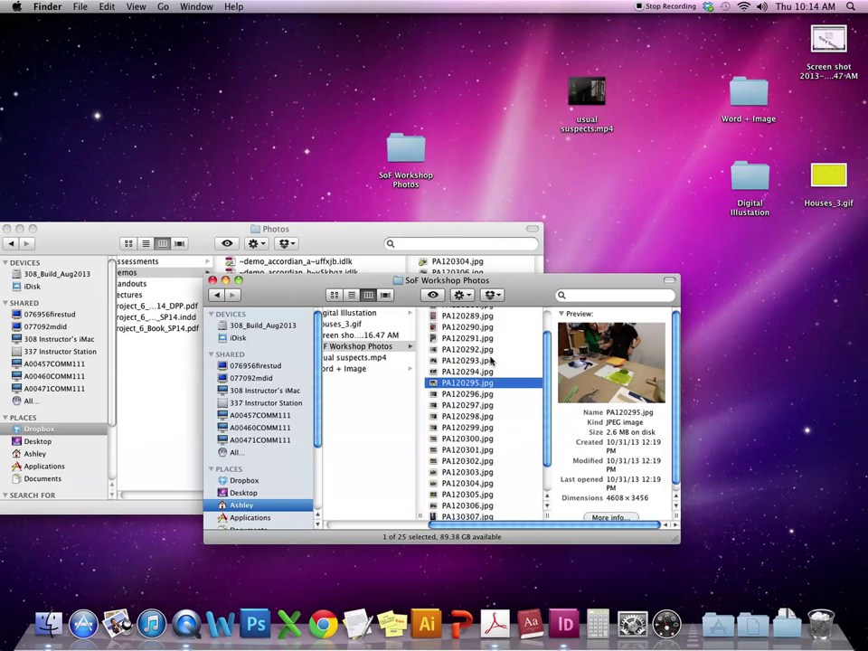
{"action": "left_click", "coordinate": [485, 370]}
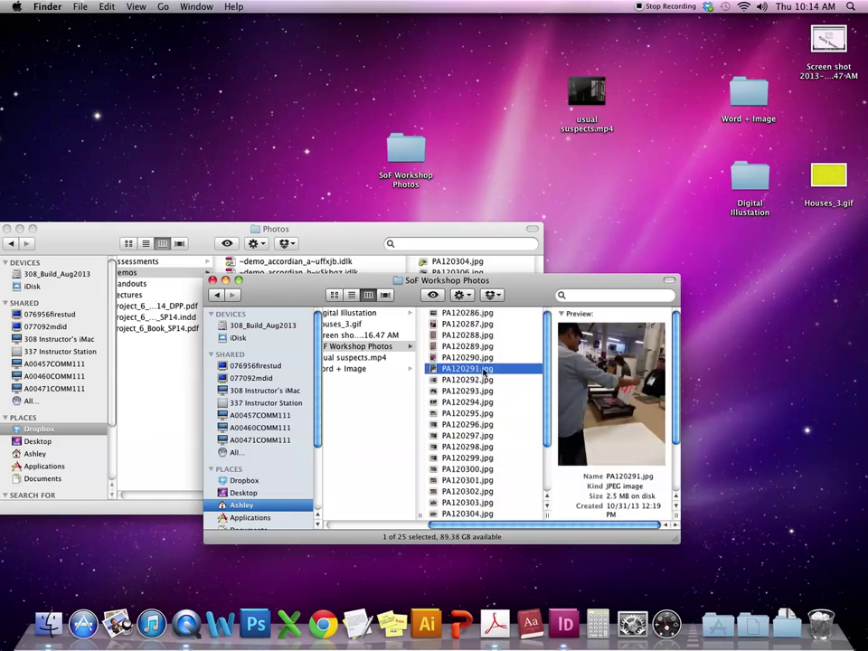
{"action": "left_click_drag", "start_coordinate": [485, 370], "coordinate": [475, 343]}
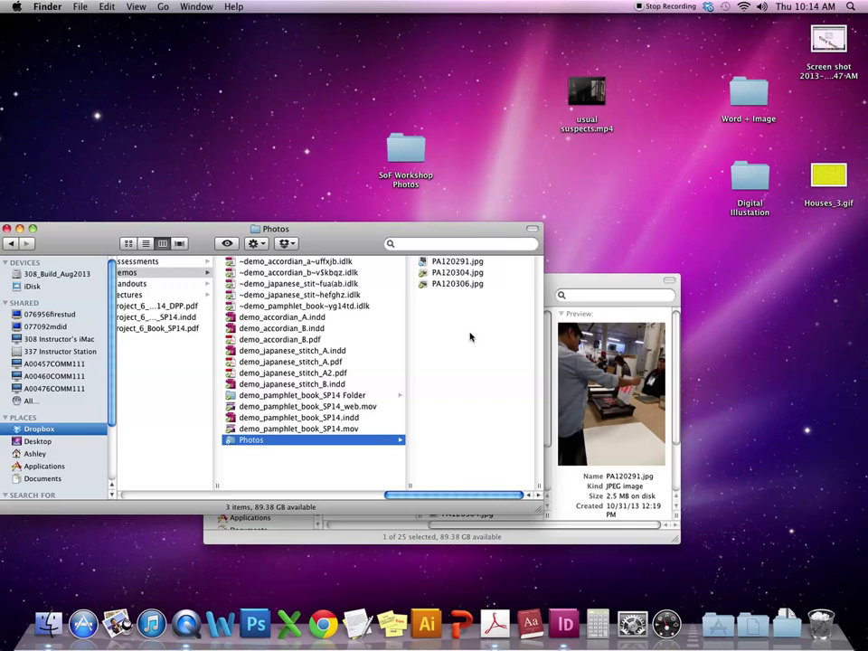
Step: Check PA120306.jpg in the Photos folder, switch to InDesign and go to page 2 of demo_japanese_stitch_B.indd
{"action": "left_click", "coordinate": [453, 285]}
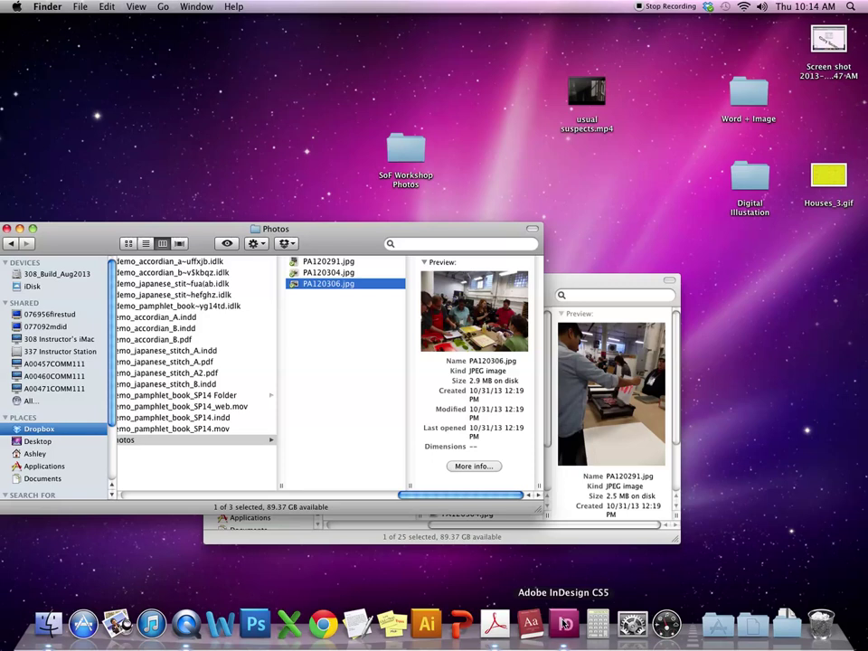
{"action": "left_click", "coordinate": [562, 624]}
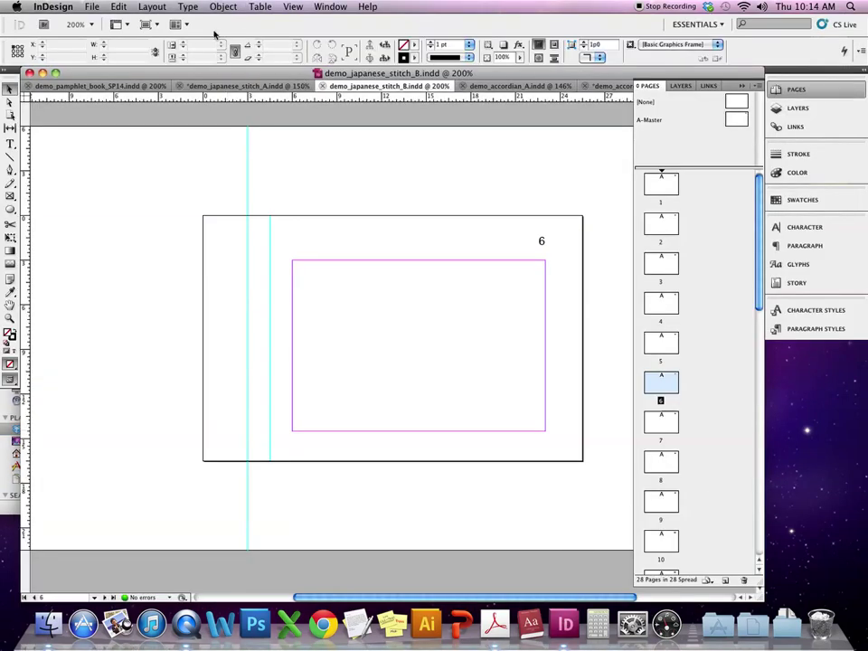
{"action": "scroll", "coordinate": [669, 236], "scroll_direction": "down", "scroll_amount": 1}
{"action": "left_click", "coordinate": [667, 218]}
{"action": "double_click", "coordinate": [667, 218]}
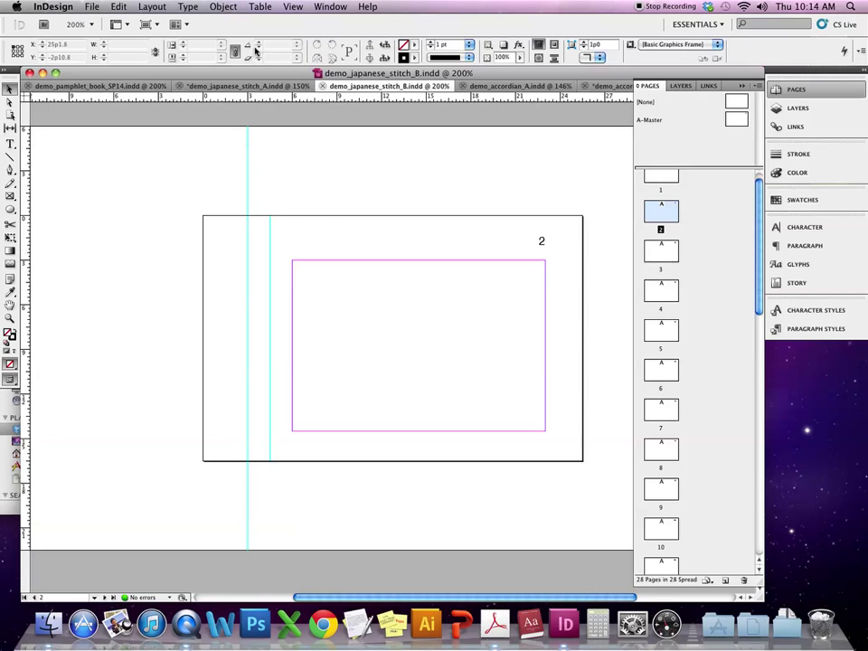
Step: Use Place to load PA120306.jpg from the Photos folder in Demos
{"action": "left_click", "coordinate": [90, 6]}
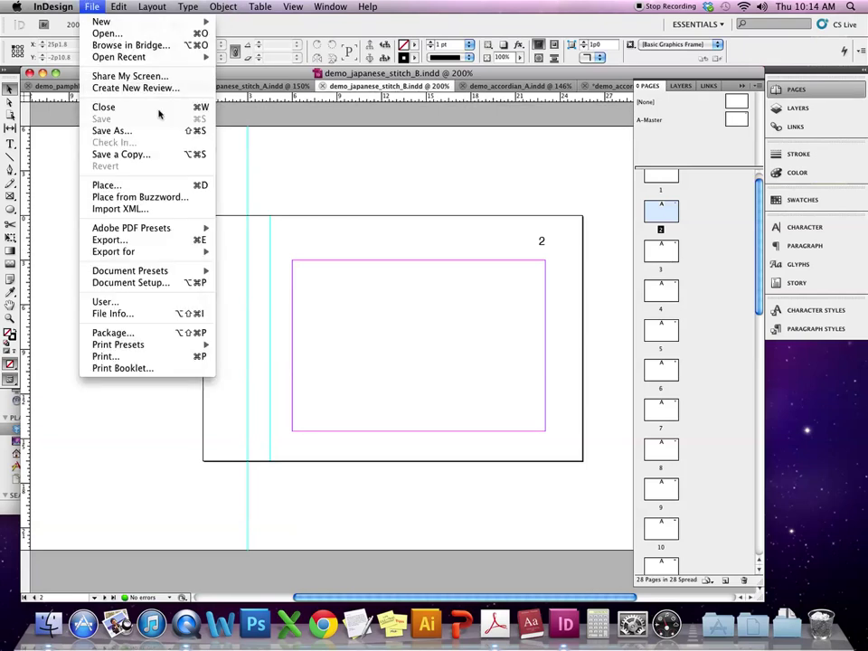
{"action": "left_click", "coordinate": [122, 187]}
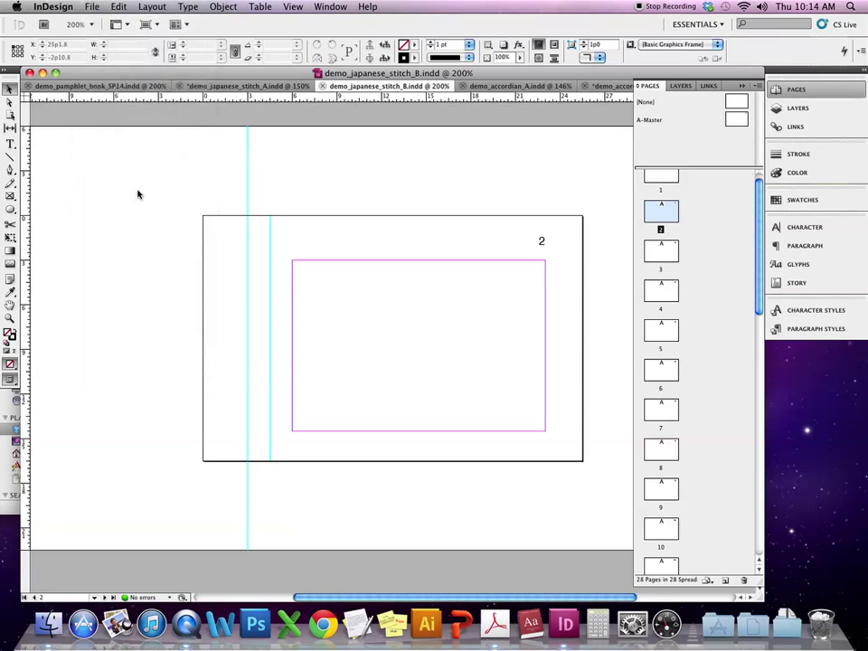
{"action": "scroll", "coordinate": [450, 217], "scroll_direction": "down", "scroll_amount": 3}
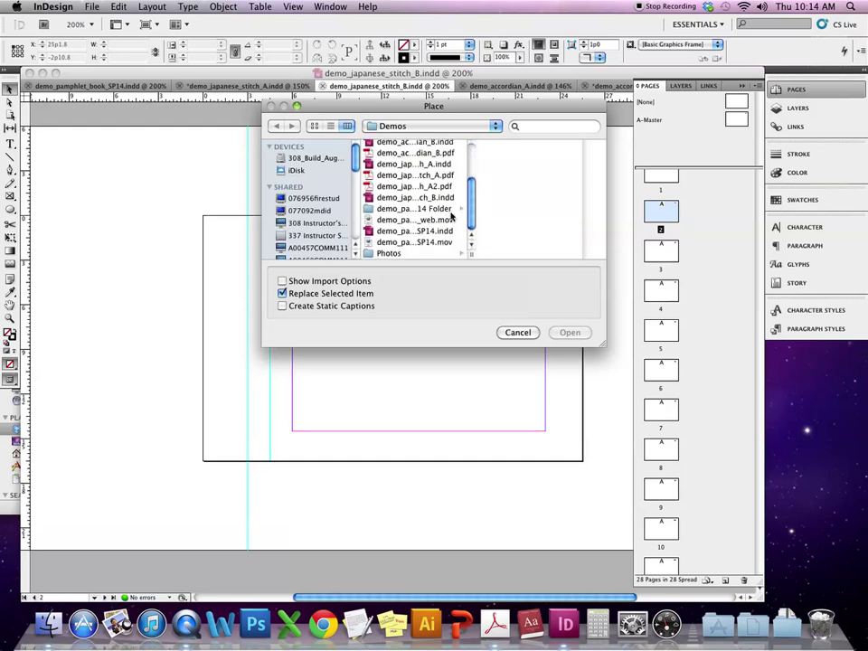
{"action": "left_click", "coordinate": [379, 254]}
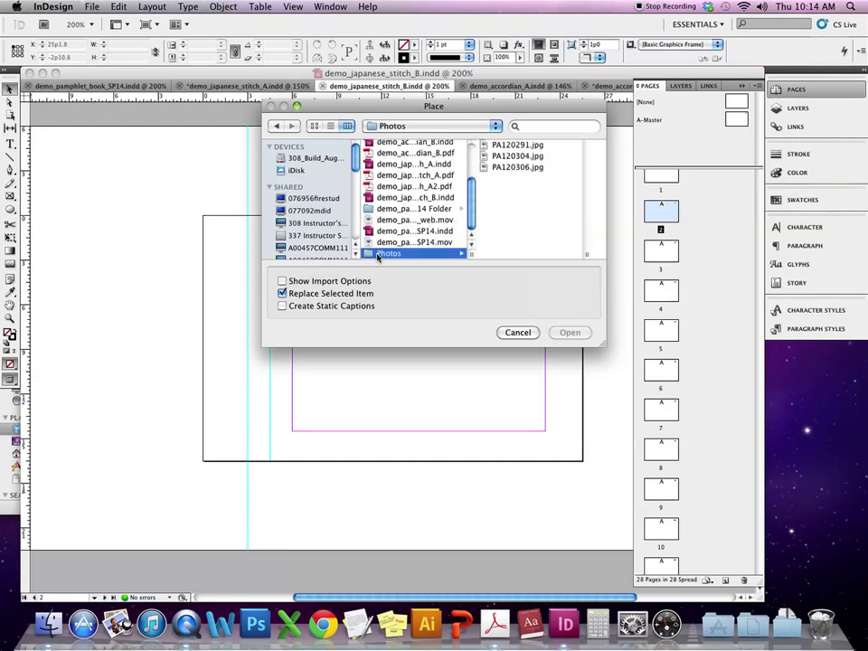
{"action": "left_click", "coordinate": [534, 145]}
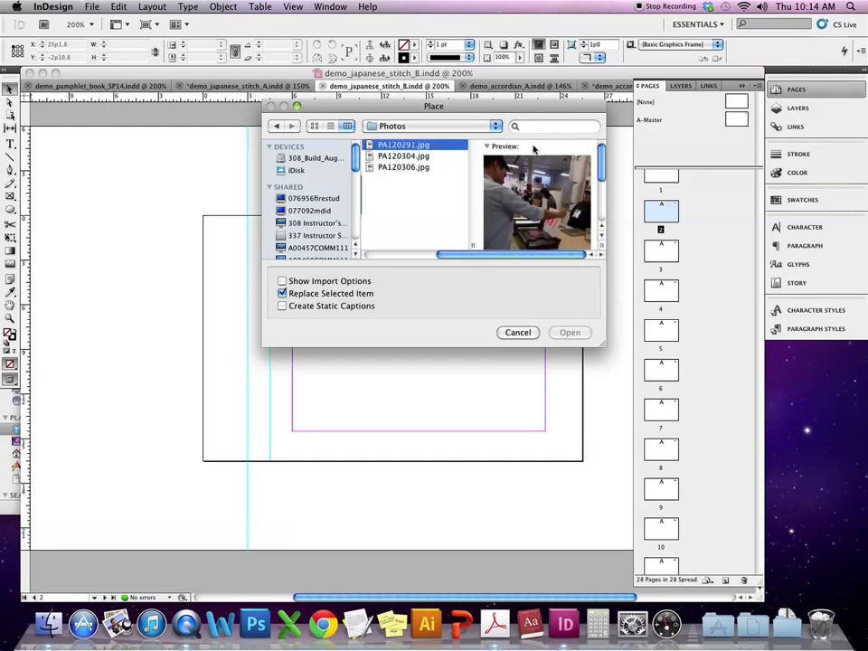
{"action": "left_click", "coordinate": [448, 168]}
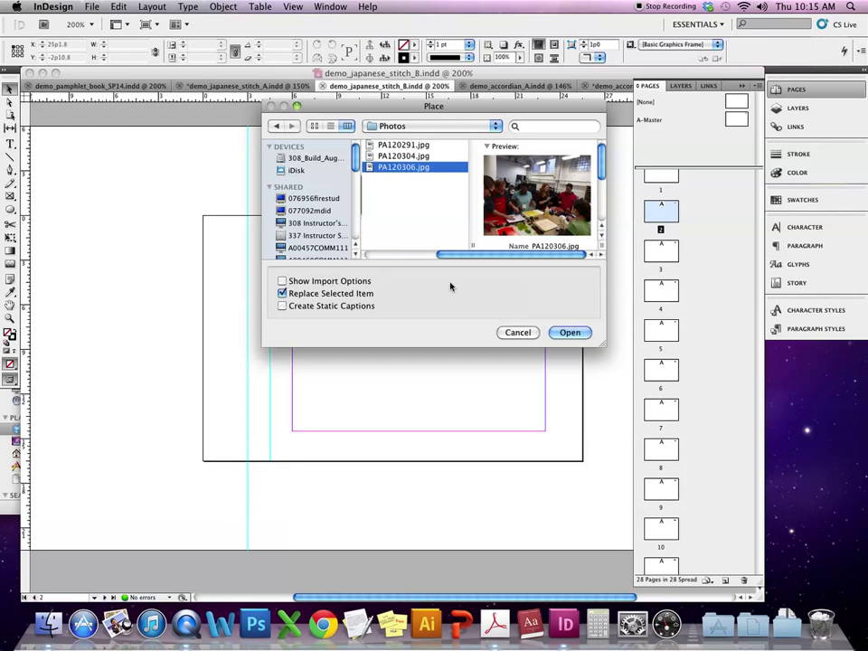
{"action": "left_click", "coordinate": [569, 331]}
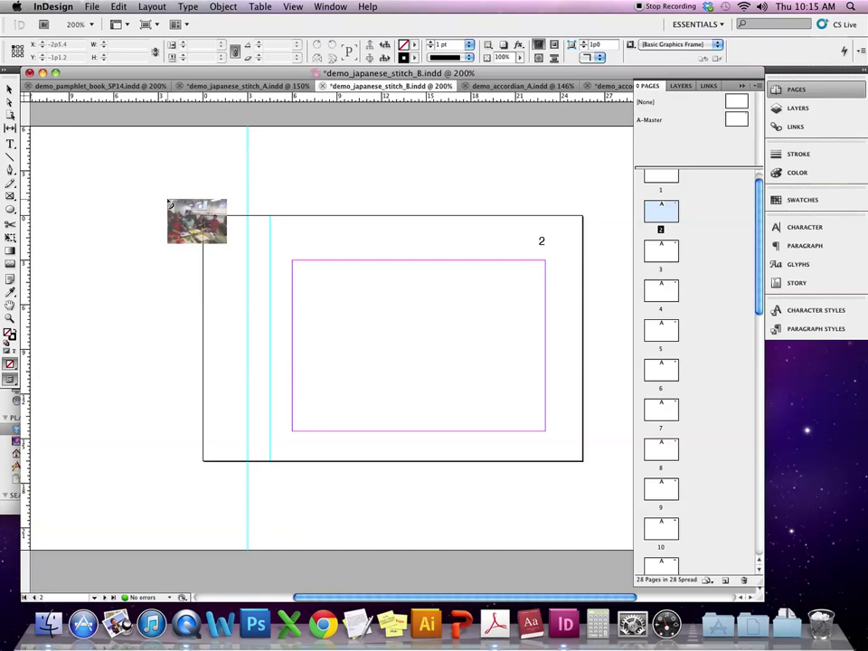
Step: Try placing the photo at full size, undo it, place it at the page's full width of 25p6, and shift it slightly up and left
{"action": "left_click", "coordinate": [185, 162]}
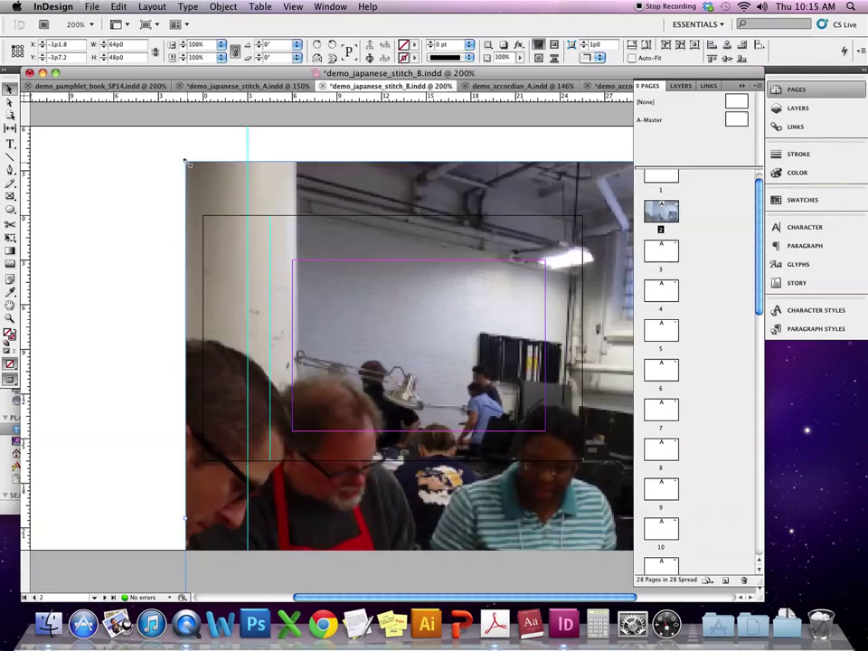
{"action": "key", "text": "super+z"}
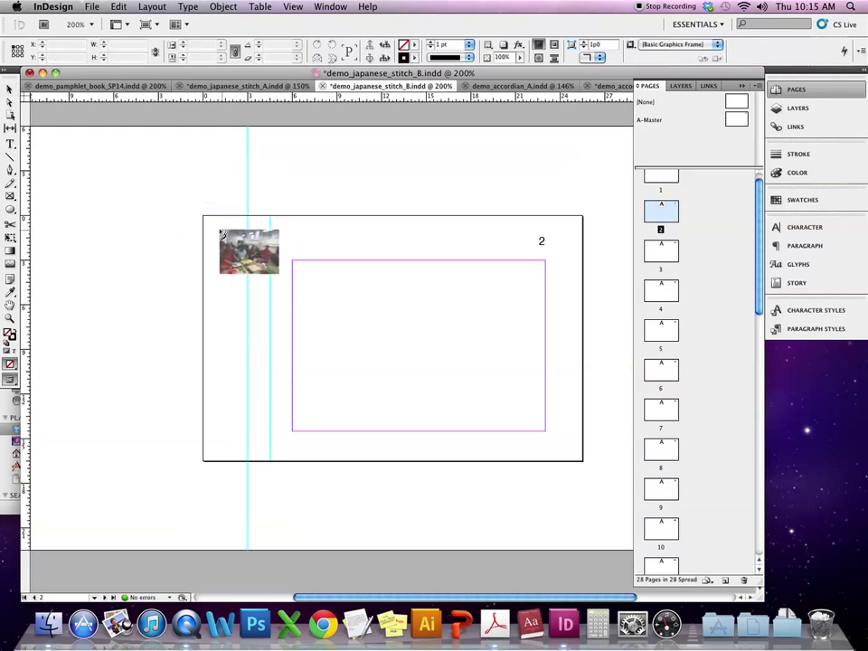
{"action": "left_click_drag", "start_coordinate": [204, 219], "coordinate": [579, 465]}
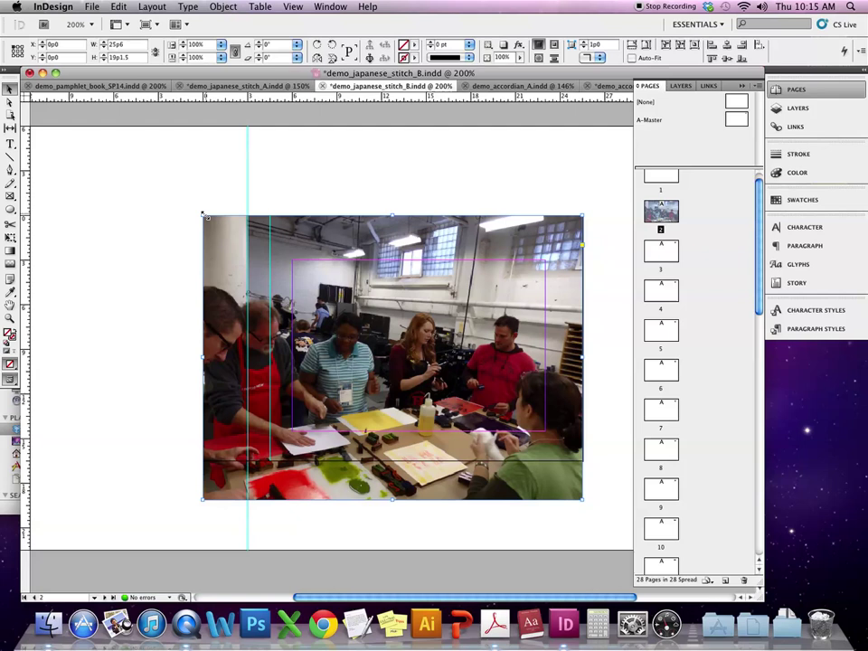
{"action": "left_click_drag", "start_coordinate": [402, 242], "coordinate": [399, 209]}
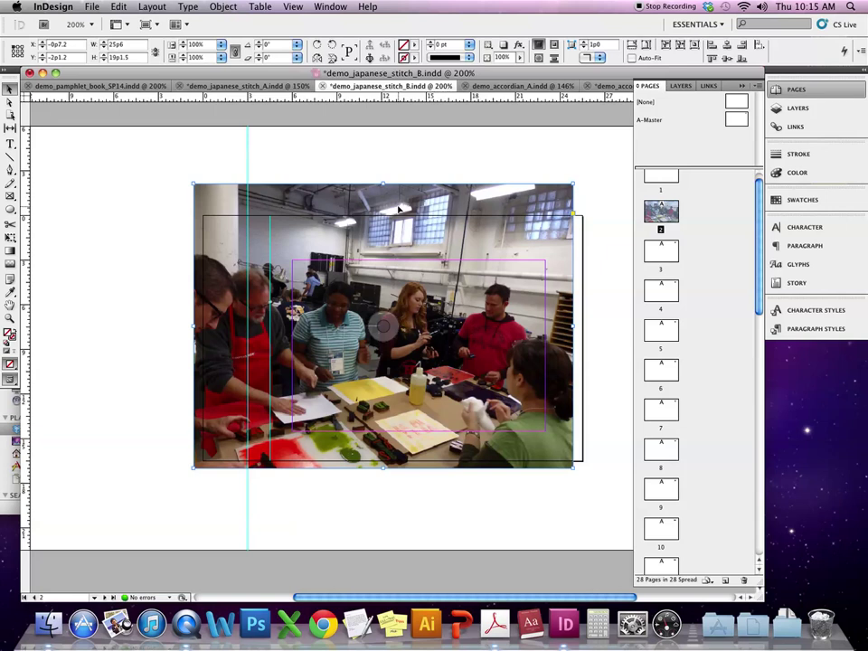
Step: Move the photo frame flush with the page's left edge and shift the image inside the frame
{"action": "mouse_move", "coordinate": [399, 209]}
{"action": "left_mouse_down"}
{"action": "mouse_move", "coordinate": [422, 210]}
{"action": "mouse_move", "coordinate": [409, 214]}
{"action": "left_mouse_up"}
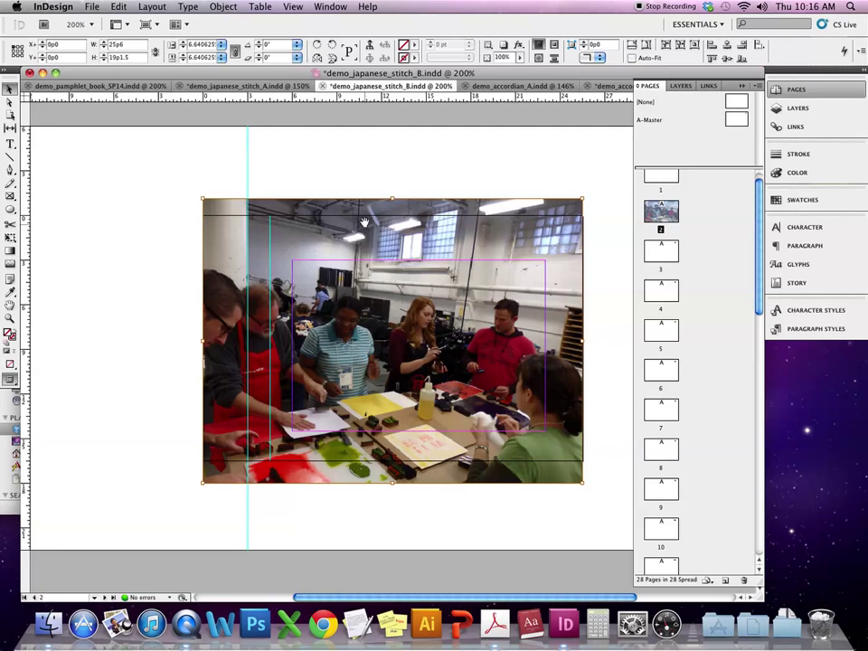
{"action": "left_click_drag", "start_coordinate": [364, 230], "coordinate": [313, 207]}
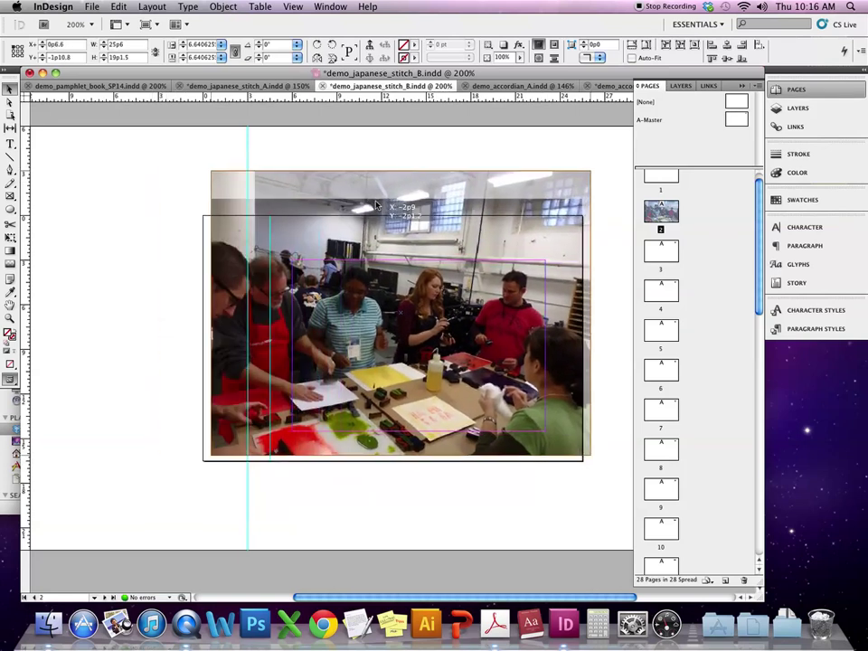
{"action": "scroll", "coordinate": [220, 234], "scroll_direction": "right", "scroll_amount": 5}
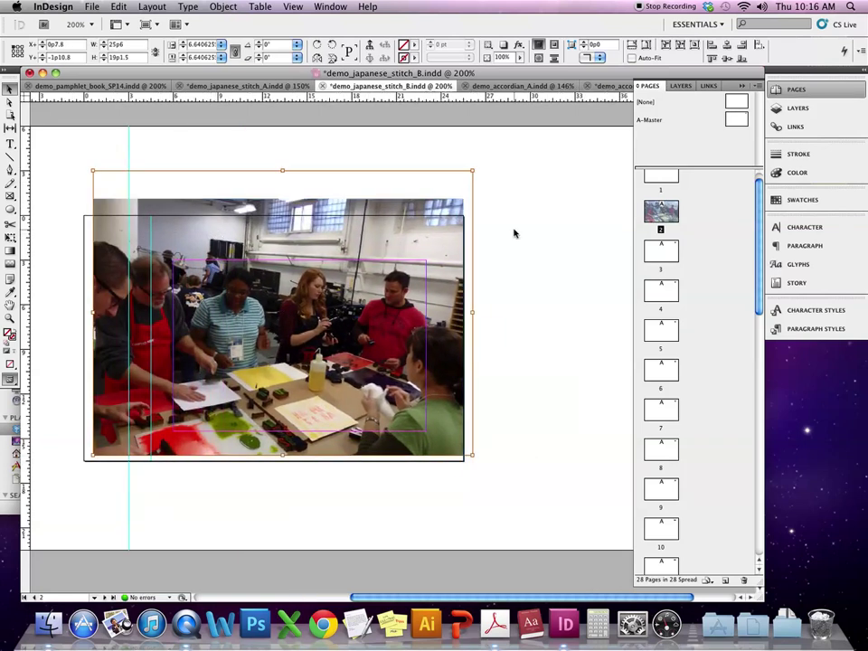
{"action": "key", "text": "Escape"}
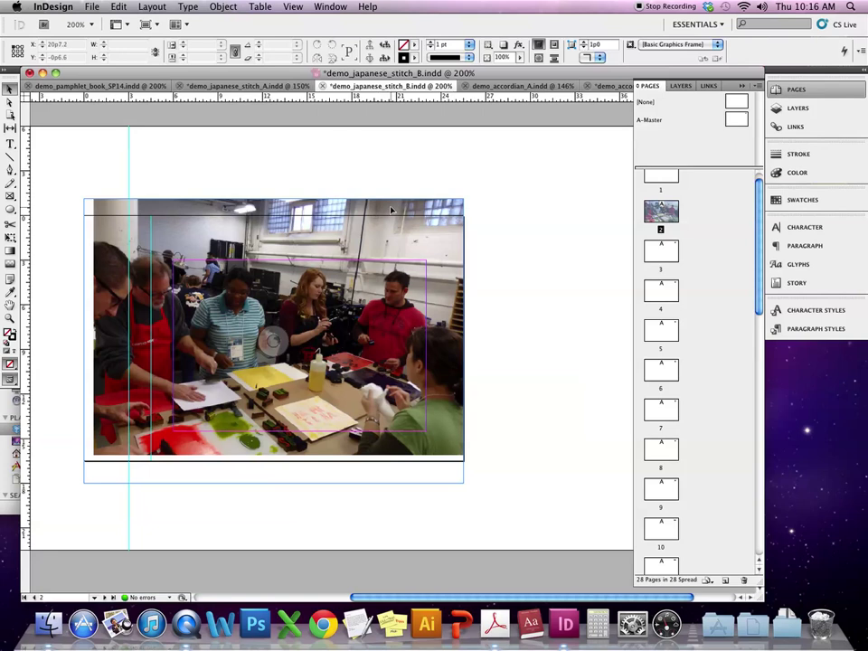
{"action": "left_click", "coordinate": [112, 513]}
{"action": "left_click_drag", "start_coordinate": [240, 329], "coordinate": [227, 306]}
{"action": "left_click", "coordinate": [507, 164]}
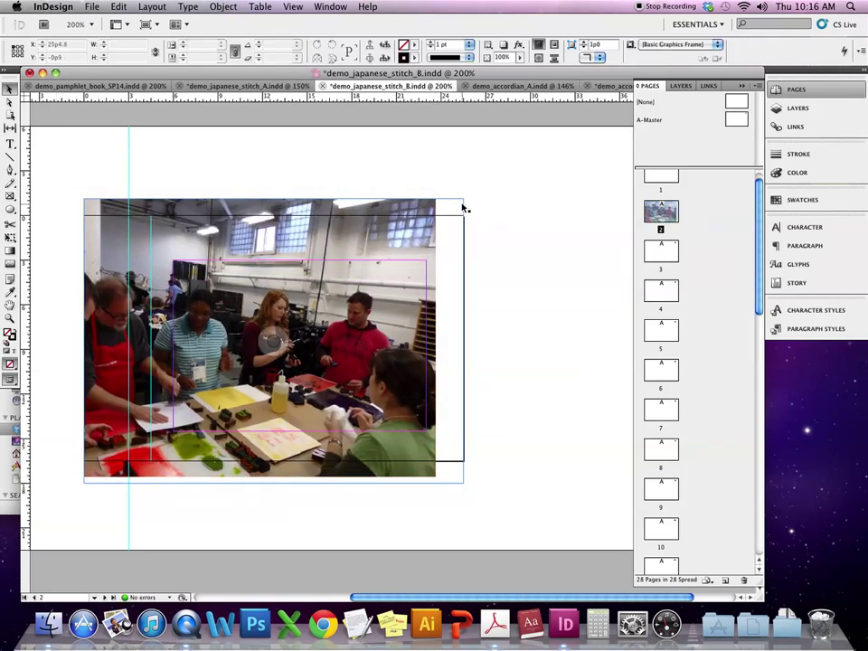
Step: Crop the photo on page 2 by shrinking its frame to the page margins, 17p0 wide by 11p6 high
{"action": "left_click", "coordinate": [461, 208]}
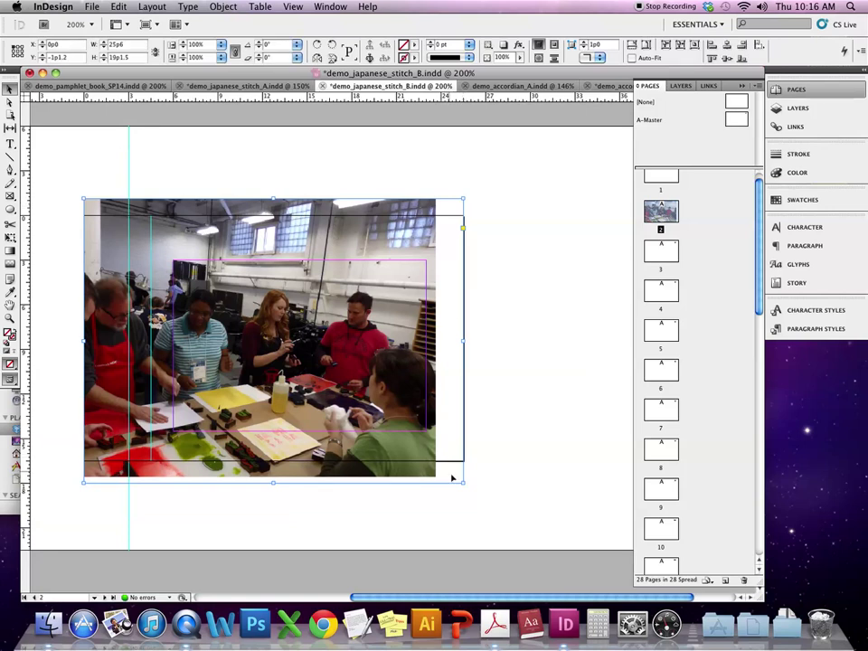
{"action": "left_click_drag", "start_coordinate": [462, 482], "coordinate": [423, 432]}
{"action": "left_click_drag", "start_coordinate": [81, 198], "coordinate": [173, 260]}
{"action": "left_click", "coordinate": [132, 244]}
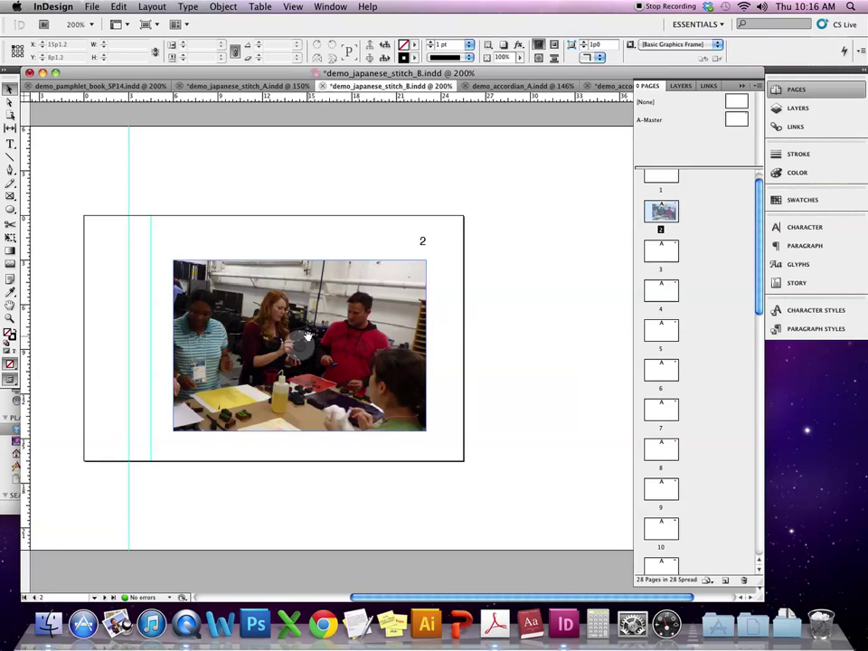
Step: Scale the image inside its frame to about 17p6.6 by 13p1.95 and reposition it so it still fills the frame
{"action": "left_click", "coordinate": [341, 330]}
{"action": "double_click", "coordinate": [342, 330]}
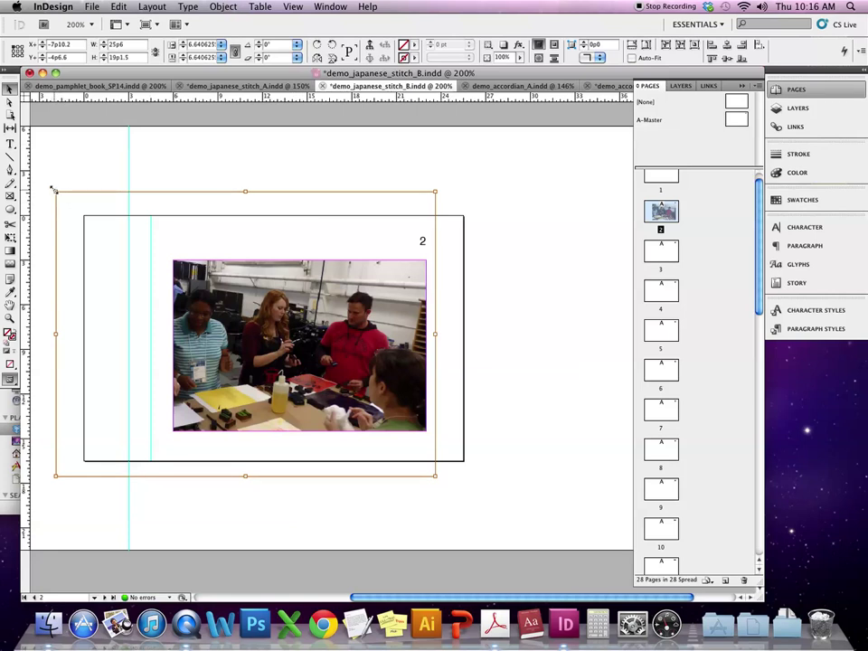
{"action": "left_click_drag", "start_coordinate": [53, 190], "coordinate": [160, 268]}
{"action": "mouse_move", "coordinate": [230, 384]}
{"action": "left_mouse_down"}
{"action": "mouse_move", "coordinate": [244, 376]}
{"action": "mouse_move", "coordinate": [238, 371]}
{"action": "left_mouse_up"}
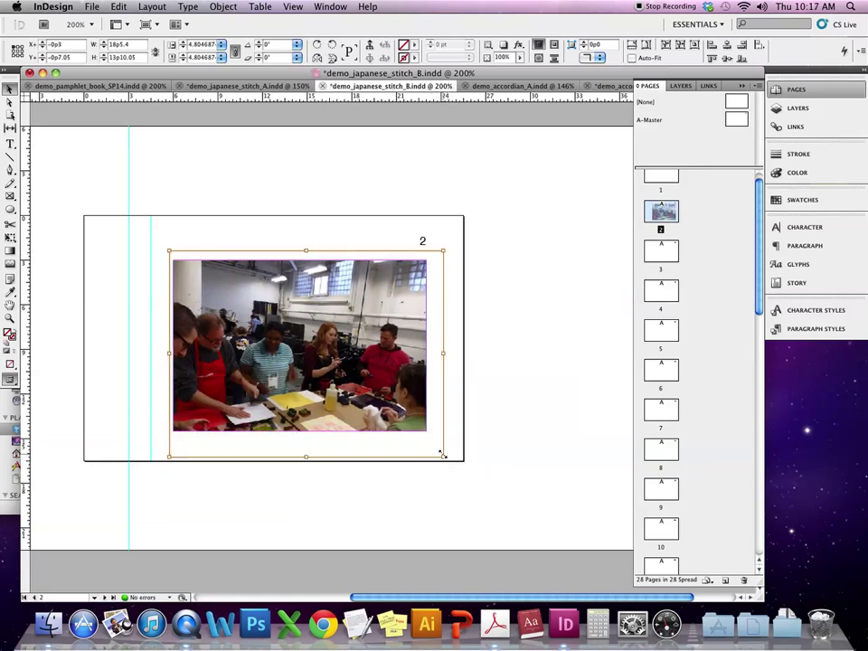
{"action": "left_click_drag", "start_coordinate": [443, 456], "coordinate": [430, 445]}
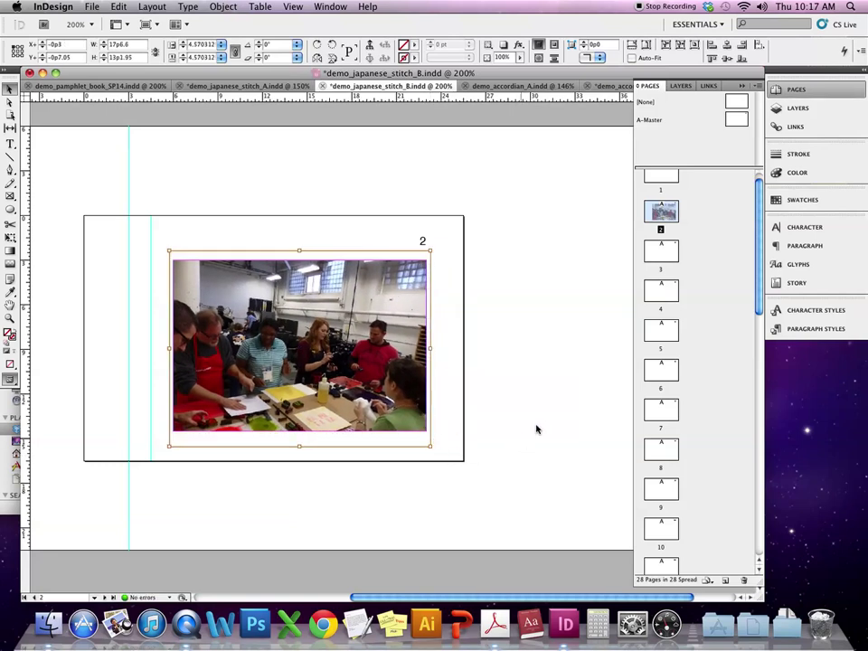
{"action": "left_click", "coordinate": [514, 350]}
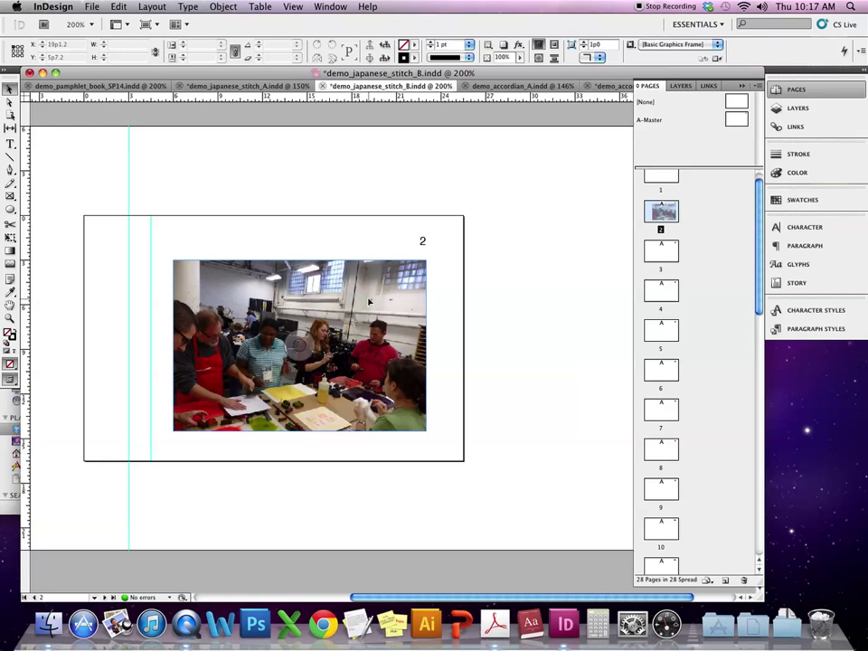
Step: Try Fit Frame to Content on the photo, undo it, and review the other fitting options
{"action": "left_click", "coordinate": [389, 321]}
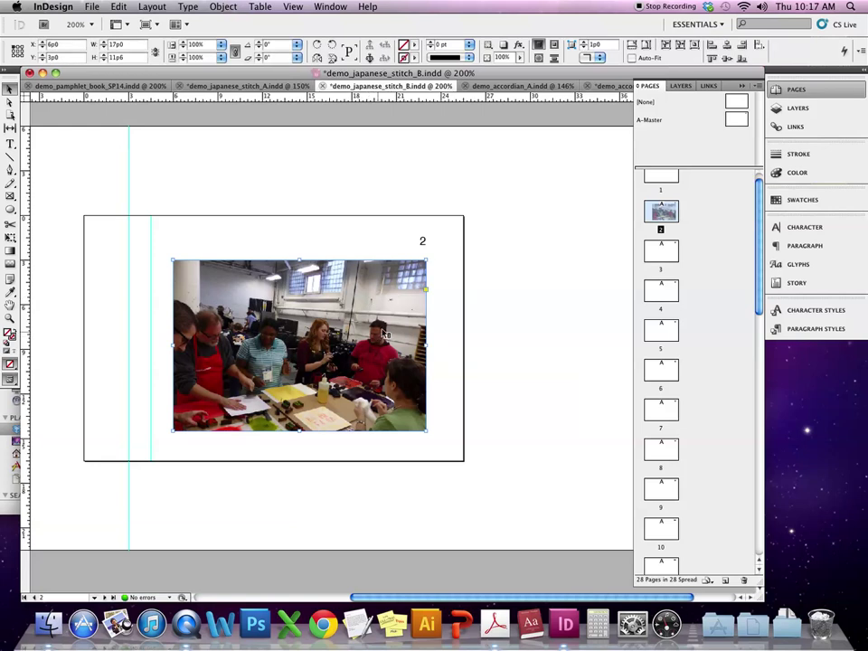
{"action": "right_click", "coordinate": [384, 333]}
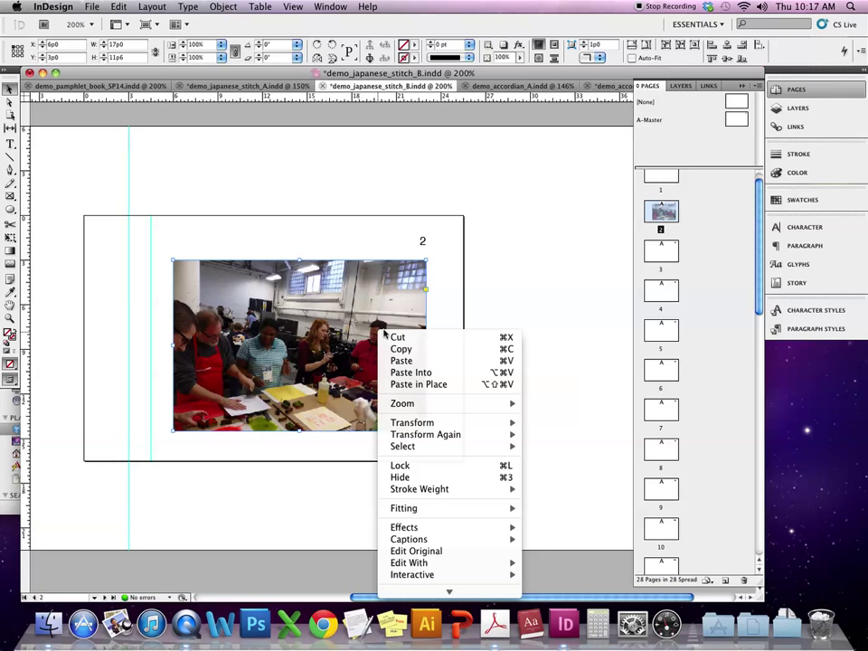
{"action": "mouse_move", "coordinate": [399, 509]}
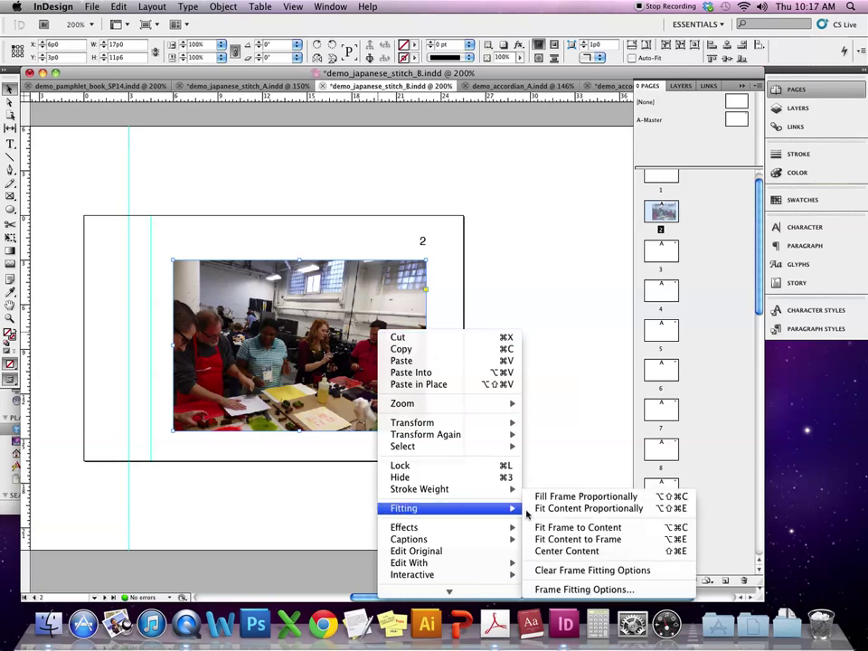
{"action": "left_click", "coordinate": [583, 528]}
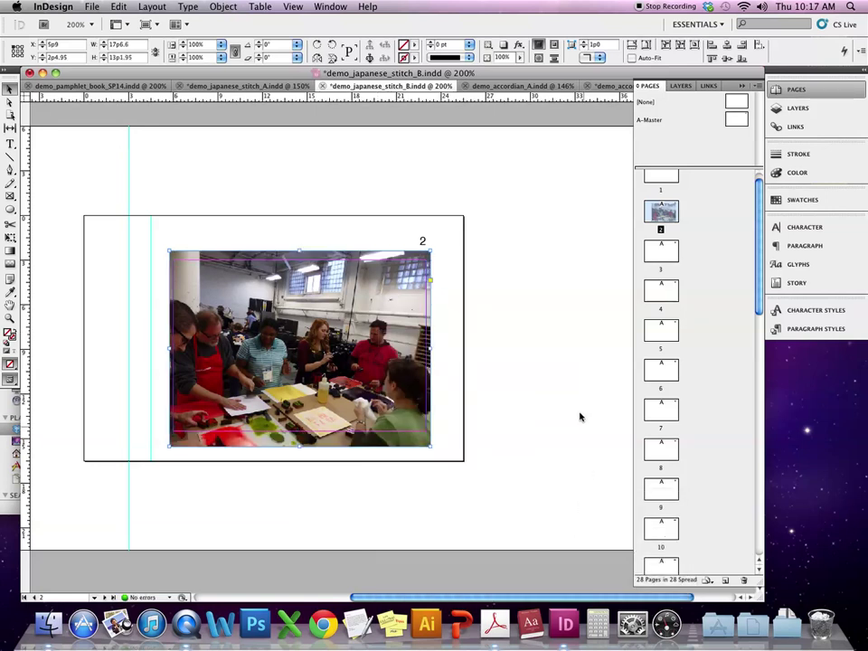
{"action": "right_click", "coordinate": [462, 428]}
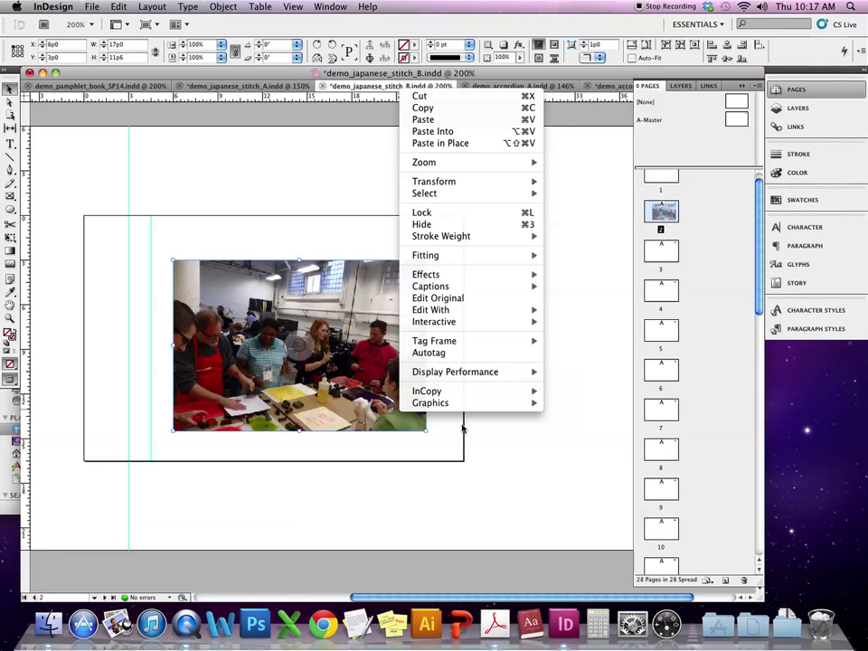
{"action": "mouse_move", "coordinate": [499, 269]}
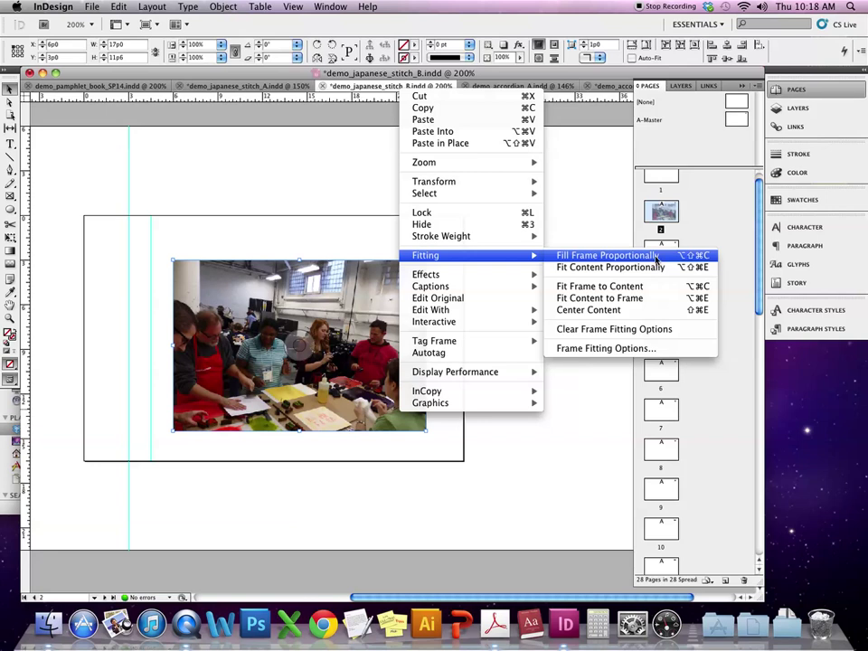
{"action": "left_click", "coordinate": [599, 206]}
{"action": "key", "text": "Escape"}
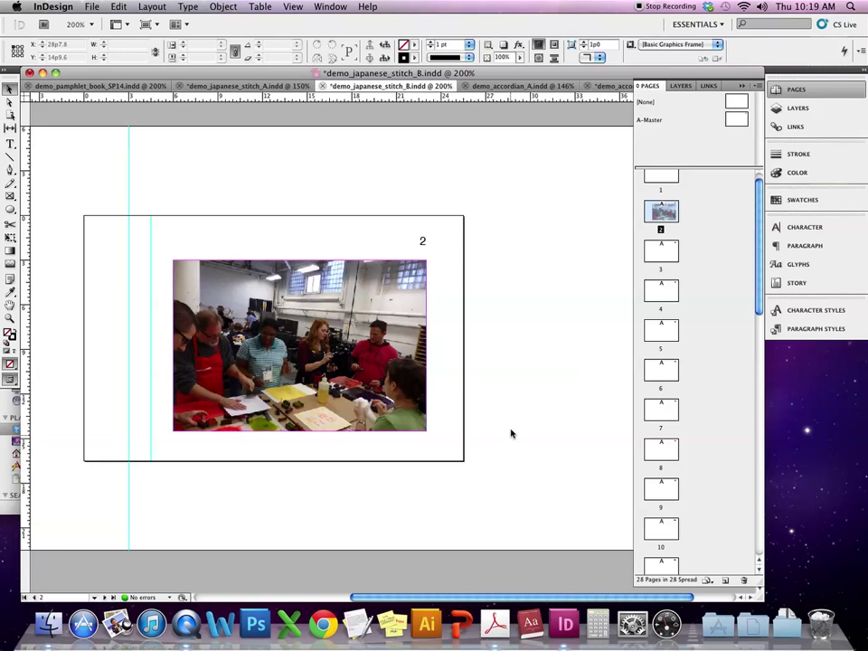
Step: Check the link information of the photo on page 2, then open its original file for viewing and close it again
{"action": "left_click", "coordinate": [418, 369]}
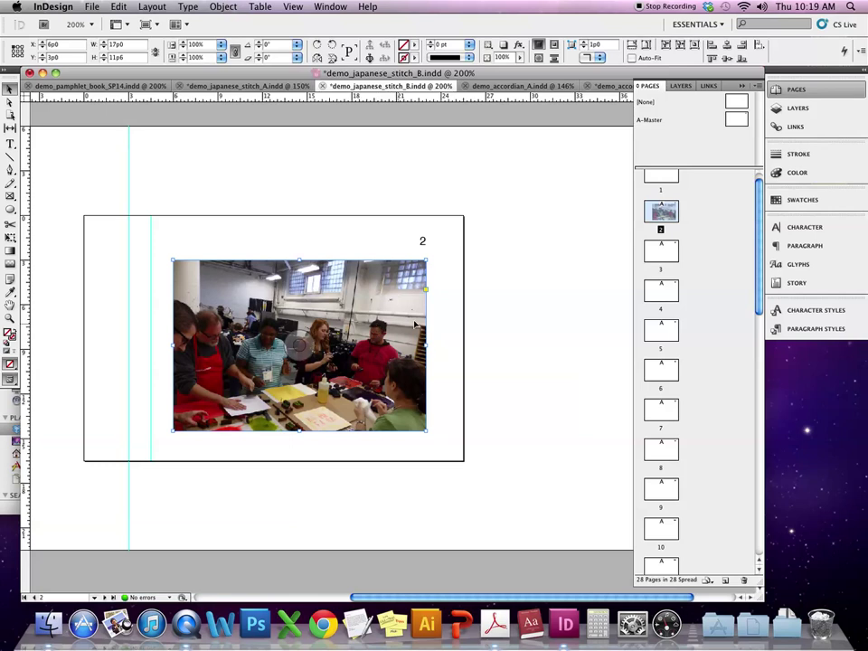
{"action": "left_click", "coordinate": [782, 131]}
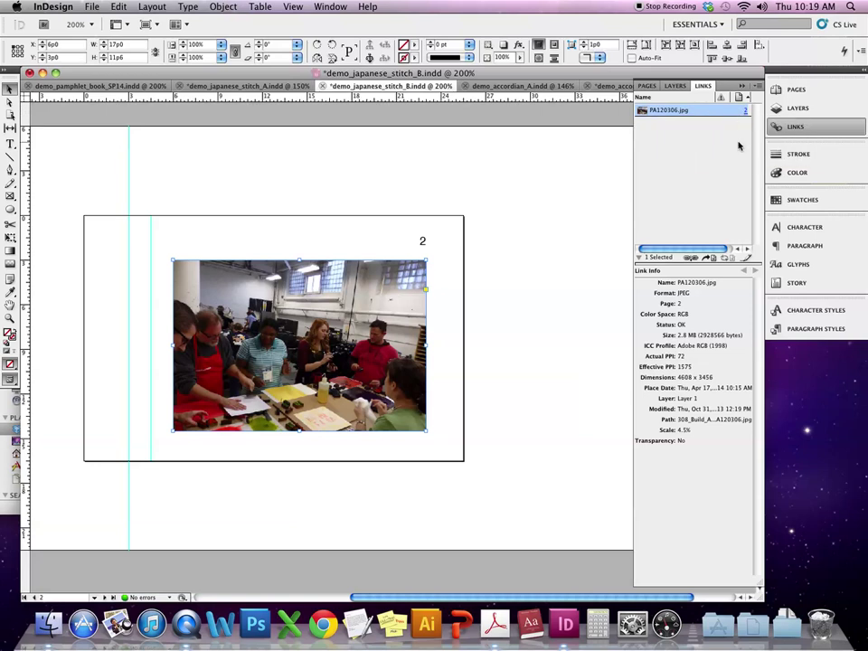
{"action": "left_click", "coordinate": [747, 260]}
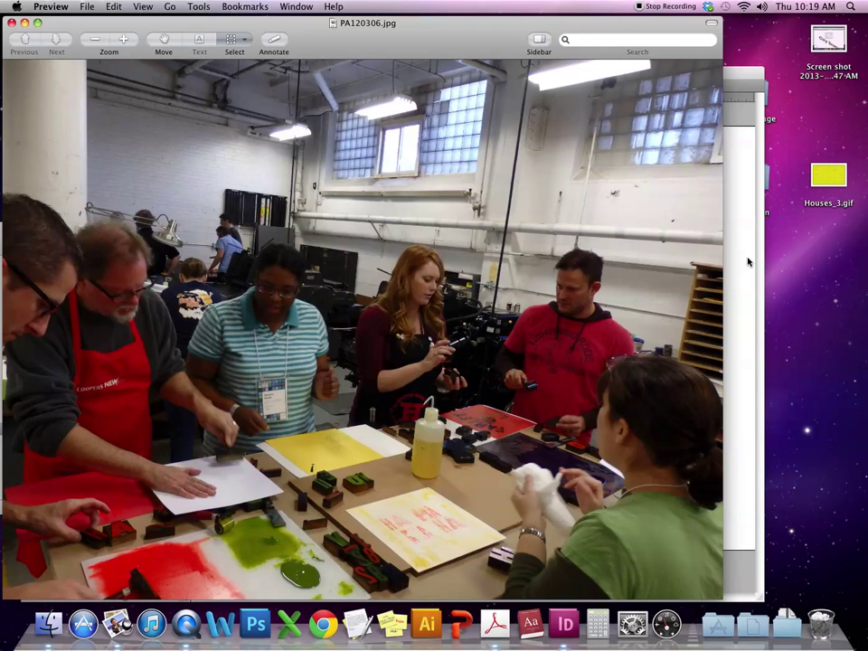
{"action": "left_click", "coordinate": [11, 21]}
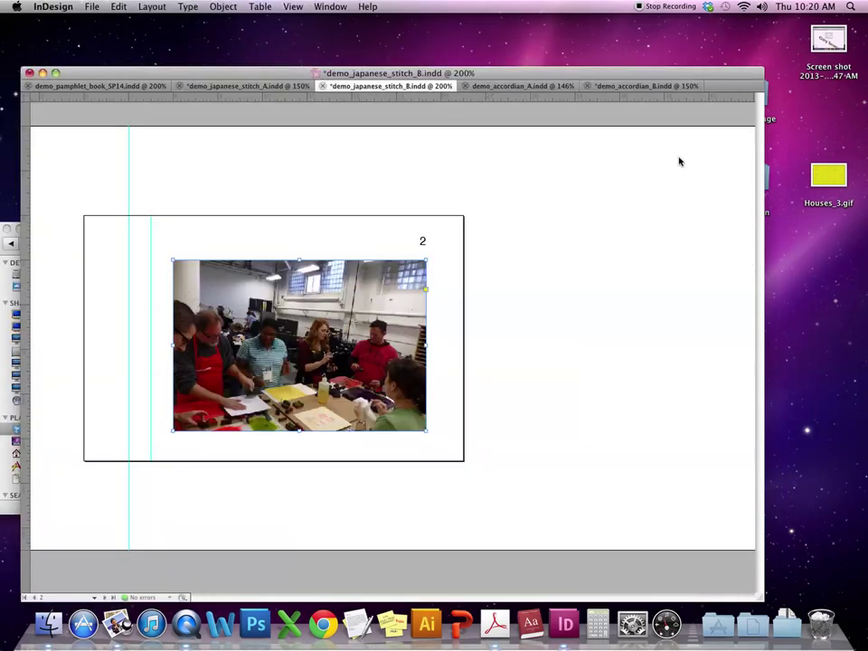
Step: Open the linked photo PA120306.jpg for editing in Adobe Photoshop CS5
{"action": "left_click", "coordinate": [757, 88]}
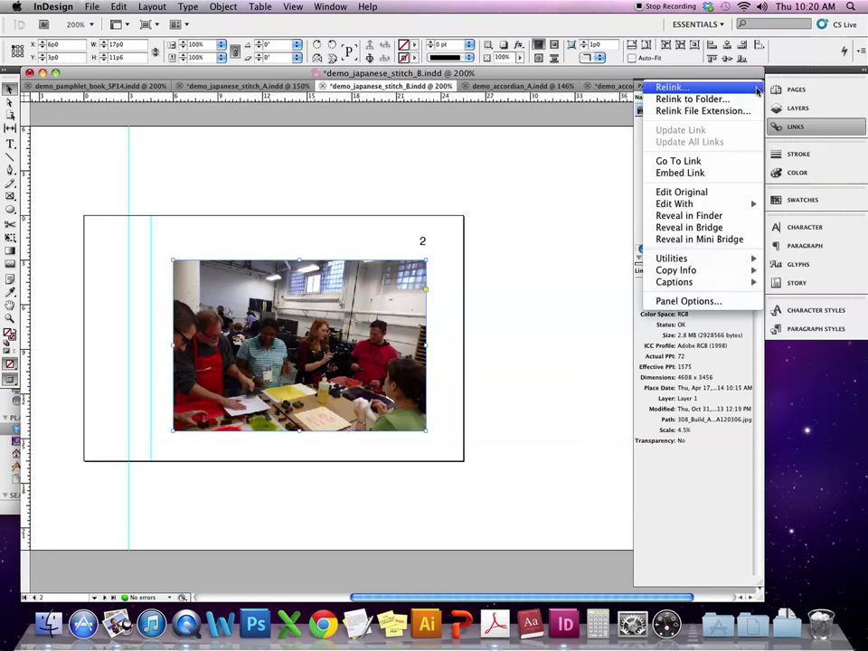
{"action": "left_click", "coordinate": [514, 54]}
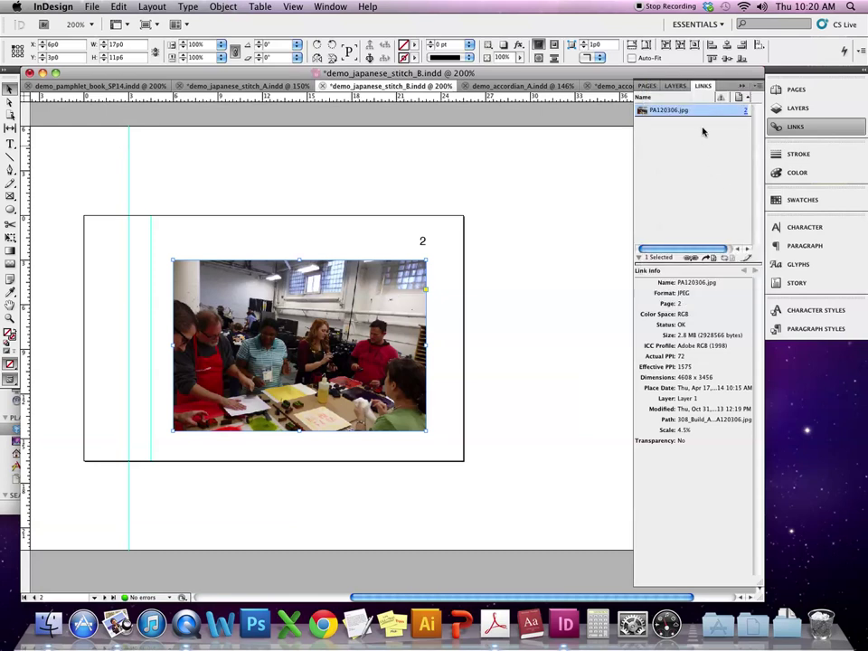
{"action": "left_click", "coordinate": [758, 88]}
{"action": "mouse_move", "coordinate": [733, 206]}
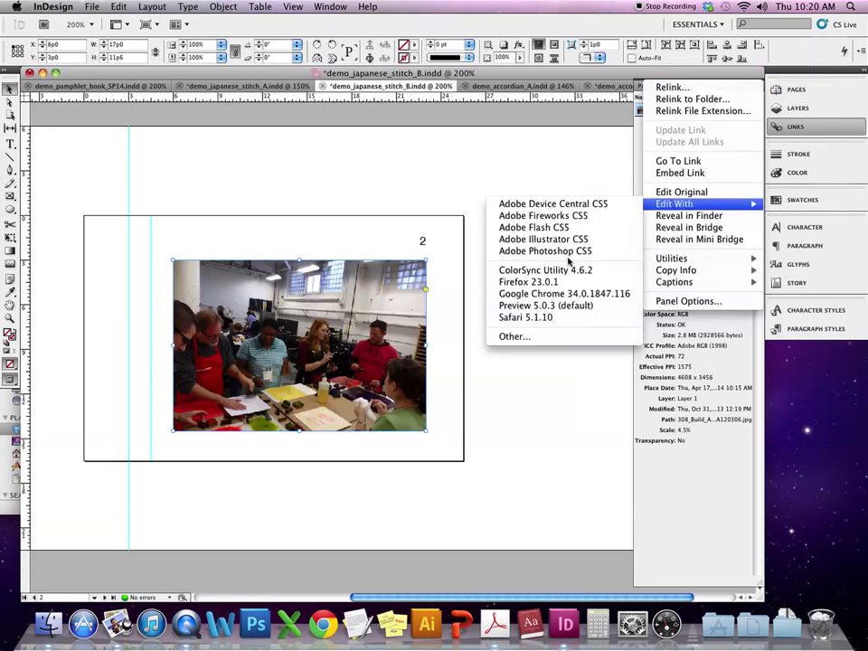
{"action": "left_click", "coordinate": [545, 251]}
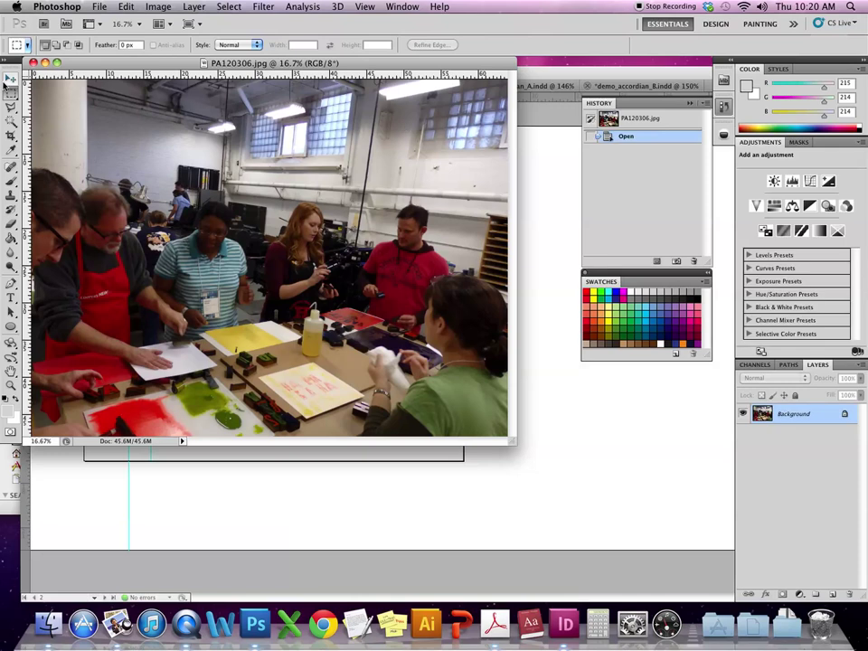
Step: Set the image resolution to 300 pixels/inch with Resample Image turned off
{"action": "left_click", "coordinate": [158, 7]}
{"action": "left_click", "coordinate": [161, 8]}
{"action": "left_click", "coordinate": [163, 9]}
{"action": "left_click", "coordinate": [179, 117]}
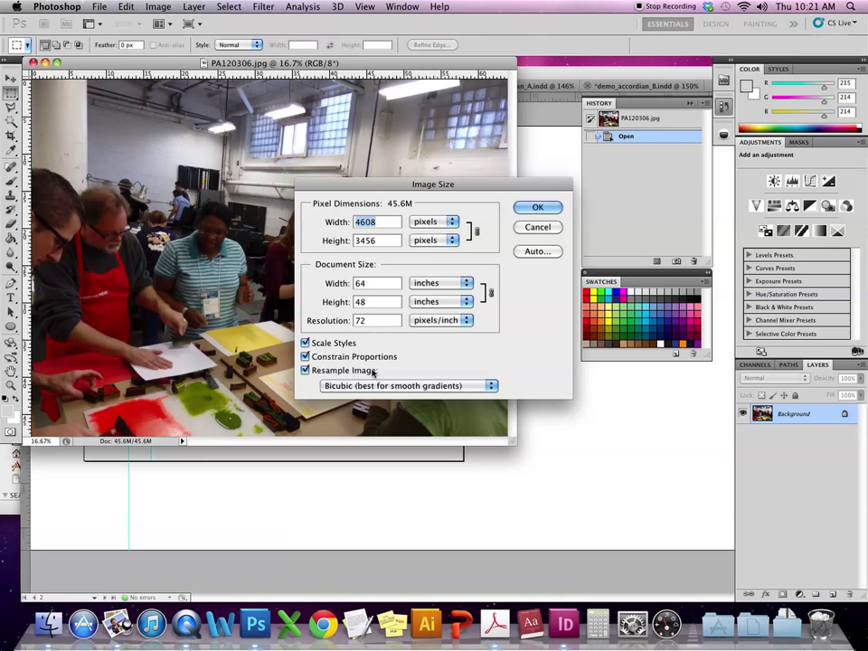
{"action": "left_click", "coordinate": [336, 323]}
{"action": "type", "text": "3"}
{"action": "key", "text": "BackSpace"}
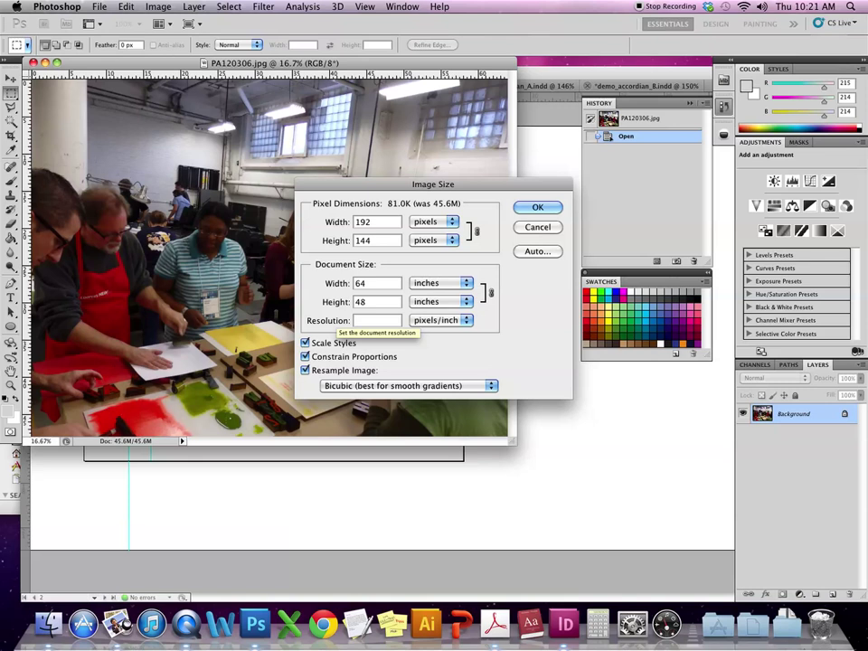
{"action": "type", "text": "72"}
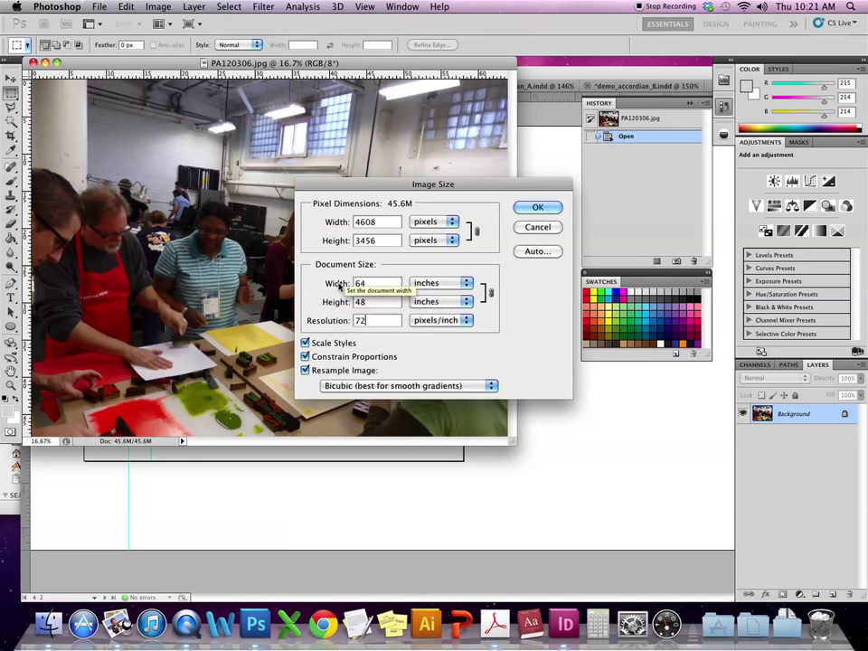
{"action": "left_click", "coordinate": [307, 371]}
{"action": "double_click", "coordinate": [366, 320]}
{"action": "type", "text": "300"}
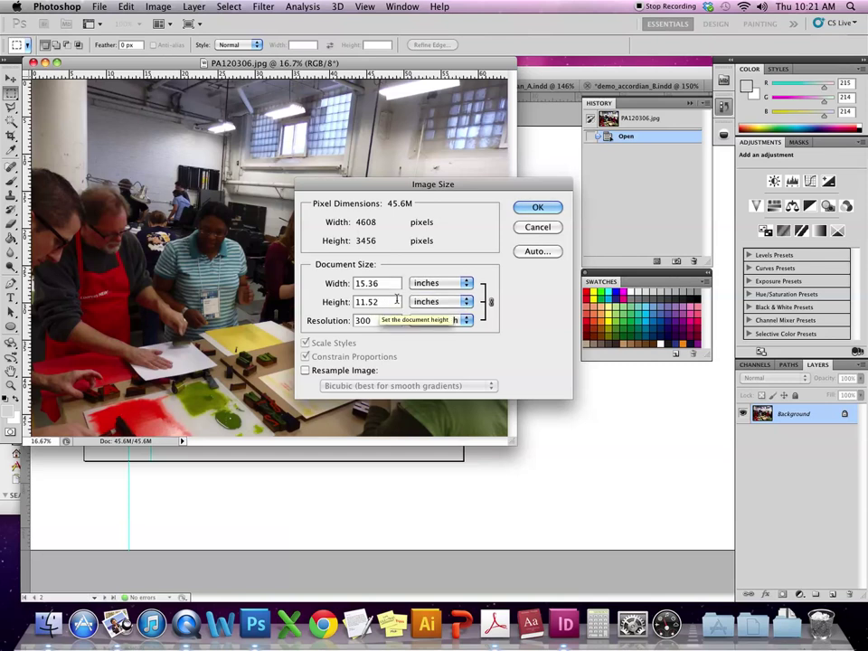
{"action": "left_click", "coordinate": [539, 207]}
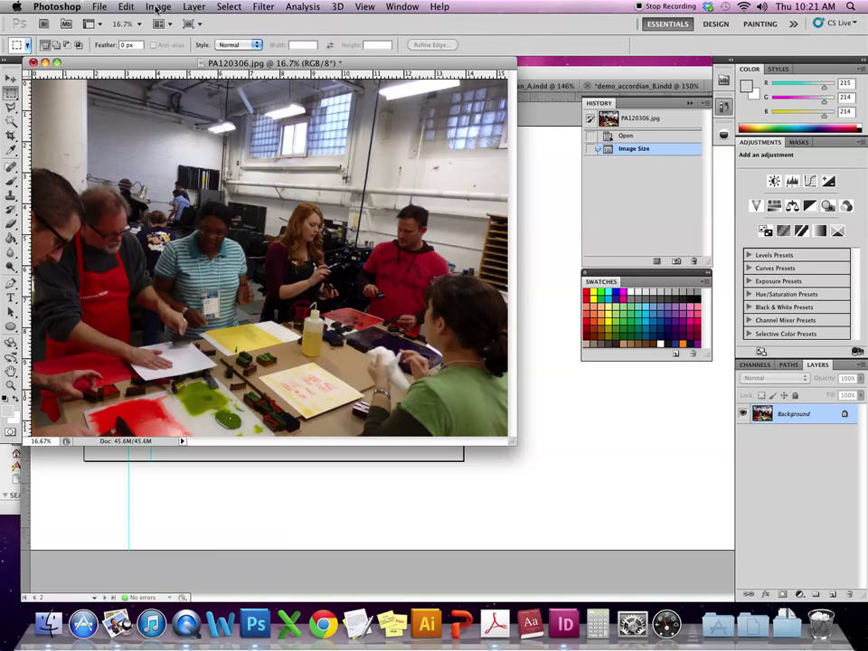
Step: Convert the photo with a Black & White adjustment using Reds 162%, Greens 70%, Cyans 99% and Blues -46%
{"action": "left_click", "coordinate": [157, 8]}
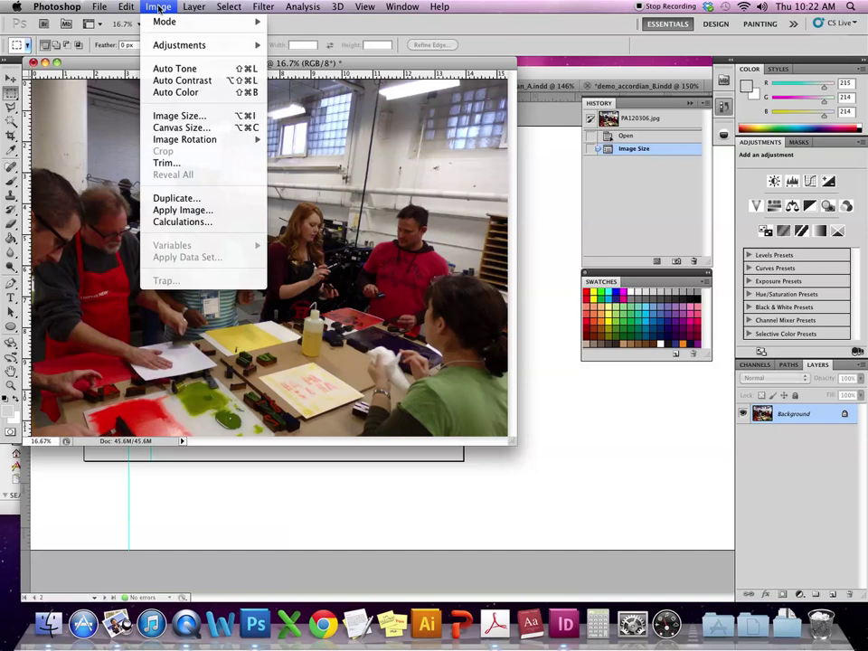
{"action": "mouse_move", "coordinate": [181, 46]}
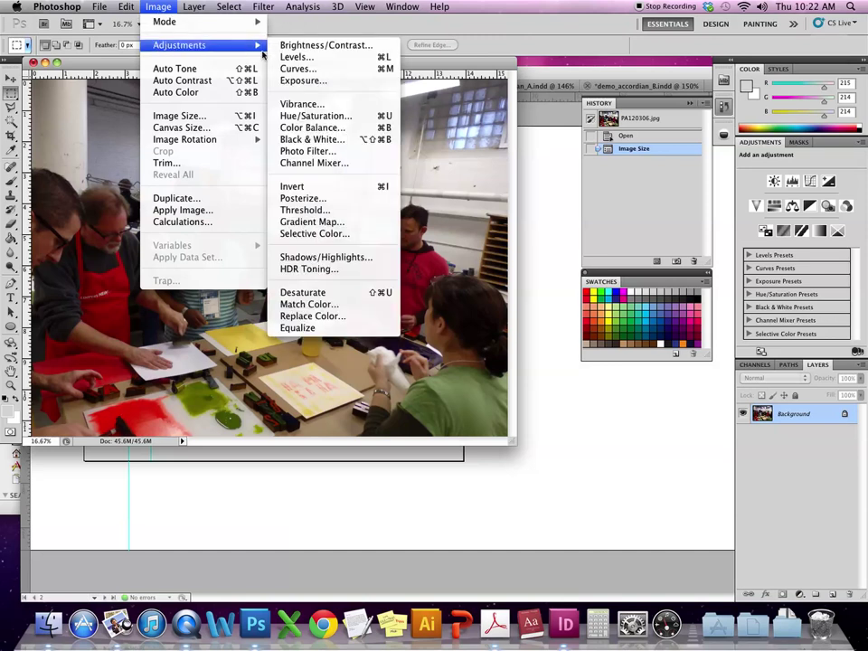
{"action": "left_click", "coordinate": [291, 141]}
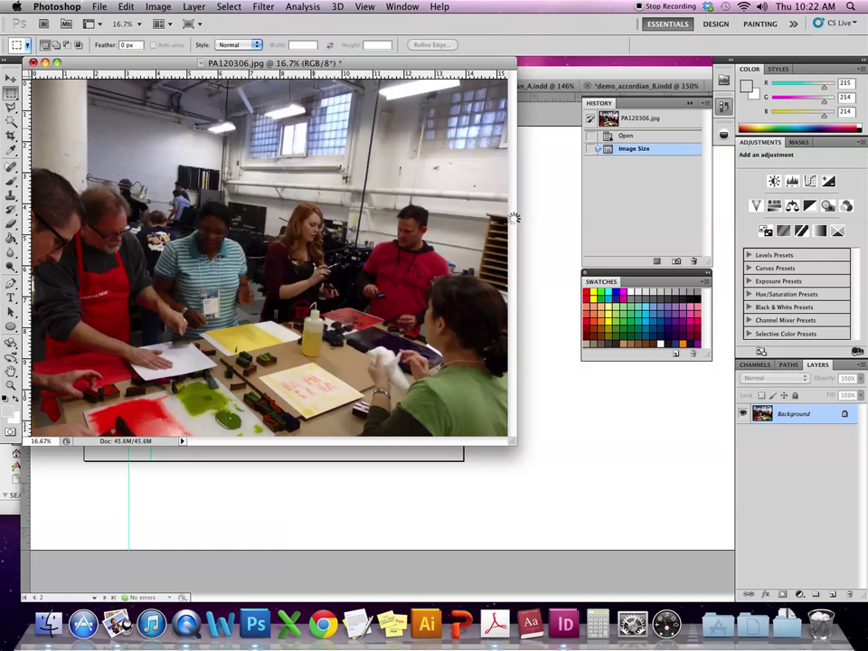
{"action": "left_click_drag", "start_coordinate": [399, 142], "coordinate": [620, 162]}
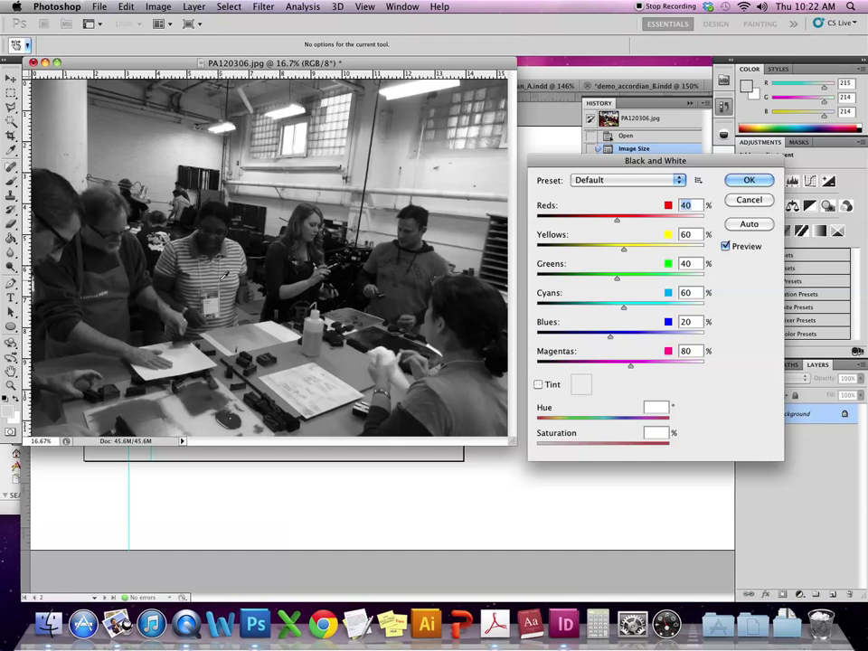
{"action": "mouse_move", "coordinate": [617, 223]}
{"action": "left_mouse_down"}
{"action": "mouse_move", "coordinate": [649, 224]}
{"action": "mouse_move", "coordinate": [605, 224]}
{"action": "left_mouse_up"}
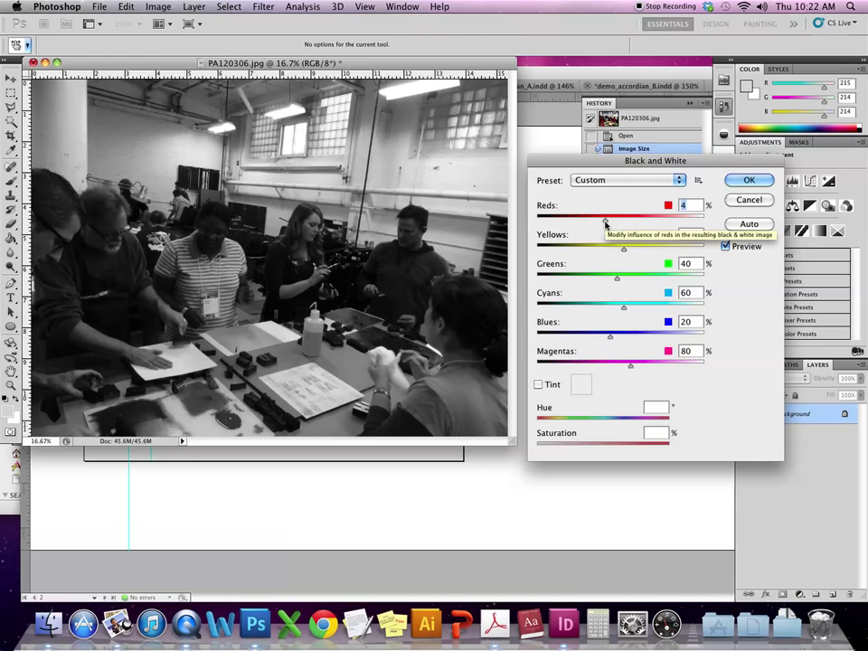
{"action": "left_click_drag", "start_coordinate": [604, 224], "coordinate": [657, 223]}
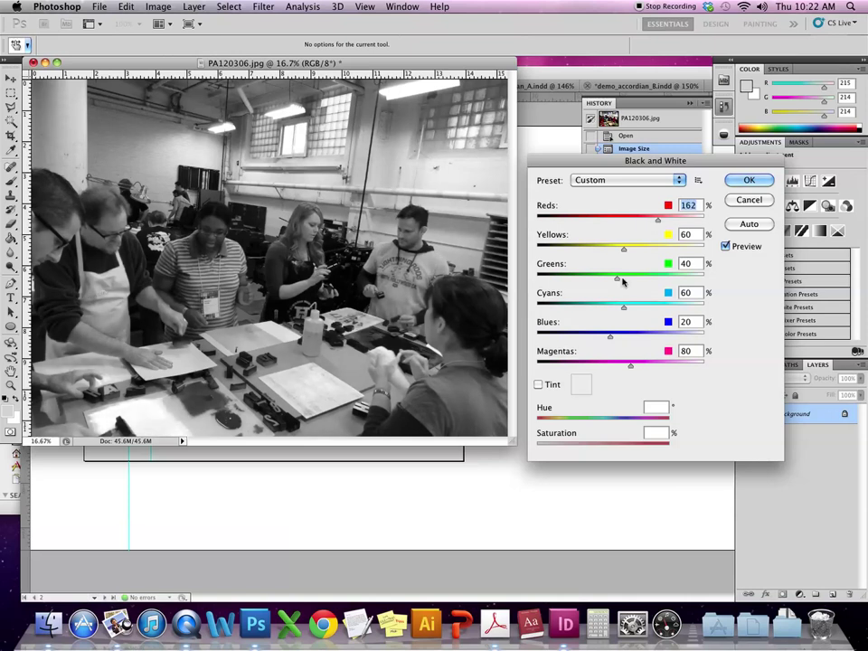
{"action": "mouse_move", "coordinate": [622, 253]}
{"action": "left_mouse_down"}
{"action": "mouse_move", "coordinate": [610, 248]}
{"action": "mouse_move", "coordinate": [623, 250]}
{"action": "left_mouse_up"}
{"action": "left_click_drag", "start_coordinate": [615, 342], "coordinate": [588, 339]}
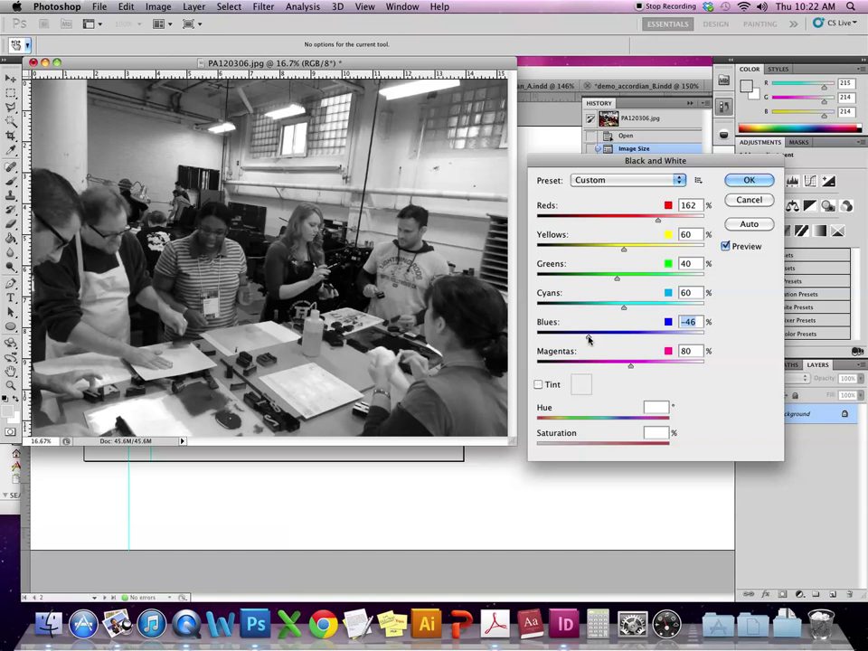
{"action": "left_click_drag", "start_coordinate": [613, 282], "coordinate": [637, 310]}
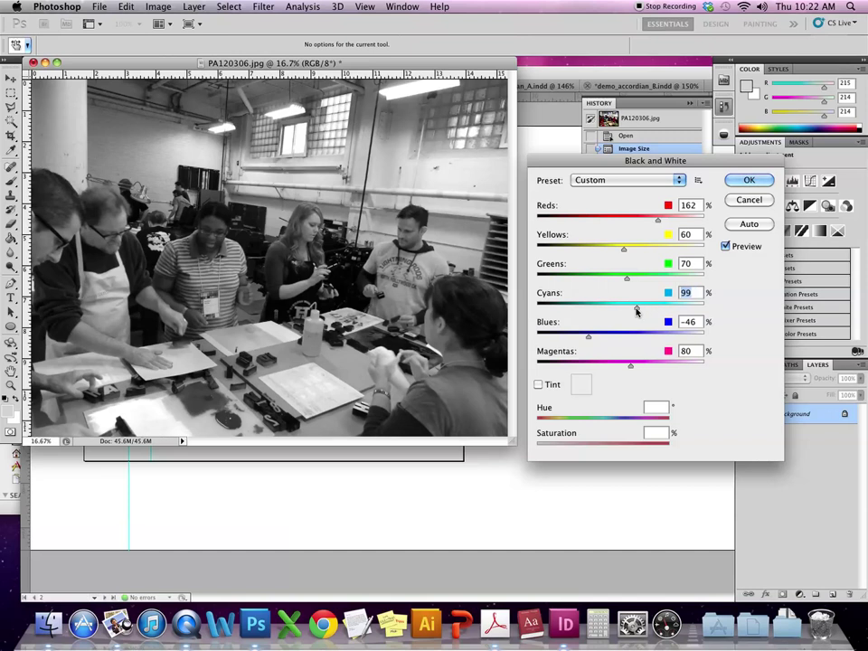
{"action": "left_click", "coordinate": [746, 179]}
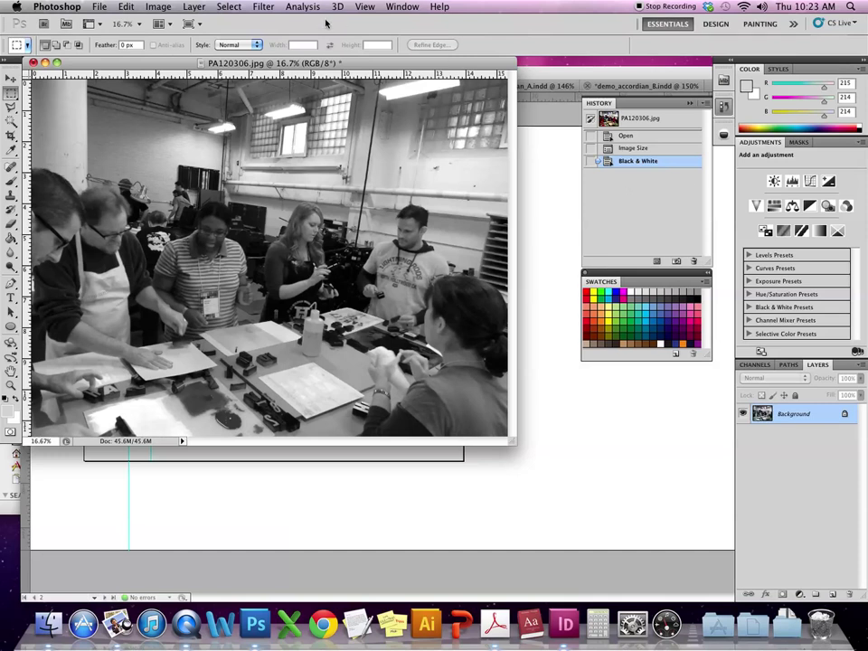
Step: Convert the image's color mode to CMYK Color and accept the U.S. Web Coated (SWOP) v2 profile
{"action": "left_click", "coordinate": [126, 7]}
{"action": "left_click", "coordinate": [126, 7]}
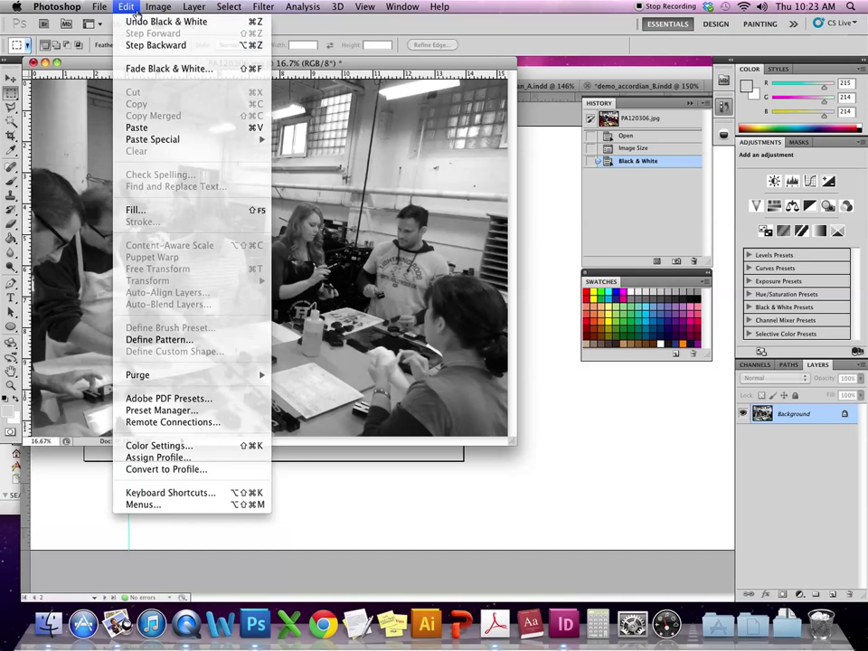
{"action": "left_click", "coordinate": [167, 6]}
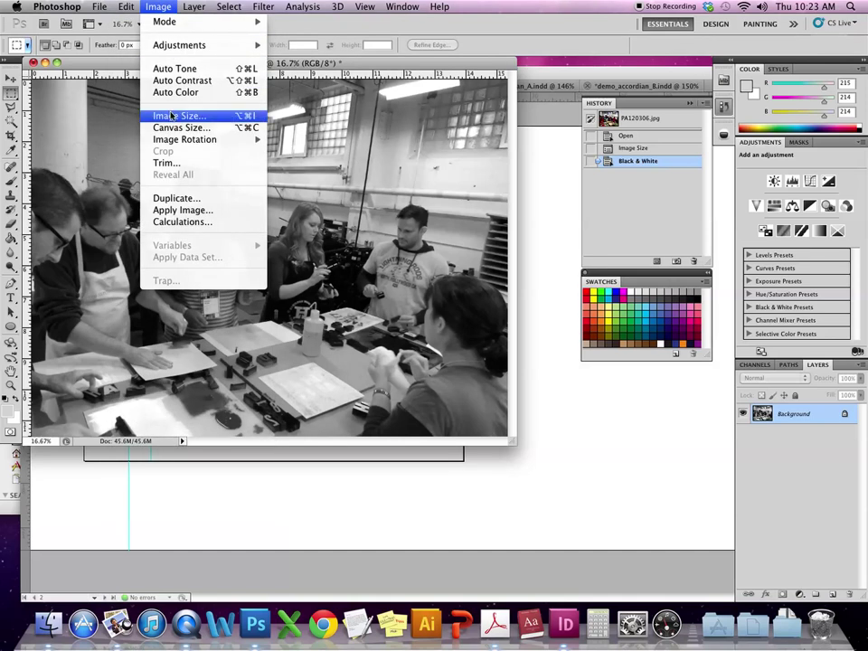
{"action": "left_click", "coordinate": [172, 6]}
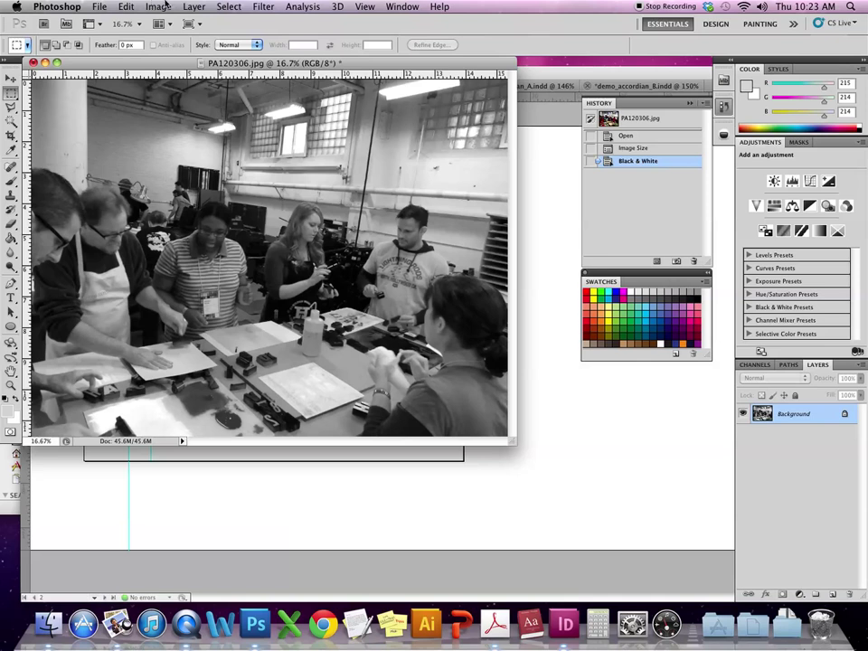
{"action": "left_click", "coordinate": [166, 5]}
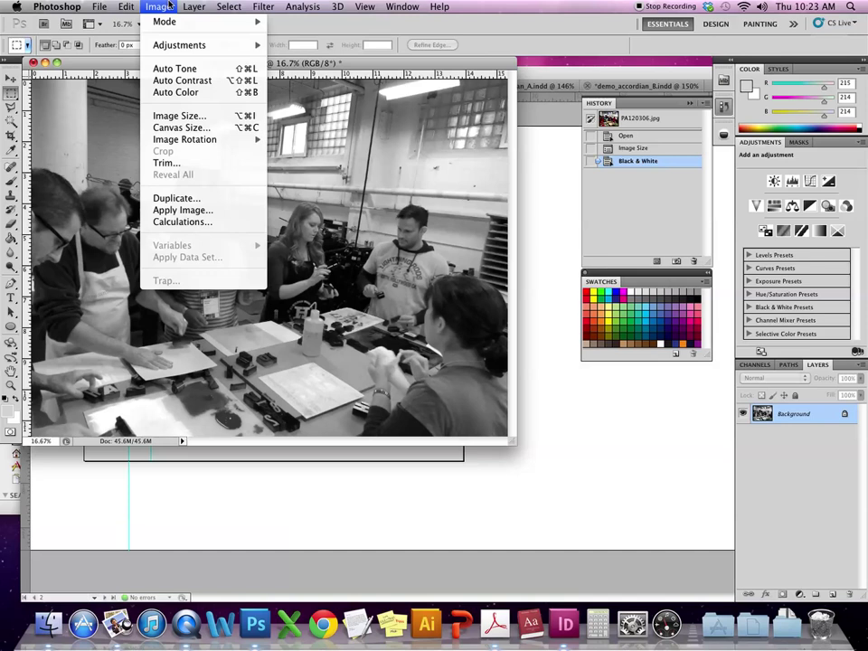
{"action": "mouse_move", "coordinate": [169, 21]}
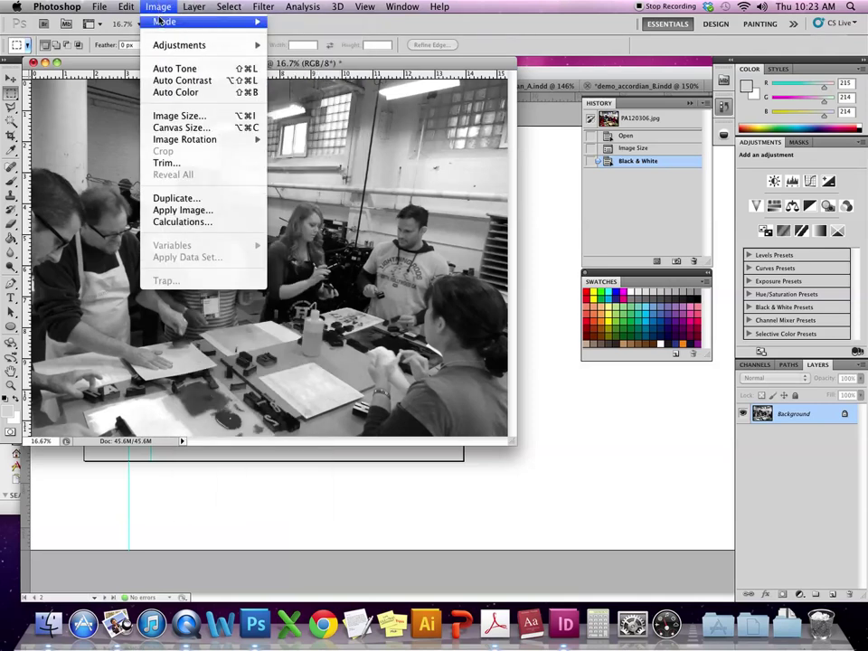
{"action": "left_click", "coordinate": [297, 83]}
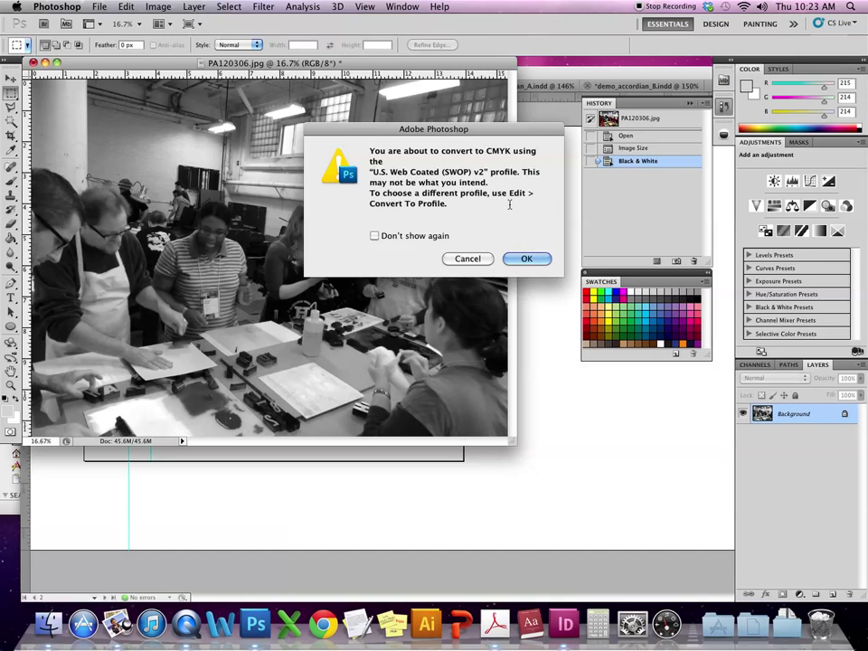
{"action": "left_click", "coordinate": [524, 259]}
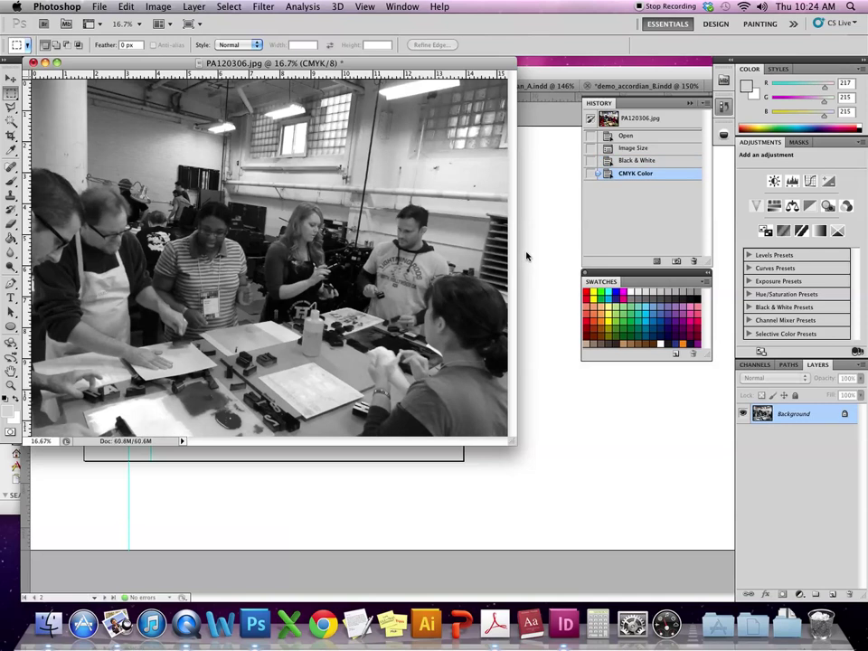
{"action": "key", "text": "super+s"}
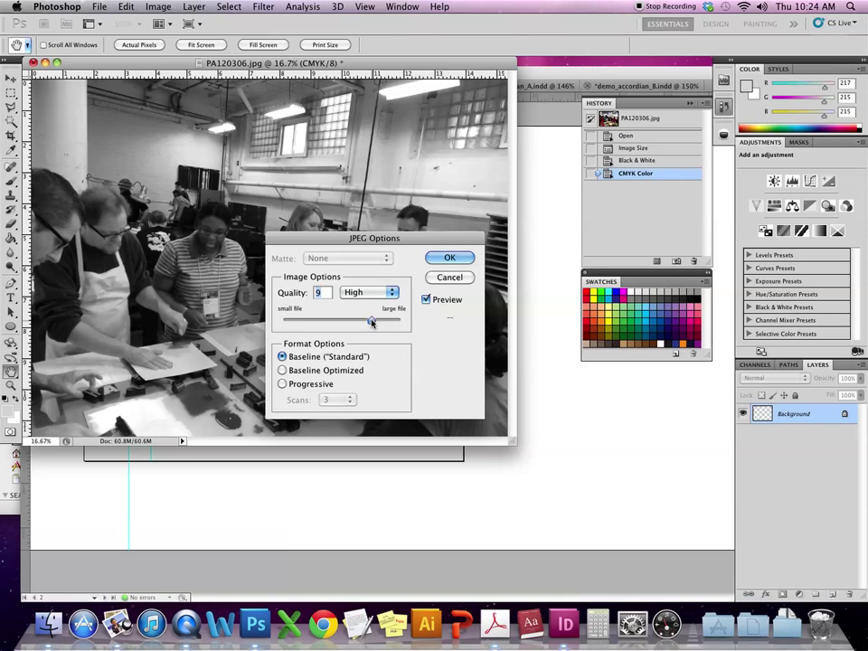
{"action": "left_click_drag", "start_coordinate": [371, 321], "coordinate": [379, 323]}
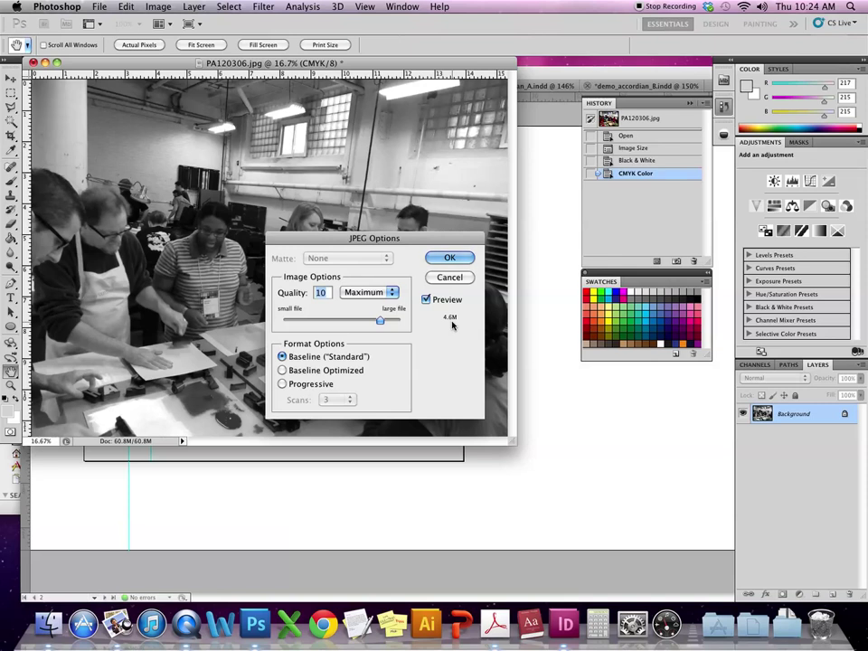
{"action": "left_click", "coordinate": [449, 257]}
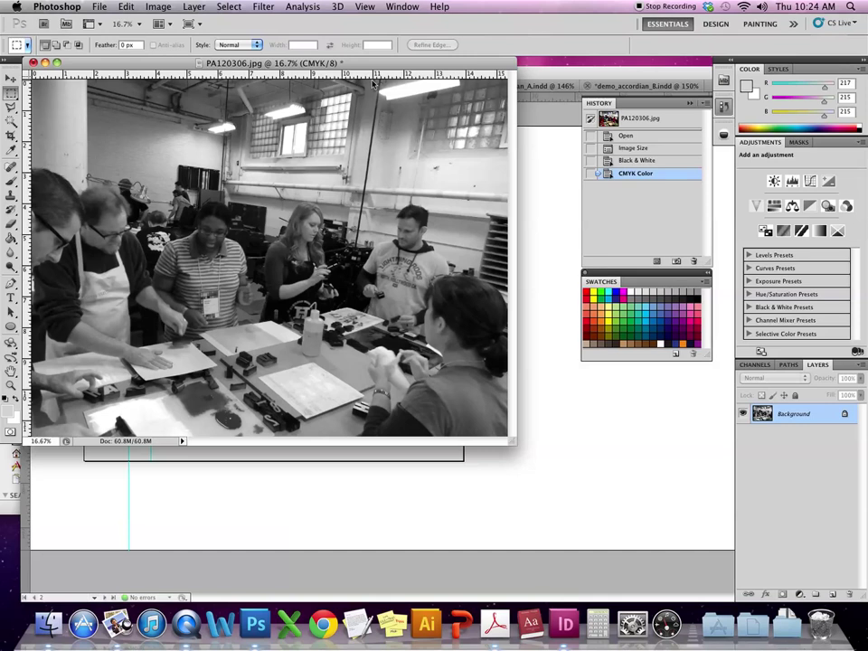
Step: Resize the image to a document height of 5 inches with Resample Image turned on and proportions constrained
{"action": "left_click", "coordinate": [158, 6]}
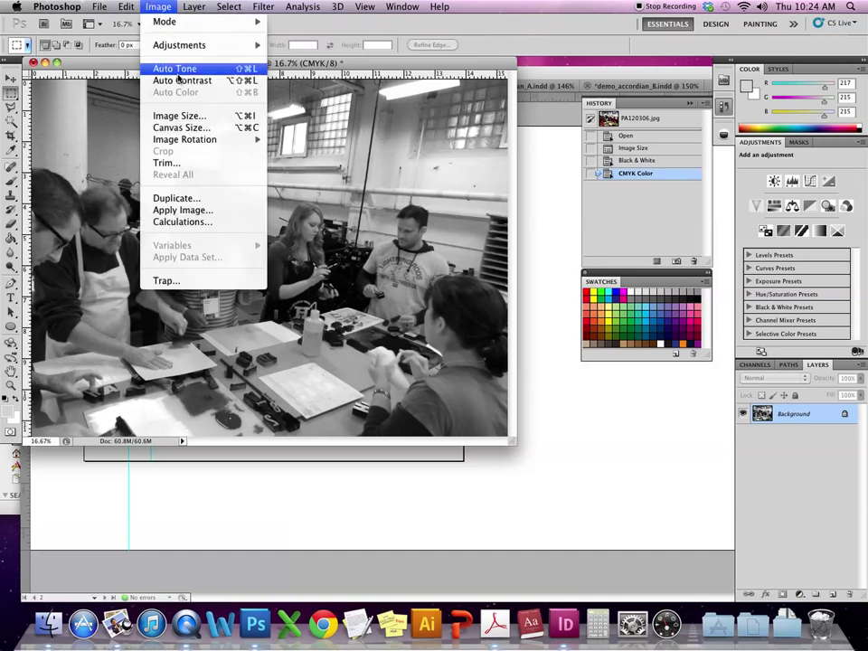
{"action": "left_click", "coordinate": [179, 115]}
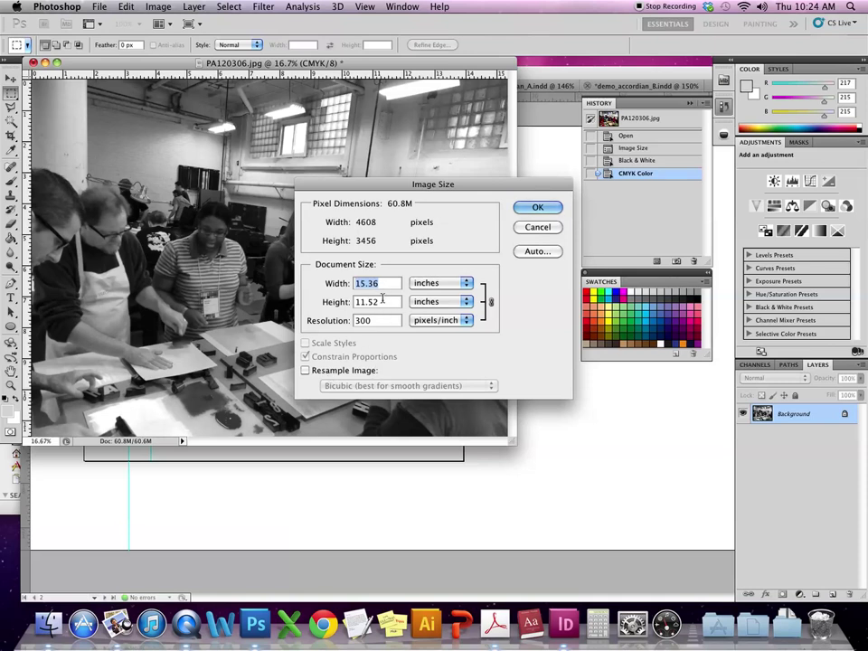
{"action": "left_click", "coordinate": [306, 371]}
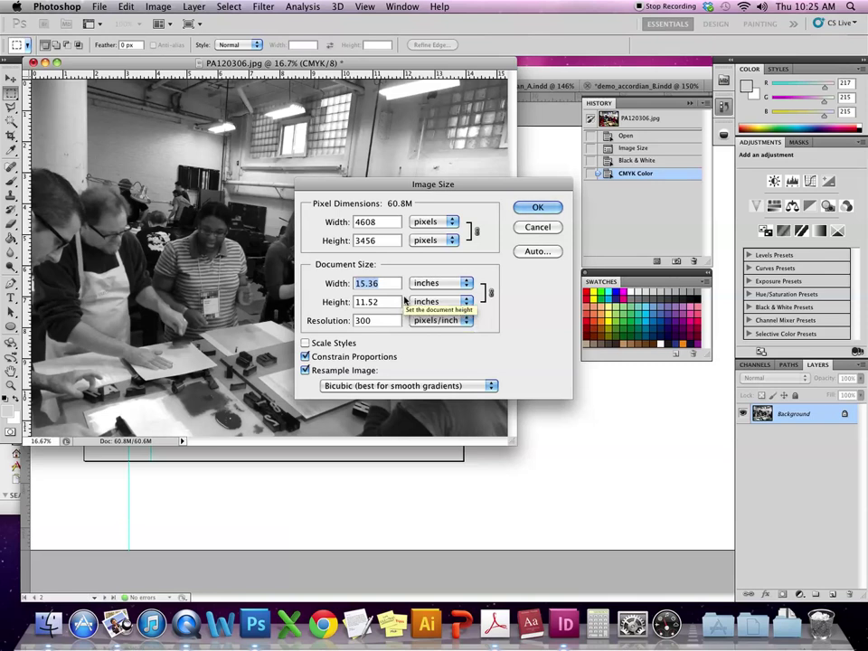
{"action": "key", "text": "Tab"}
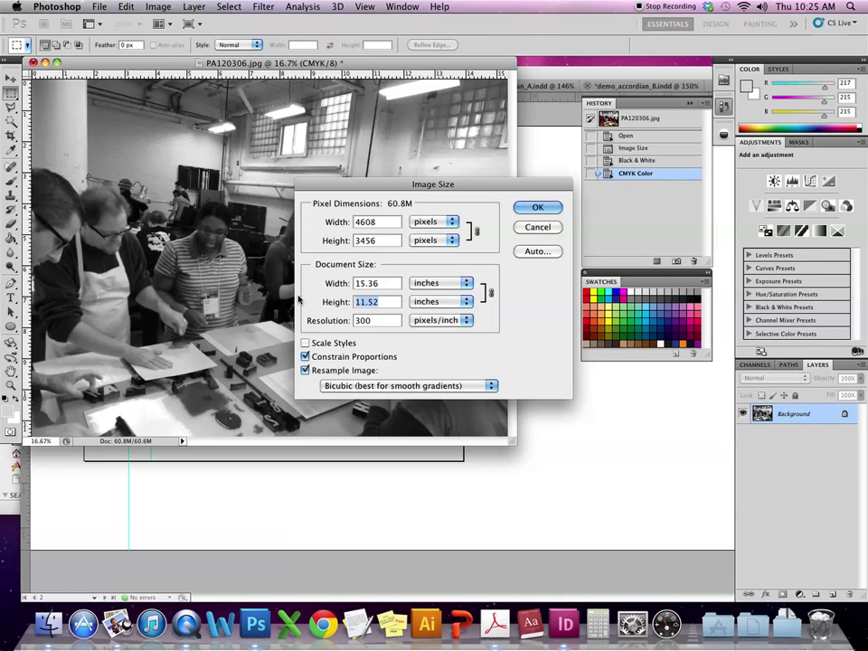
{"action": "type", "text": "5"}
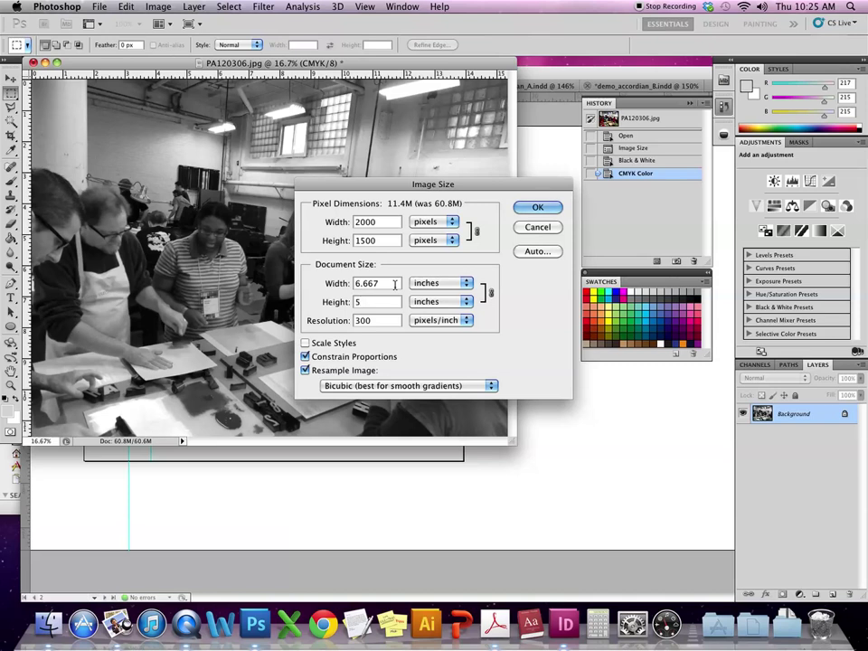
{"action": "left_click", "coordinate": [527, 207]}
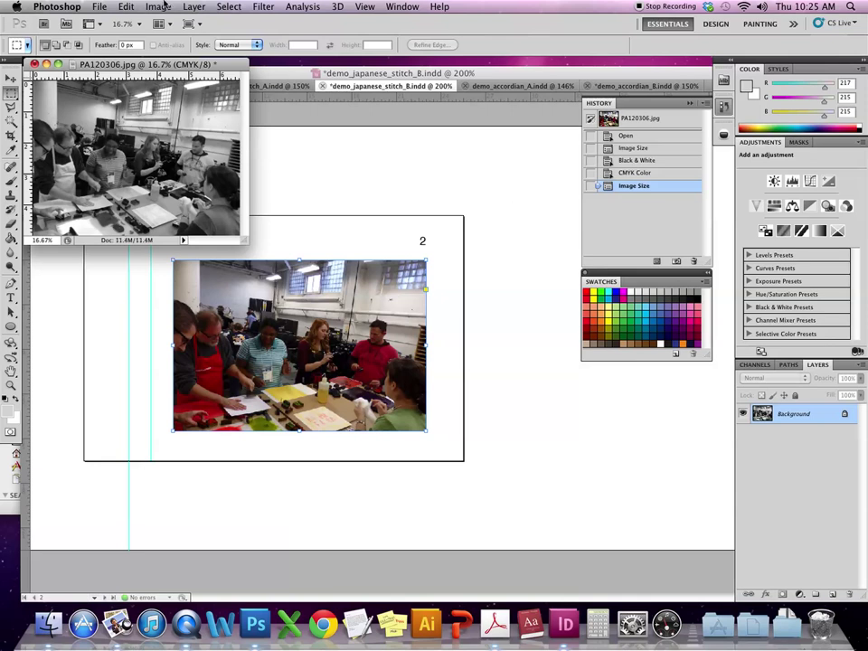
Step: Save the edited photo as a JPEG with quality 10 (Maximum) and the Baseline ("Standard") format option
{"action": "left_click", "coordinate": [125, 6]}
{"action": "mouse_move", "coordinate": [99, 6]}
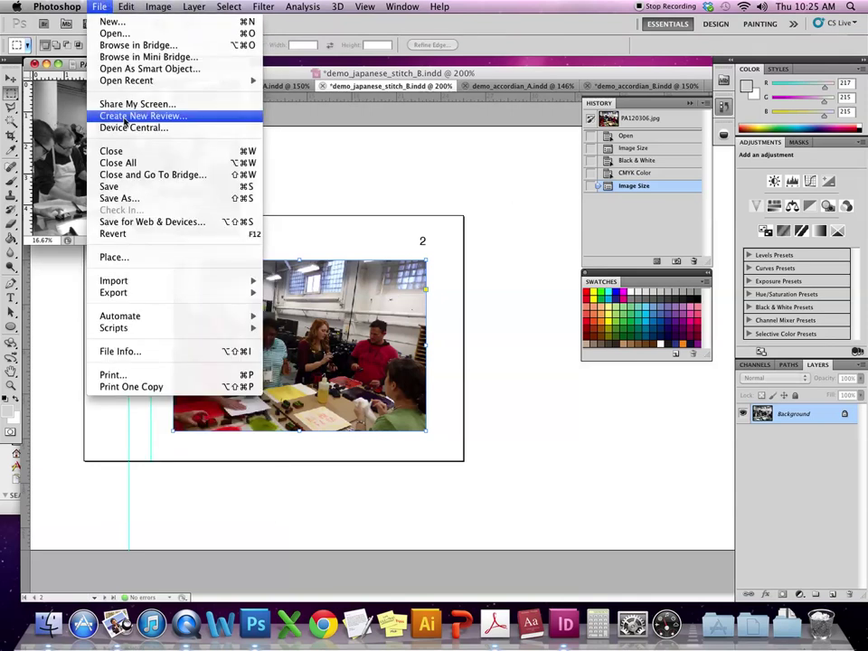
{"action": "left_click", "coordinate": [113, 186]}
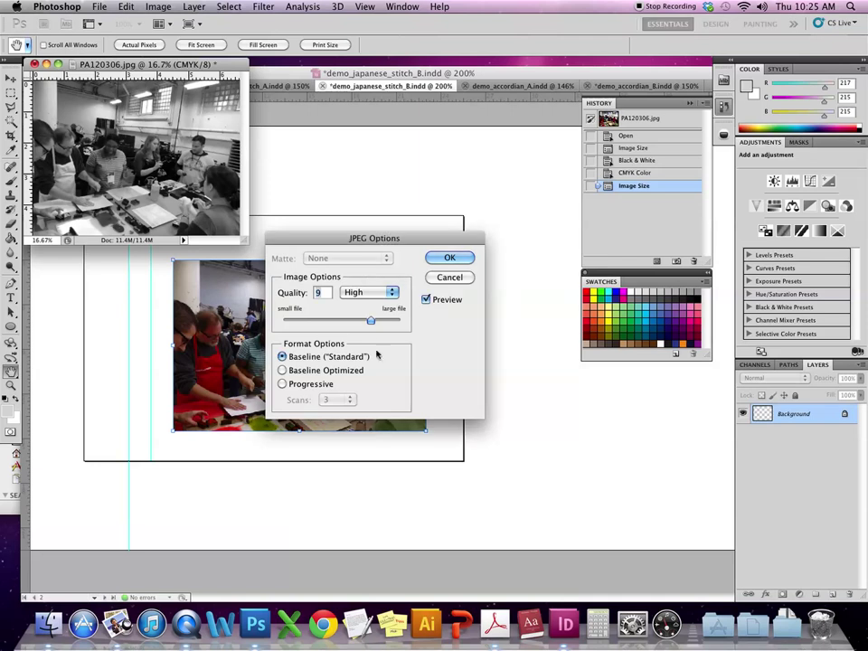
{"action": "left_click_drag", "start_coordinate": [370, 322], "coordinate": [377, 322]}
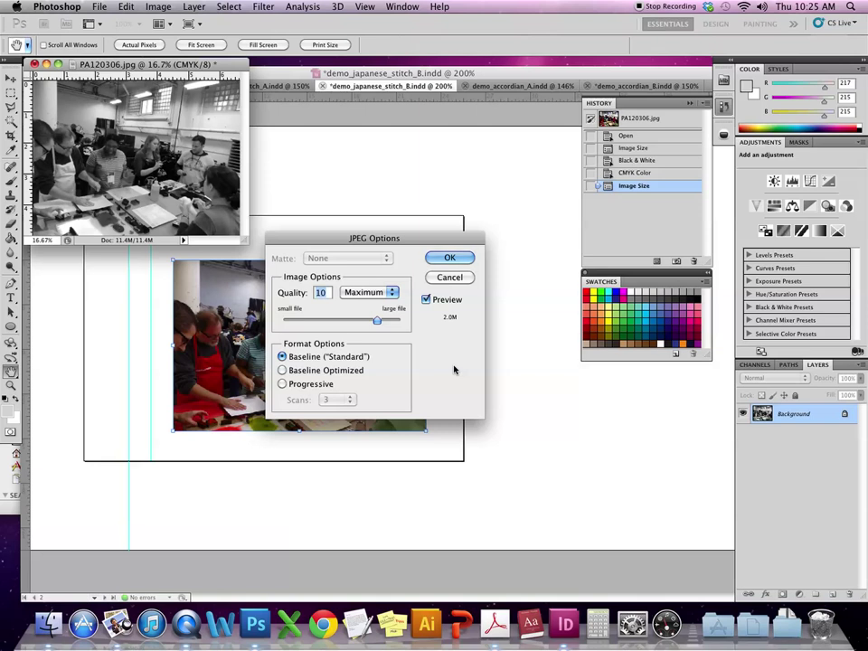
{"action": "left_click", "coordinate": [461, 256]}
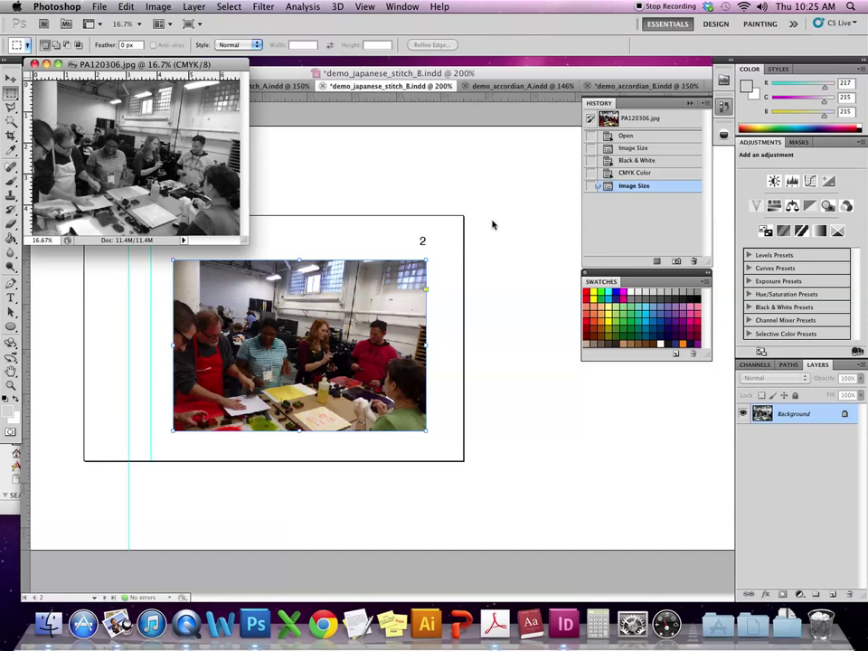
Step: Switch back to demo_japanese_stitch_B.indd in InDesign, with the photo deselected, and set the display performance to Fast Display
{"action": "left_click", "coordinate": [493, 222]}
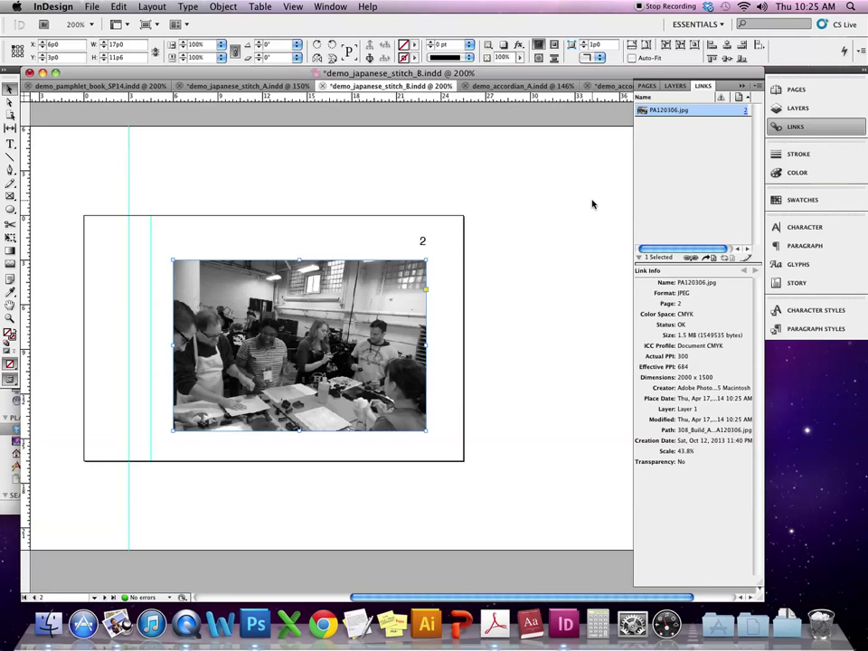
{"action": "left_click", "coordinate": [497, 395]}
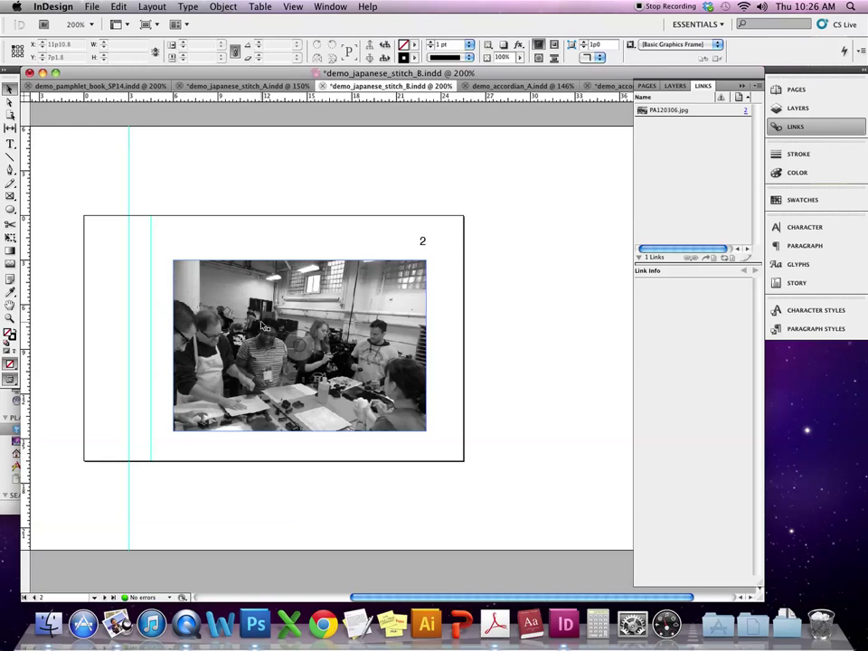
{"action": "left_click", "coordinate": [259, 6]}
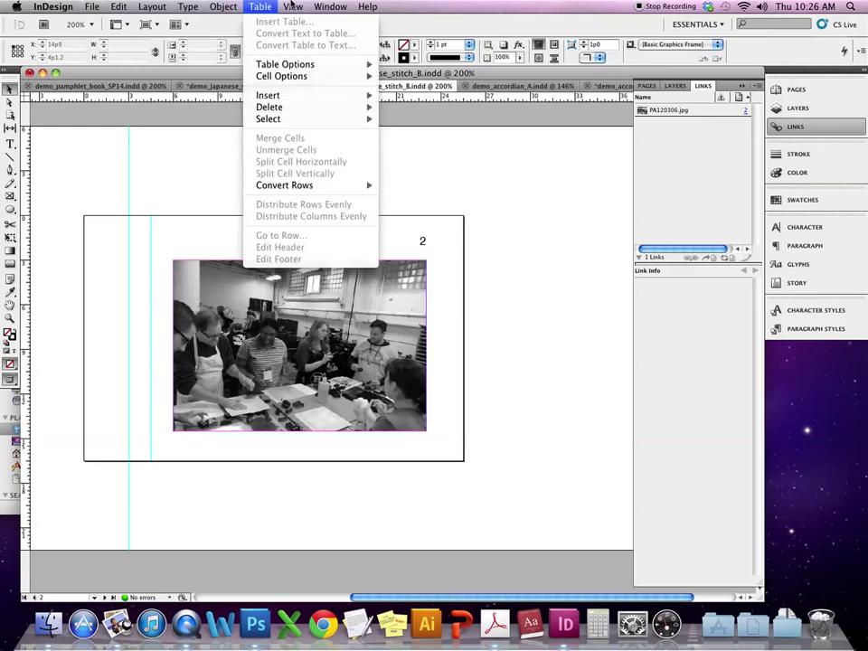
{"action": "mouse_move", "coordinate": [293, 7]}
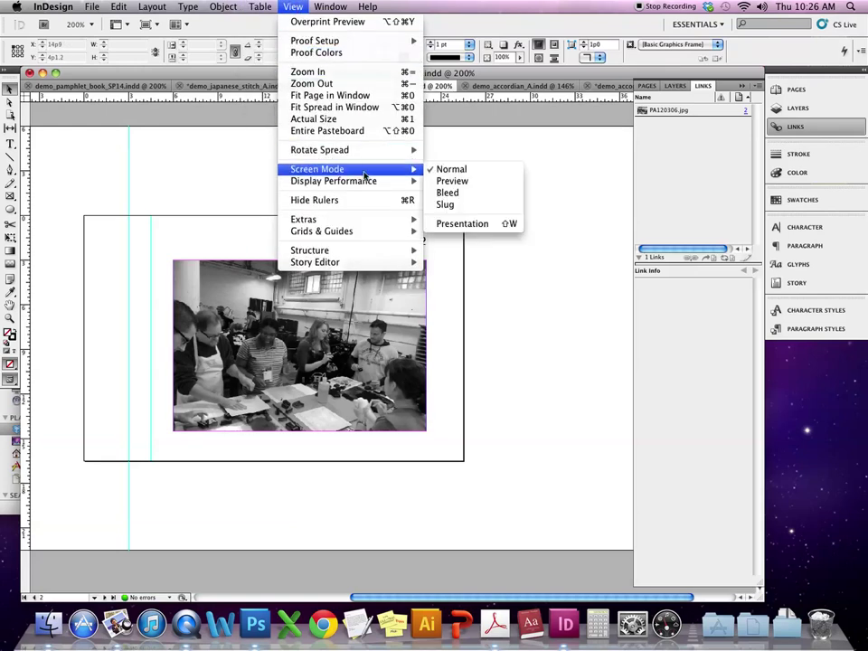
{"action": "mouse_move", "coordinate": [366, 183]}
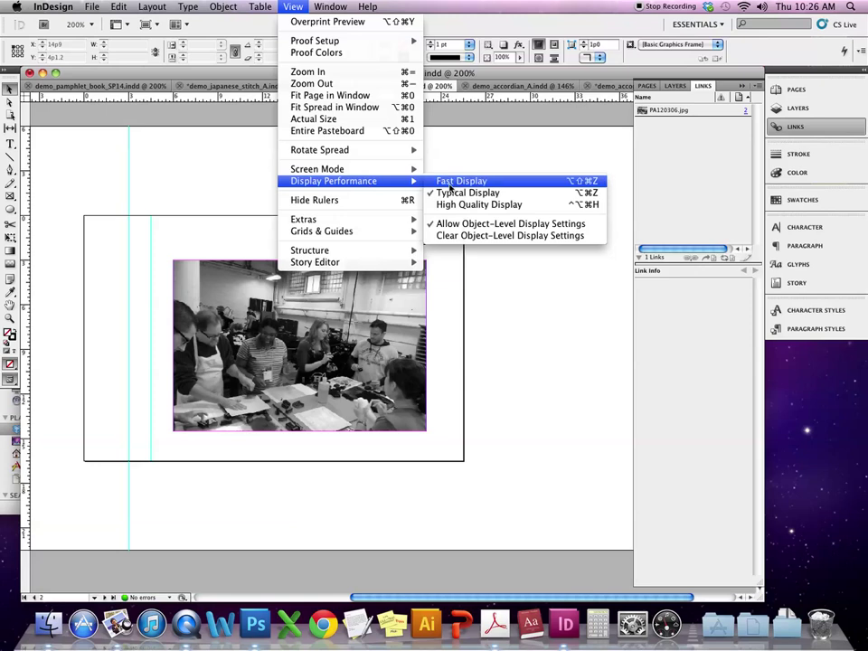
{"action": "left_click", "coordinate": [557, 186]}
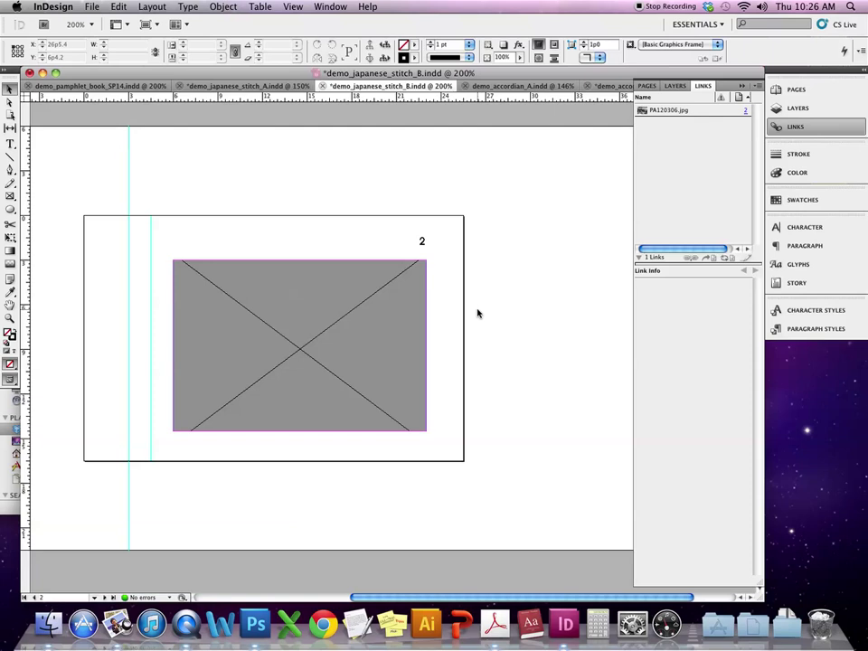
Step: Set the document's display performance to Typical Display
{"action": "left_click", "coordinate": [224, 6]}
{"action": "mouse_move", "coordinate": [261, 7]}
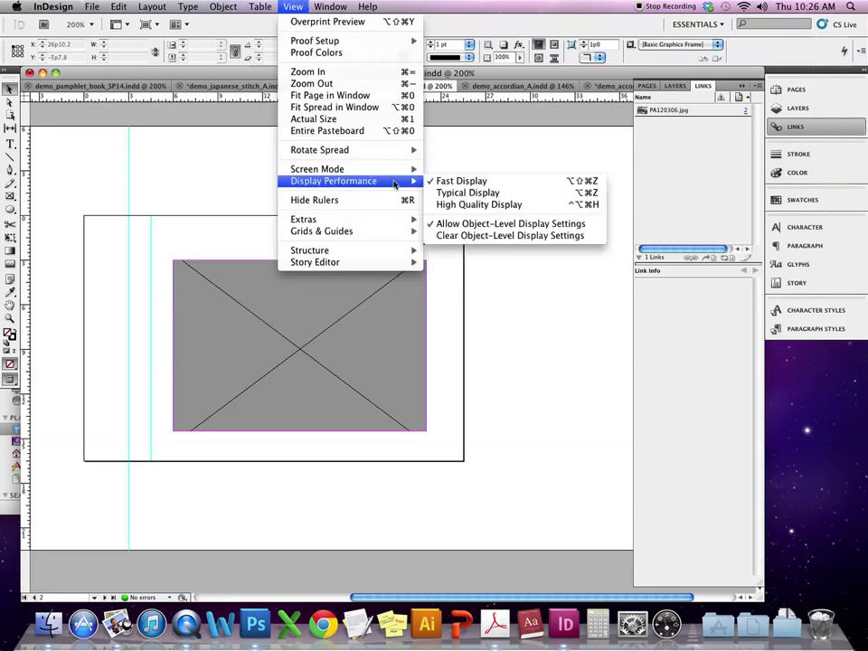
{"action": "left_click", "coordinate": [467, 192]}
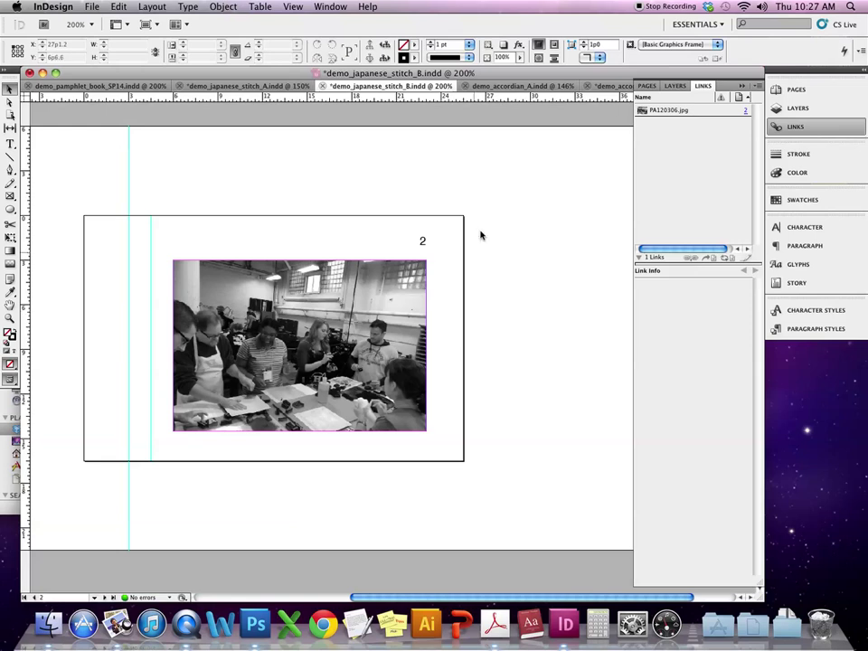
Step: Set the display performance to High Quality Display and enlarge the photo on page 2 to 800% zoom
{"action": "left_click", "coordinate": [254, 6]}
{"action": "mouse_move", "coordinate": [240, 6]}
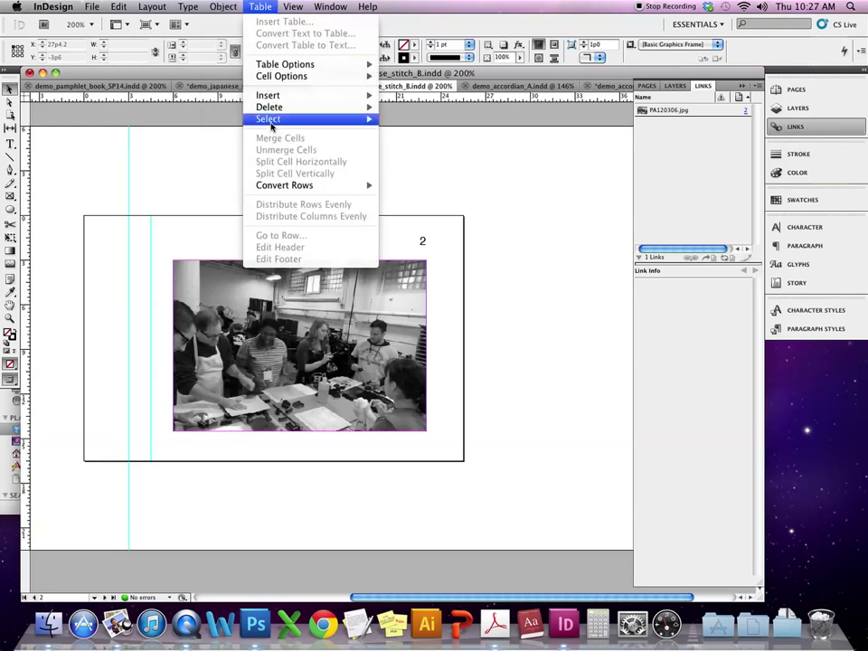
{"action": "mouse_move", "coordinate": [336, 173]}
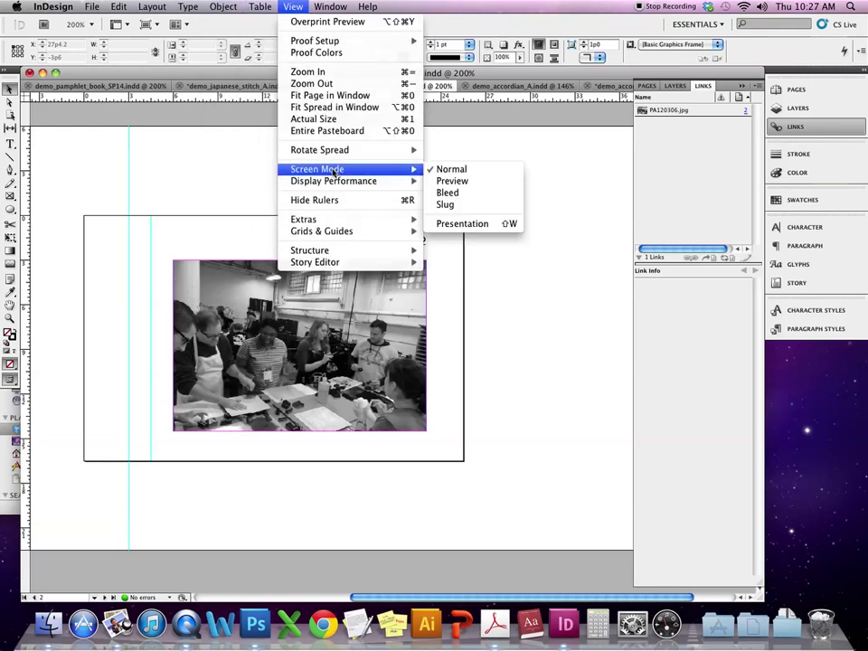
{"action": "left_click", "coordinate": [470, 205]}
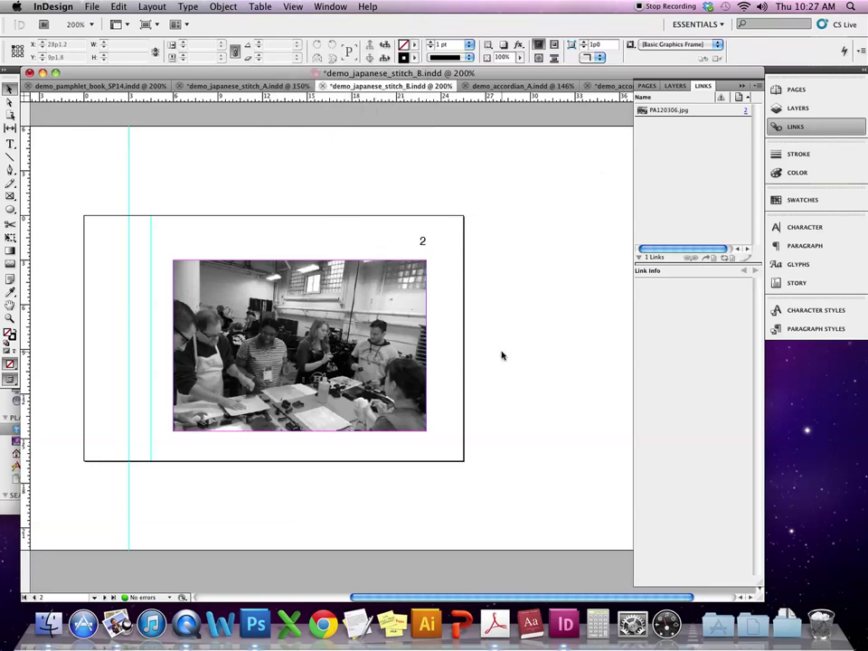
{"action": "key", "text": "super+equal"}
{"action": "key", "text": "super+equal"}
{"action": "key", "text": "super+equal"}
{"action": "key", "text": "super+equal"}
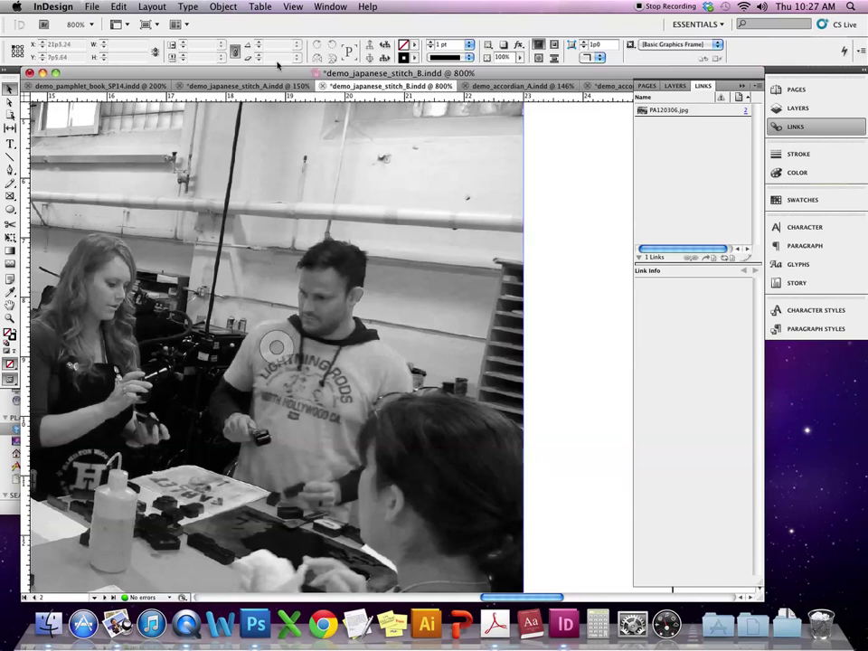
Step: Compare the enlarged photo by switching the display performance to Typical Display and back to High Quality Display
{"action": "left_click", "coordinate": [262, 7]}
{"action": "mouse_move", "coordinate": [282, 7]}
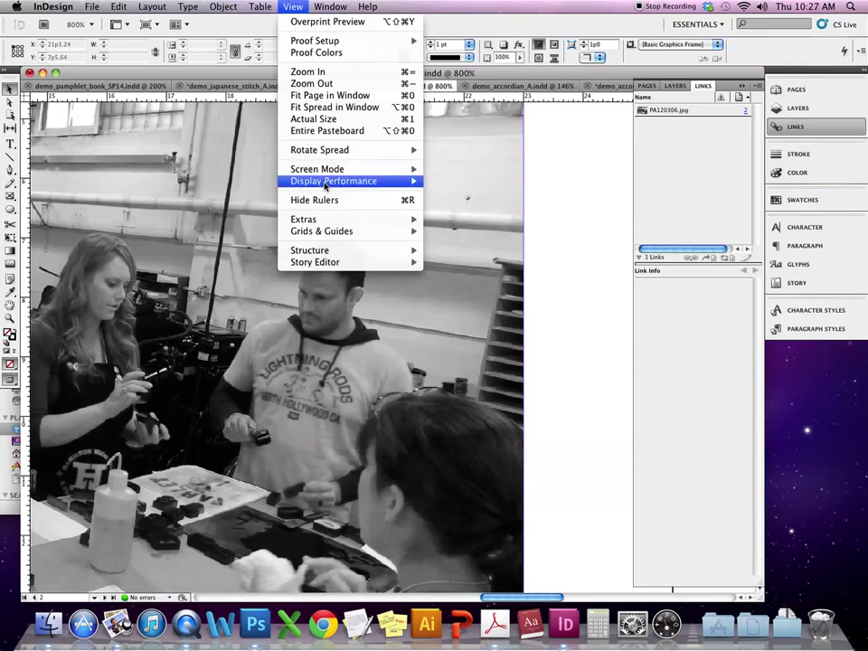
{"action": "mouse_move", "coordinate": [333, 181]}
{"action": "left_click", "coordinate": [456, 191]}
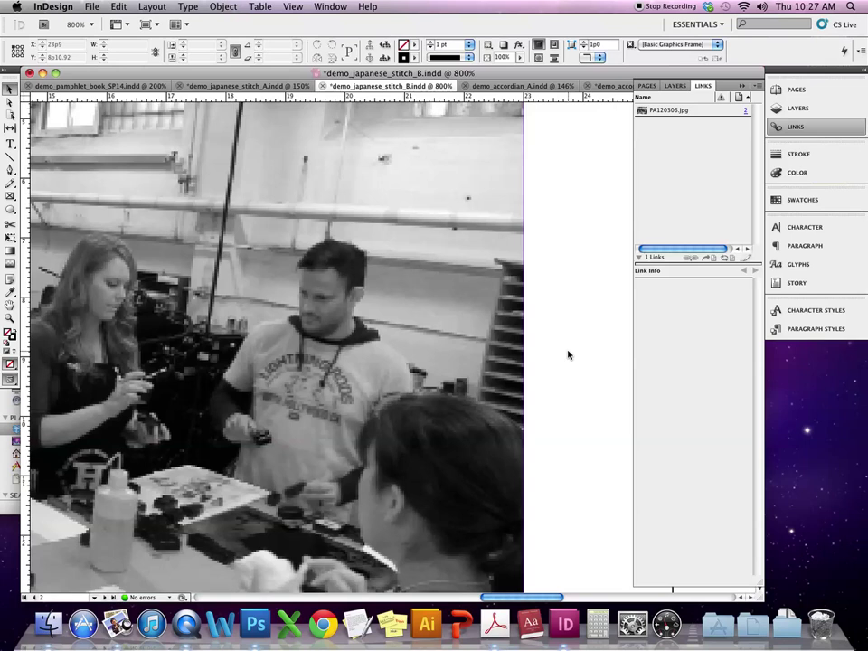
{"action": "left_click", "coordinate": [253, 6]}
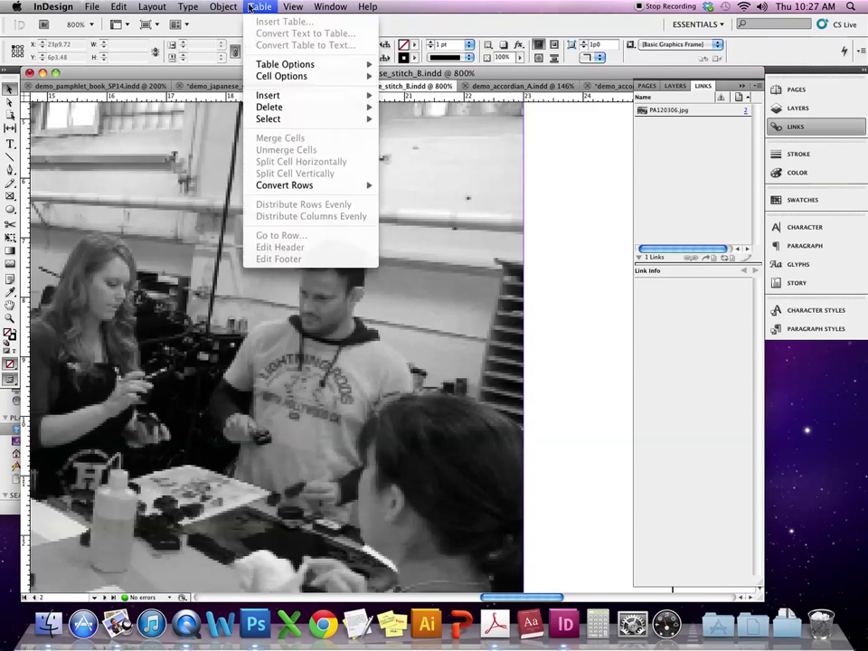
{"action": "mouse_move", "coordinate": [282, 7]}
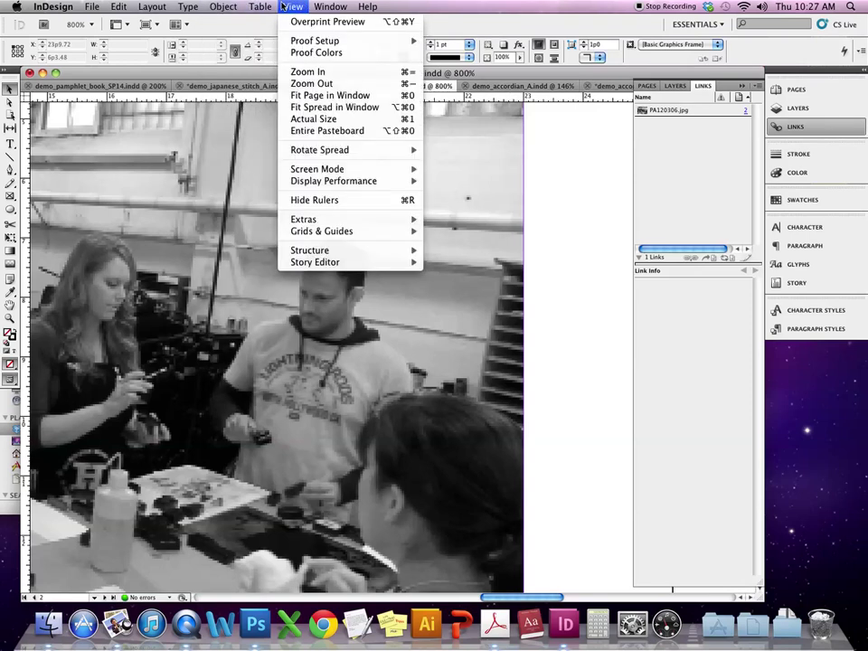
{"action": "mouse_move", "coordinate": [423, 183]}
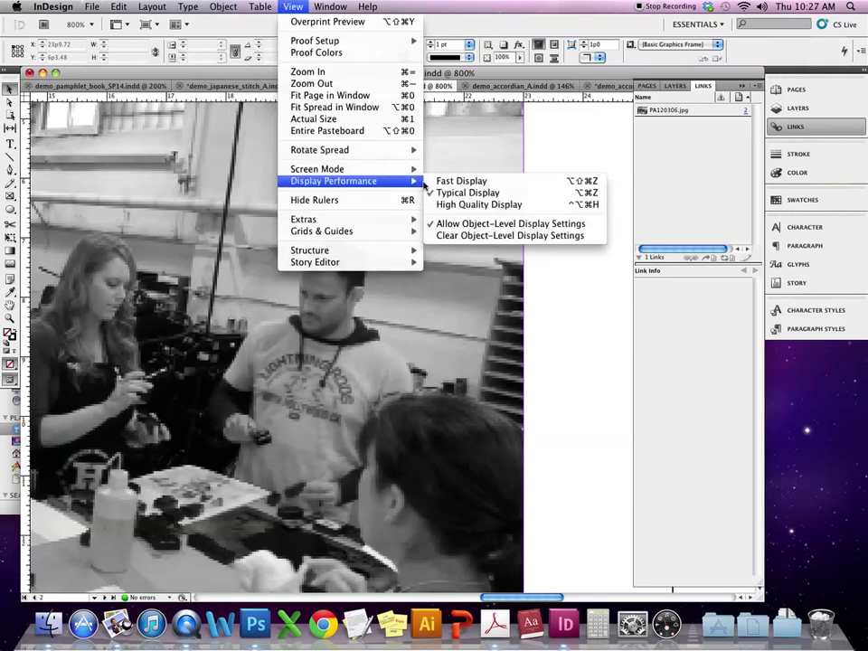
{"action": "left_click", "coordinate": [480, 204]}
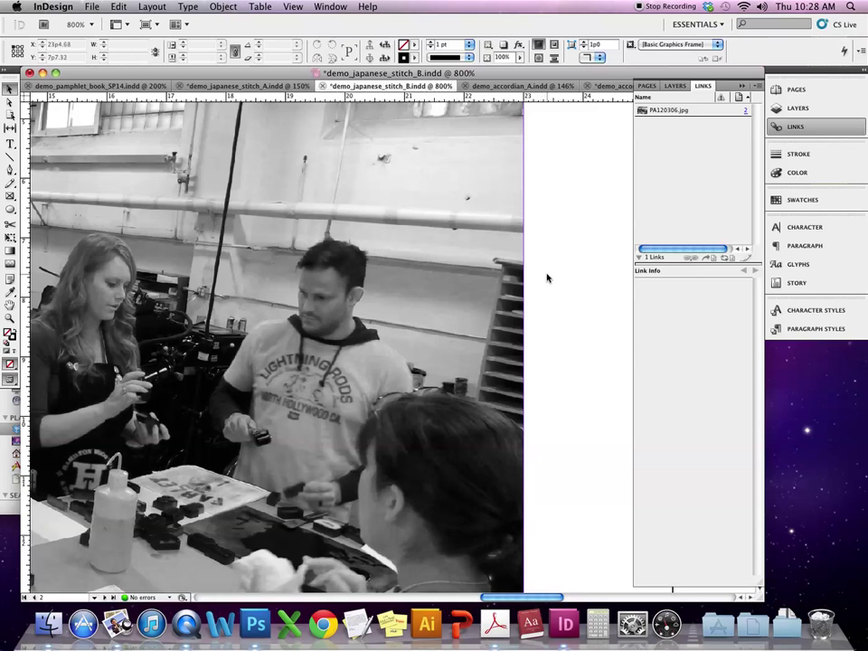
Step: Set the display performance to Typical Display and zoom out from the photo to 300%
{"action": "left_click", "coordinate": [225, 6]}
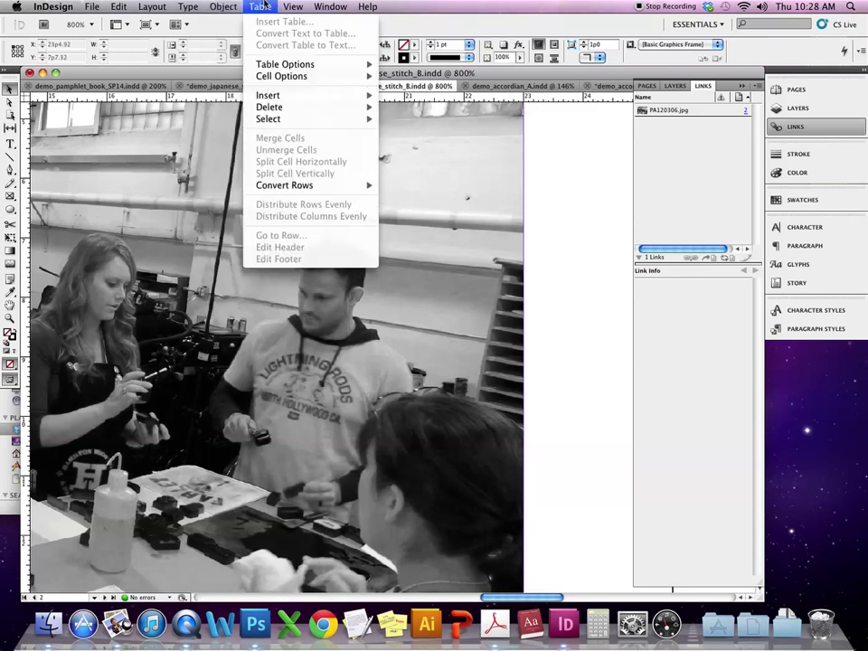
{"action": "mouse_move", "coordinate": [292, 7]}
{"action": "mouse_move", "coordinate": [343, 181]}
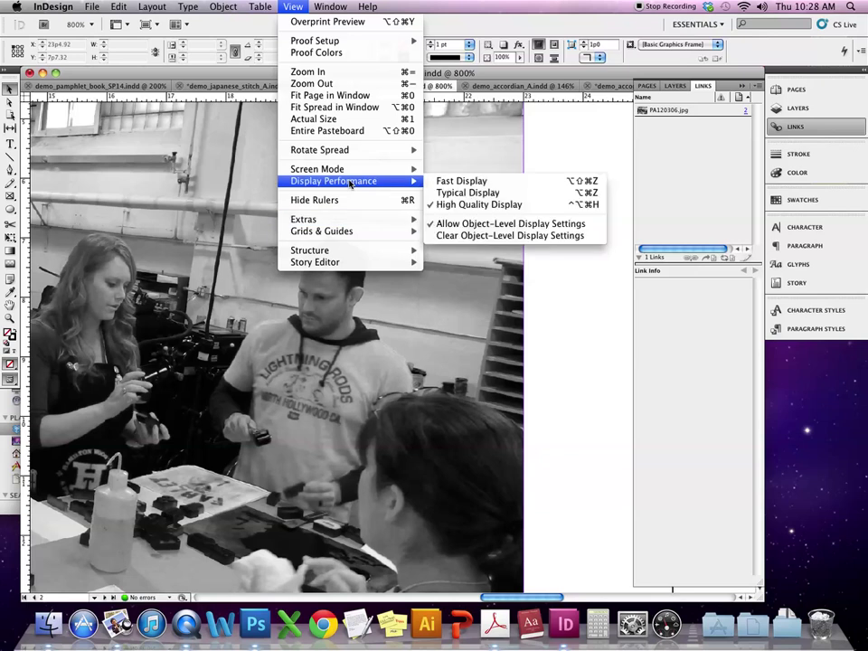
{"action": "left_click", "coordinate": [470, 192]}
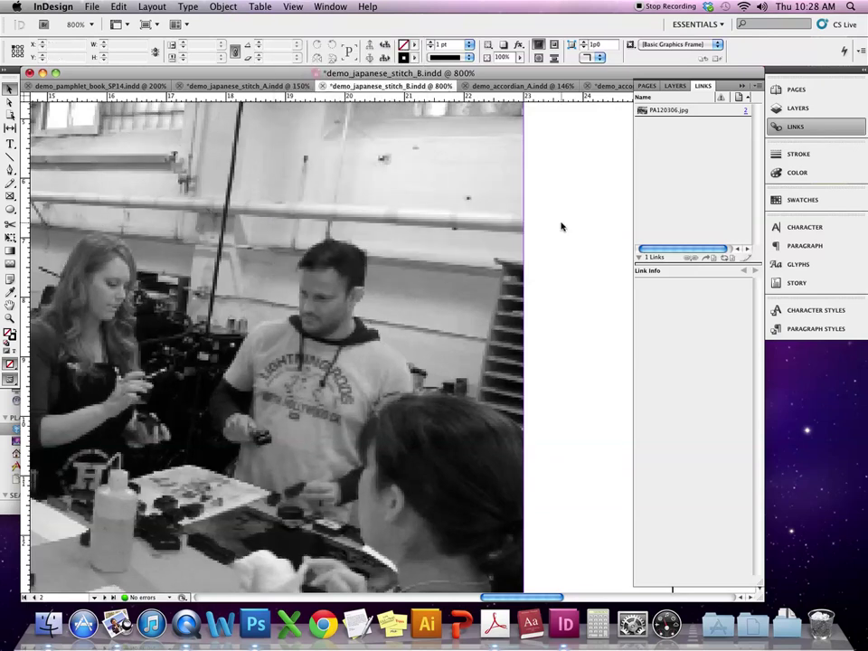
{"action": "key", "text": "super+minus"}
{"action": "key", "text": "super+minus"}
{"action": "key", "text": "super+minus"}
{"action": "key", "text": "super+minus"}
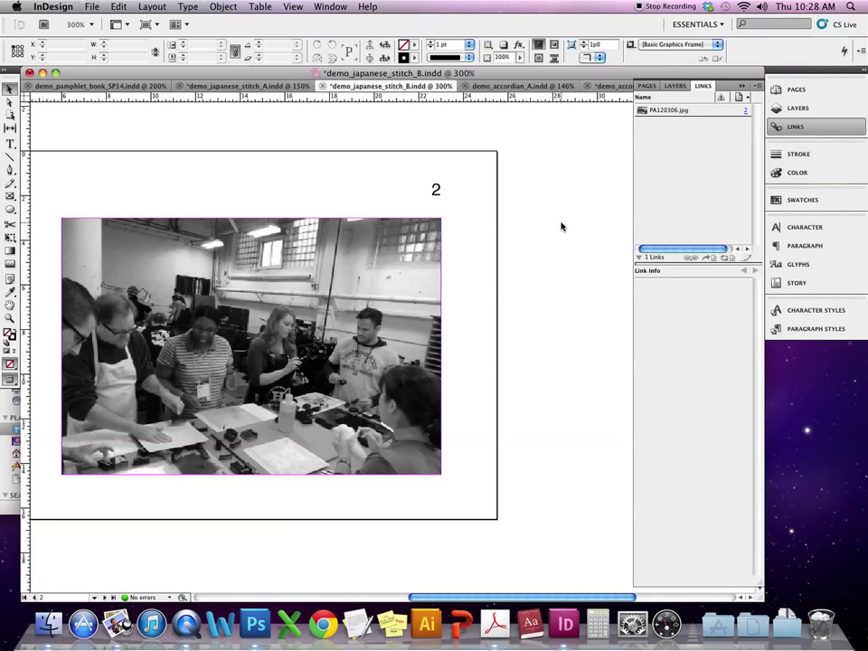
{"action": "left_click", "coordinate": [91, 6]}
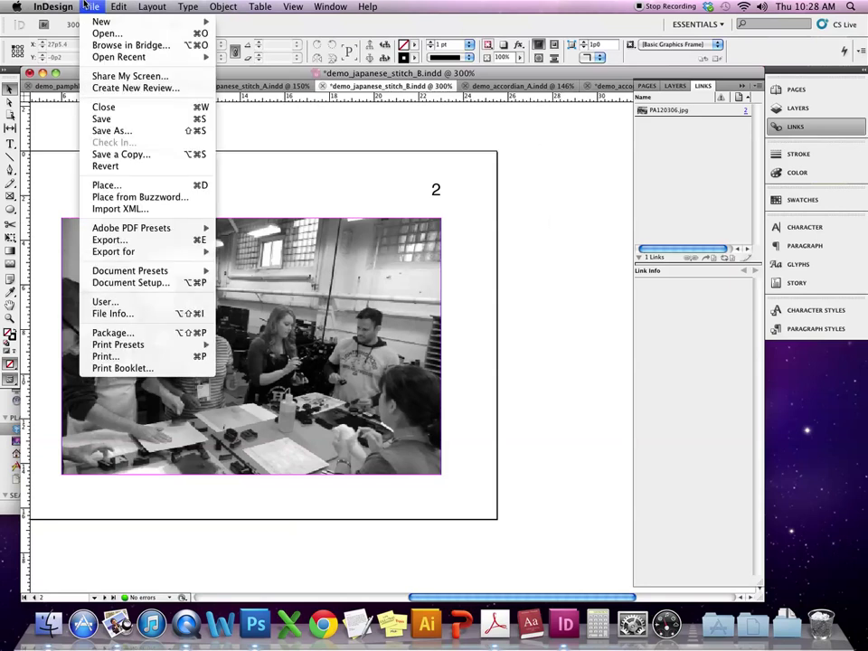
{"action": "left_click", "coordinate": [116, 187]}
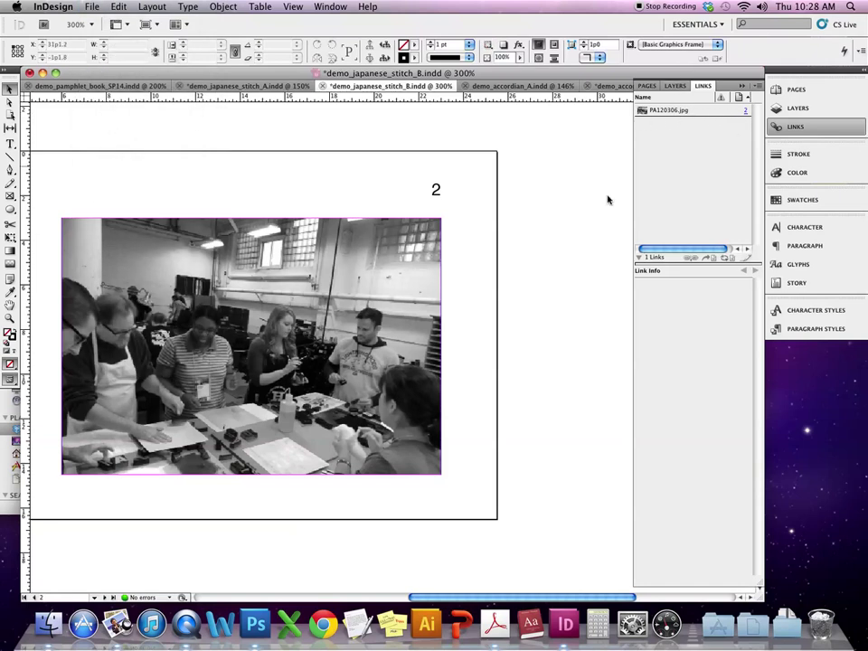
Step: Switch to Finder and move PA120306.jpg out of the Photos folder into its parent Demos folder
{"action": "left_click", "coordinate": [61, 622]}
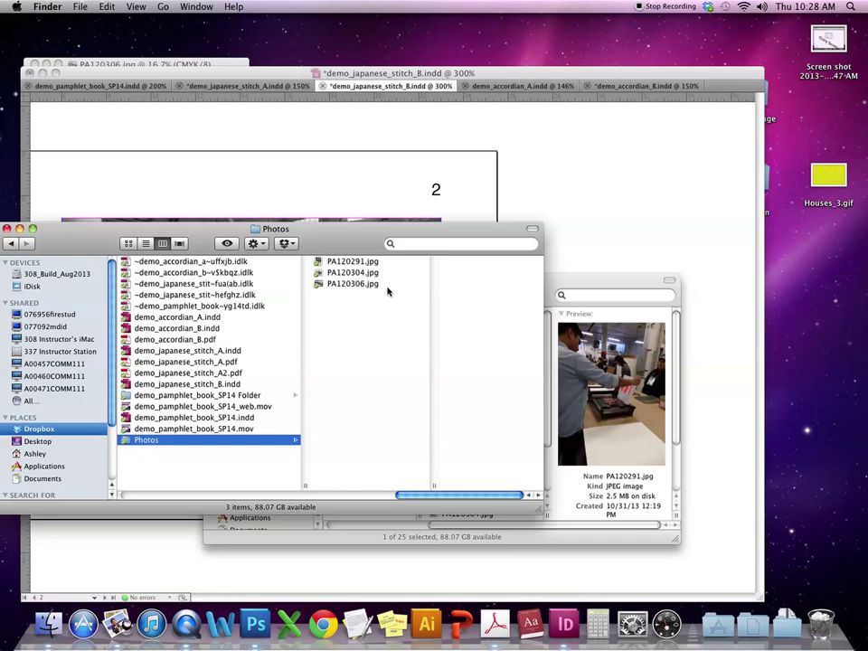
{"action": "left_click", "coordinate": [371, 284]}
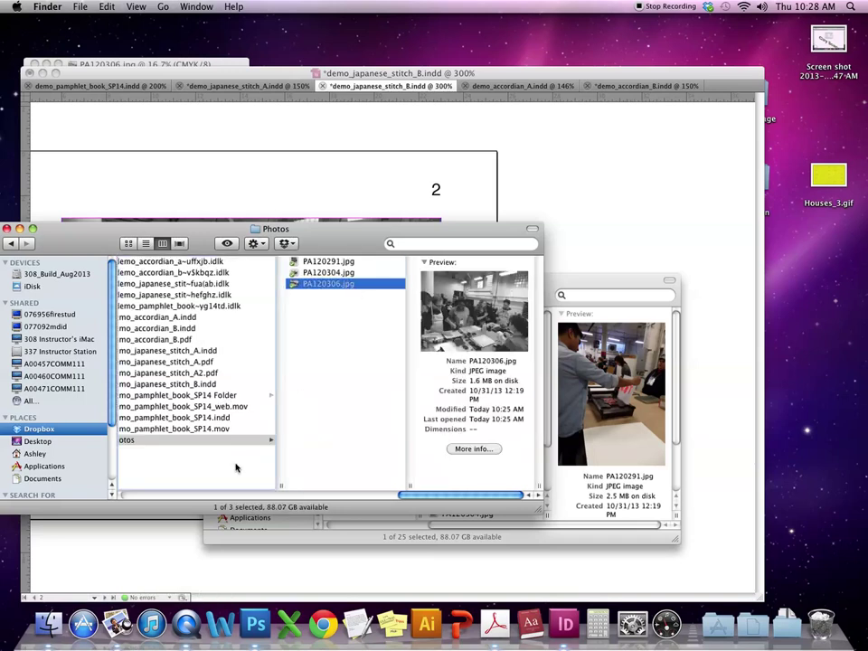
{"action": "left_click_drag", "start_coordinate": [232, 469], "coordinate": [233, 469]}
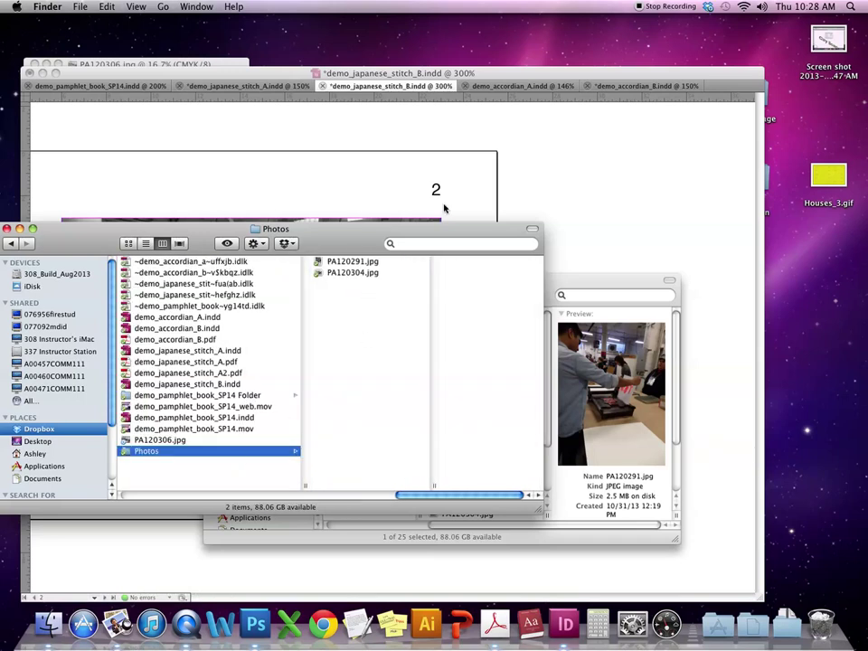
Step: Return to InDesign and relink the missing PA120306.jpg to the file in the Demos folder
{"action": "left_click", "coordinate": [436, 123]}
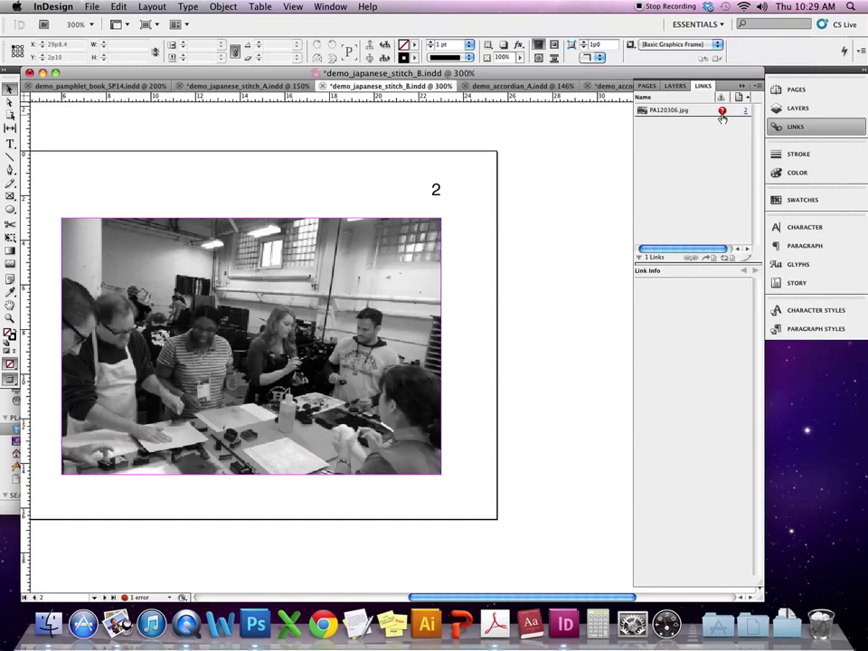
{"action": "mouse_move", "coordinate": [723, 117]}
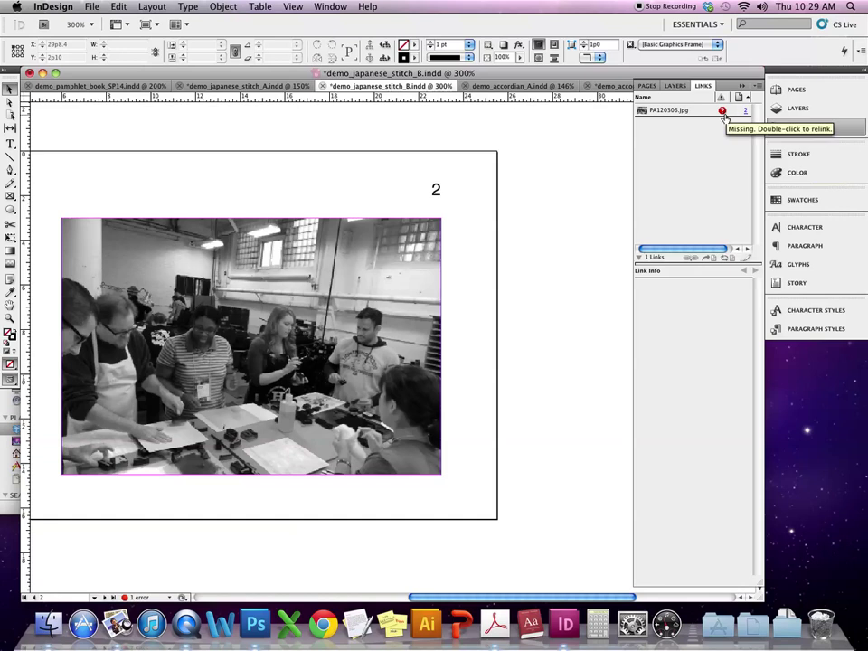
{"action": "left_click", "coordinate": [708, 114]}
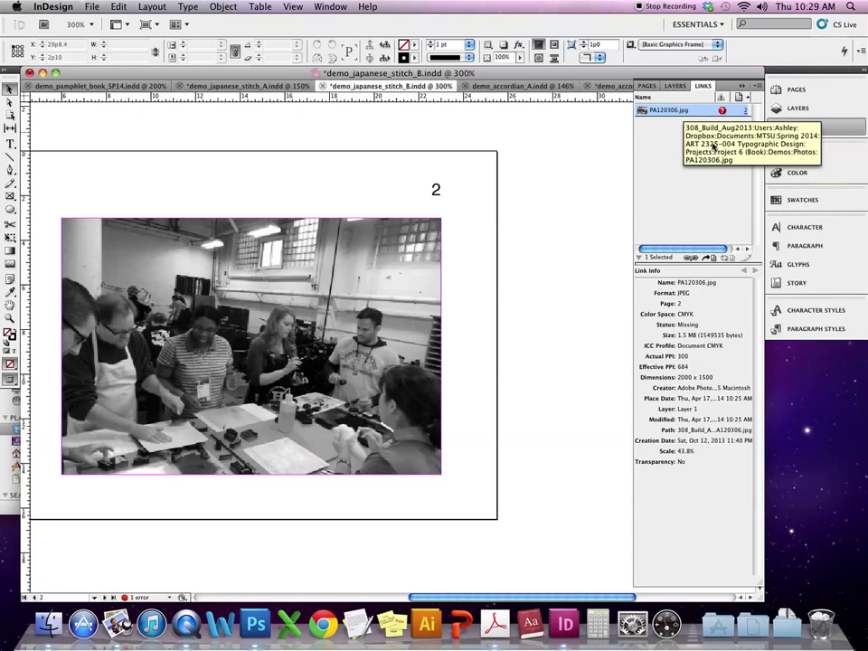
{"action": "left_click", "coordinate": [690, 259]}
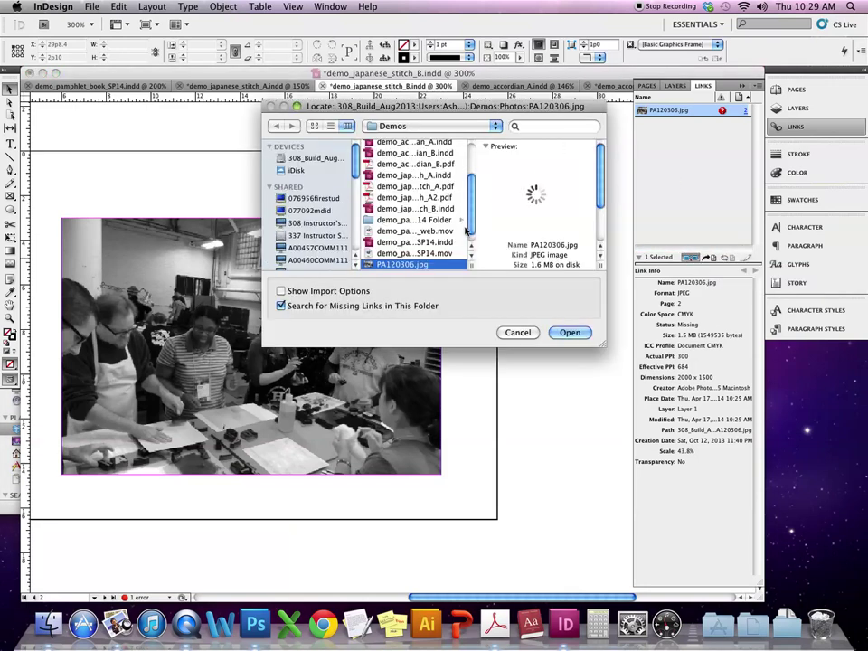
{"action": "scroll", "coordinate": [466, 232], "scroll_direction": "down", "scroll_amount": 1}
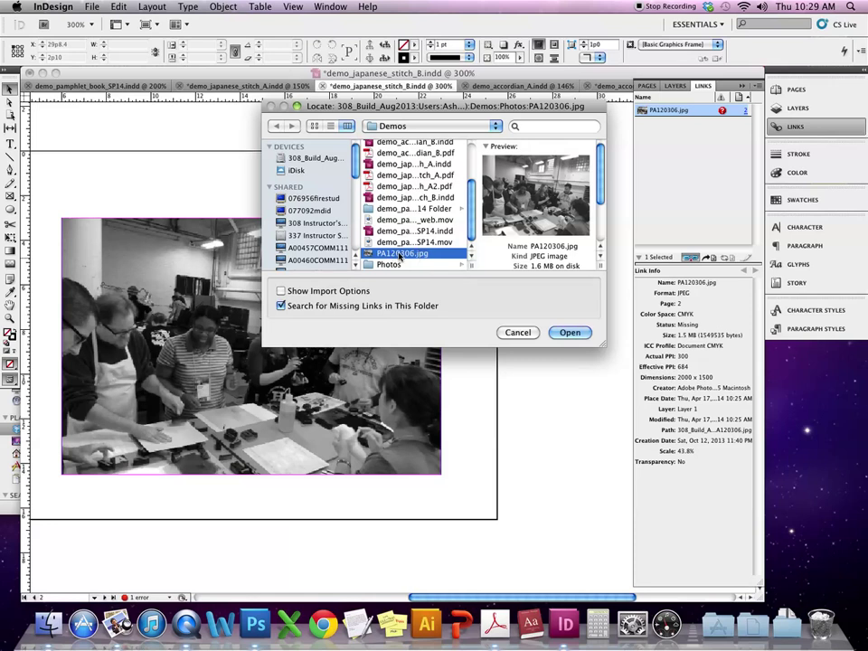
{"action": "left_click", "coordinate": [568, 333]}
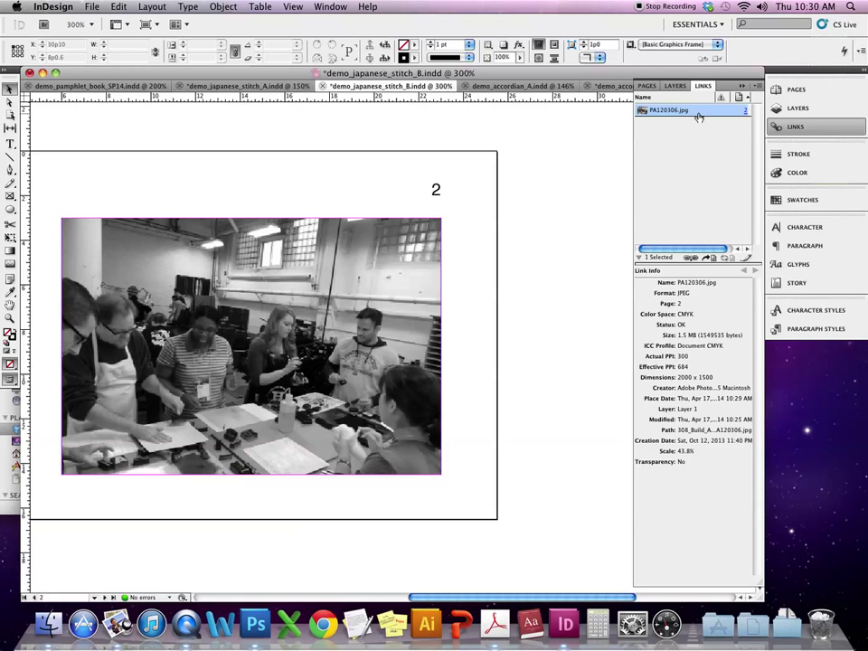
{"action": "left_click", "coordinate": [759, 89]}
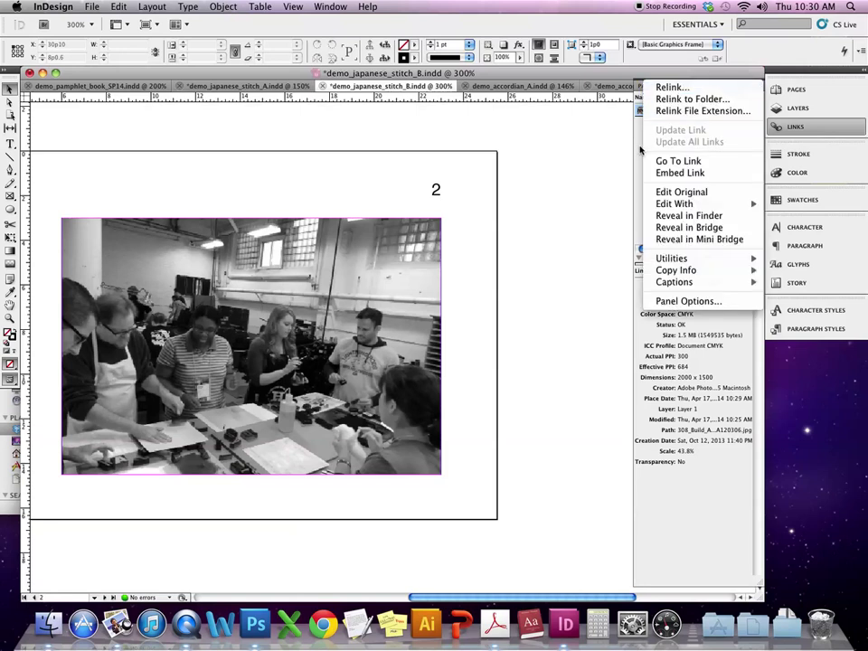
{"action": "left_click", "coordinate": [760, 88]}
{"action": "left_click", "coordinate": [759, 89]}
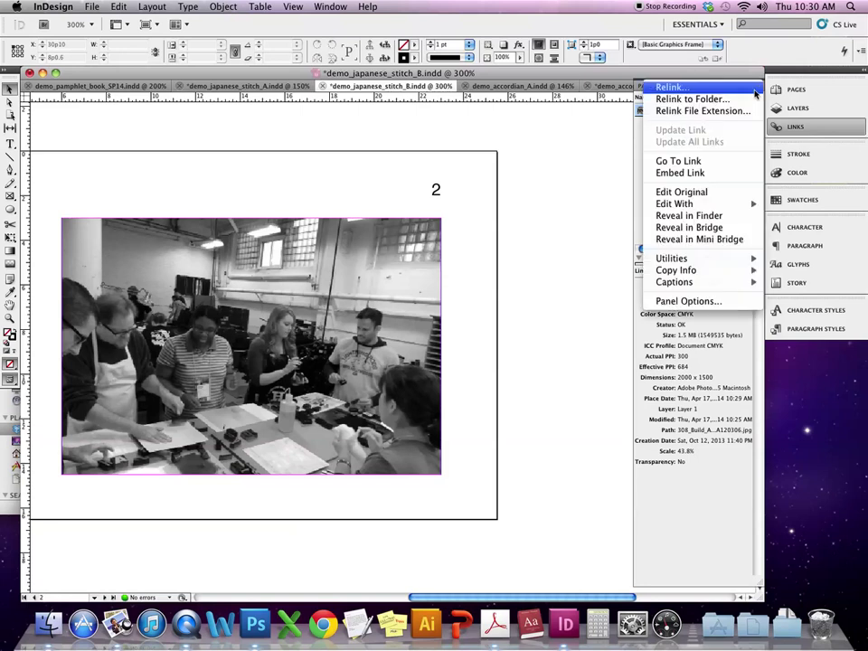
{"action": "left_click", "coordinate": [679, 173]}
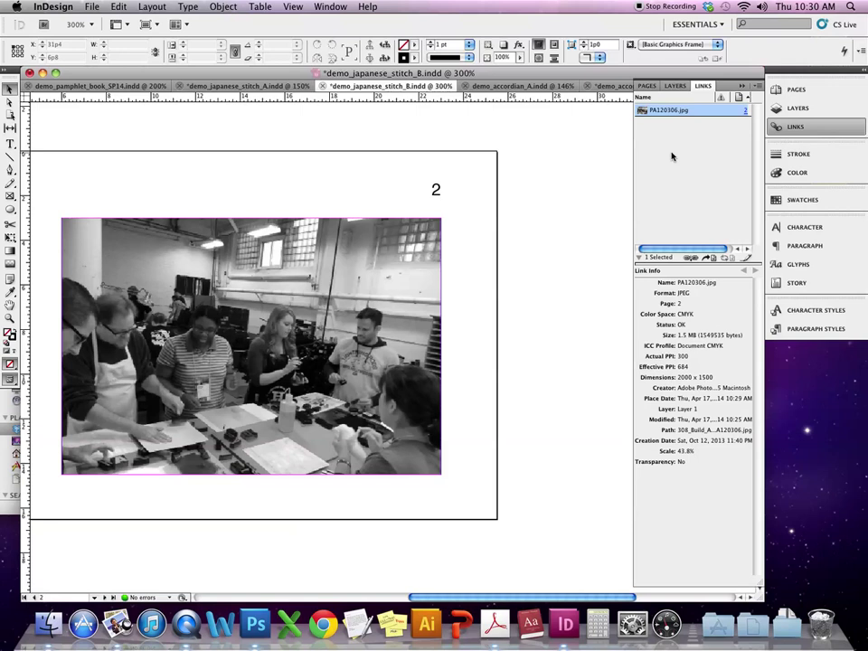
Step: Undo the relinking of the photo, restore PA120306.jpg to the Photos folder in Finder, and return to demo_japanese_stitch_B.indd in InDesign
{"action": "key", "text": "super+z"}
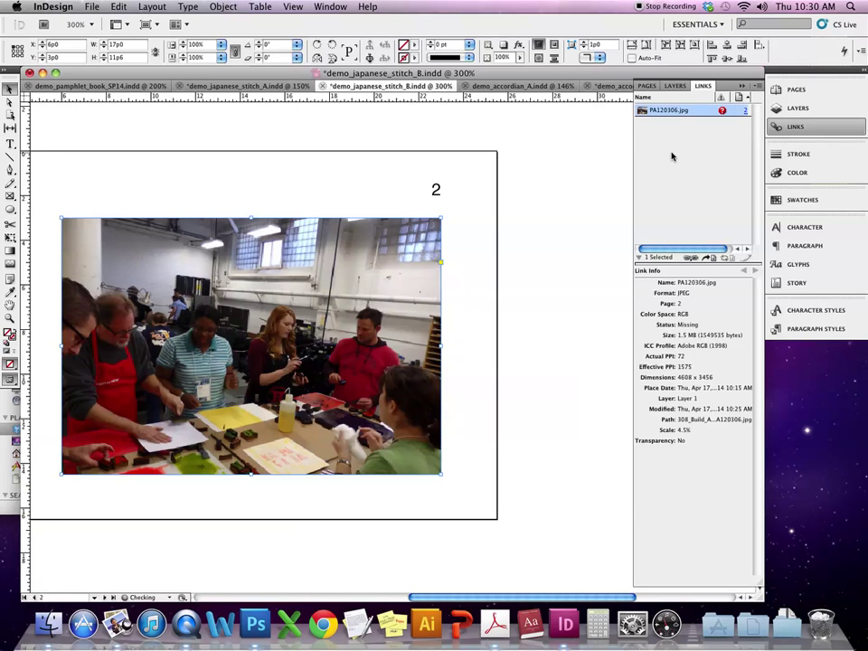
{"action": "key", "text": "super+shift+z"}
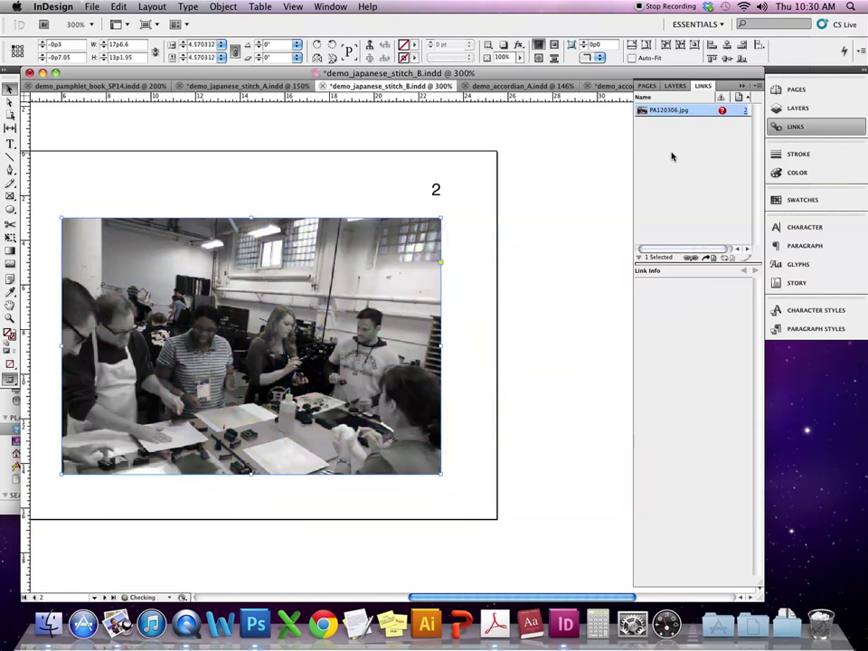
{"action": "left_click", "coordinate": [586, 217]}
{"action": "key", "text": "super+Tab"}
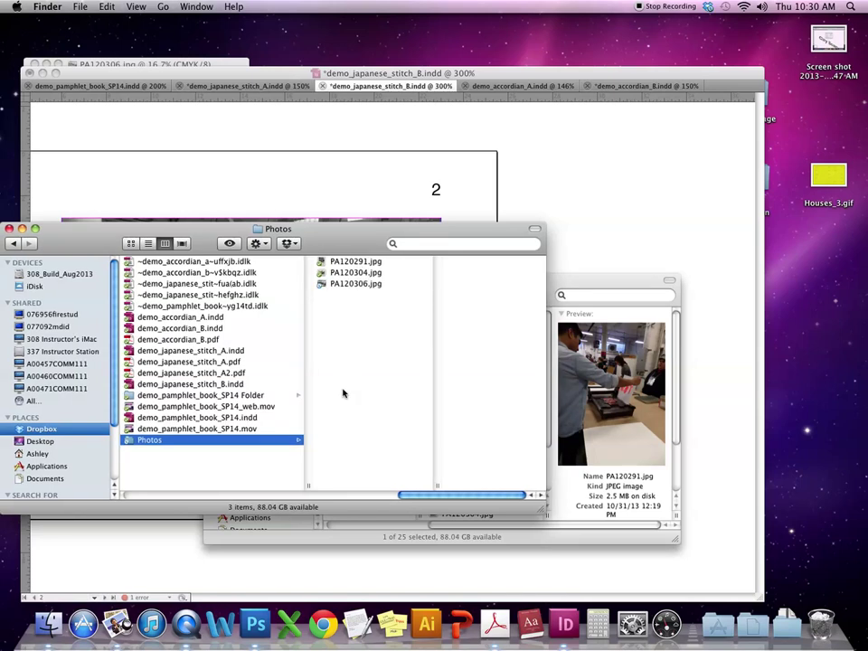
{"action": "left_click", "coordinate": [389, 145]}
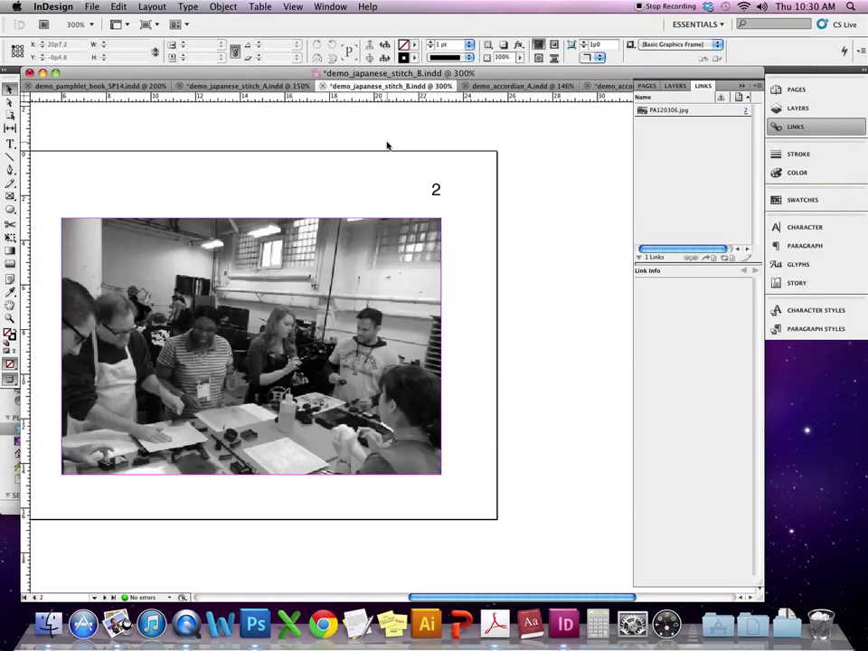
{"action": "scroll", "coordinate": [387, 145], "scroll_direction": "left", "scroll_amount": 2}
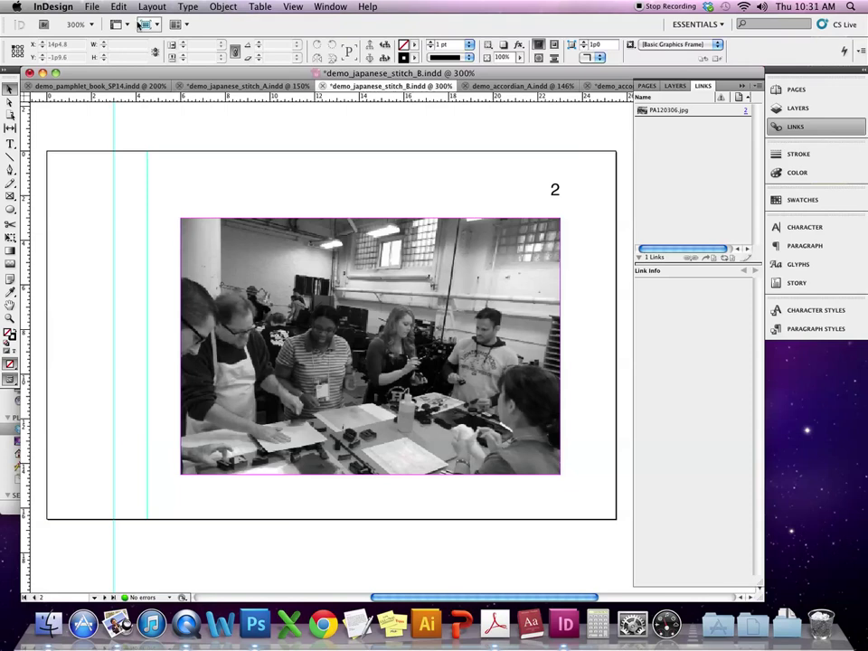
Step: Start packaging demo_japanese_stitch_B.indd and review its links and images, fonts, and colors and inks in the preflight summary
{"action": "left_click", "coordinate": [93, 7]}
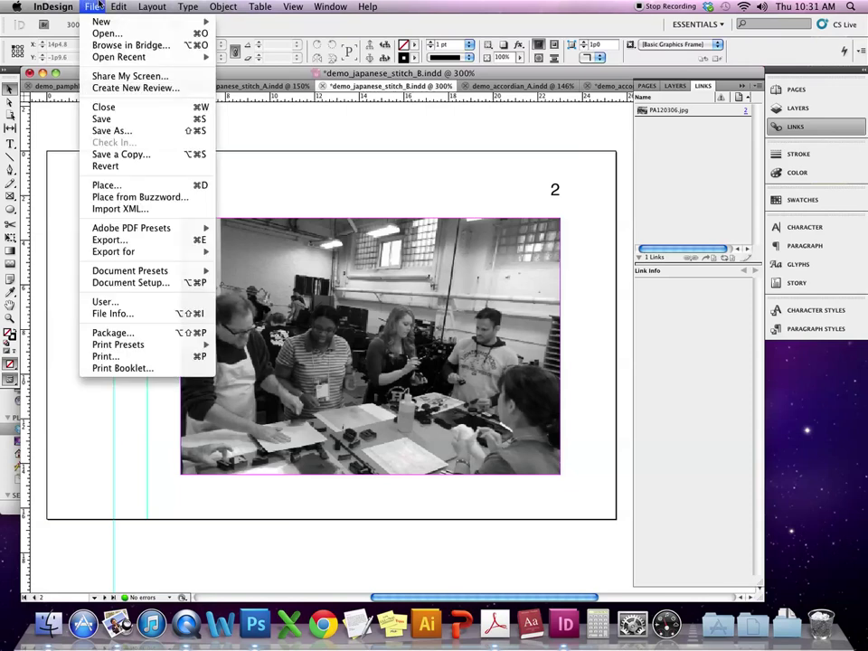
{"action": "left_click", "coordinate": [115, 335]}
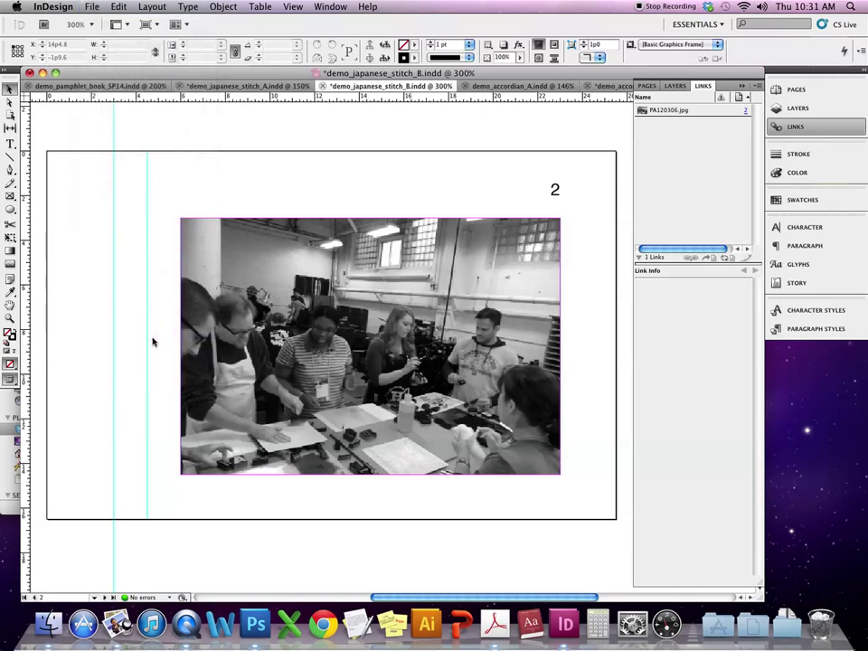
{"action": "left_click_drag", "start_coordinate": [365, 217], "coordinate": [263, 162]}
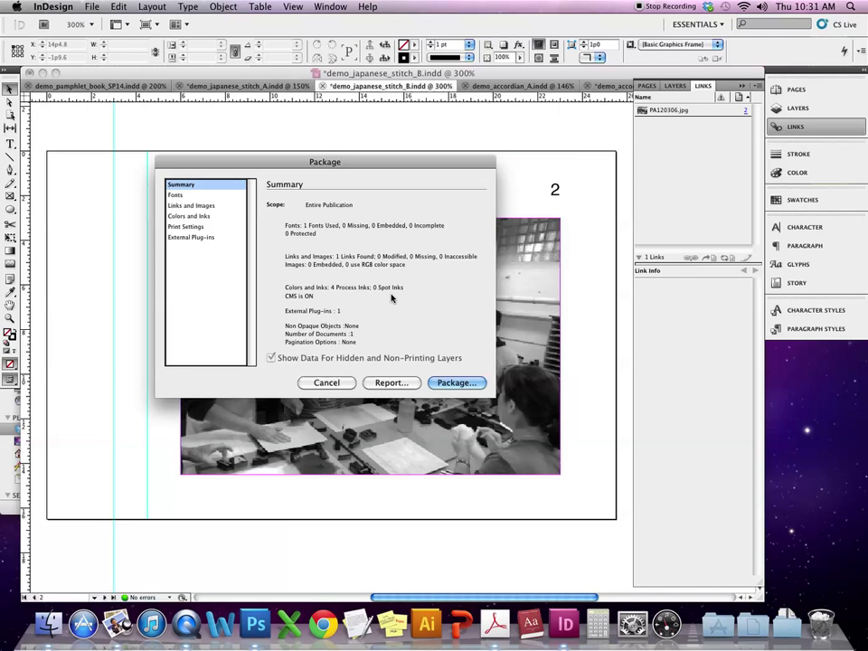
{"action": "left_click", "coordinate": [191, 206]}
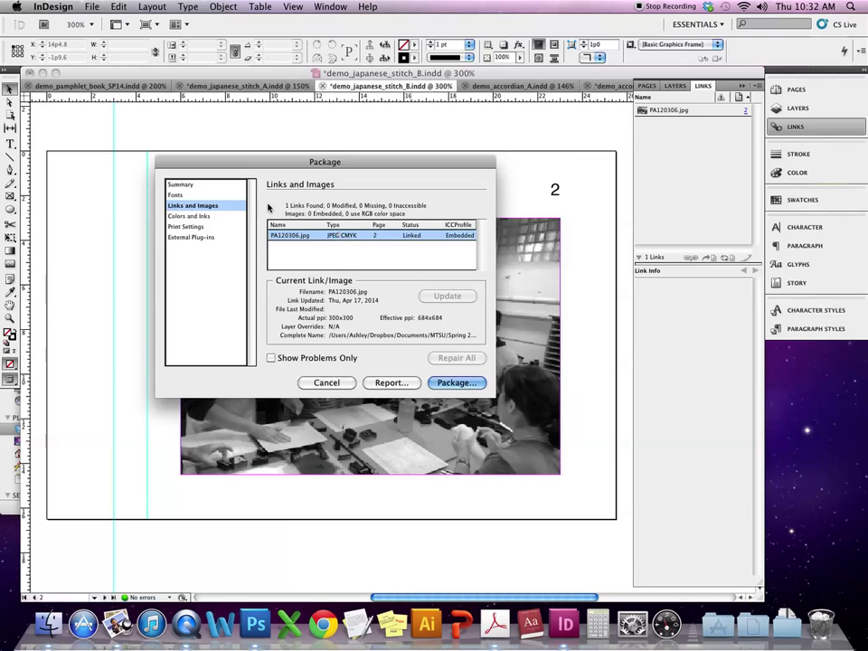
{"action": "left_click", "coordinate": [178, 195]}
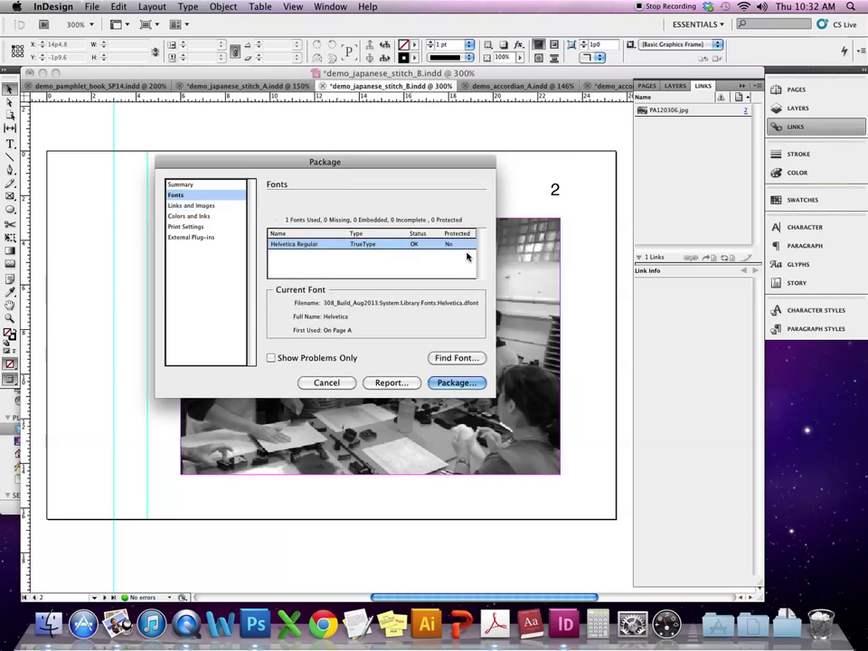
{"action": "left_click", "coordinate": [219, 218]}
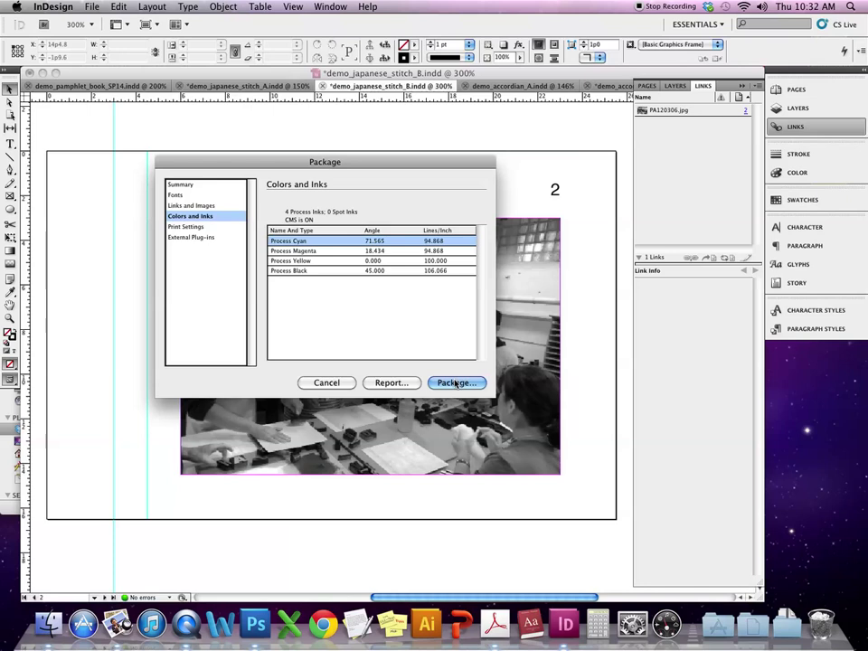
Step: Save the document and package it as demo_japanese_stitch_B Folder in Demos, copying fonts and linked graphics and updating graphic links
{"action": "left_click", "coordinate": [456, 381]}
{"action": "left_click", "coordinate": [508, 358]}
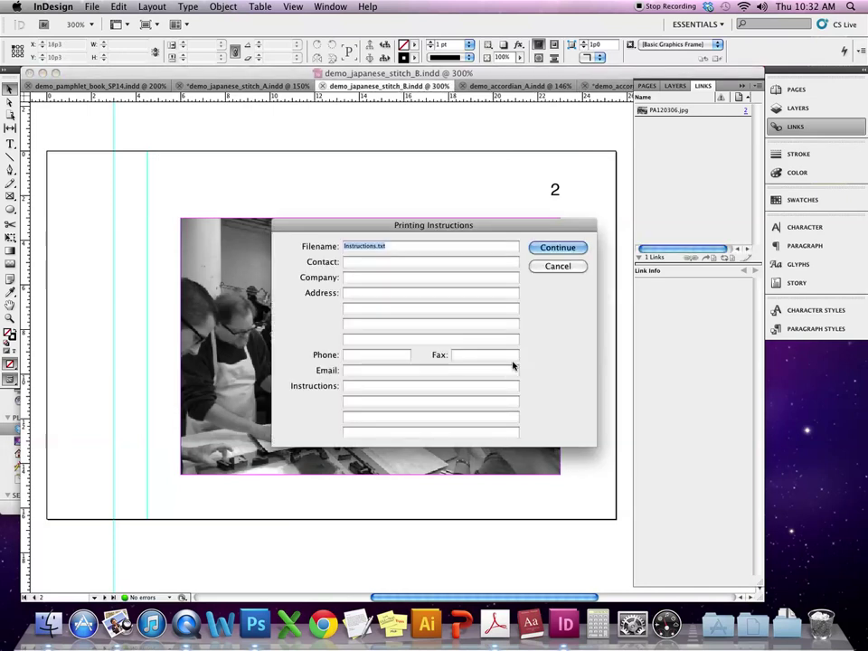
{"action": "left_click", "coordinate": [550, 251]}
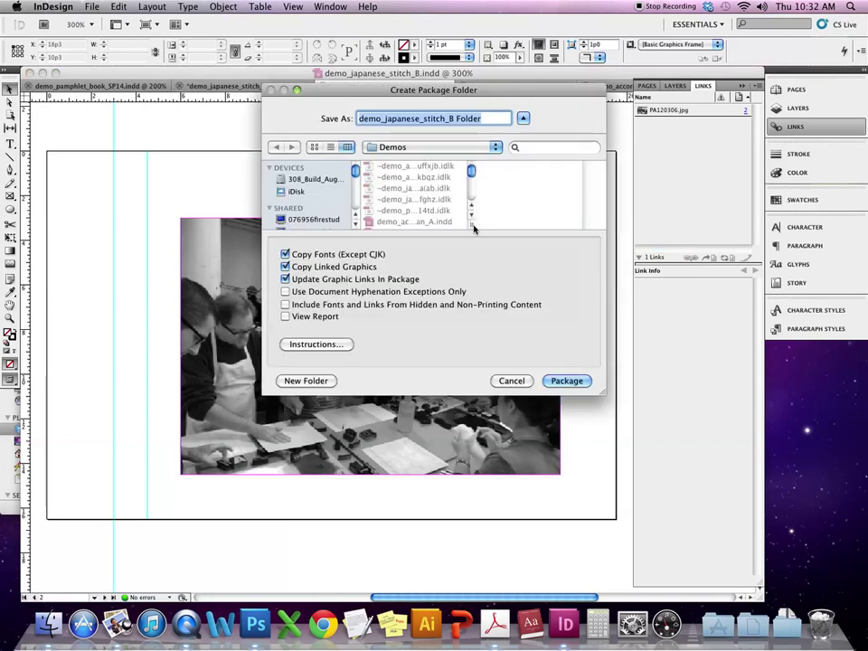
{"action": "double_click", "coordinate": [471, 221]}
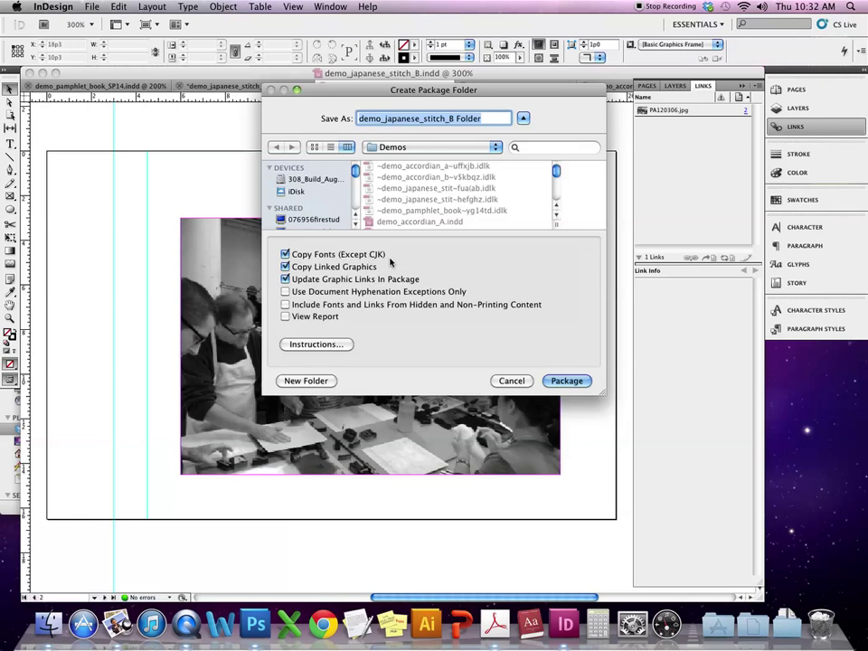
{"action": "left_click", "coordinate": [568, 381]}
{"action": "left_click", "coordinate": [545, 405]}
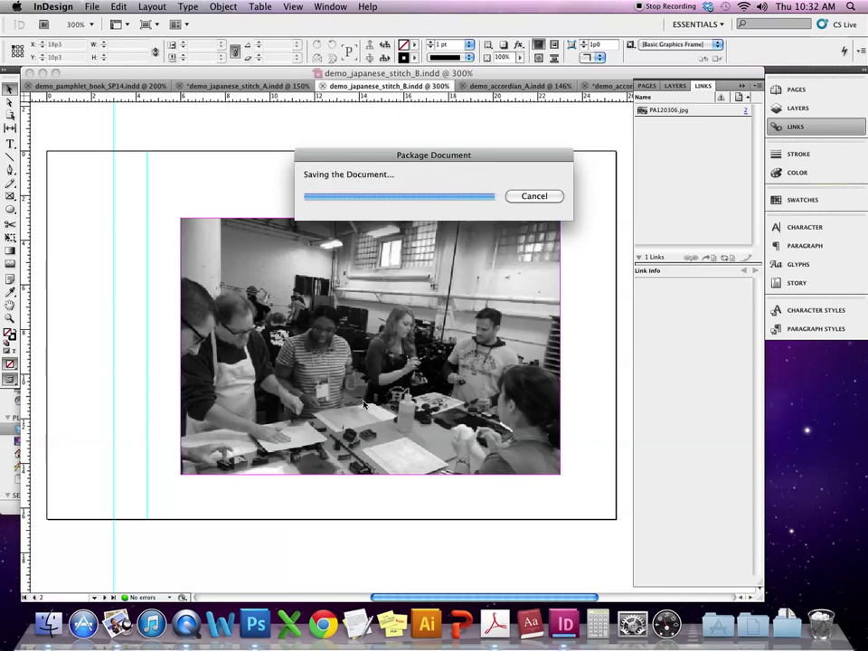
Step: Switch to Finder and inspect the Links and Document fonts subfolders of the packaged demo_japanese_stitch_B Folder
{"action": "left_click", "coordinate": [18, 461]}
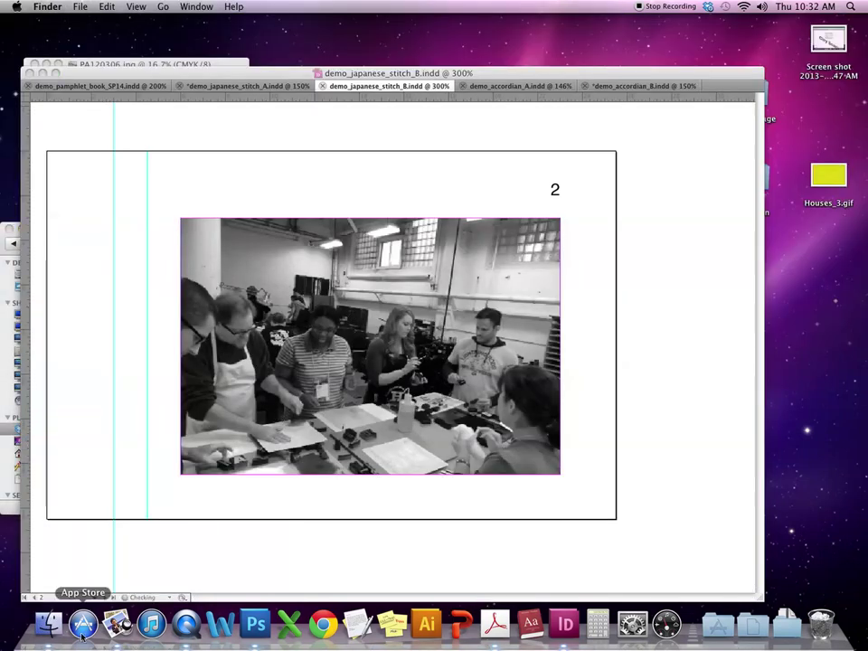
{"action": "left_click", "coordinate": [48, 624]}
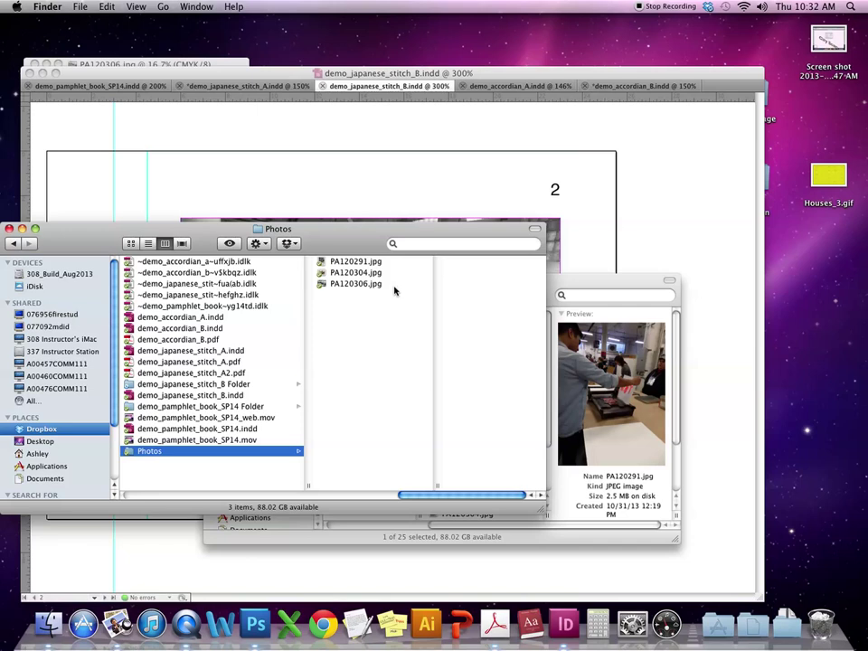
{"action": "left_click", "coordinate": [224, 384]}
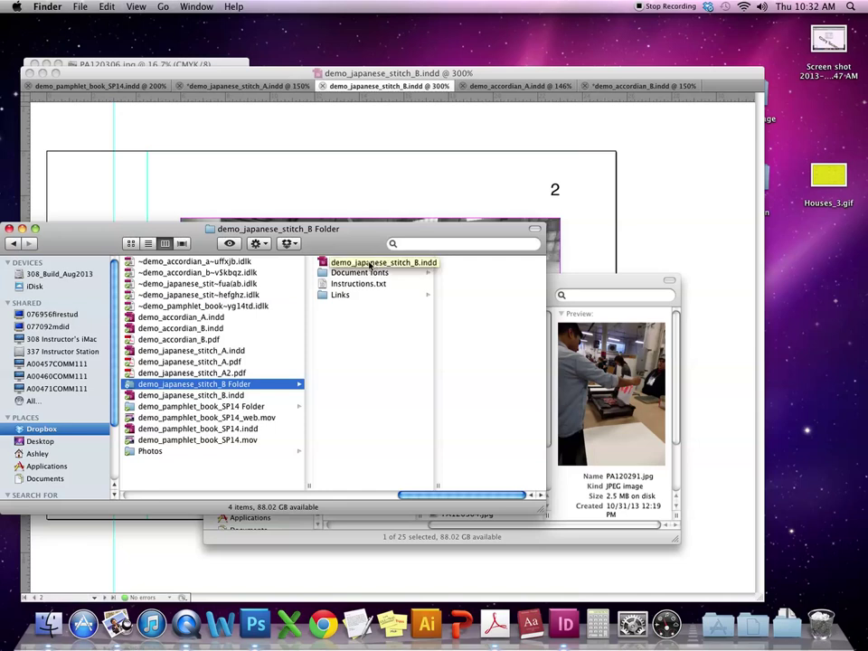
{"action": "left_click", "coordinate": [342, 294]}
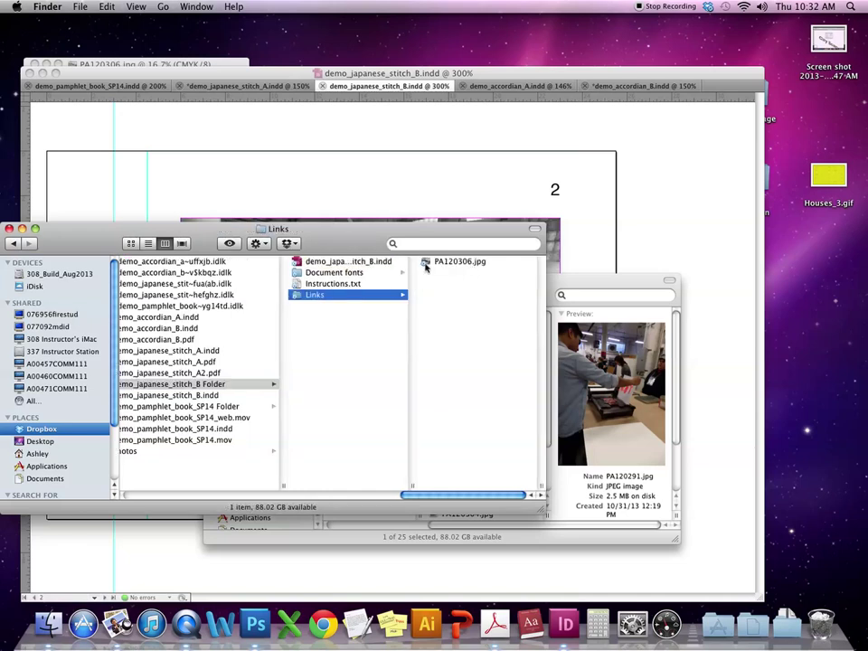
{"action": "left_click", "coordinate": [360, 274]}
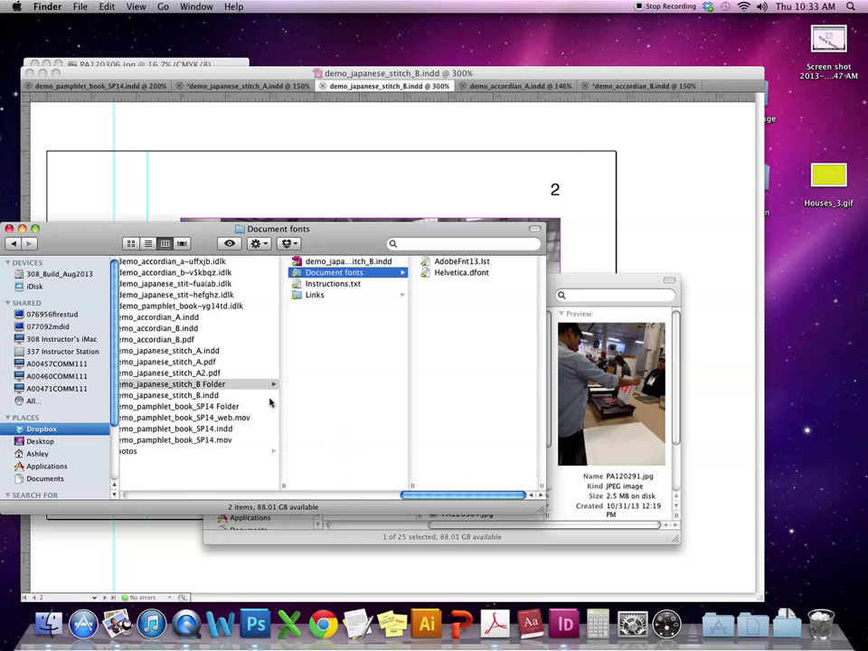
Step: Compress demo_japanese_stitch_B Folder into a ZIP archive and select the resulting archive
{"action": "left_click", "coordinate": [206, 385]}
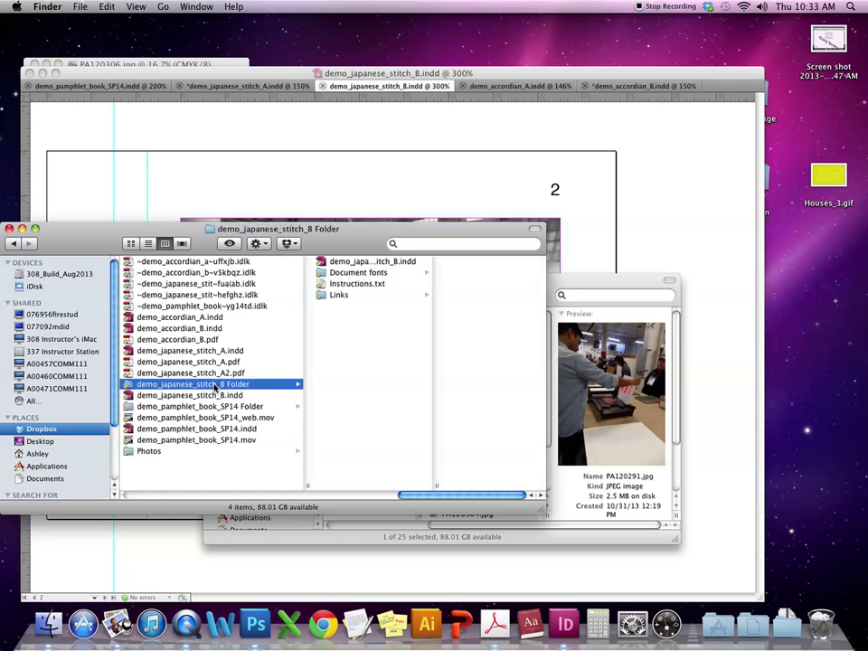
{"action": "right_click", "coordinate": [206, 386]}
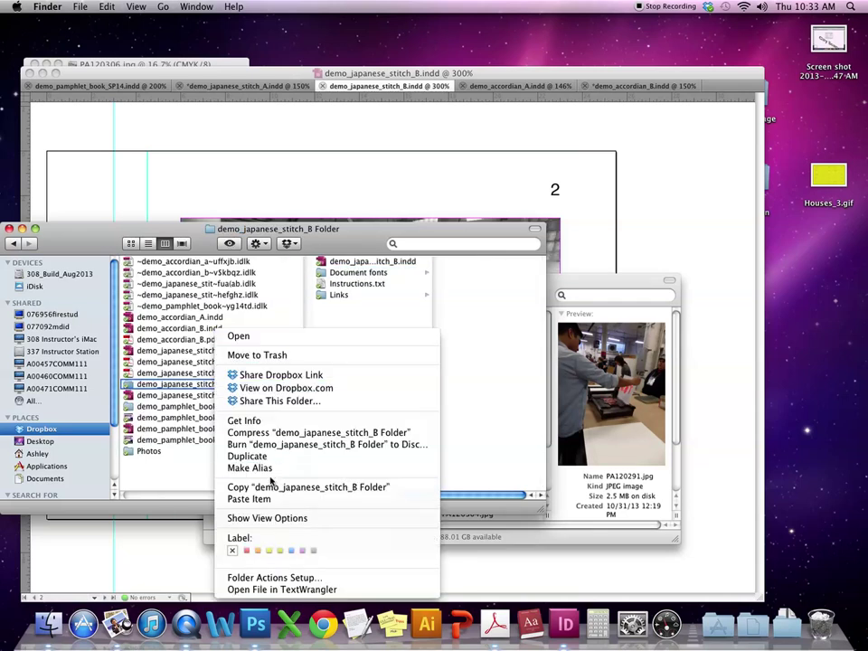
{"action": "left_click", "coordinate": [303, 433]}
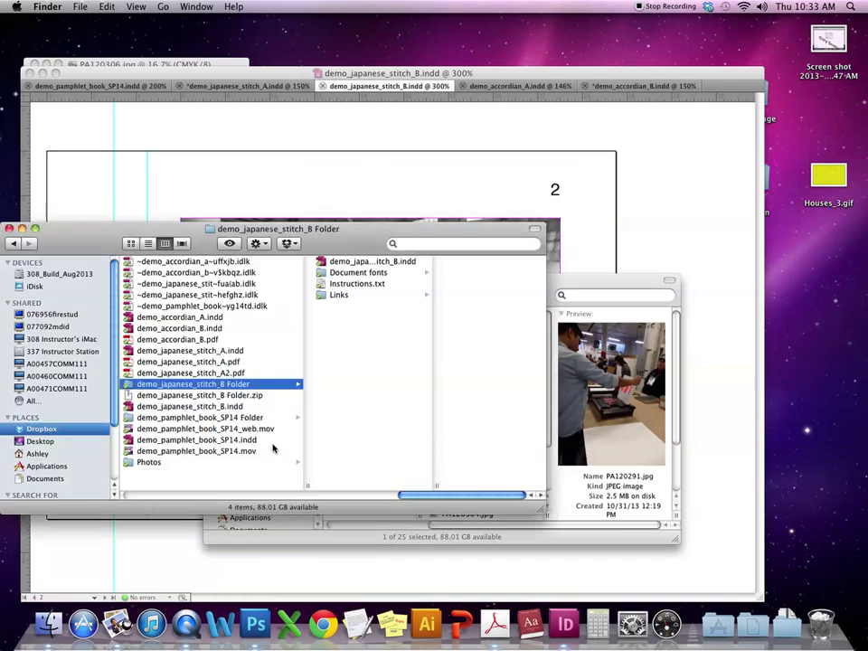
{"action": "left_click", "coordinate": [217, 395]}
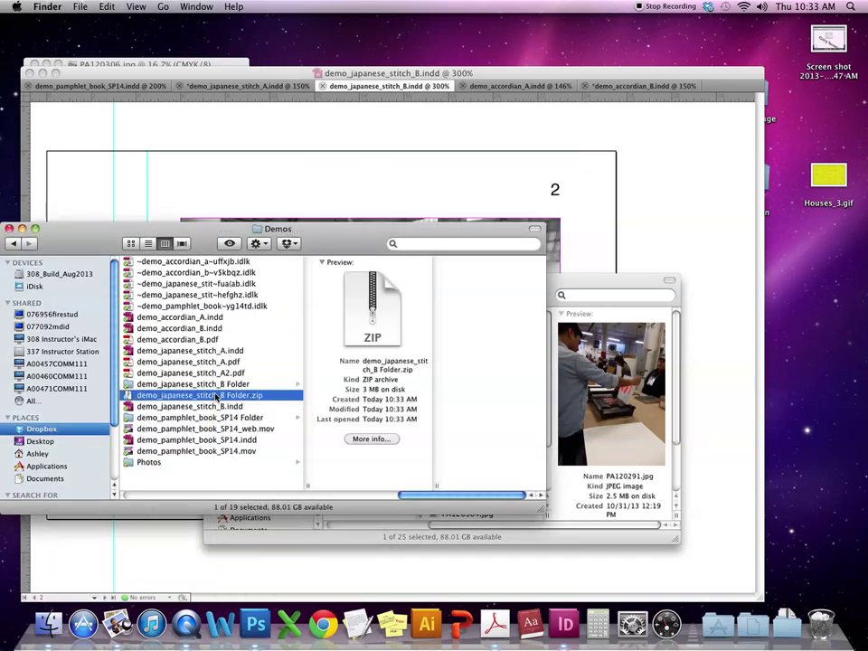